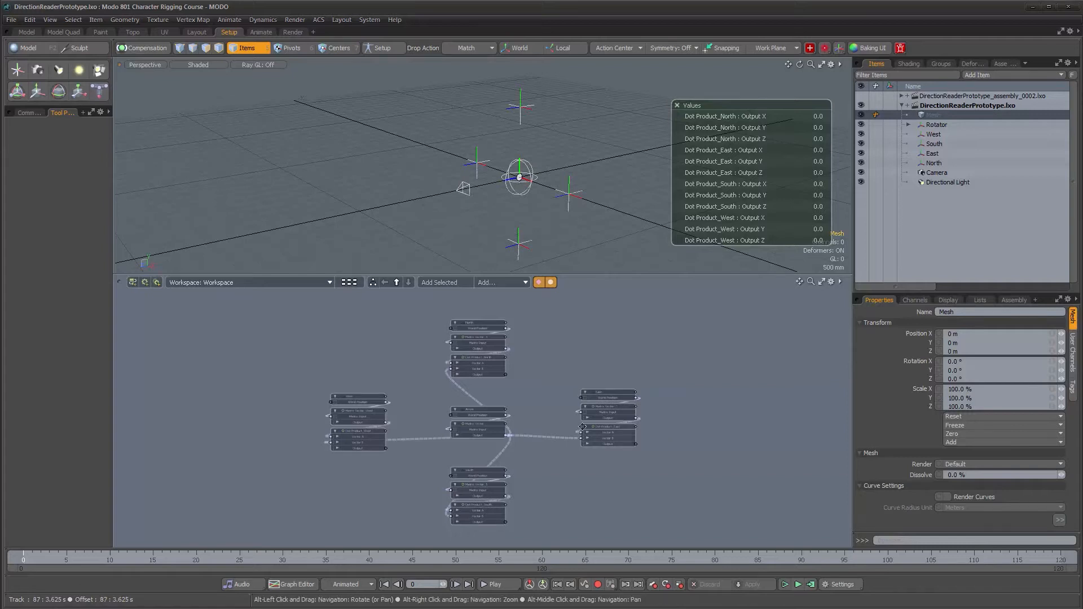
{"action": "scroll", "coordinate": [608, 470], "scroll_direction": "up", "scroll_amount": 3}
{"action": "left_click_drag", "start_coordinate": [734, 457], "coordinate": [617, 460], "text": "alt"}
{"action": "scroll", "coordinate": [604, 442], "scroll_direction": "down", "scroll_amount": 3}
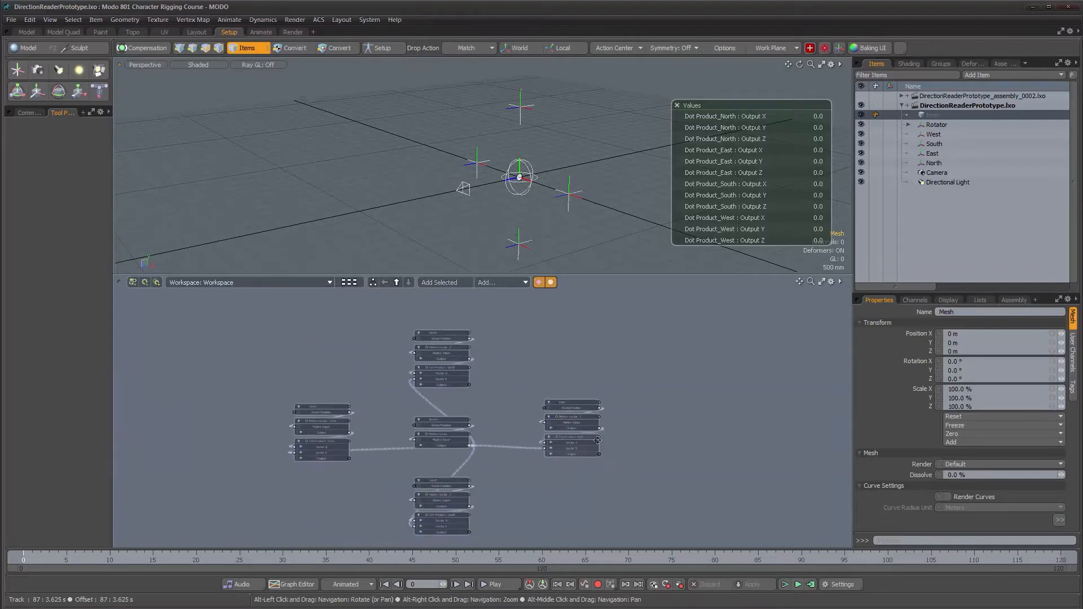
{"action": "mouse_move", "coordinate": [621, 434]}
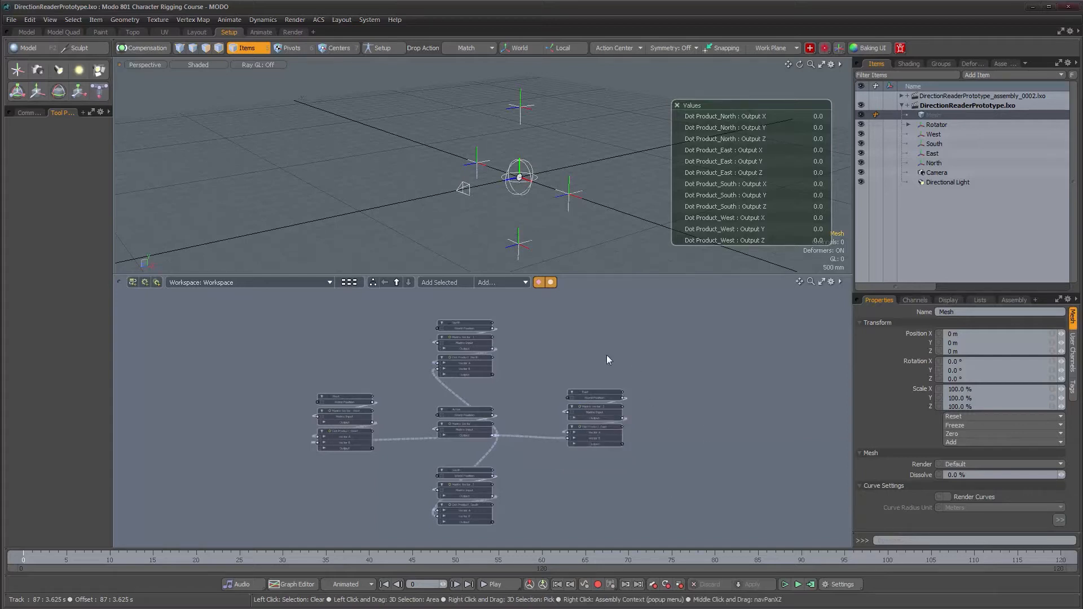
Close the Values overlay showing the dot product outputs in the 3D viewport
{"action": "left_click", "coordinate": [677, 105]}
{"action": "left_click_drag", "start_coordinate": [583, 197], "coordinate": [571, 103], "text": "alt"}
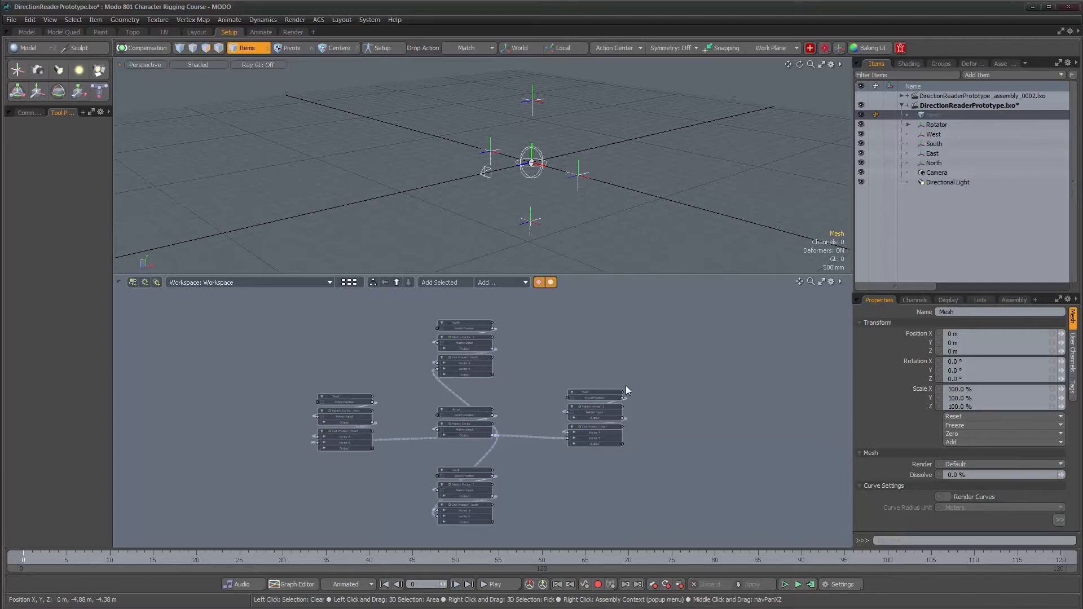
{"action": "left_click_drag", "start_coordinate": [617, 383], "coordinate": [630, 381], "text": "alt"}
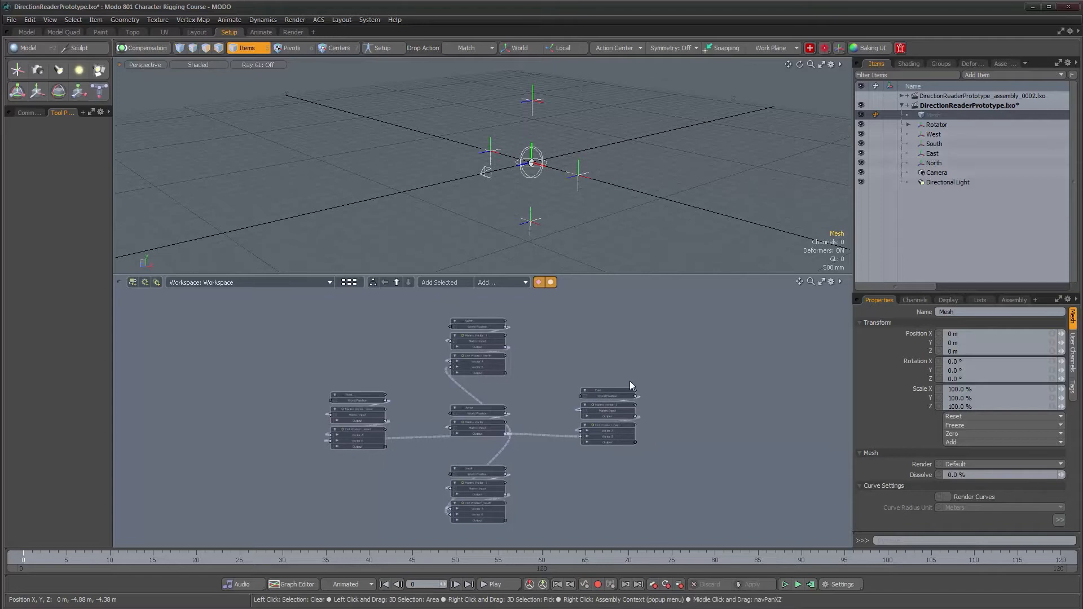
Delete the Mesh item from the scene and rename the Rotator locator RIG_Rotator
{"action": "double_click", "coordinate": [932, 114]}
{"action": "key", "text": "Delete"}
{"action": "left_click", "coordinate": [908, 116]}
{"action": "left_click", "coordinate": [932, 115]}
{"action": "double_click", "coordinate": [931, 115]}
{"action": "left_click", "coordinate": [917, 115]}
{"action": "type", "text": "RIG_"}
{"action": "key", "text": "Return"}
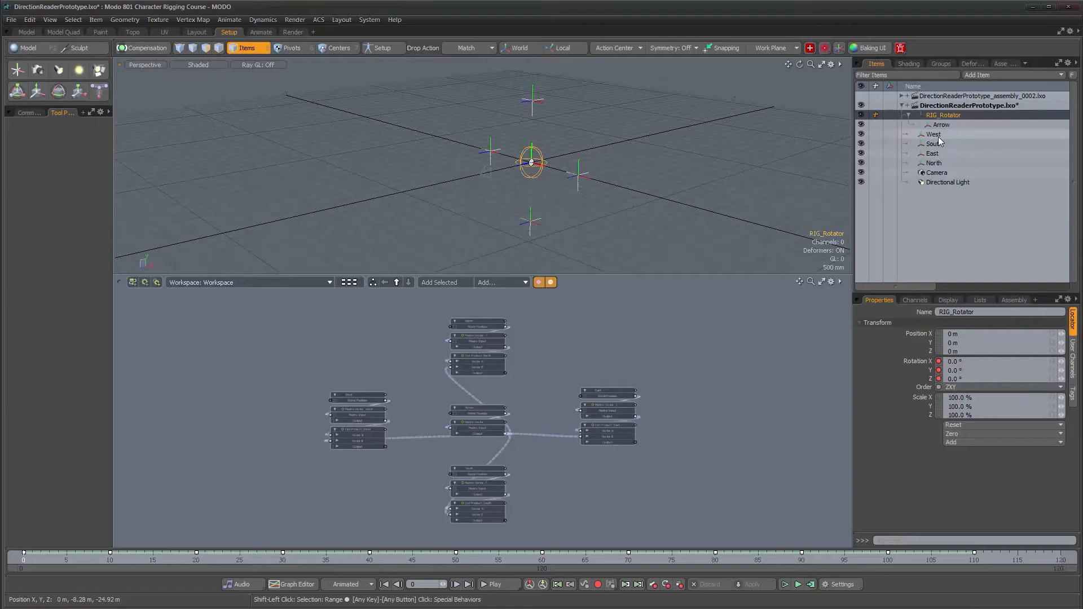
Rename the Arrow locator under RIG_Rotator as RIG_tracker
{"action": "left_click", "coordinate": [941, 126]}
{"action": "double_click", "coordinate": [942, 126]}
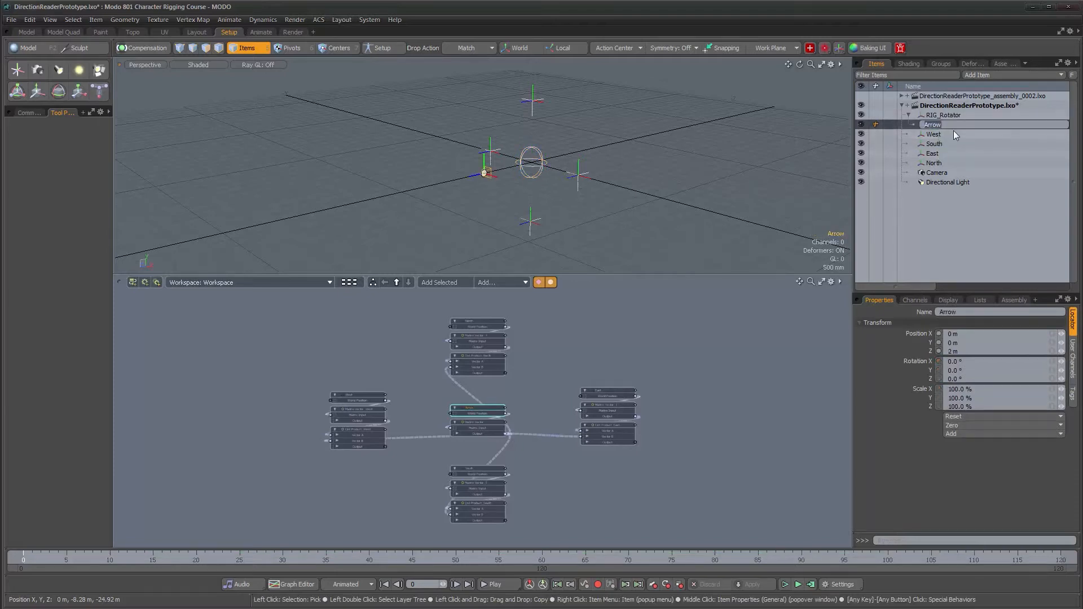
{"action": "type", "text": "RIG"}
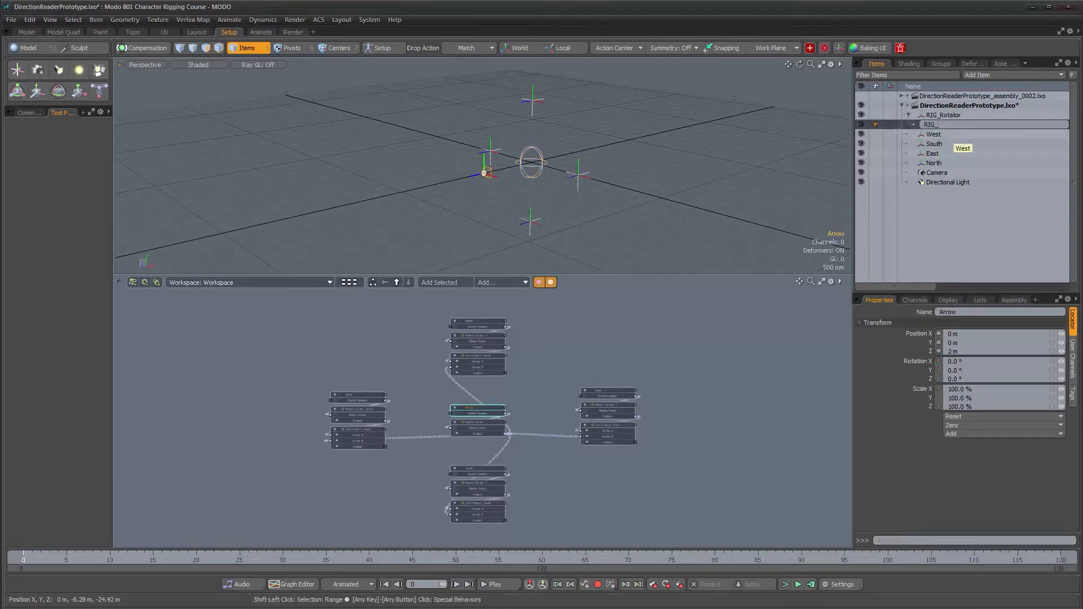
{"action": "type", "text": "_tracker"}
{"action": "key", "text": "Return"}
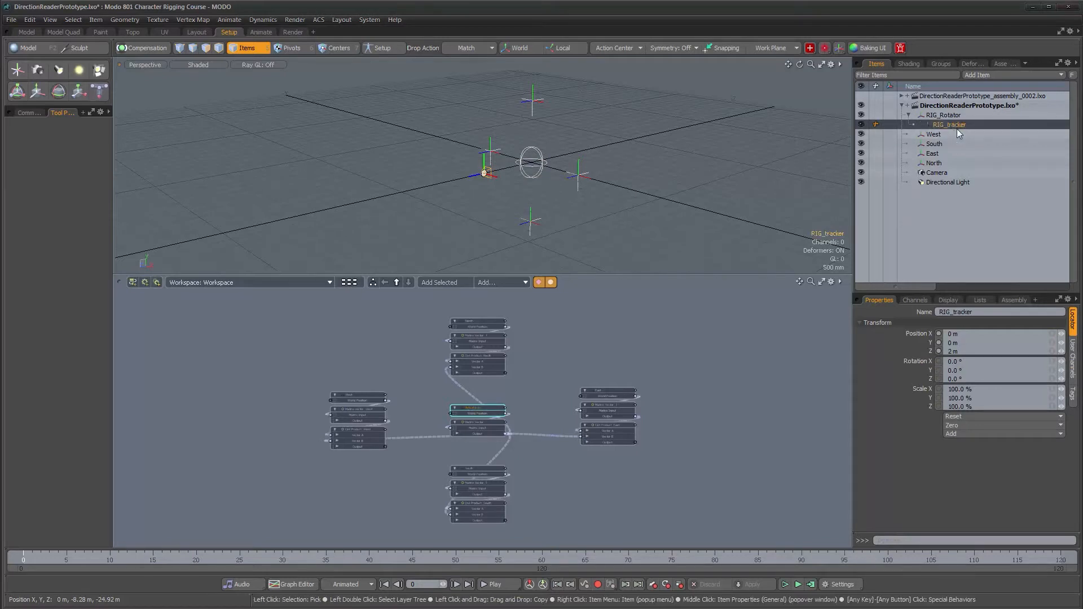
Change the rotator locator's name to RIG_rotator with a lowercase r
{"action": "double_click", "coordinate": [946, 116]}
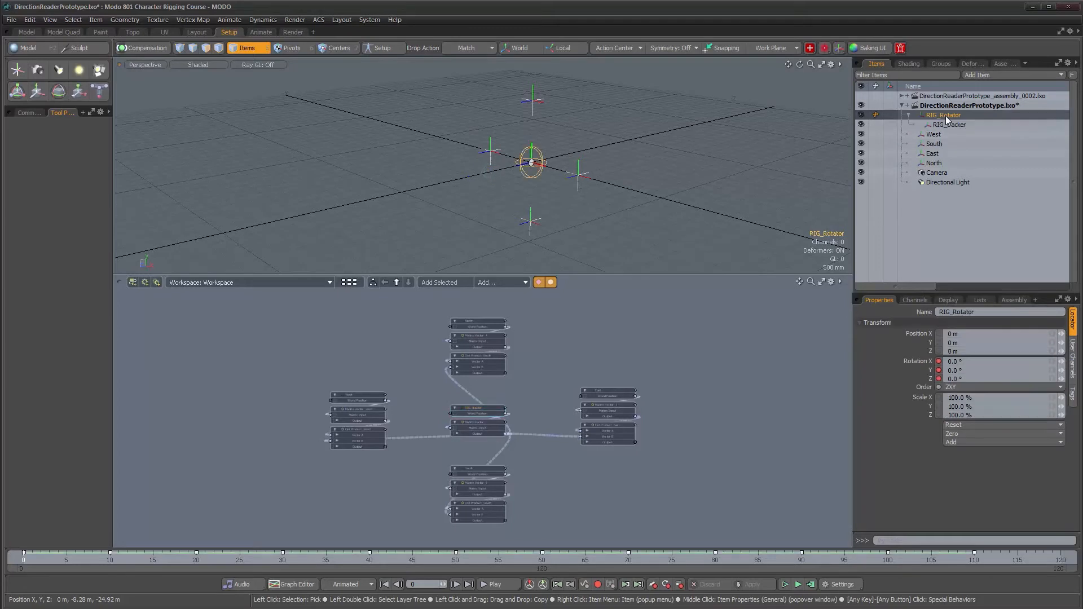
{"action": "left_click", "coordinate": [933, 116]}
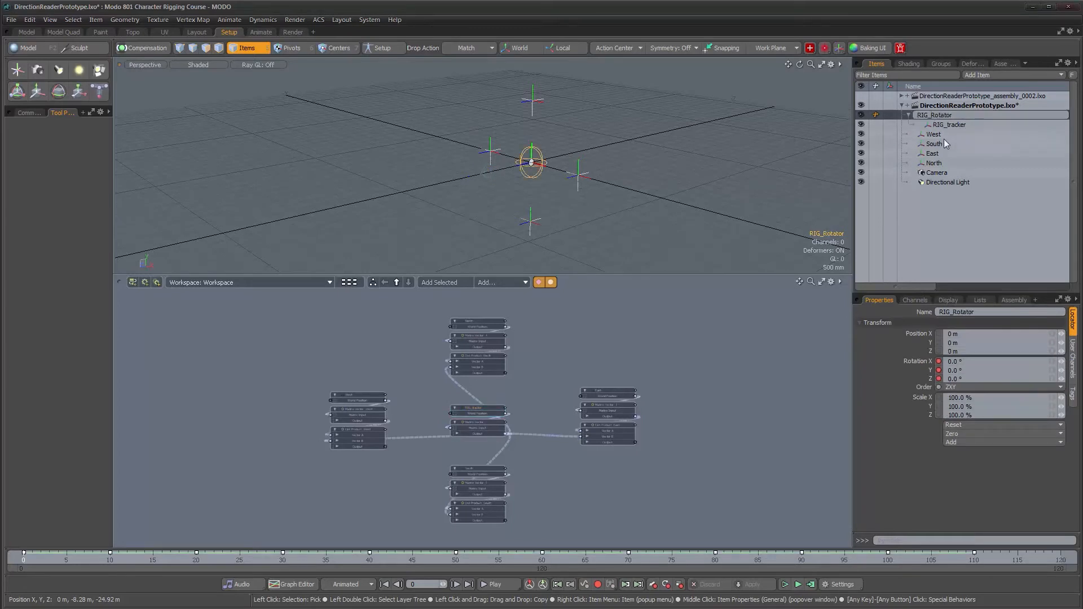
{"action": "key", "text": "Delete"}
{"action": "type", "text": "r"}
{"action": "key", "text": "Return"}
Rename the West locator as RIG_marker_West
{"action": "left_click", "coordinate": [939, 136]}
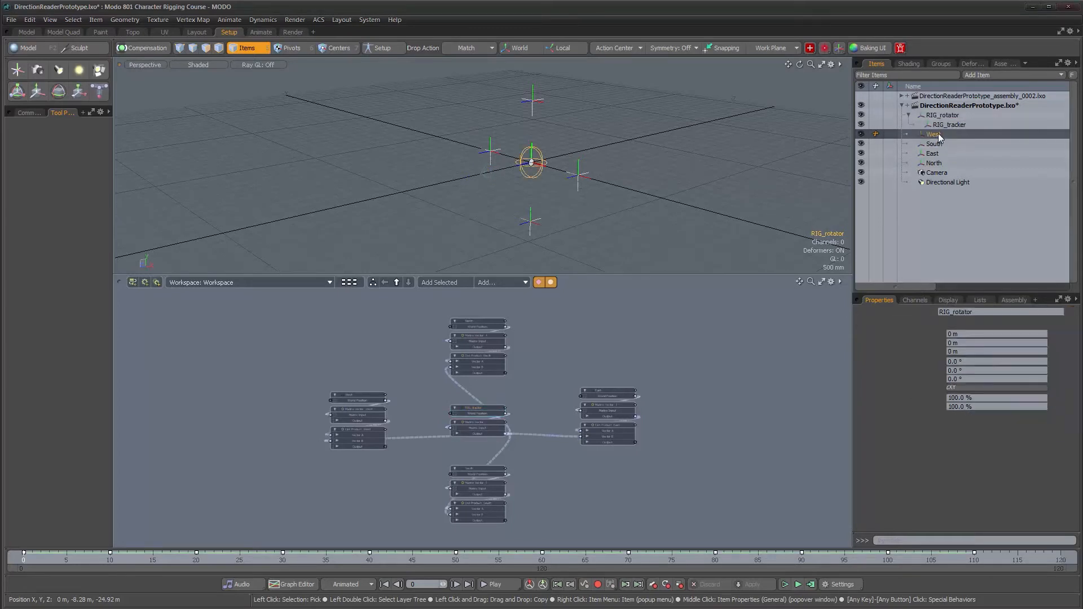
{"action": "left_click", "coordinate": [935, 135]}
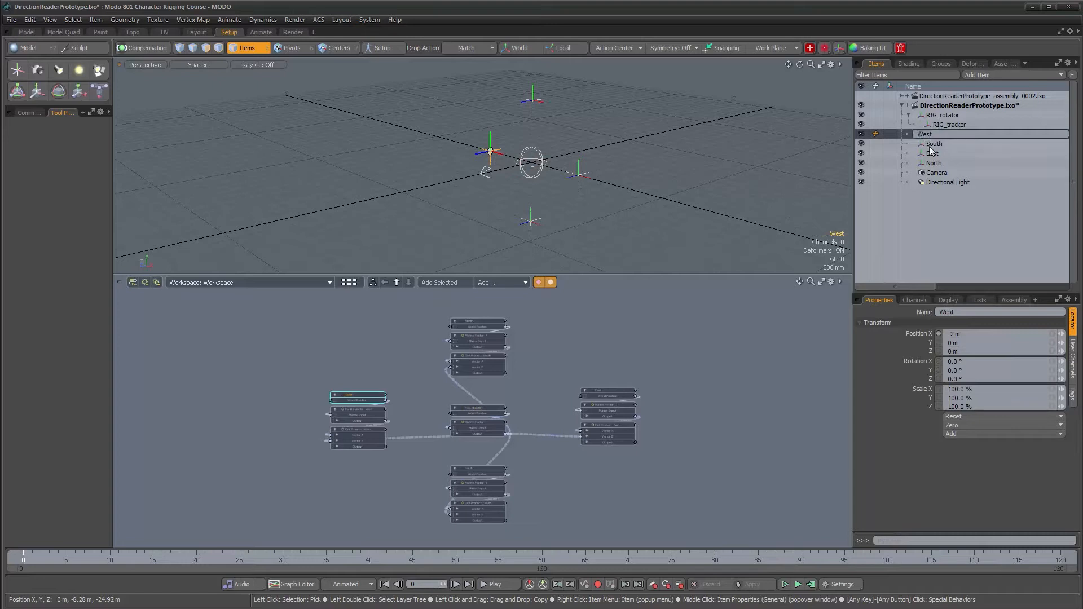
{"action": "type", "text": "RIG_"}
{"action": "type", "text": "makr"}
{"action": "key", "text": "BackSpace"}
{"action": "type", "text": "rker"}
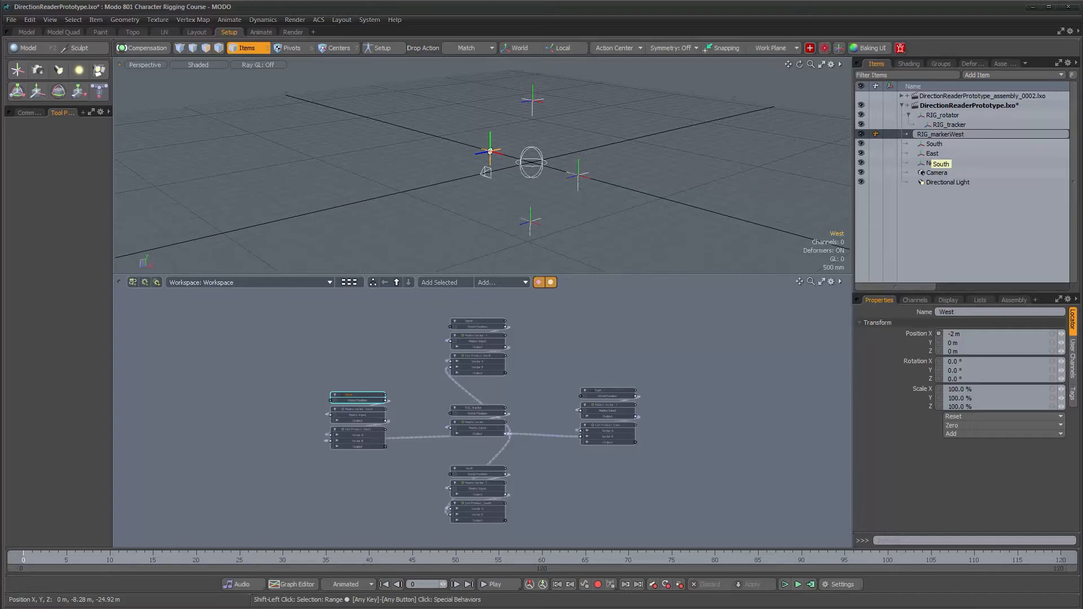
{"action": "type", "text": "_"}
{"action": "key", "text": "Return"}
Rename the South locator as RIG_marker_South
{"action": "left_click", "coordinate": [931, 145]}
{"action": "left_click", "coordinate": [926, 145]}
{"action": "type", "text": "RIG_marker_"}
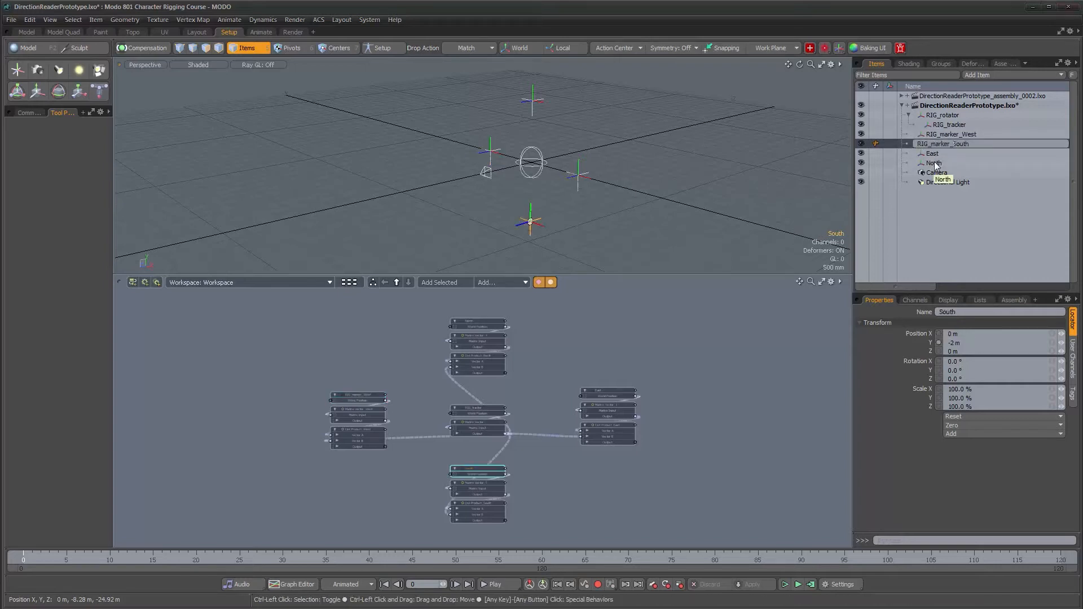
{"action": "key", "text": "Return"}
Rename the East locator as RIG_marker_East
{"action": "left_click", "coordinate": [933, 156]}
{"action": "left_click", "coordinate": [929, 153]}
{"action": "left_click", "coordinate": [918, 153]}
{"action": "type", "text": "RIG_marker_"}
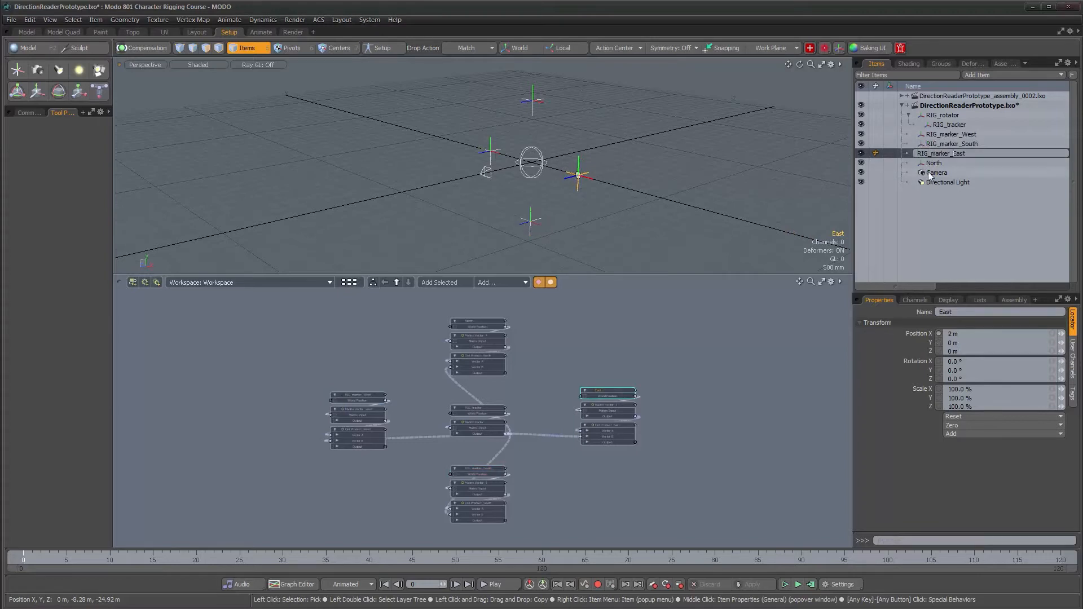
{"action": "key", "text": "Return"}
Rename the North locator as RIG_marker_North
{"action": "left_click", "coordinate": [933, 164]}
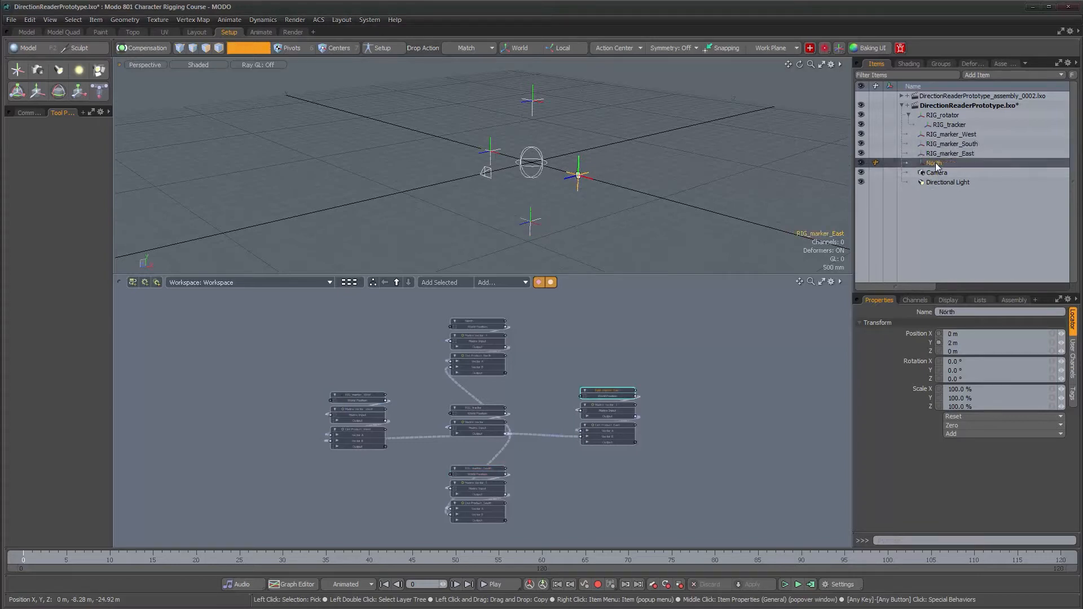
{"action": "left_click", "coordinate": [925, 164]}
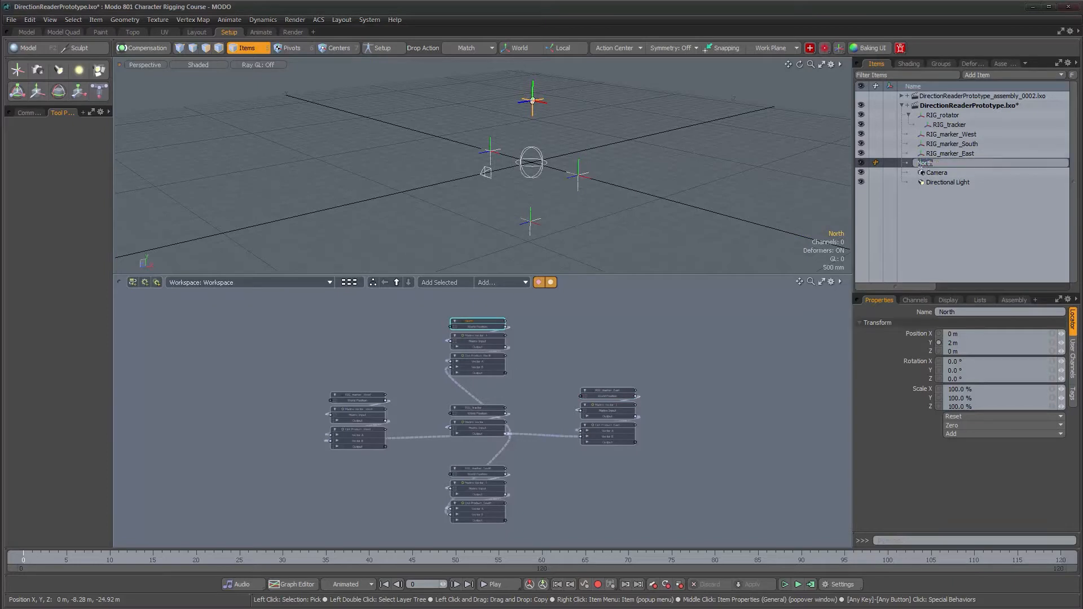
{"action": "type", "text": "RIG_marker_"}
{"action": "key", "text": "Return"}
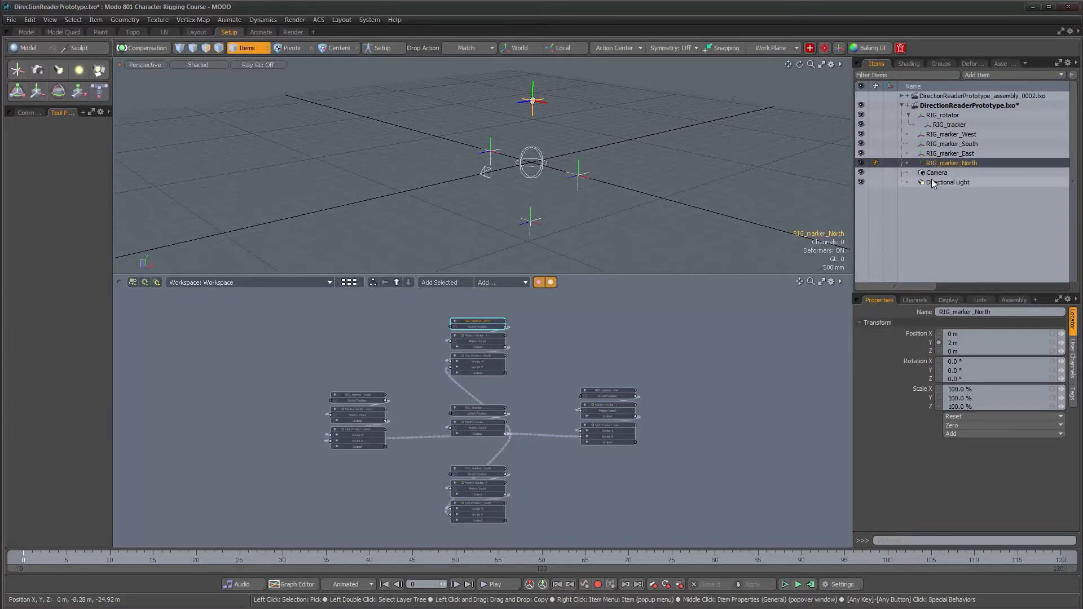
Reorder the four marker locators in the item hierarchy as North, East, South, West and clear the selection
{"action": "mouse_move", "coordinate": [945, 161]}
{"action": "left_mouse_down"}
{"action": "mouse_move", "coordinate": [945, 150]}
{"action": "mouse_move", "coordinate": [945, 168]}
{"action": "left_mouse_up"}
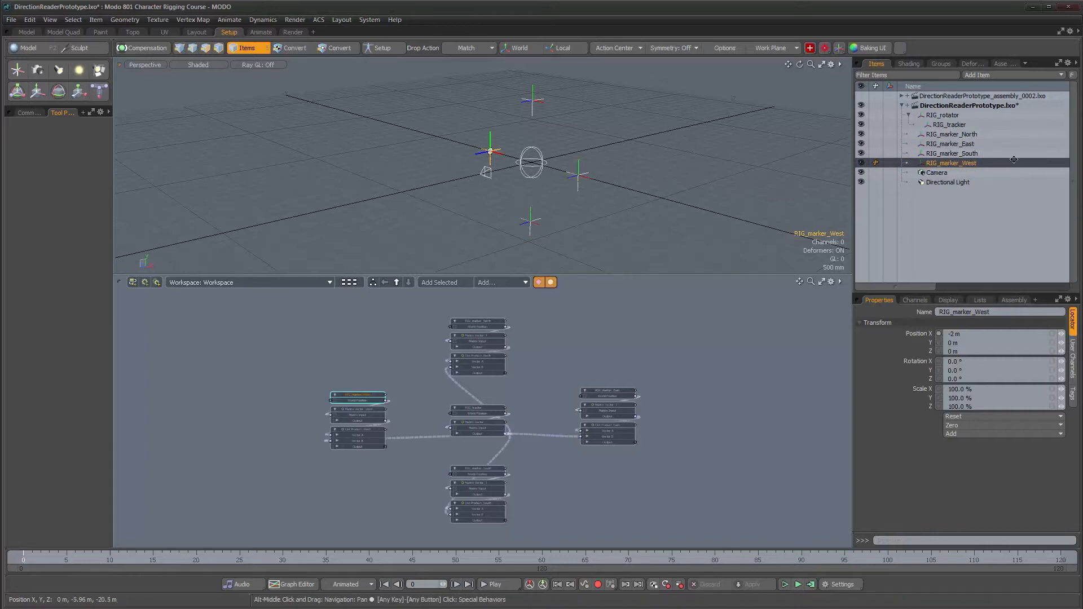
{"action": "left_click_drag", "start_coordinate": [555, 169], "coordinate": [655, 151], "text": "alt"}
{"action": "left_click", "coordinate": [655, 152]}
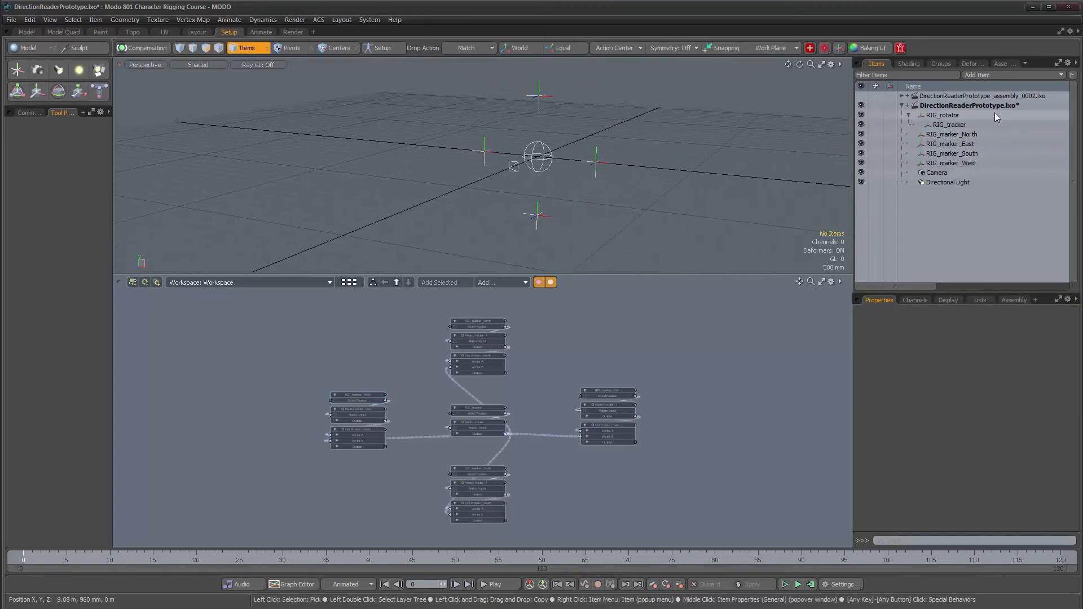
Add a Group Locator to the scene and name it Assembly_directionReader
{"action": "left_click", "coordinate": [1020, 78]}
{"action": "mouse_move", "coordinate": [1019, 76]}
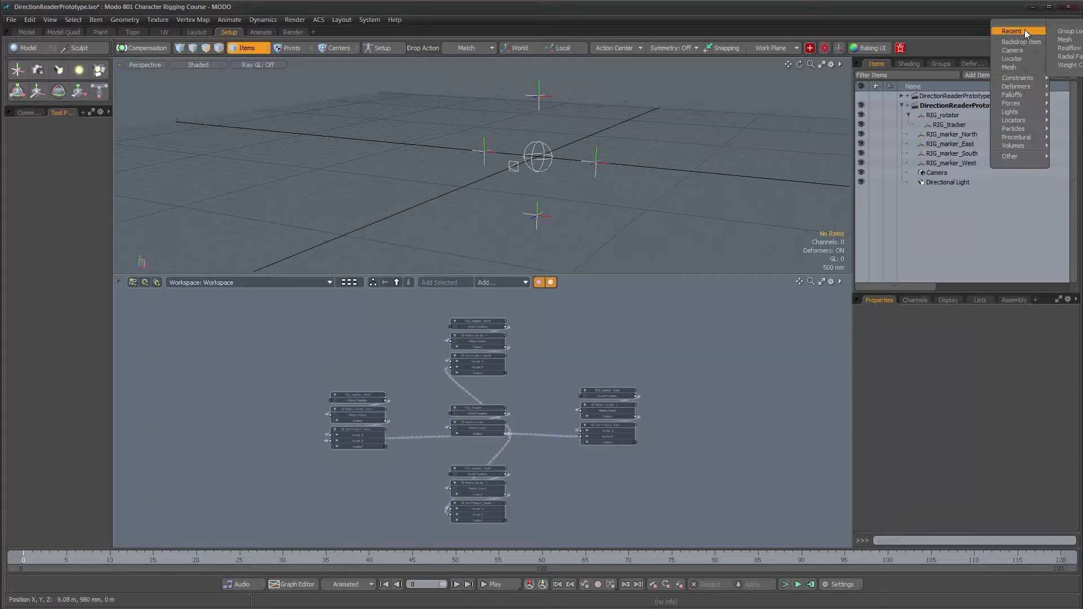
{"action": "key", "text": "ctrl+g"}
{"action": "left_click", "coordinate": [948, 191]}
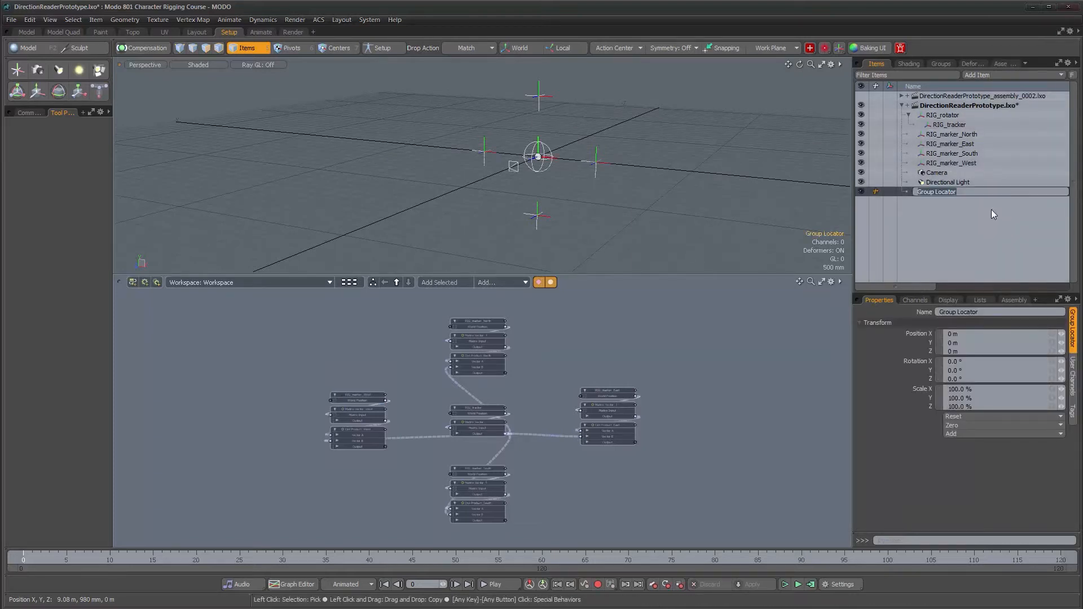
{"action": "type", "text": "Assembly_directionReder"}
{"action": "key", "text": "Return"}
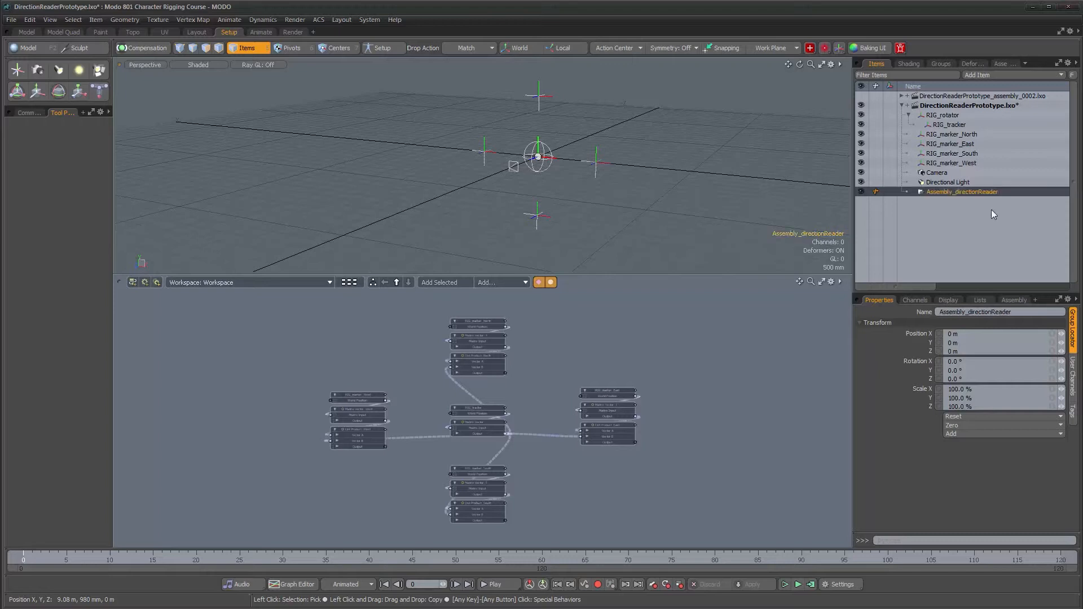
Parent RIG_rotator and the four direction marker locators to the Assembly_directionReader group locator
{"action": "left_click", "coordinate": [951, 163]}
{"action": "left_click", "coordinate": [947, 135], "text": "shift"}
{"action": "left_click", "coordinate": [945, 115], "text": "ctrl"}
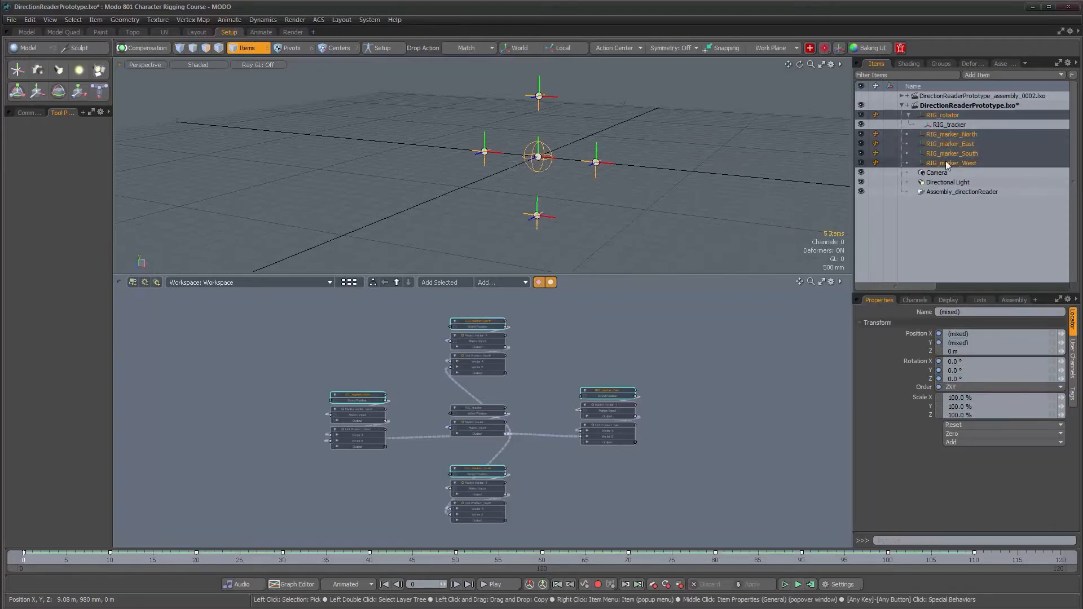
{"action": "left_click_drag", "start_coordinate": [946, 170], "coordinate": [948, 192]}
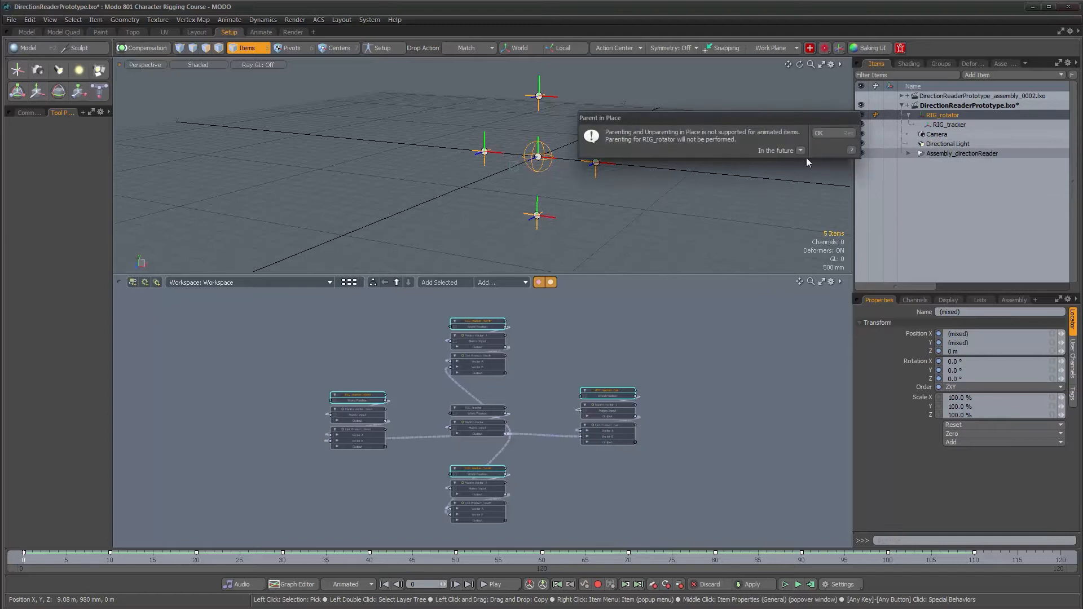
{"action": "left_click", "coordinate": [832, 135]}
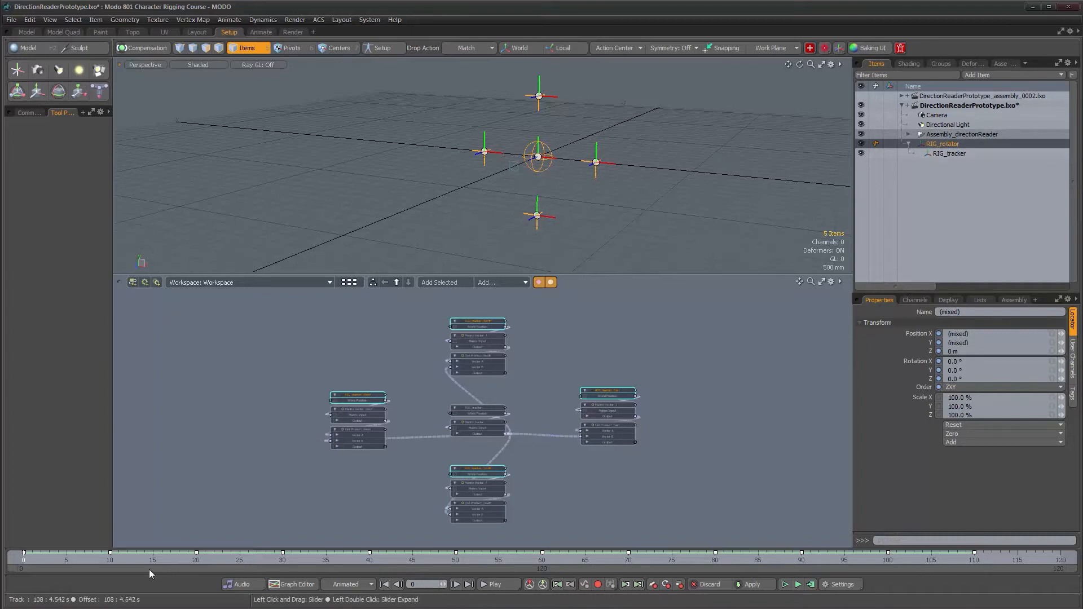
Remove all keyframes from the X, Y and Z rotation channels of RIG_rotator
{"action": "left_click", "coordinate": [943, 151]}
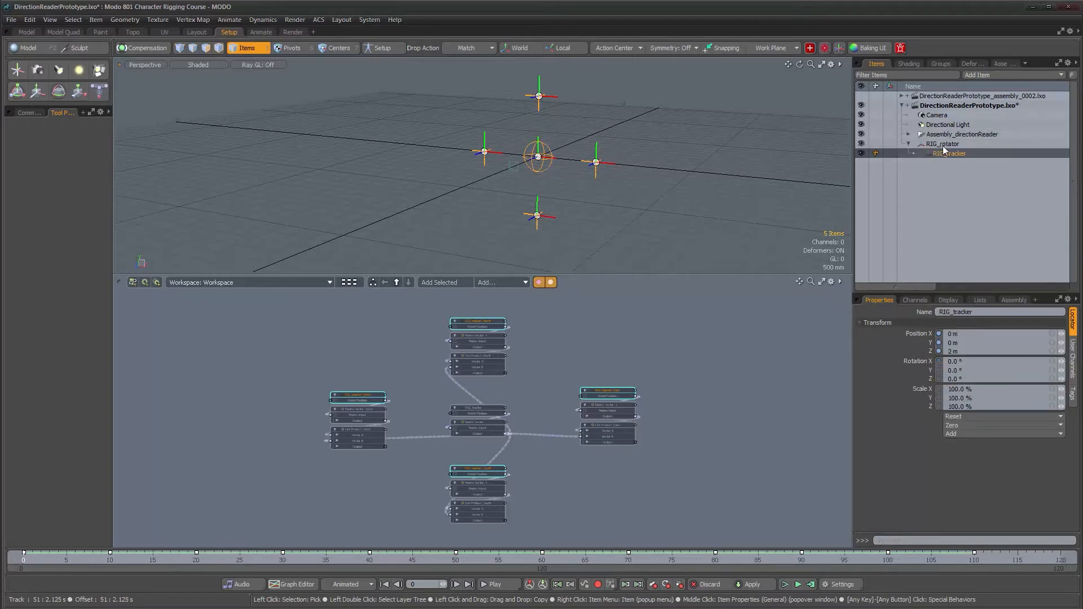
{"action": "left_click_drag", "start_coordinate": [920, 361], "coordinate": [923, 377]}
{"action": "right_click", "coordinate": [923, 379]}
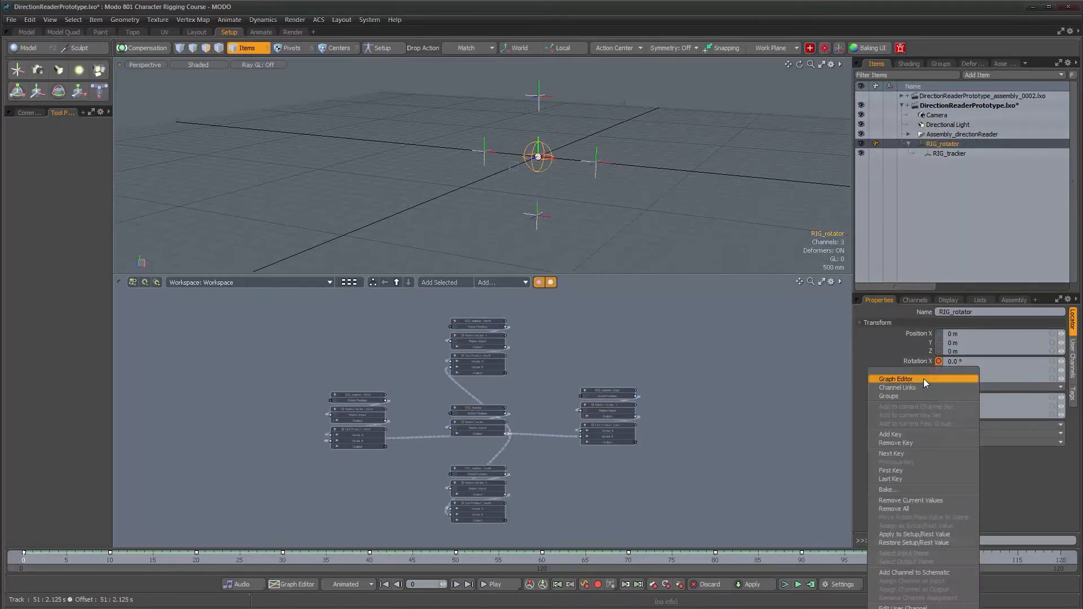
{"action": "left_click", "coordinate": [907, 508]}
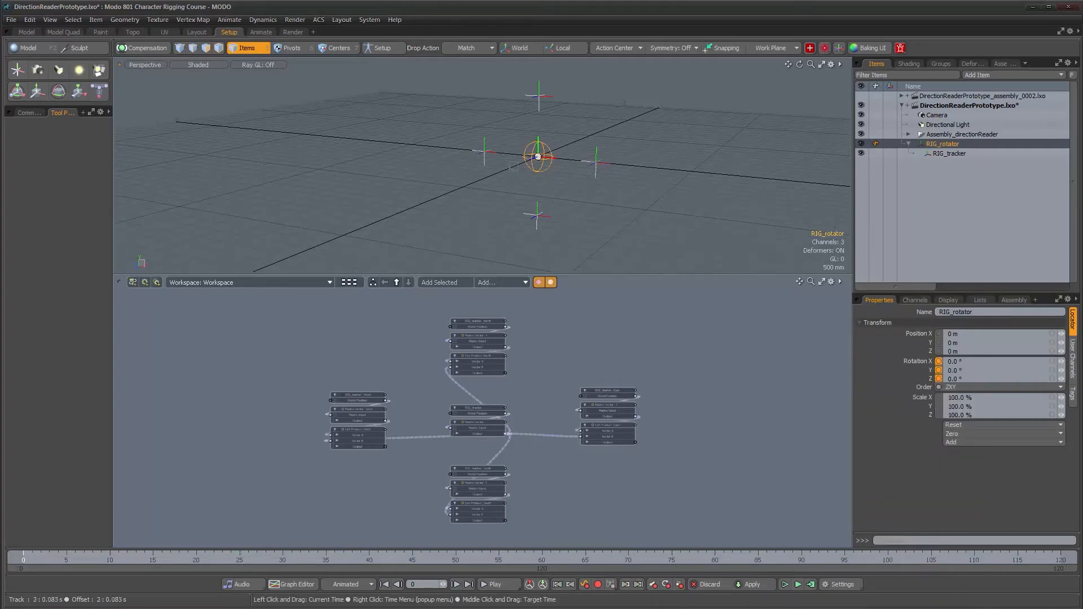
Parent RIG_rotator to Assembly_directionReader, expand the group's hierarchy and select the group locator
{"action": "left_click_drag", "start_coordinate": [937, 144], "coordinate": [943, 136]}
{"action": "left_click", "coordinate": [908, 135]}
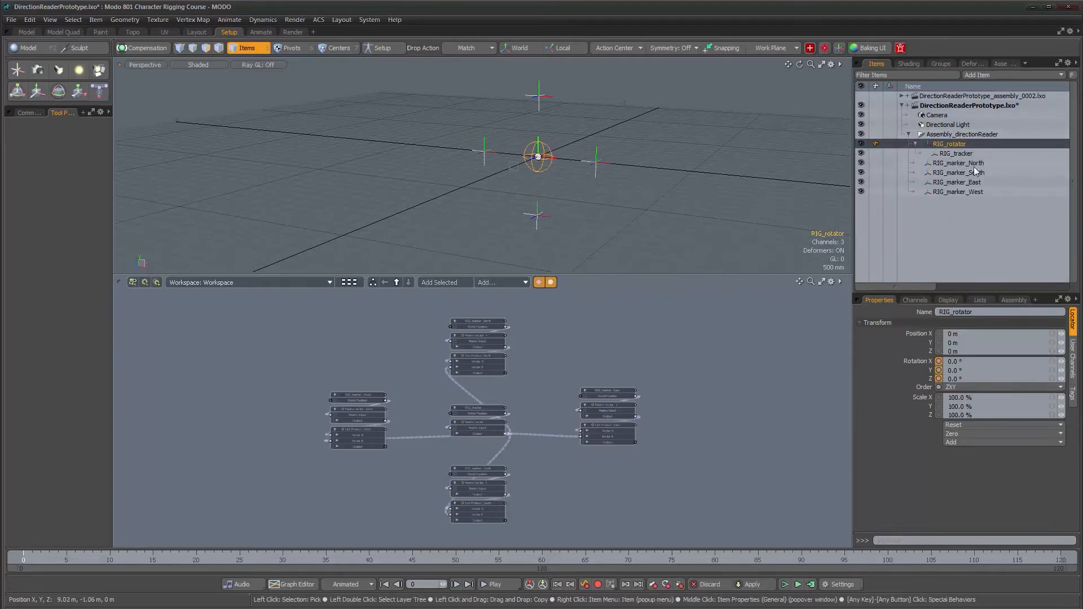
{"action": "left_click", "coordinate": [949, 135]}
{"action": "left_click_drag", "start_coordinate": [556, 182], "coordinate": [527, 146], "text": "alt"}
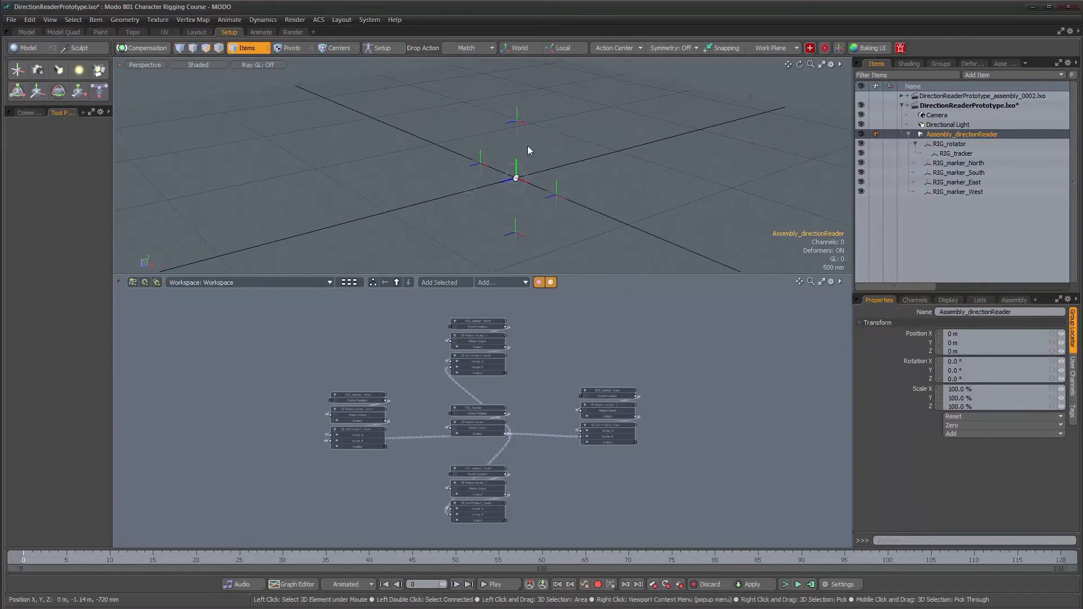
Clear the item selection, go up from the schematic workspace to the Overview, and select the Workspace assembly
{"action": "left_click", "coordinate": [684, 371]}
{"action": "left_click_drag", "start_coordinate": [684, 371], "coordinate": [546, 370], "text": "alt"}
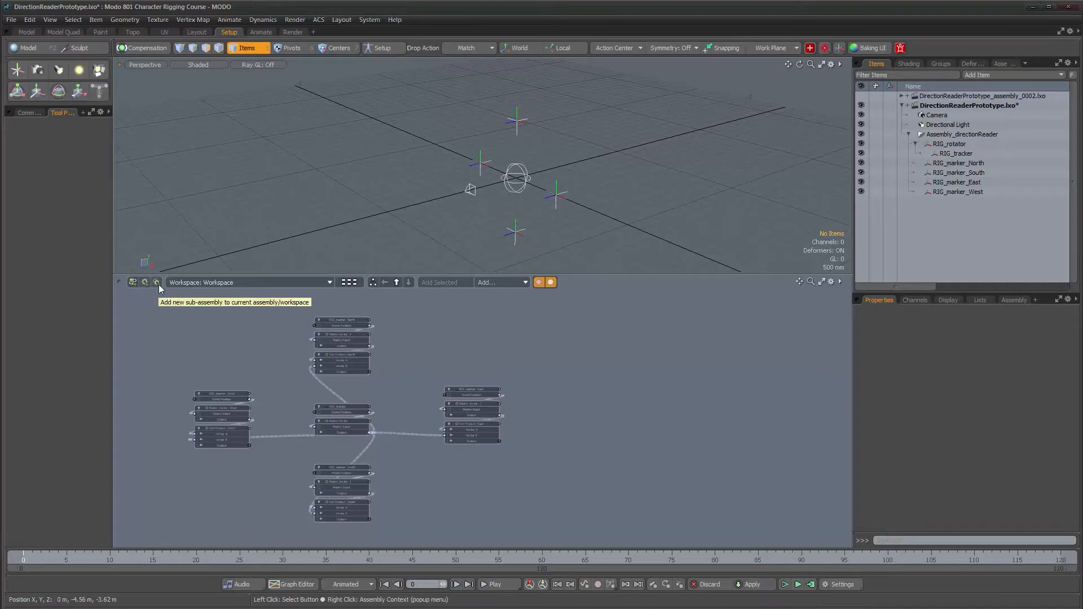
{"action": "left_click_drag", "start_coordinate": [444, 389], "coordinate": [559, 388], "text": "alt"}
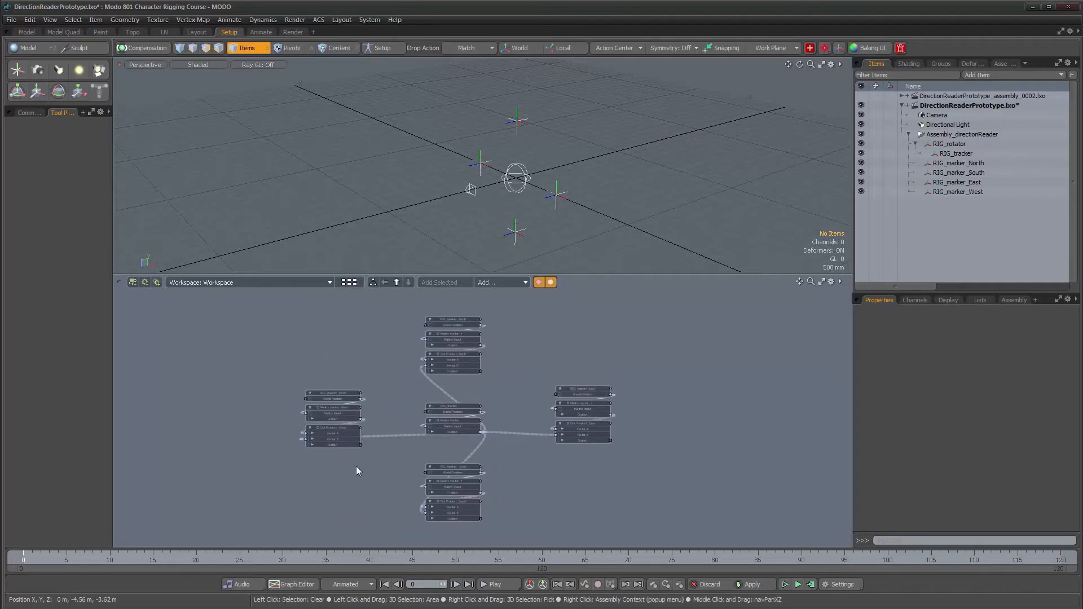
{"action": "left_click", "coordinate": [396, 282]}
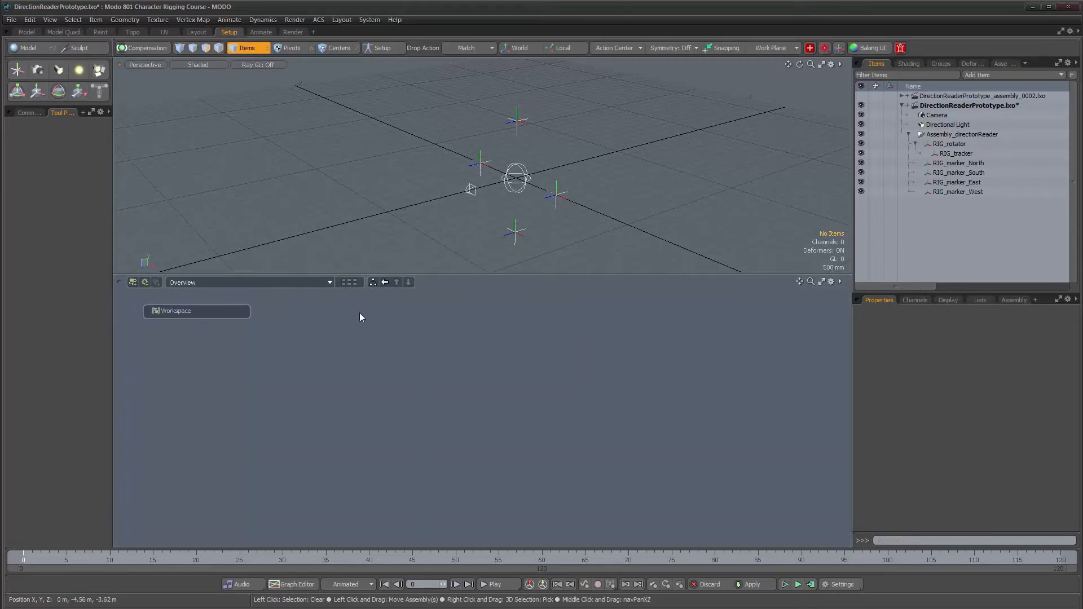
{"action": "left_click", "coordinate": [184, 314]}
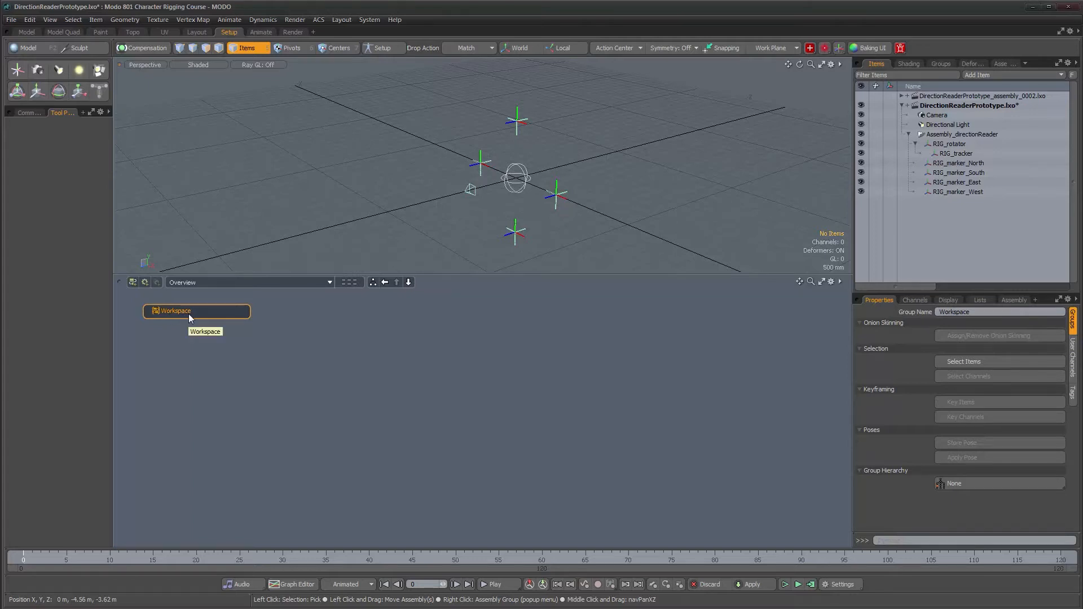
View the nodes inside the Workspace assembly and return to the Overview
{"action": "double_click", "coordinate": [190, 316]}
{"action": "mouse_move", "coordinate": [576, 411]}
{"action": "right_mouse_down", "text": "alt"}
{"action": "mouse_move", "coordinate": [557, 412]}
{"action": "mouse_move", "coordinate": [578, 414]}
{"action": "right_mouse_up", "text": "alt"}
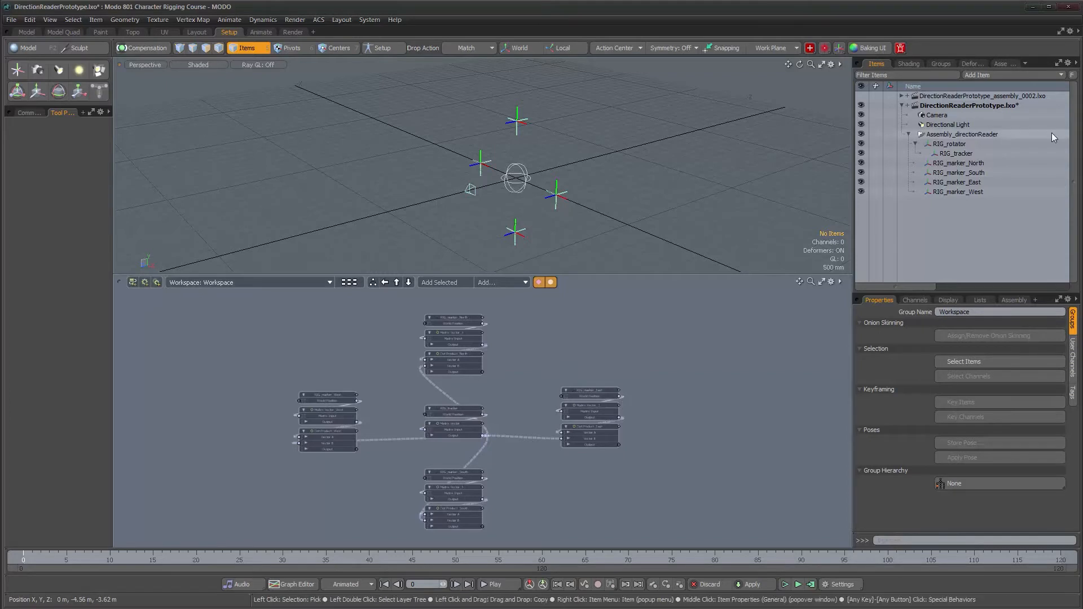
{"action": "left_click", "coordinate": [397, 281]}
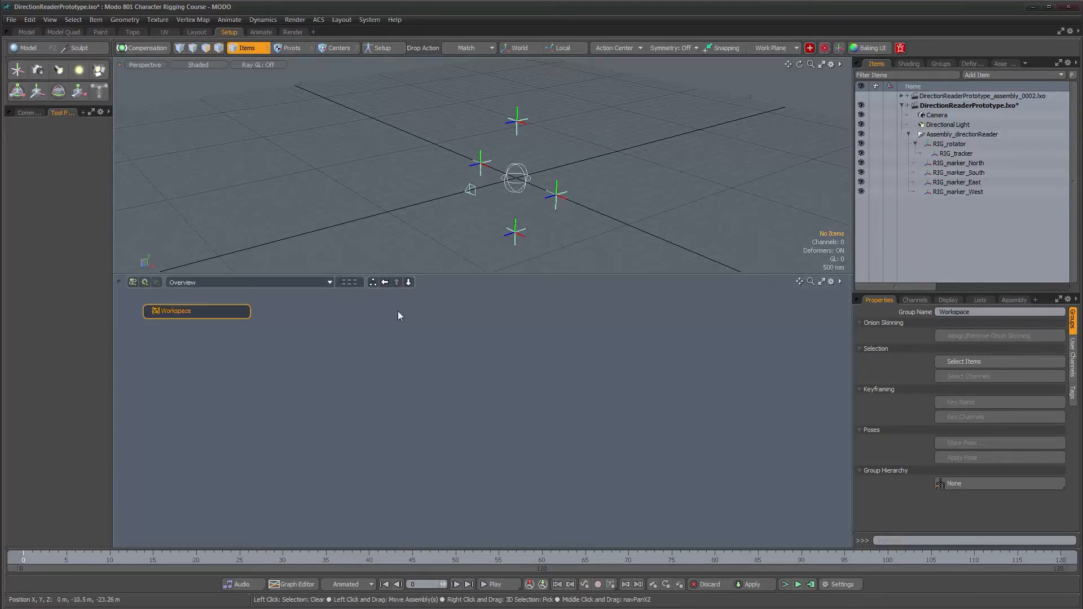
Open the Workspace assembly and create a sub-assembly named MyTools_directionReader, placed clear of the RIG_marker_East nodes
{"action": "double_click", "coordinate": [200, 312]}
{"action": "left_click_drag", "start_coordinate": [603, 437], "coordinate": [499, 431], "text": "alt"}
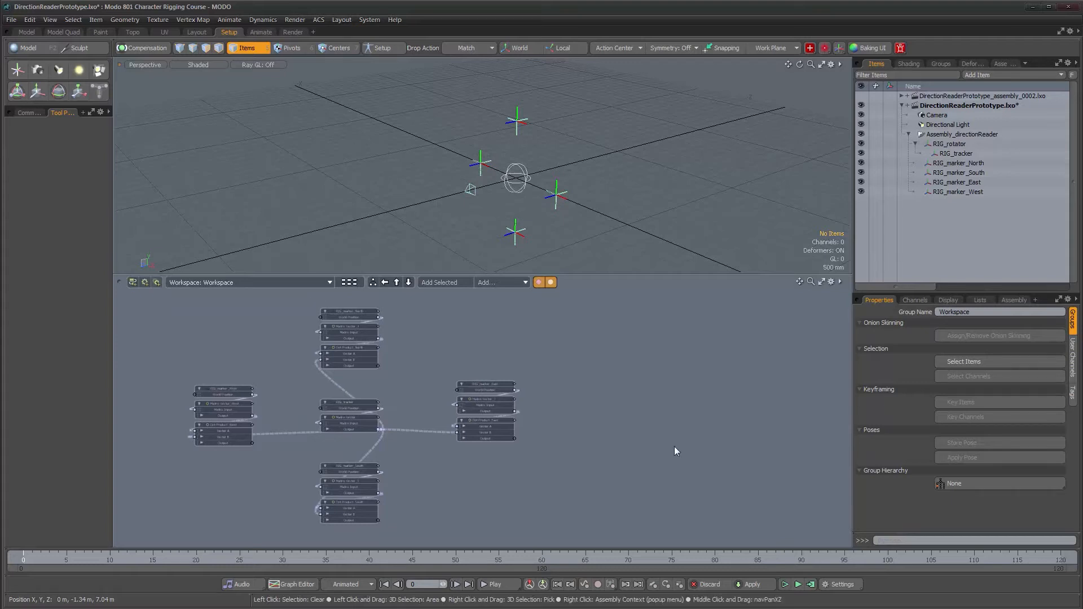
{"action": "left_click", "coordinate": [158, 283]}
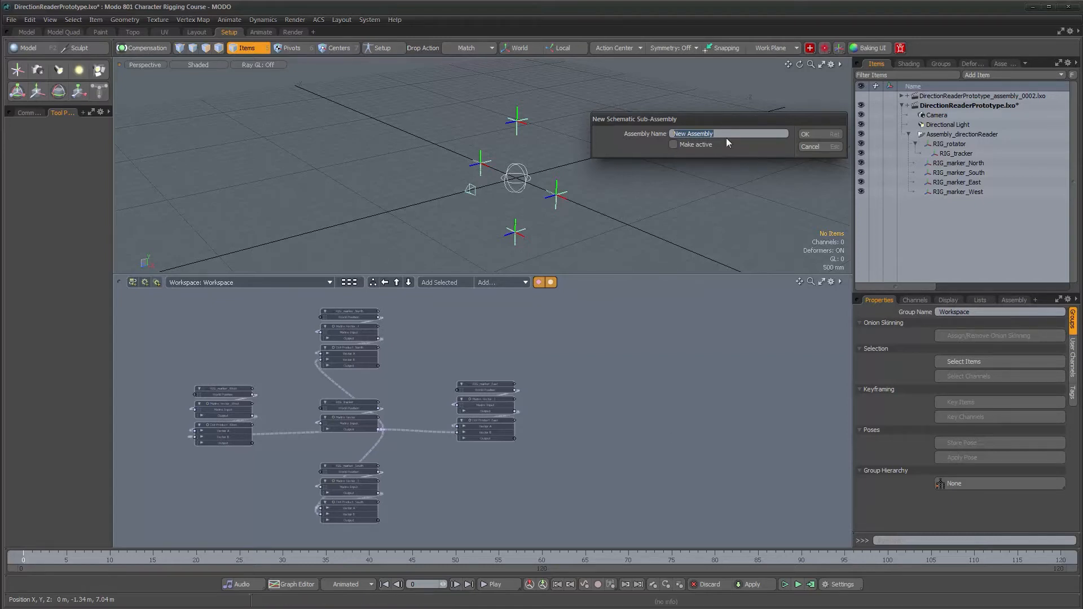
{"action": "type", "text": "MyTools_directionReader"}
{"action": "left_click", "coordinate": [805, 136]}
{"action": "left_click_drag", "start_coordinate": [536, 415], "coordinate": [684, 399]}
{"action": "left_click_drag", "start_coordinate": [557, 396], "coordinate": [624, 397]}
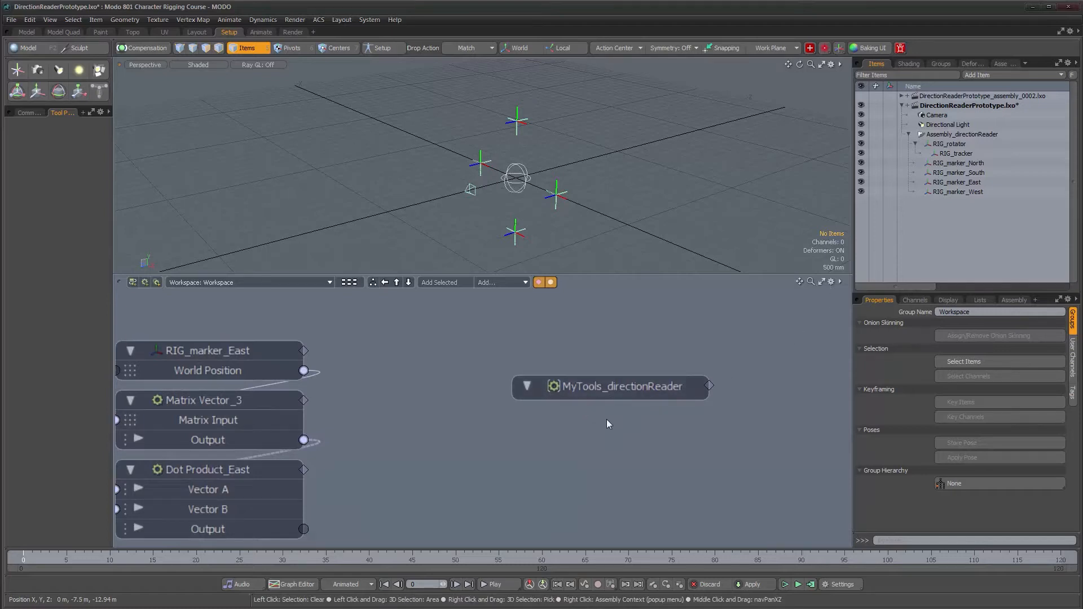
Turn the schematic's Display Group/Assembly Previews option on and back off
{"action": "left_click", "coordinate": [830, 282]}
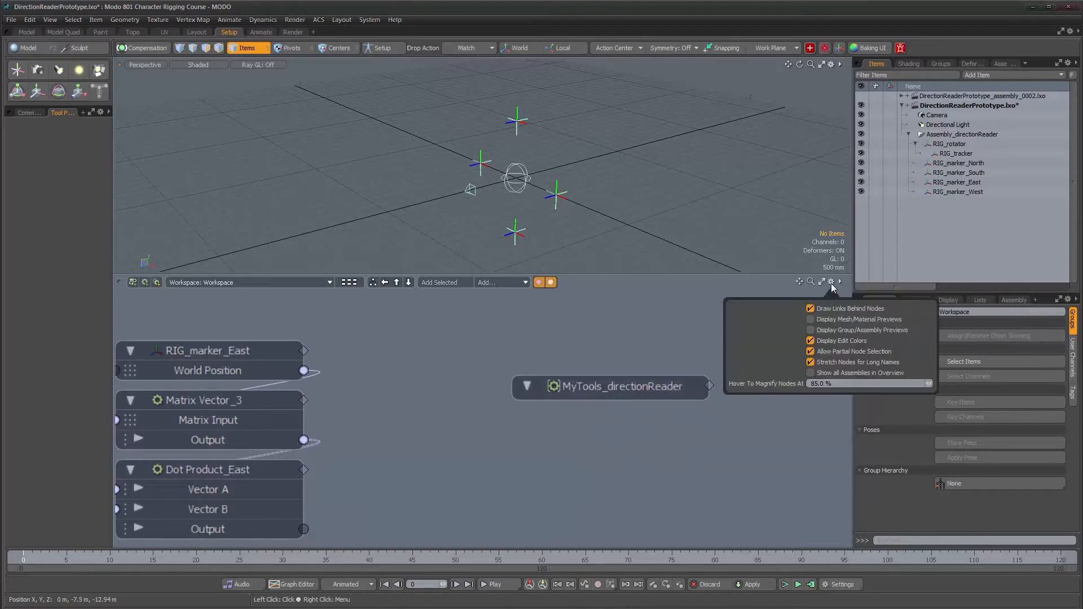
{"action": "left_click", "coordinate": [861, 329]}
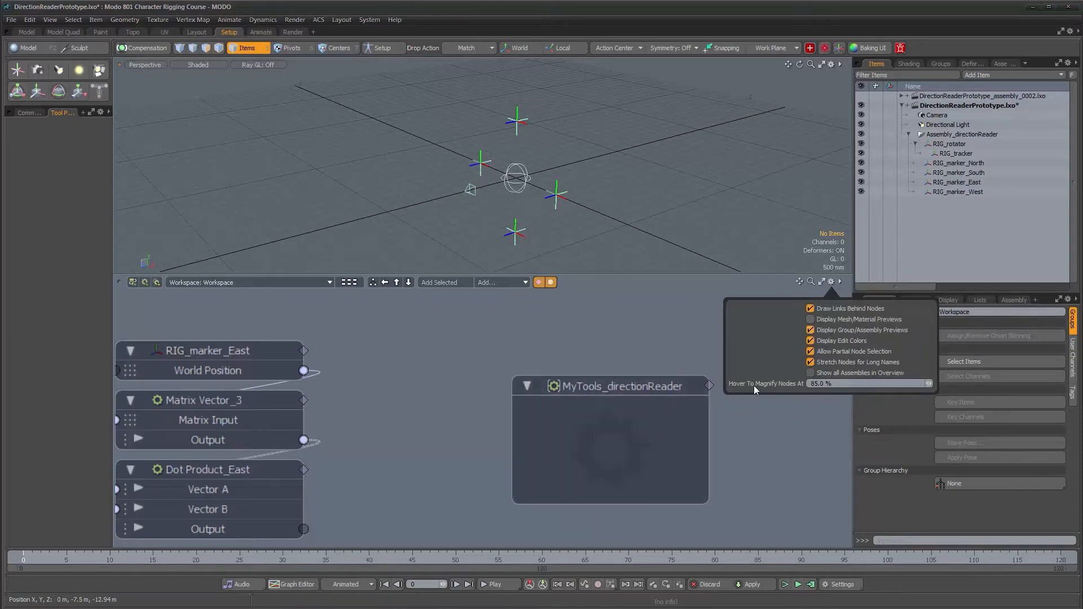
{"action": "left_click", "coordinate": [809, 330]}
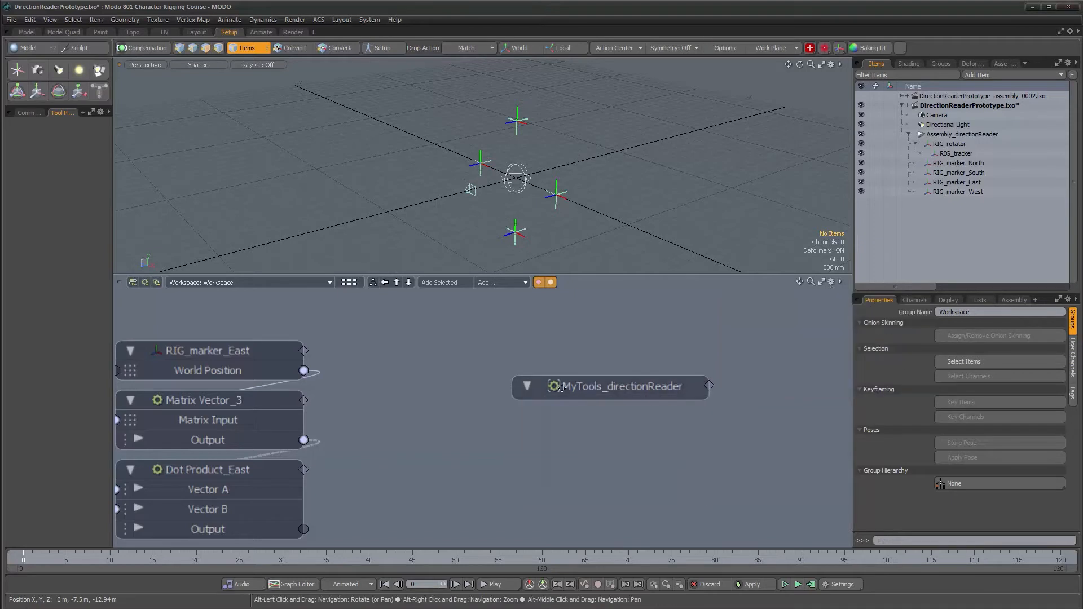
Open the MyTools_directionReader sub-assembly from the Workspace schematic
{"action": "scroll", "coordinate": [567, 396], "scroll_direction": "down", "scroll_amount": 3}
{"action": "scroll", "coordinate": [567, 395], "scroll_direction": "down", "scroll_amount": 3}
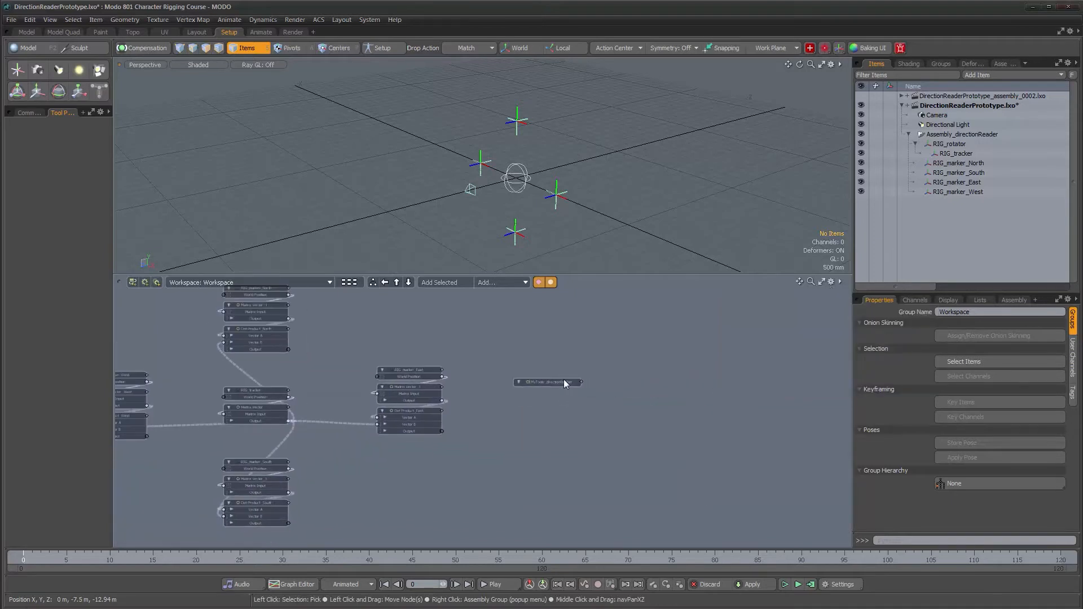
{"action": "left_click_drag", "start_coordinate": [632, 386], "coordinate": [639, 402], "text": "alt"}
{"action": "scroll", "coordinate": [627, 415], "scroll_direction": "down", "scroll_amount": 2}
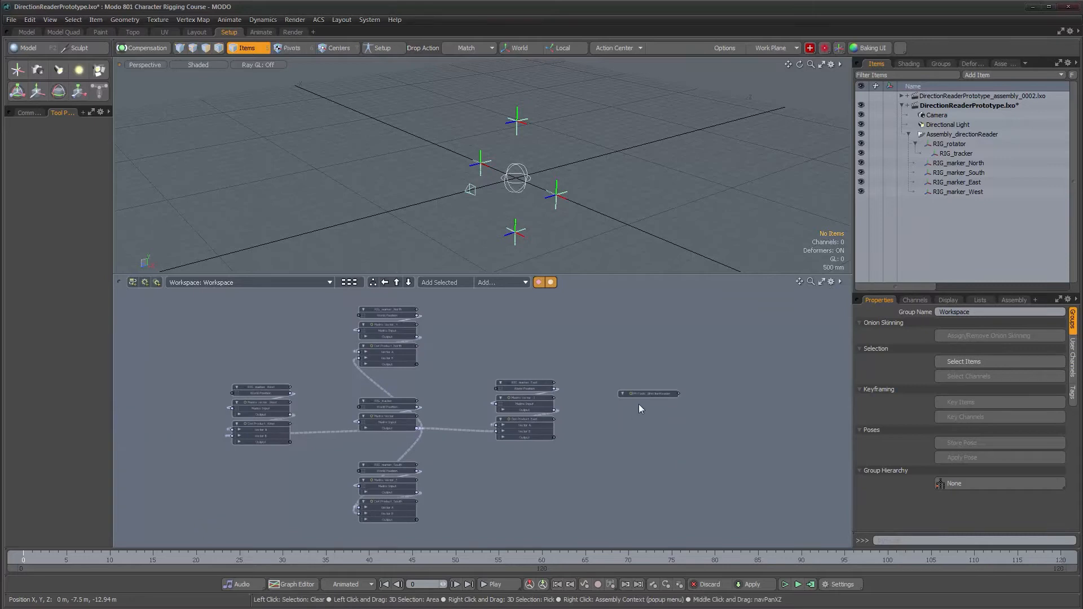
{"action": "double_click", "coordinate": [644, 394]}
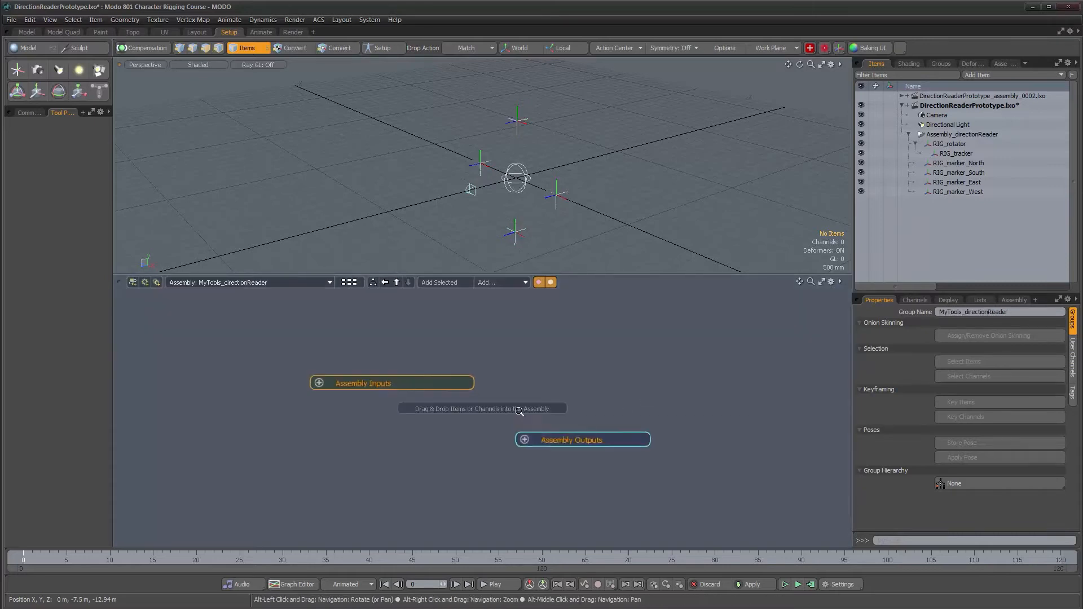
Move the Assembly Inputs and Assembly Outputs nodes far apart, level with each other at opposite ends of the schematic
{"action": "left_click_drag", "start_coordinate": [440, 382], "coordinate": [299, 390]}
{"action": "left_click_drag", "start_coordinate": [598, 443], "coordinate": [748, 395]}
{"action": "right_click_drag", "start_coordinate": [679, 416], "coordinate": [605, 422], "text": "alt"}
{"action": "left_click_drag", "start_coordinate": [604, 414], "coordinate": [594, 394], "text": "alt"}
{"action": "right_click_drag", "start_coordinate": [593, 395], "coordinate": [605, 394], "text": "alt"}
{"action": "left_click_drag", "start_coordinate": [571, 372], "coordinate": [493, 376], "text": "alt"}
{"action": "right_click_drag", "start_coordinate": [493, 376], "coordinate": [511, 384], "text": "alt"}
{"action": "left_click_drag", "start_coordinate": [681, 400], "coordinate": [728, 386]}
{"action": "left_click_drag", "start_coordinate": [343, 389], "coordinate": [260, 402]}
{"action": "left_click_drag", "start_coordinate": [739, 388], "coordinate": [783, 400]}
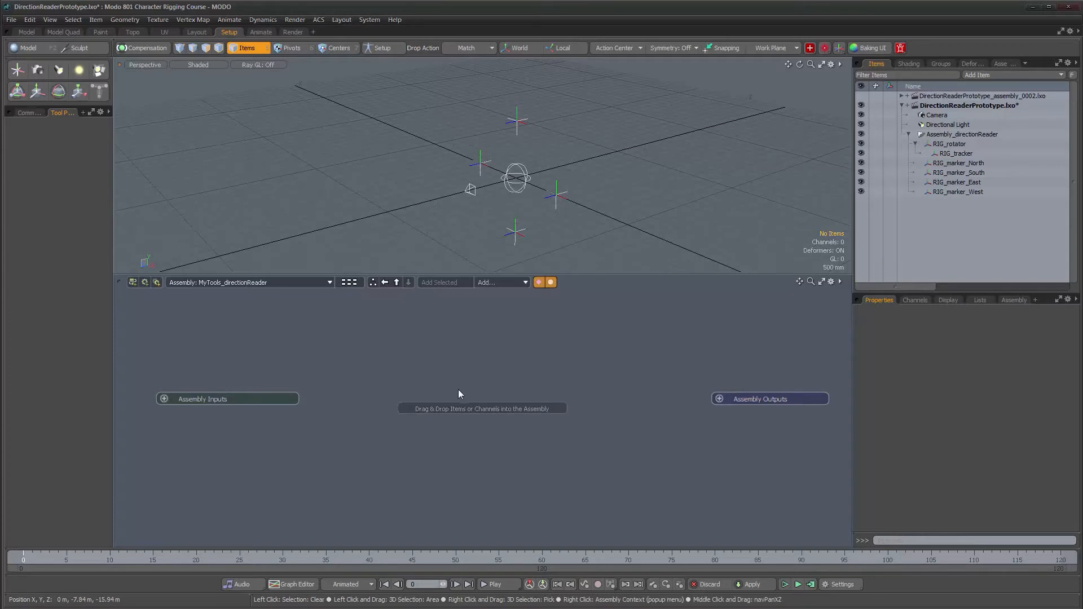
Return to the Workspace and move all tracker, marker, Matrix Vector and Dot Product nodes into the MyTools_directionReader assembly
{"action": "left_click", "coordinate": [397, 282]}
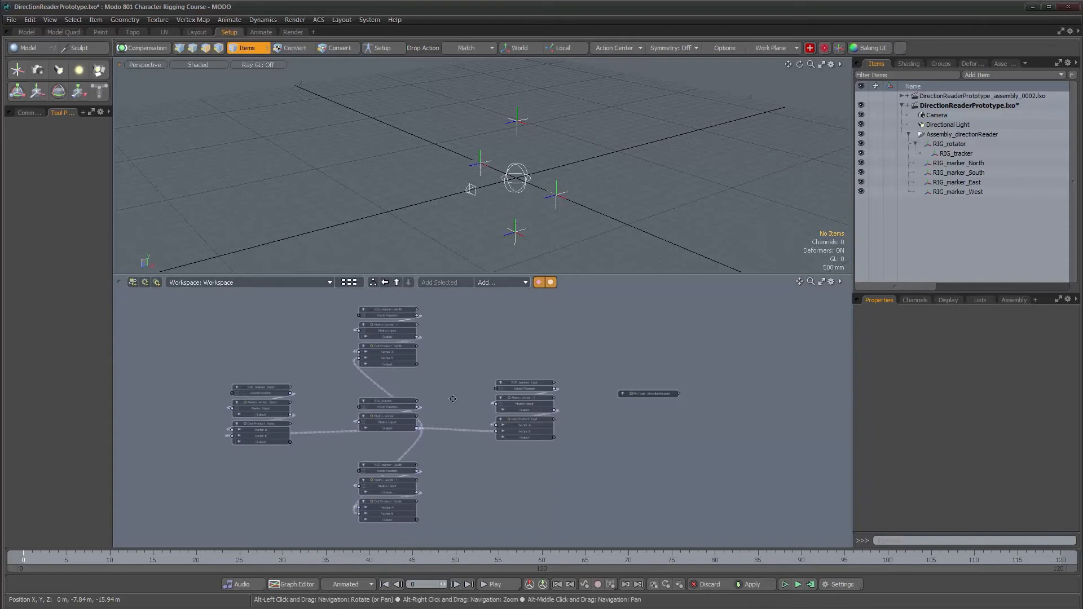
{"action": "left_click_drag", "start_coordinate": [454, 399], "coordinate": [469, 402], "text": "alt"}
{"action": "right_click_drag", "start_coordinate": [469, 401], "coordinate": [462, 398], "text": "alt"}
{"action": "left_click_drag", "start_coordinate": [462, 399], "coordinate": [450, 408], "text": "alt"}
{"action": "mouse_move", "coordinate": [450, 408]}
{"action": "right_mouse_down", "text": "alt"}
{"action": "mouse_move", "coordinate": [465, 411]}
{"action": "mouse_move", "coordinate": [457, 406]}
{"action": "right_mouse_up", "text": "alt"}
{"action": "left_click_drag", "start_coordinate": [178, 299], "coordinate": [567, 537]}
{"action": "right_click", "coordinate": [398, 307]}
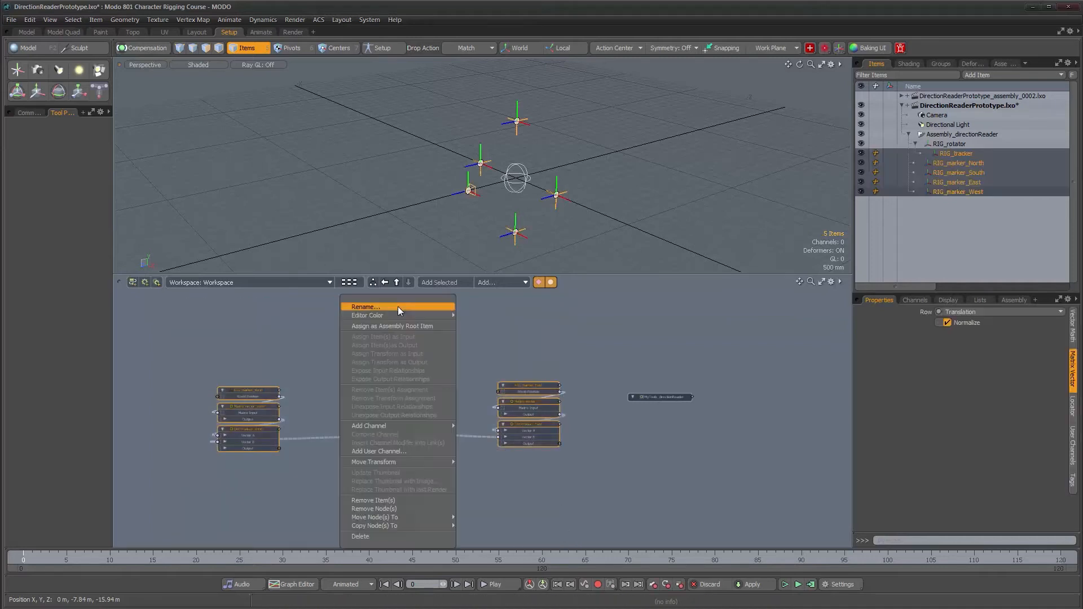
{"action": "mouse_move", "coordinate": [427, 517]}
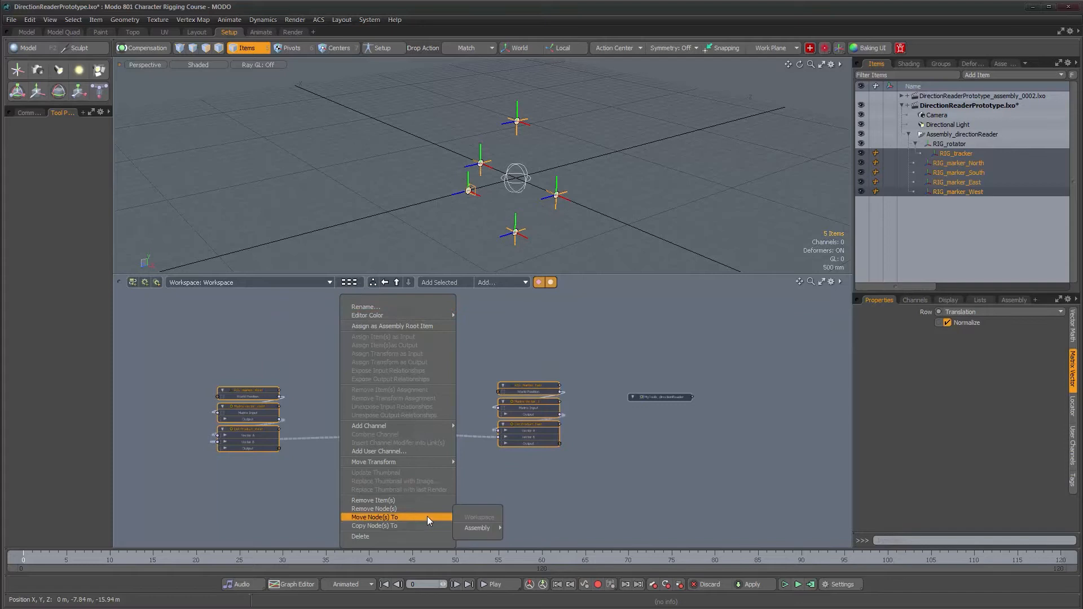
{"action": "mouse_move", "coordinate": [478, 528]}
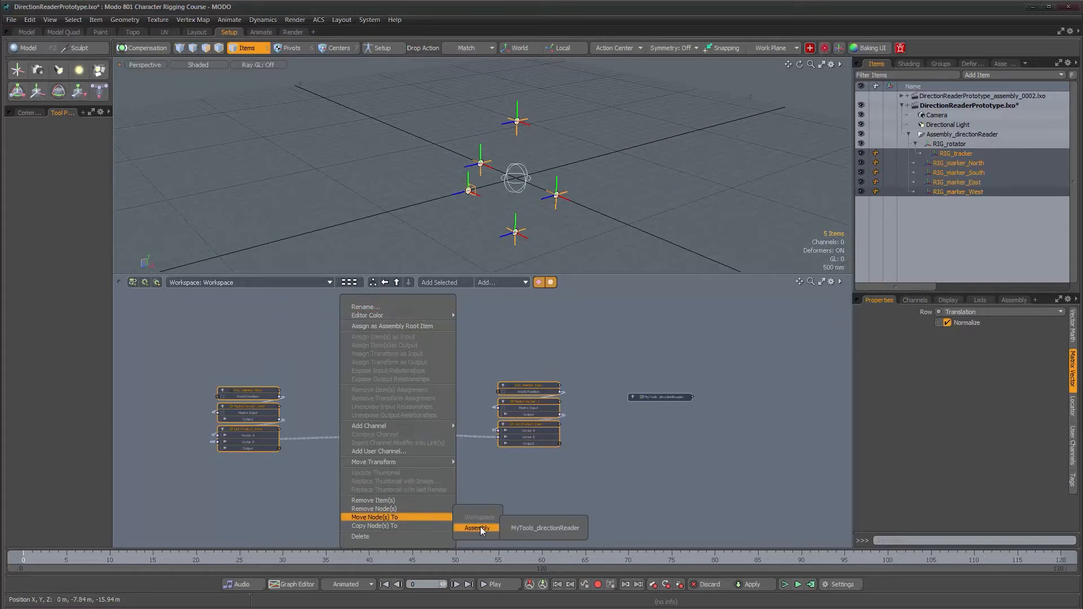
{"action": "left_click", "coordinate": [560, 528]}
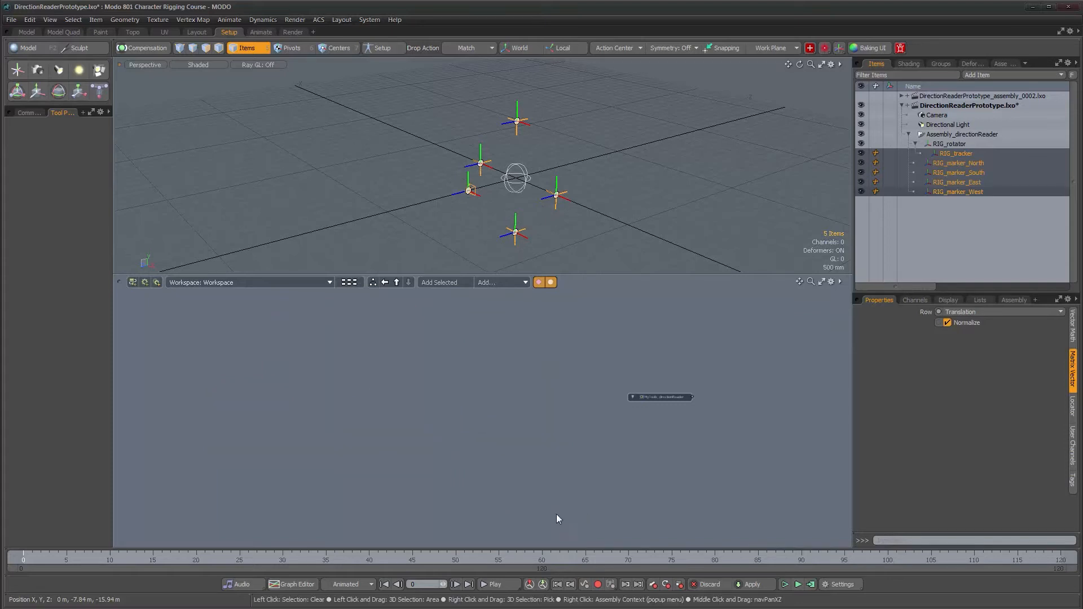
Open the MyTools_directionReader assembly and move its Assembly Outputs node out past the RIG_marker_East chain
{"action": "left_click", "coordinate": [659, 399]}
{"action": "left_click_drag", "start_coordinate": [661, 399], "coordinate": [540, 398], "text": "alt"}
{"action": "right_click_drag", "start_coordinate": [540, 398], "coordinate": [616, 406], "text": "alt"}
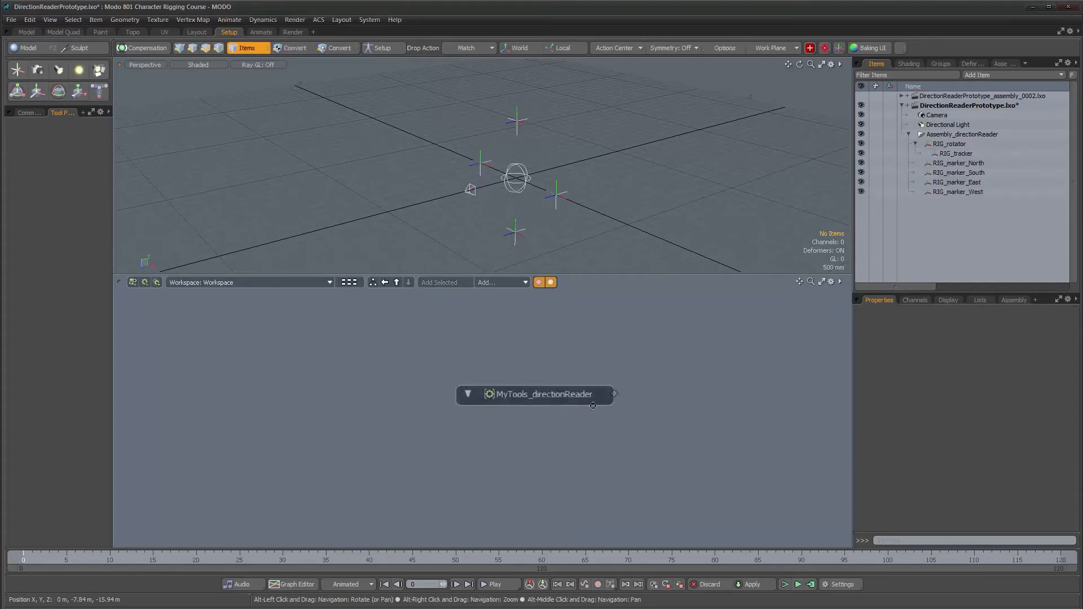
{"action": "double_click", "coordinate": [529, 394]}
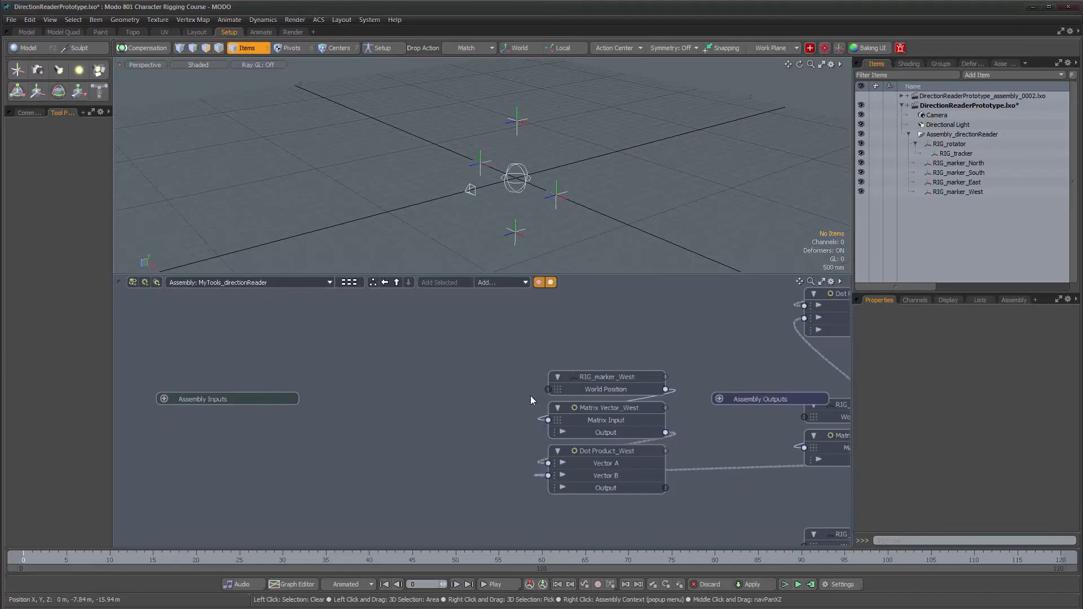
{"action": "right_click_drag", "start_coordinate": [536, 399], "coordinate": [425, 414], "text": "alt"}
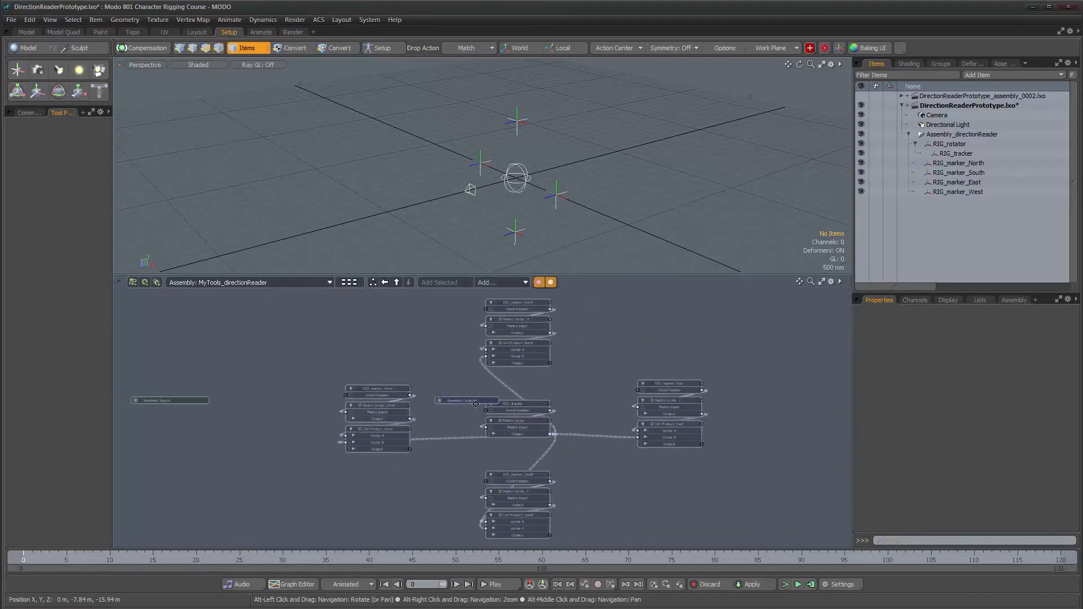
{"action": "left_click_drag", "start_coordinate": [471, 399], "coordinate": [769, 406]}
{"action": "mouse_move", "coordinate": [480, 427]}
{"action": "left_mouse_down", "text": "alt"}
{"action": "mouse_move", "coordinate": [472, 442]}
{"action": "mouse_move", "coordinate": [492, 413]}
{"action": "left_mouse_up", "text": "alt"}
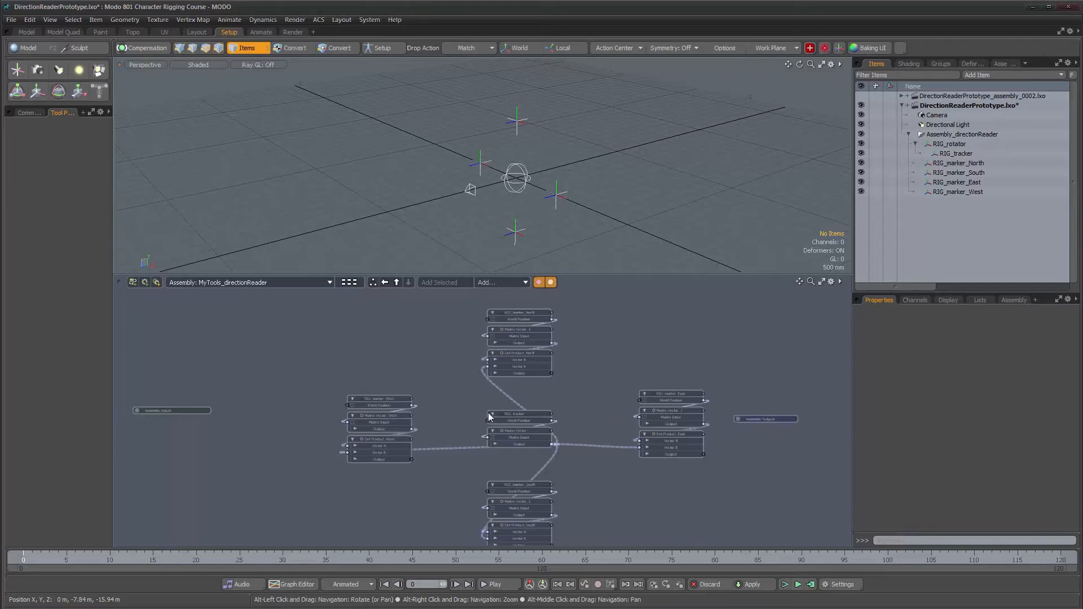
Lay out RIG_marker_West, Matrix Vector_West and Dot Product_West as a horizontal row
{"action": "left_click_drag", "start_coordinate": [399, 409], "coordinate": [427, 402], "text": "alt"}
{"action": "right_click_drag", "start_coordinate": [444, 447], "coordinate": [480, 447], "text": "alt"}
{"action": "left_click_drag", "start_coordinate": [480, 446], "coordinate": [602, 450], "text": "alt"}
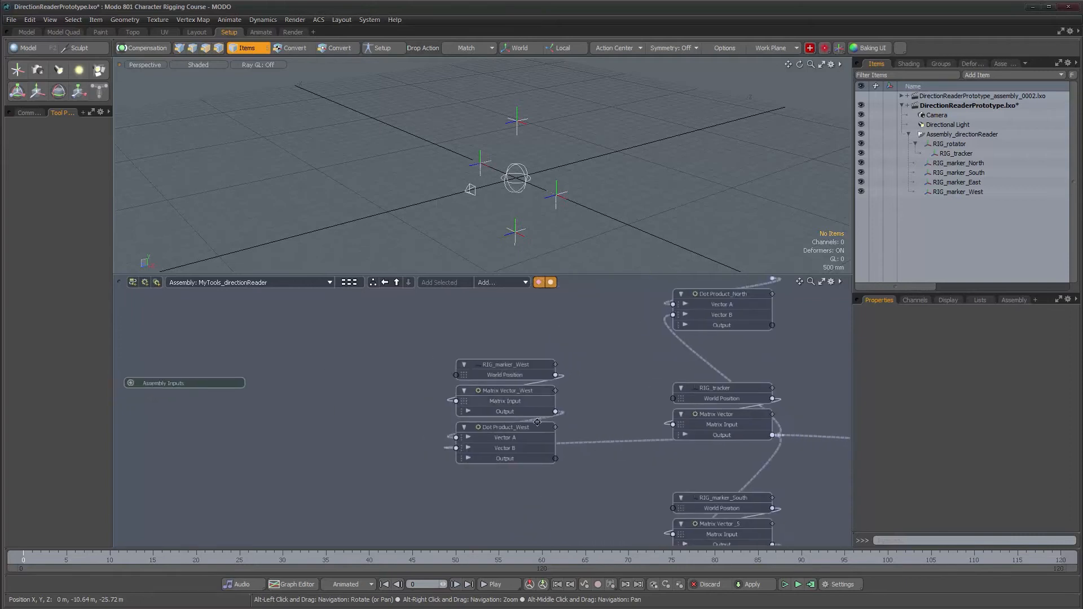
{"action": "left_click_drag", "start_coordinate": [523, 399], "coordinate": [404, 441]}
{"action": "left_click_drag", "start_coordinate": [497, 365], "coordinate": [275, 450]}
{"action": "left_click_drag", "start_coordinate": [610, 457], "coordinate": [555, 458], "text": "alt"}
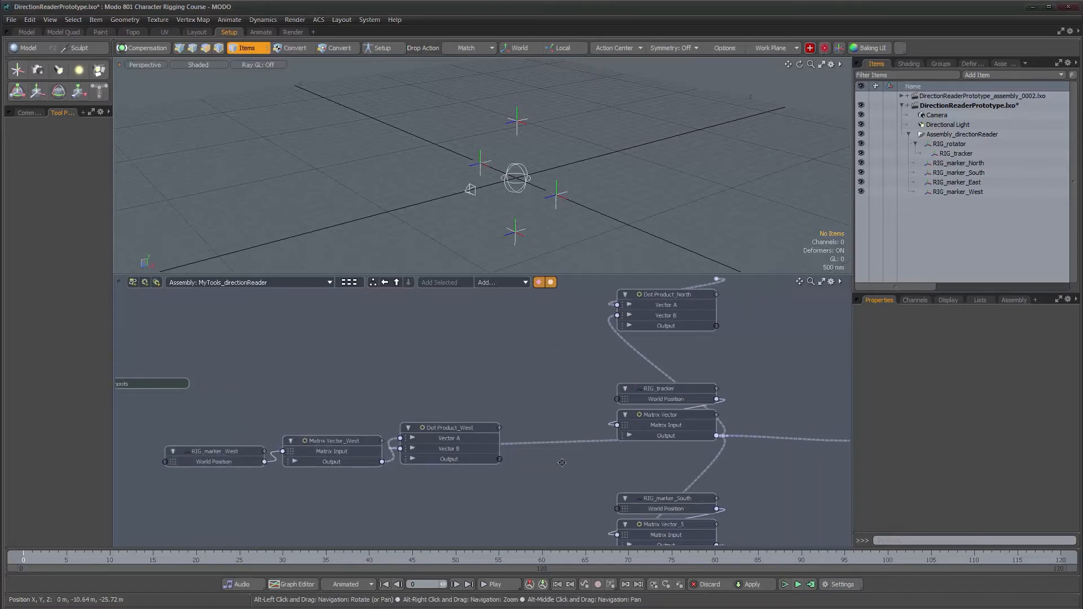
Place RIG_tracker and its Matrix Vector node in a horizontal row beneath the West marker chain
{"action": "scroll", "coordinate": [591, 462], "scroll_direction": "down", "scroll_amount": 1}
{"action": "left_click_drag", "start_coordinate": [591, 462], "coordinate": [541, 419], "text": "alt"}
{"action": "left_click_drag", "start_coordinate": [577, 357], "coordinate": [124, 450]}
{"action": "left_click_drag", "start_coordinate": [526, 391], "coordinate": [722, 384], "text": "alt"}
{"action": "left_click_drag", "start_coordinate": [789, 380], "coordinate": [494, 460]}
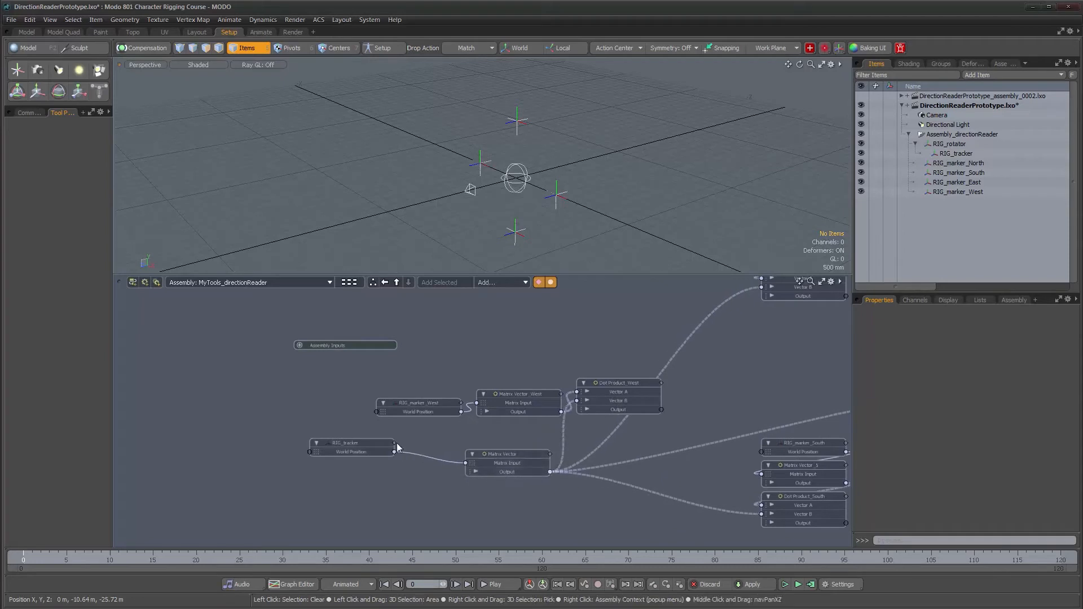
{"action": "left_click_drag", "start_coordinate": [356, 447], "coordinate": [399, 467]}
Line up RIG_marker_North and its Matrix Vector node in a row ahead of Dot Product_North
{"action": "left_click_drag", "start_coordinate": [613, 461], "coordinate": [474, 459], "text": "alt"}
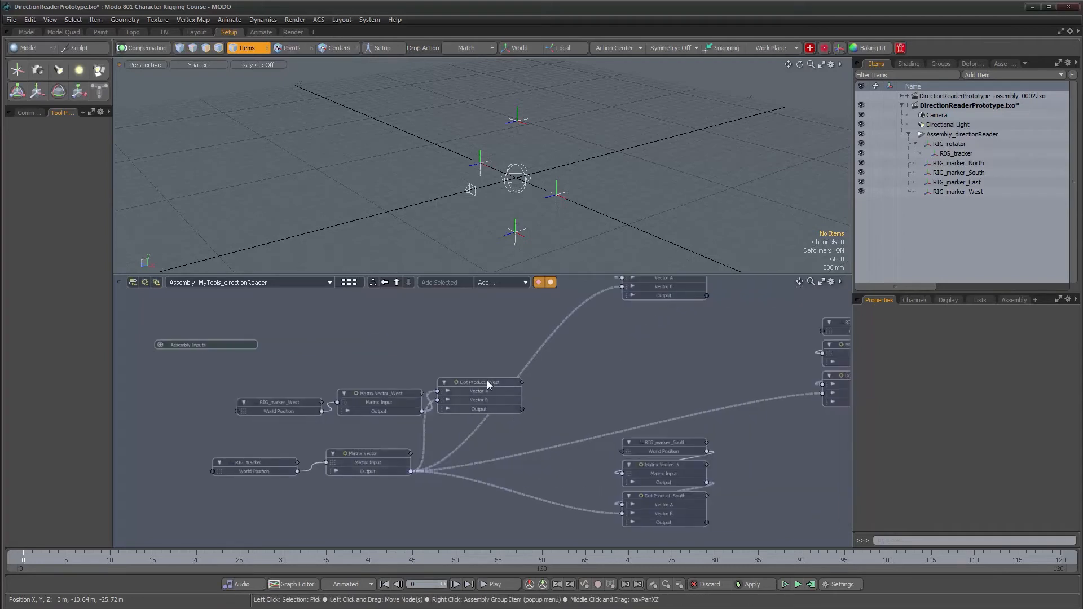
{"action": "left_click_drag", "start_coordinate": [586, 388], "coordinate": [505, 485], "text": "alt"}
{"action": "left_click_drag", "start_coordinate": [588, 334], "coordinate": [472, 357]}
{"action": "left_click_drag", "start_coordinate": [548, 315], "coordinate": [313, 360]}
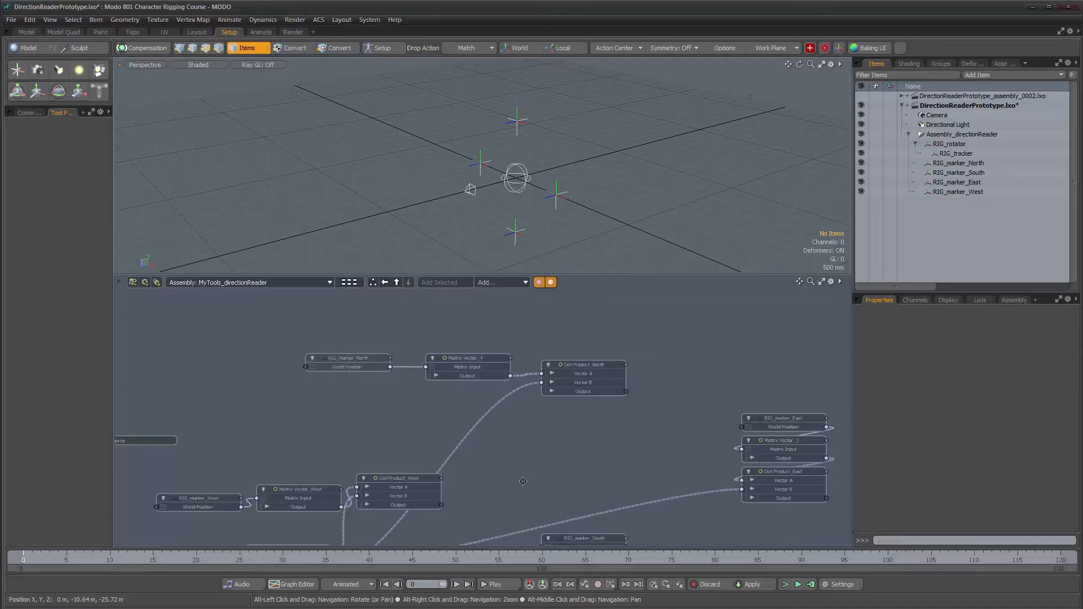
Spread the South and East marker chains into horizontal rows of marker, Matrix Vector and Dot Product nodes
{"action": "left_click_drag", "start_coordinate": [523, 481], "coordinate": [534, 422], "text": "alt"}
{"action": "scroll", "coordinate": [618, 411], "scroll_direction": "down", "scroll_amount": 2}
{"action": "left_click_drag", "start_coordinate": [596, 462], "coordinate": [520, 469], "text": "alt"}
{"action": "left_click_drag", "start_coordinate": [622, 428], "coordinate": [426, 472]}
{"action": "left_click_drag", "start_coordinate": [757, 374], "coordinate": [741, 421]}
{"action": "left_click_drag", "start_coordinate": [773, 345], "coordinate": [637, 408]}
{"action": "left_click_drag", "start_coordinate": [777, 327], "coordinate": [543, 410]}
Move the North marker chain toward Assembly Outputs and place the East marker chain directly beneath it
{"action": "right_click_drag", "start_coordinate": [612, 429], "coordinate": [613, 363], "text": "alt"}
{"action": "left_click_drag", "start_coordinate": [618, 373], "coordinate": [607, 355], "text": "alt"}
{"action": "right_click_drag", "start_coordinate": [599, 375], "coordinate": [595, 408], "text": "alt"}
{"action": "left_click_drag", "start_coordinate": [643, 384], "coordinate": [589, 414], "text": "alt"}
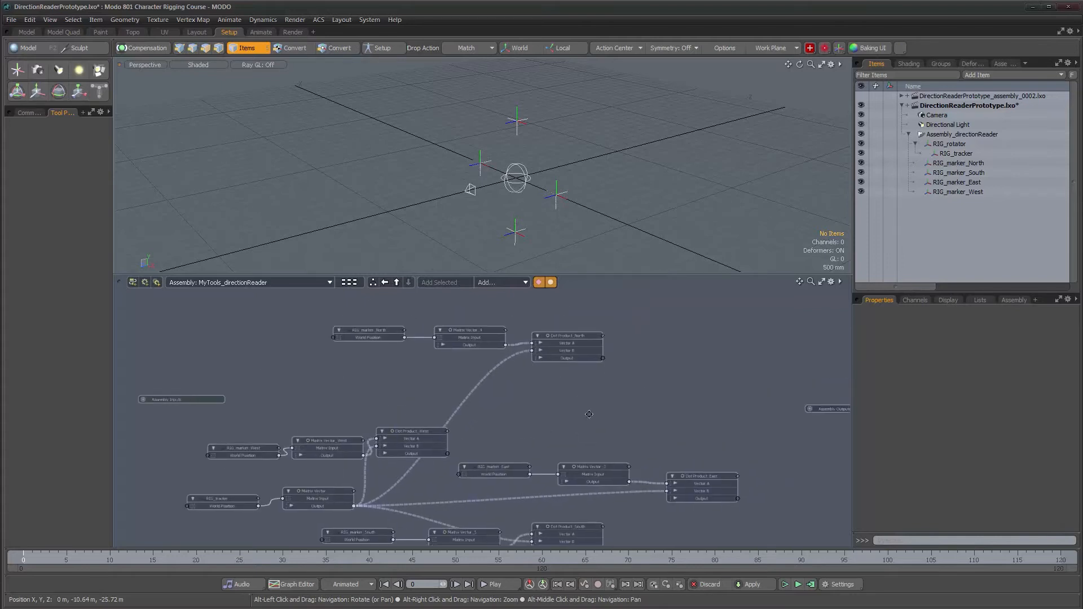
{"action": "left_click_drag", "start_coordinate": [384, 312], "coordinate": [700, 345]}
{"action": "left_click_drag", "start_coordinate": [514, 449], "coordinate": [685, 383]}
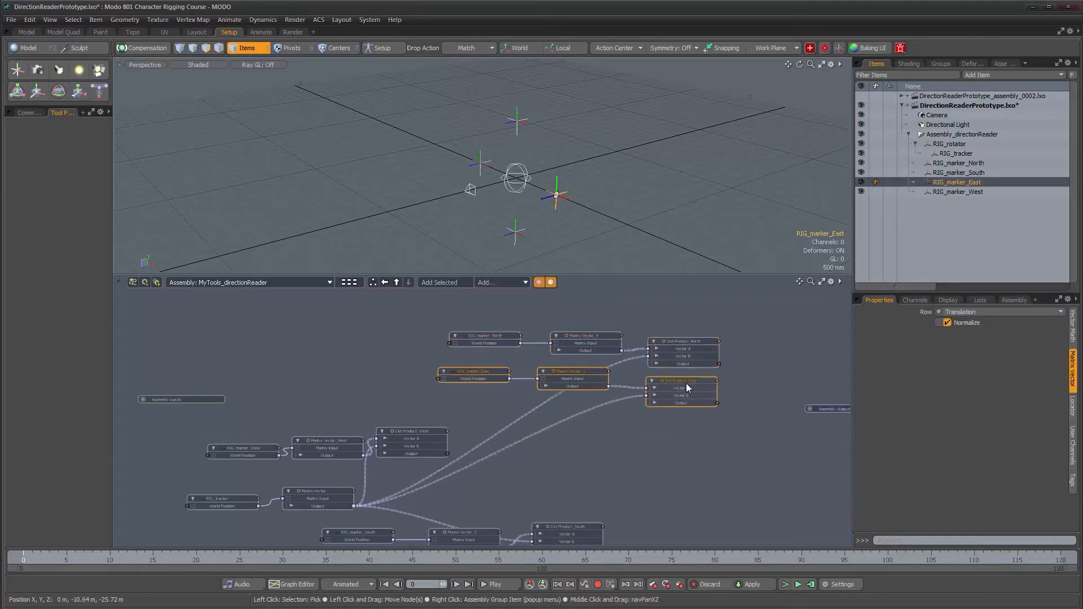
Stack the South marker chain and then the West marker chain beneath the East chain
{"action": "left_click_drag", "start_coordinate": [594, 490], "coordinate": [611, 438], "text": "alt"}
{"action": "scroll", "coordinate": [611, 438], "scroll_direction": "down", "scroll_amount": 1}
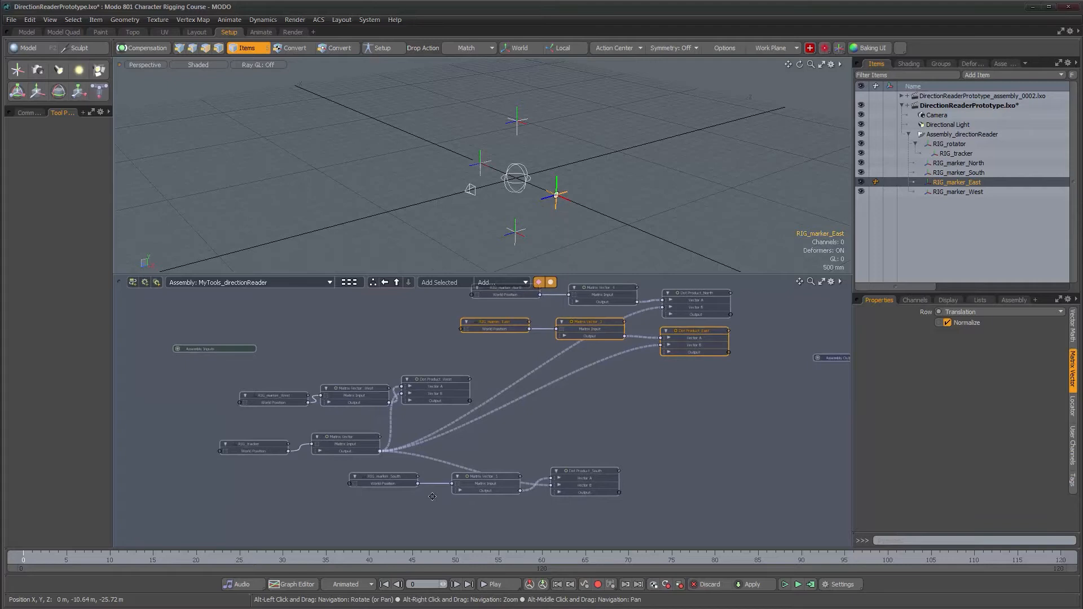
{"action": "left_click_drag", "start_coordinate": [356, 506], "coordinate": [703, 367]}
{"action": "left_click_drag", "start_coordinate": [268, 370], "coordinate": [422, 396]}
{"action": "left_click_drag", "start_coordinate": [434, 379], "coordinate": [679, 412]}
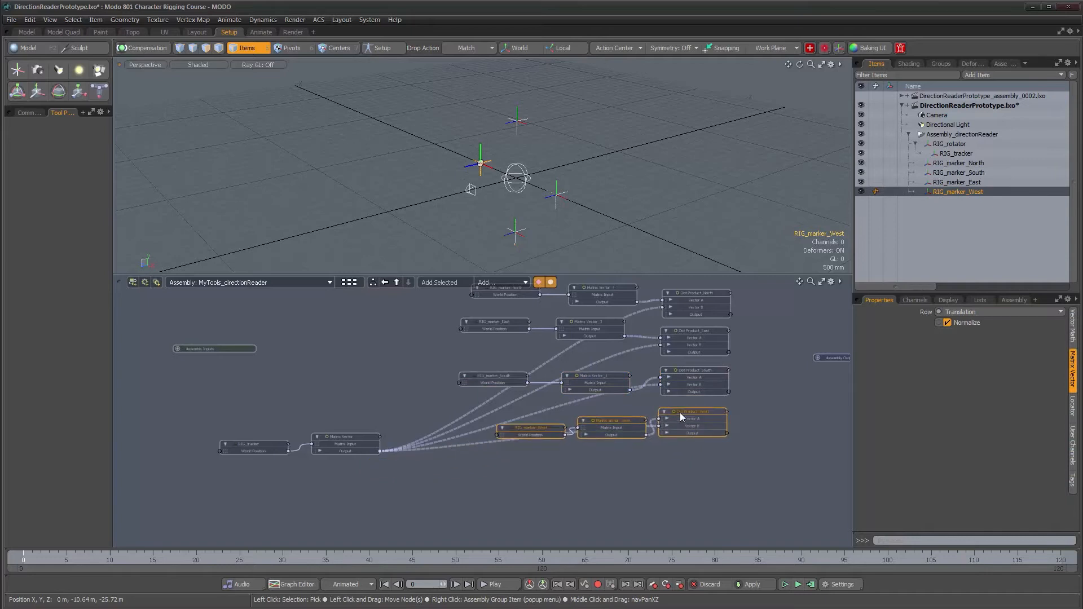
Reposition the Assembly Inputs node and the RIG_tracker and Matrix Vector pair ahead of the stacked marker chains
{"action": "left_click_drag", "start_coordinate": [375, 417], "coordinate": [444, 432], "text": "alt"}
{"action": "left_click_drag", "start_coordinate": [320, 429], "coordinate": [271, 396]}
{"action": "left_click_drag", "start_coordinate": [354, 522], "coordinate": [356, 433]}
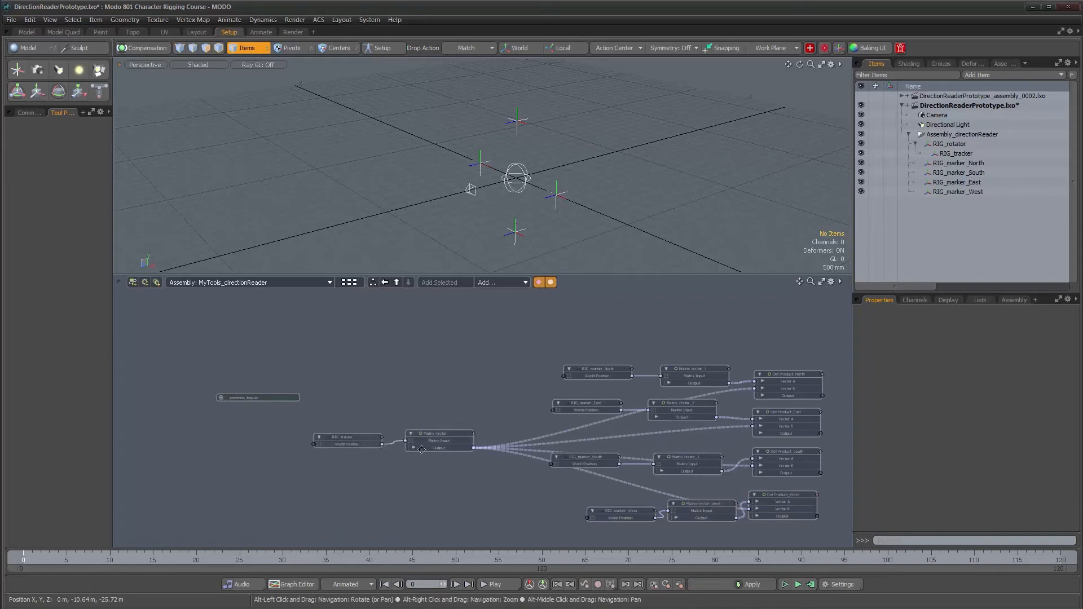
Go back up to the Workspace schematic and select the MyTools_directionReader assembly node
{"action": "right_click_drag", "start_coordinate": [422, 448], "coordinate": [523, 342], "text": "alt"}
{"action": "left_click_drag", "start_coordinate": [523, 342], "coordinate": [554, 335], "text": "alt"}
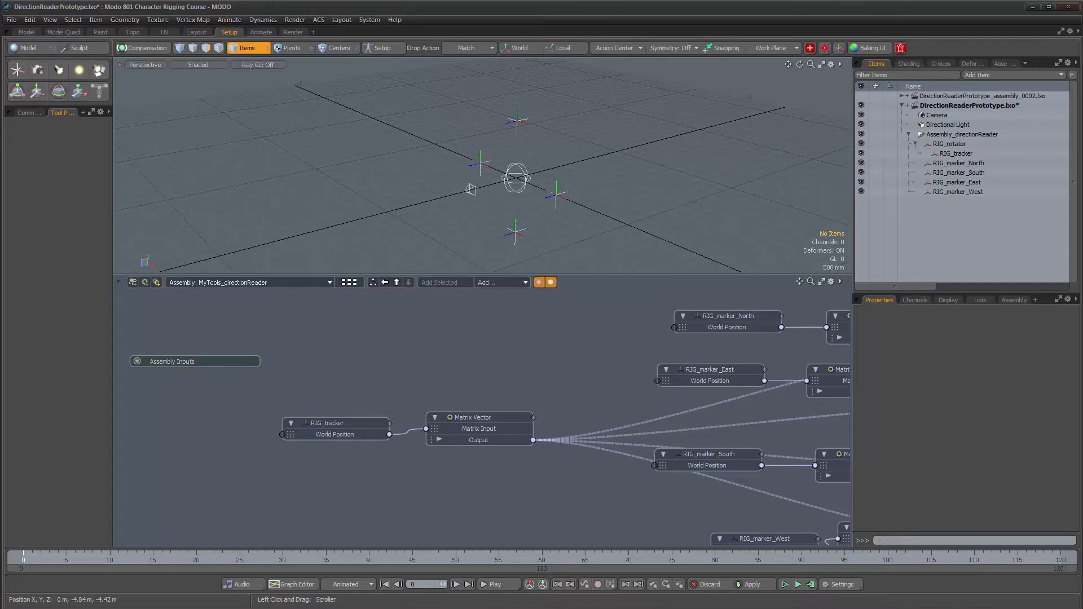
{"action": "left_click_drag", "start_coordinate": [721, 408], "coordinate": [461, 395], "text": "alt"}
{"action": "scroll", "coordinate": [491, 394], "scroll_direction": "down", "scroll_amount": 4}
{"action": "left_click_drag", "start_coordinate": [267, 383], "coordinate": [458, 376], "text": "alt"}
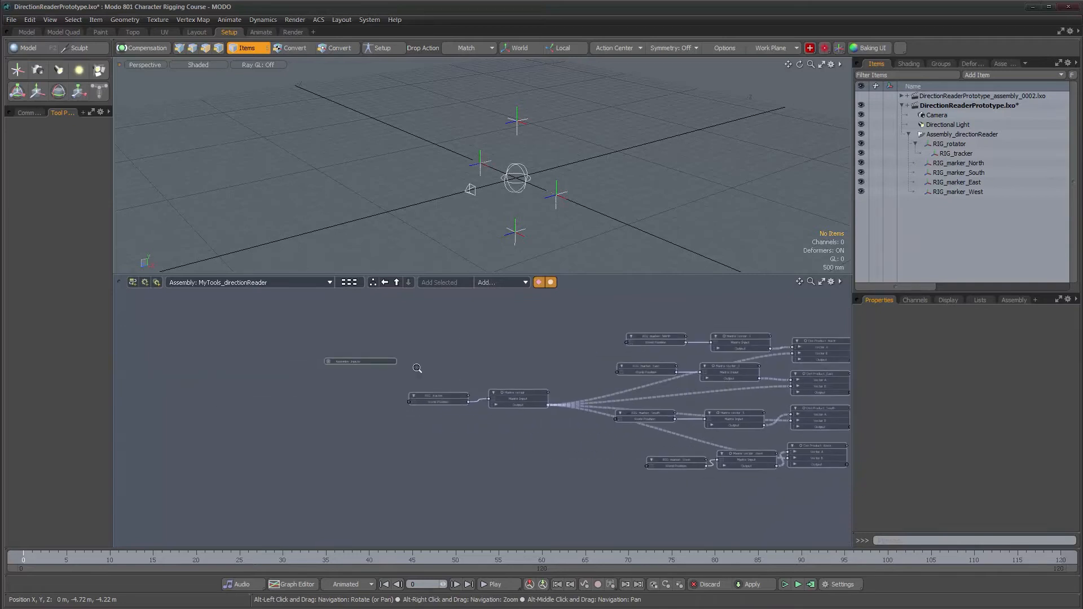
{"action": "scroll", "coordinate": [417, 367], "scroll_direction": "up", "scroll_amount": 5}
{"action": "scroll", "coordinate": [365, 369], "scroll_direction": "down", "scroll_amount": 3}
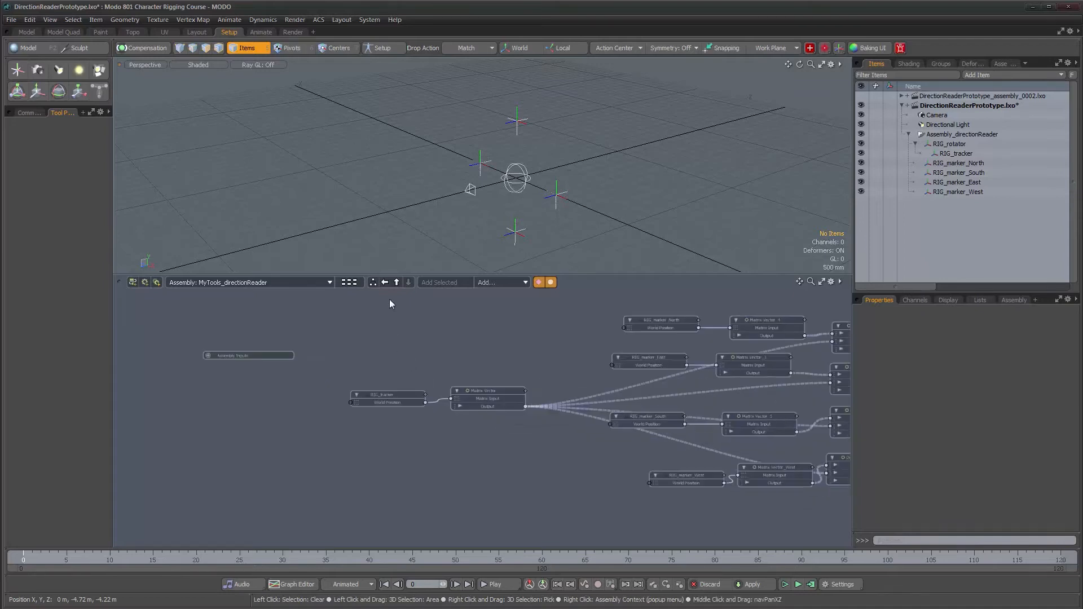
{"action": "left_click", "coordinate": [396, 282]}
{"action": "left_click", "coordinate": [534, 394]}
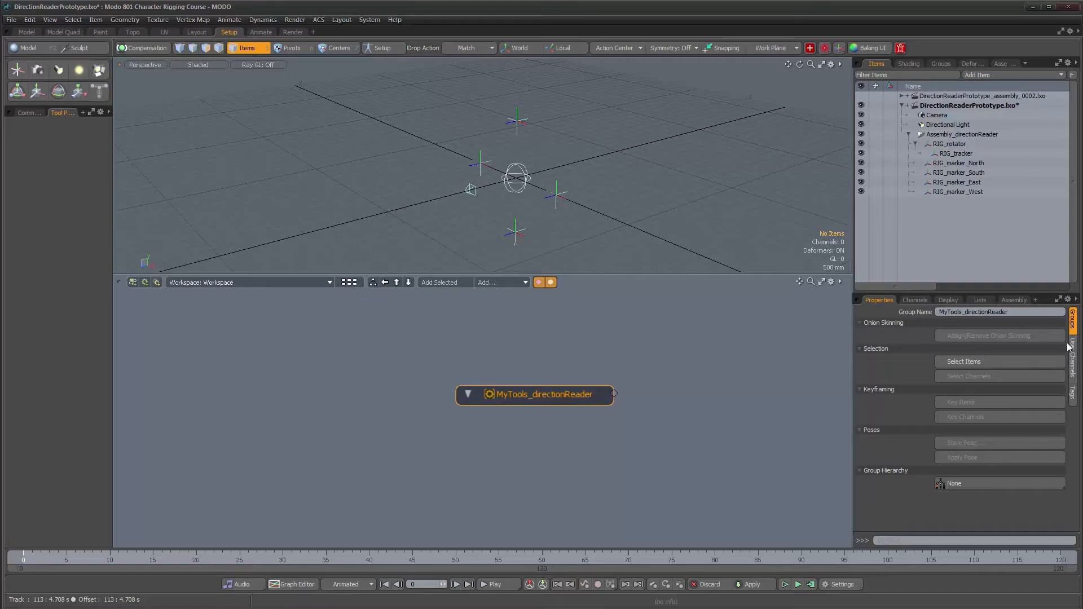
Enter the MyTools_directionReader assembly and frame the Assembly Inputs node together with the RIG_tracker and Matrix Vector nodes
{"action": "left_click_drag", "start_coordinate": [544, 425], "coordinate": [469, 437], "text": "alt"}
{"action": "right_click_drag", "start_coordinate": [476, 428], "coordinate": [451, 424], "text": "alt"}
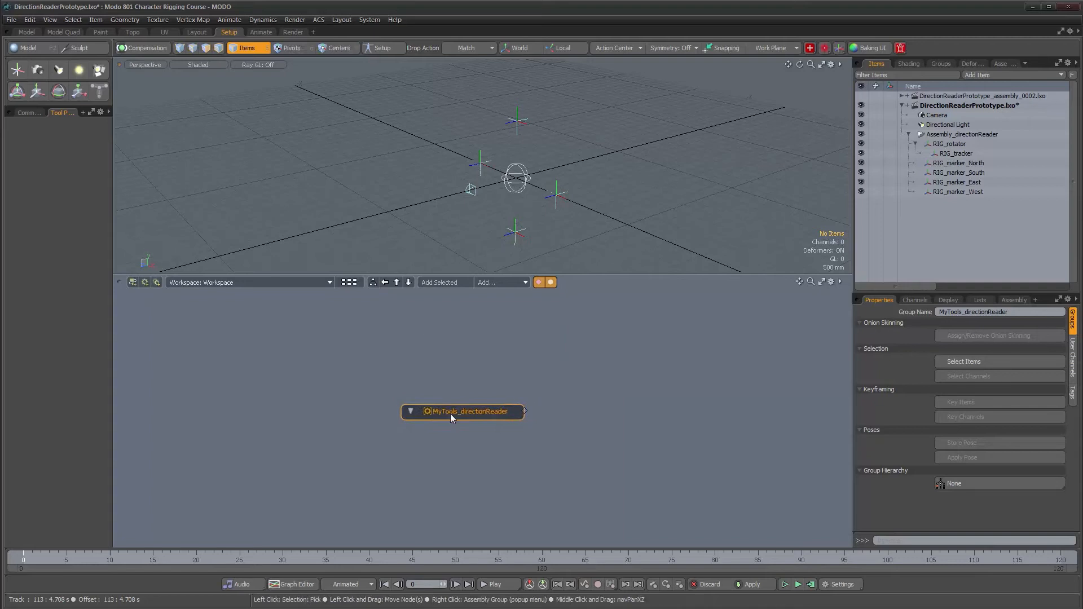
{"action": "double_click", "coordinate": [453, 412]}
{"action": "left_click_drag", "start_coordinate": [346, 392], "coordinate": [394, 390], "text": "alt"}
{"action": "right_click_drag", "start_coordinate": [394, 390], "coordinate": [388, 389], "text": "alt"}
{"action": "left_click_drag", "start_coordinate": [514, 197], "coordinate": [599, 190], "text": "alt"}
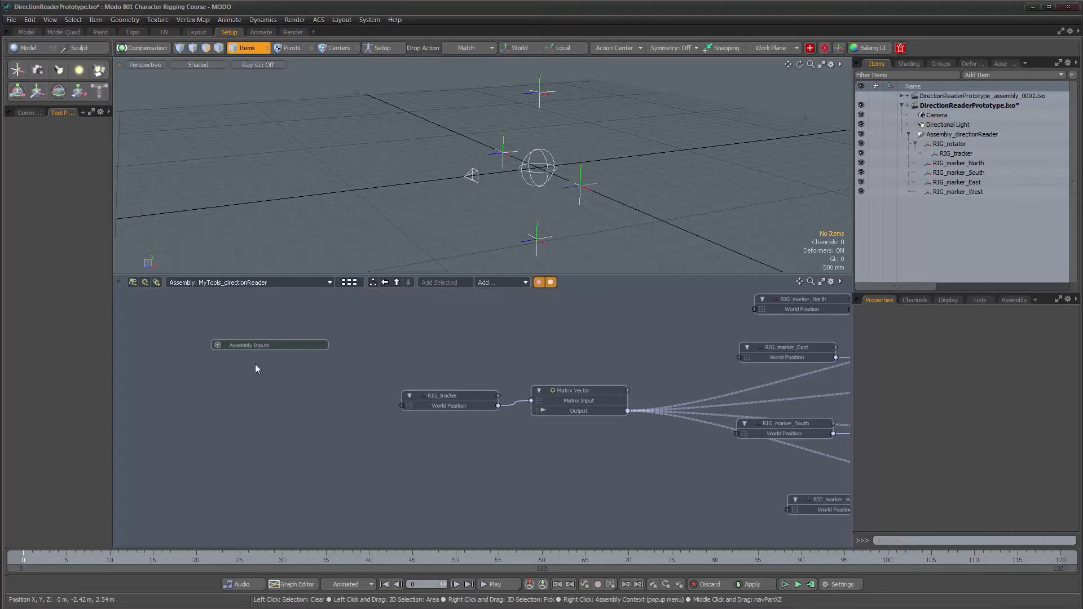
{"action": "right_click_drag", "start_coordinate": [461, 407], "coordinate": [454, 406], "text": "alt"}
{"action": "left_click_drag", "start_coordinate": [455, 406], "coordinate": [400, 405], "text": "alt"}
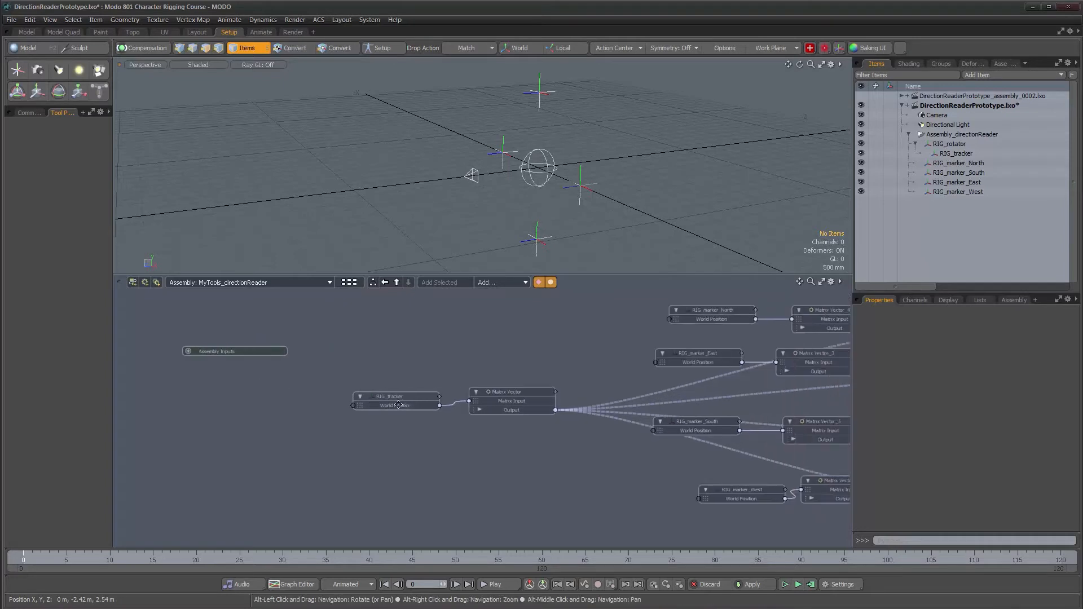
Add a Size float scalar channel with a default value of 0.01 to the Assembly Inputs node
{"action": "left_click", "coordinate": [188, 351]}
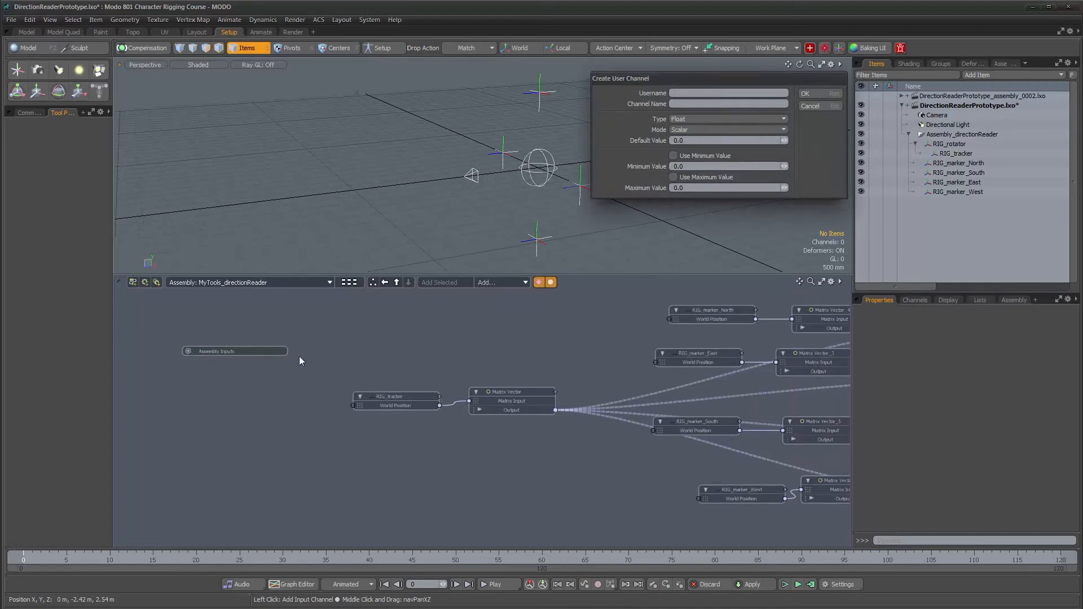
{"action": "left_click", "coordinate": [823, 106]}
{"action": "right_click_drag", "start_coordinate": [290, 365], "coordinate": [347, 365], "text": "alt"}
{"action": "left_click_drag", "start_coordinate": [347, 365], "coordinate": [503, 375], "text": "alt"}
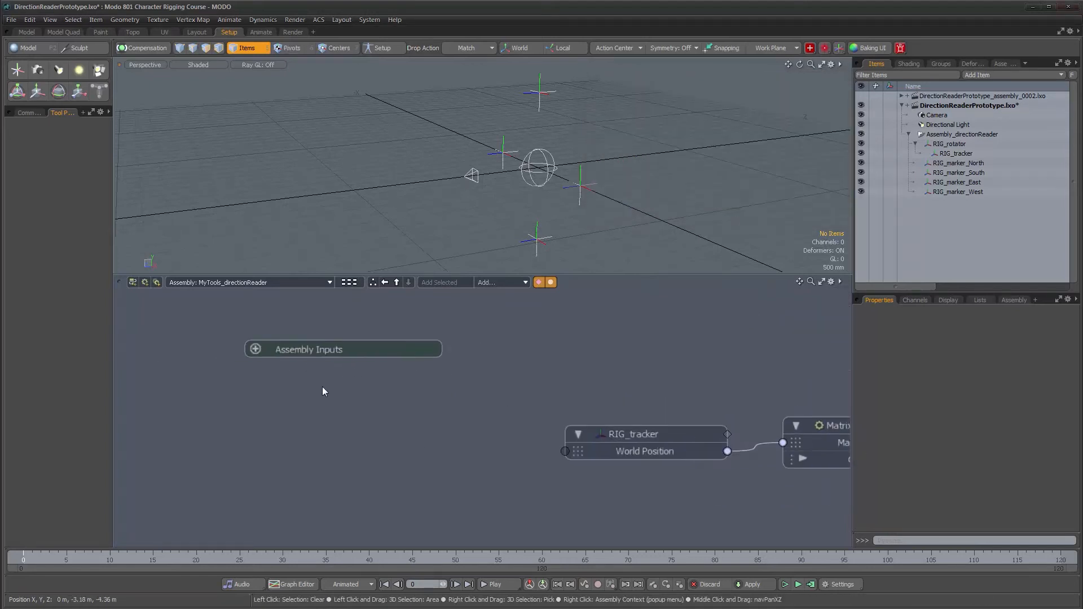
{"action": "left_click", "coordinate": [256, 350]}
{"action": "left_click_drag", "start_coordinate": [697, 111], "coordinate": [666, 259]}
{"action": "type", "text": "Size"}
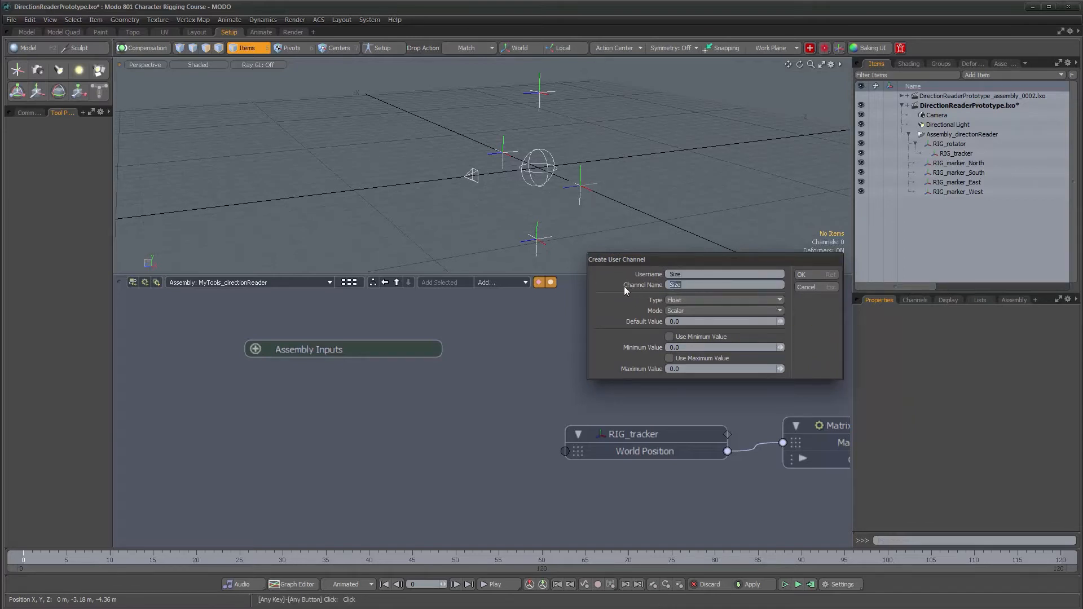
{"action": "left_click", "coordinate": [681, 275]}
{"action": "left_click", "coordinate": [695, 321]}
{"action": "key", "text": "Return"}
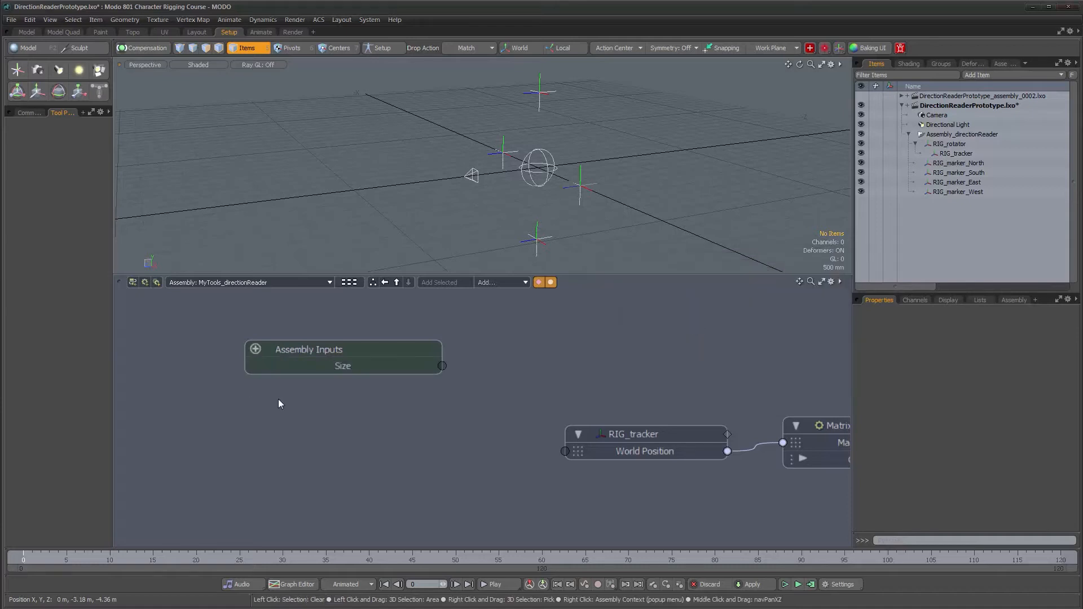
Examine the Size channel's editing options, user channel settings and value for a way to adjust its default and minimum
{"action": "right_click", "coordinate": [342, 368]}
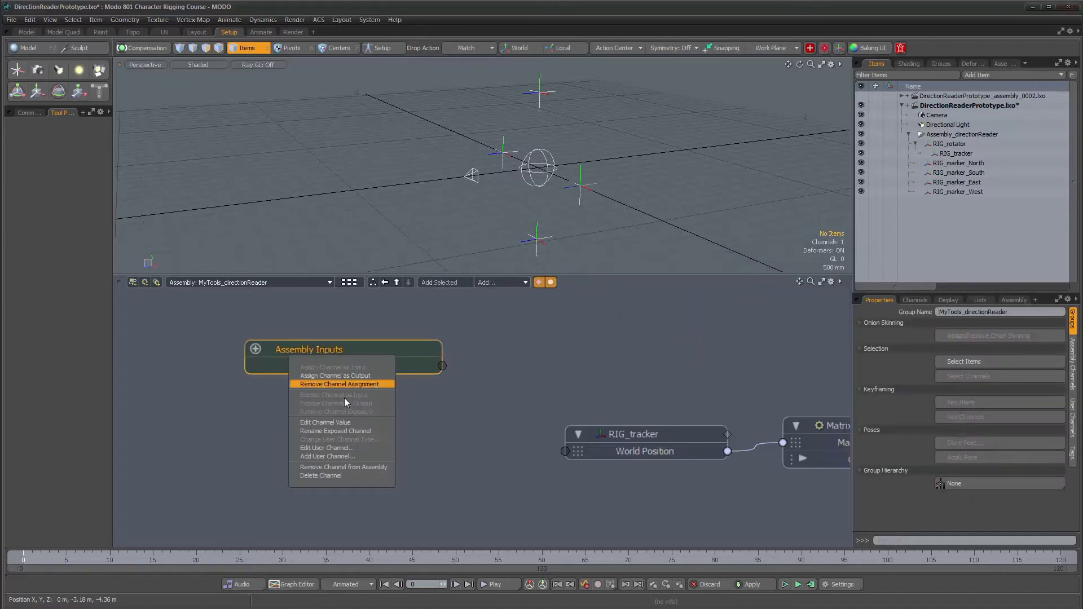
{"action": "left_click", "coordinate": [441, 418]}
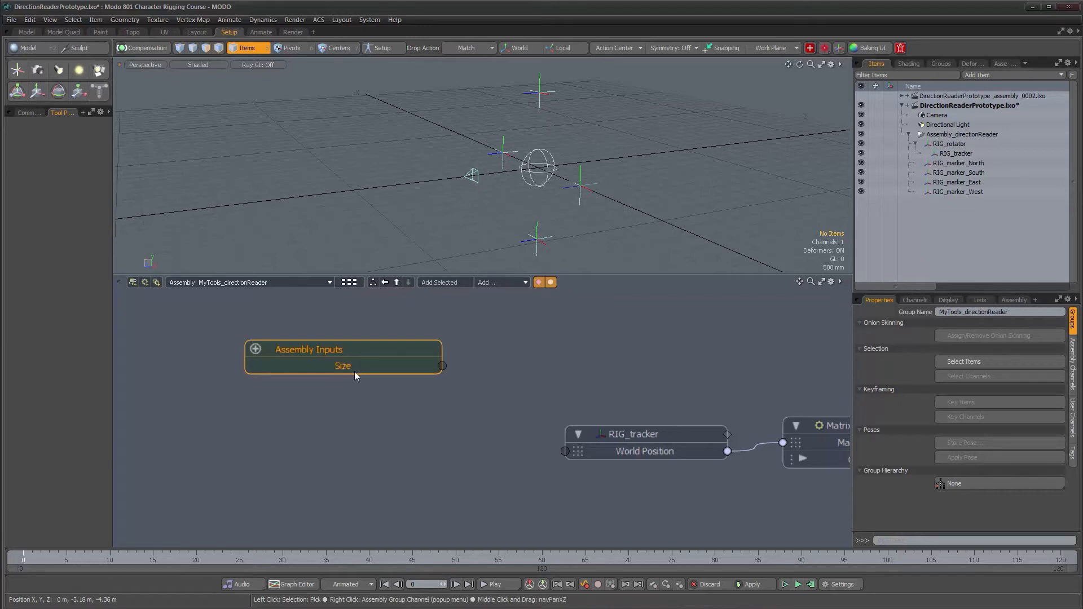
{"action": "mouse_move", "coordinate": [342, 366]}
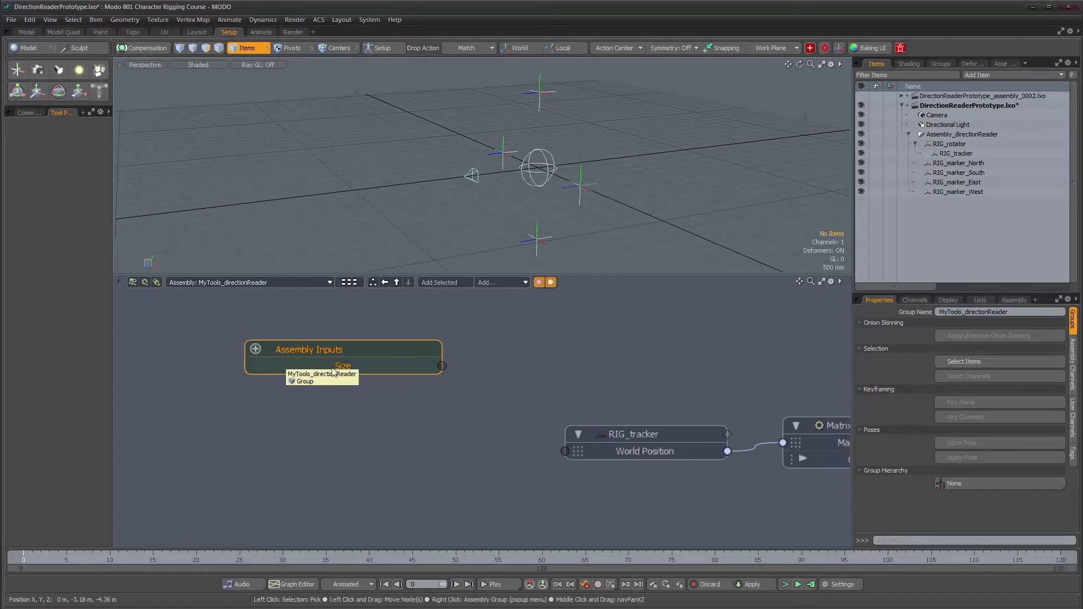
{"action": "right_click", "coordinate": [342, 366]}
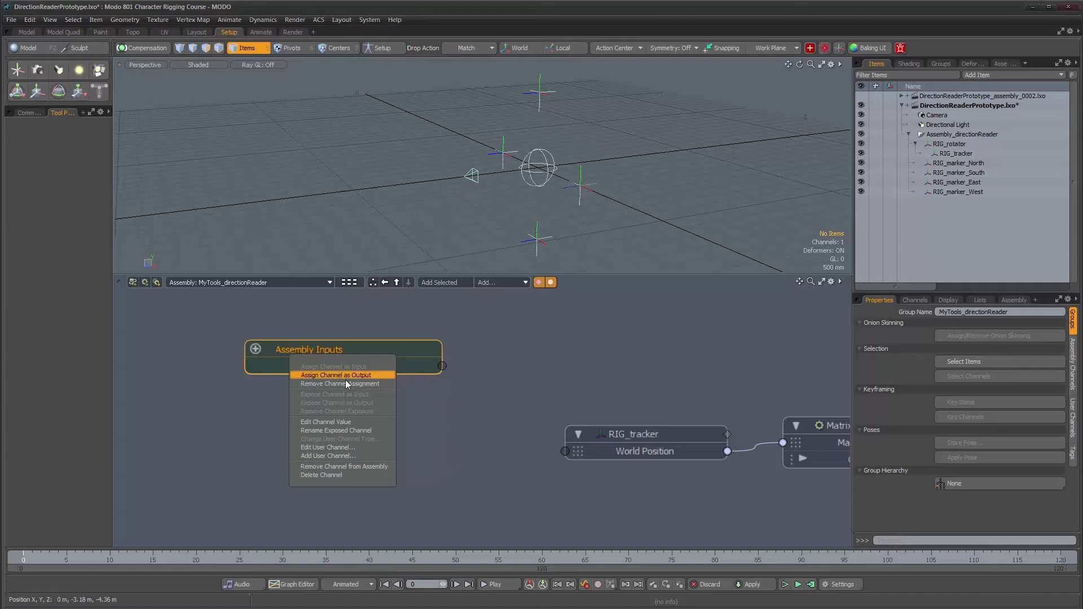
{"action": "left_click", "coordinate": [326, 447]}
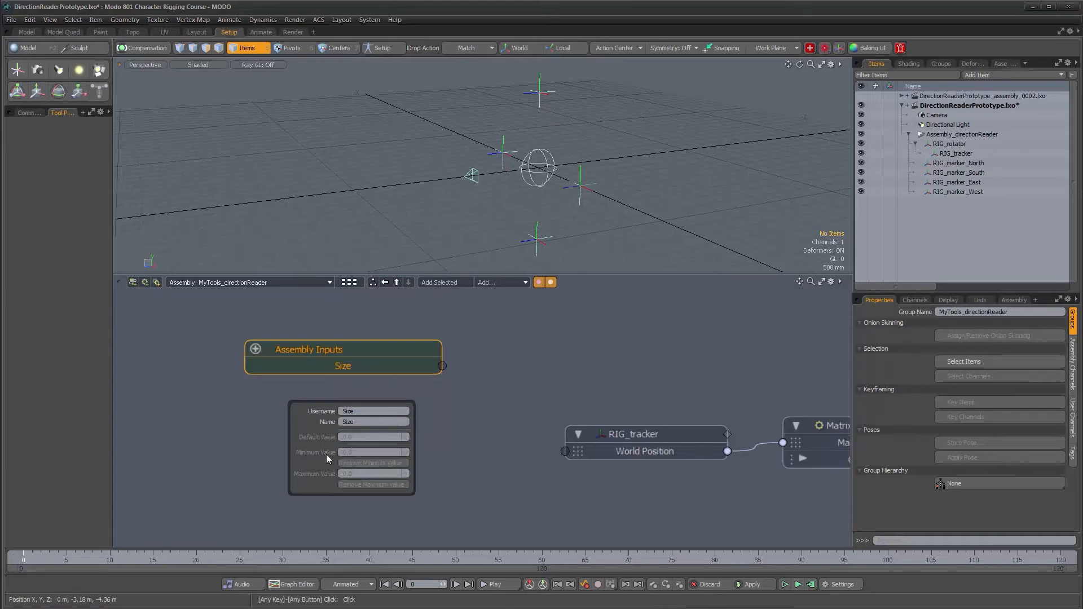
{"action": "right_click", "coordinate": [340, 370]}
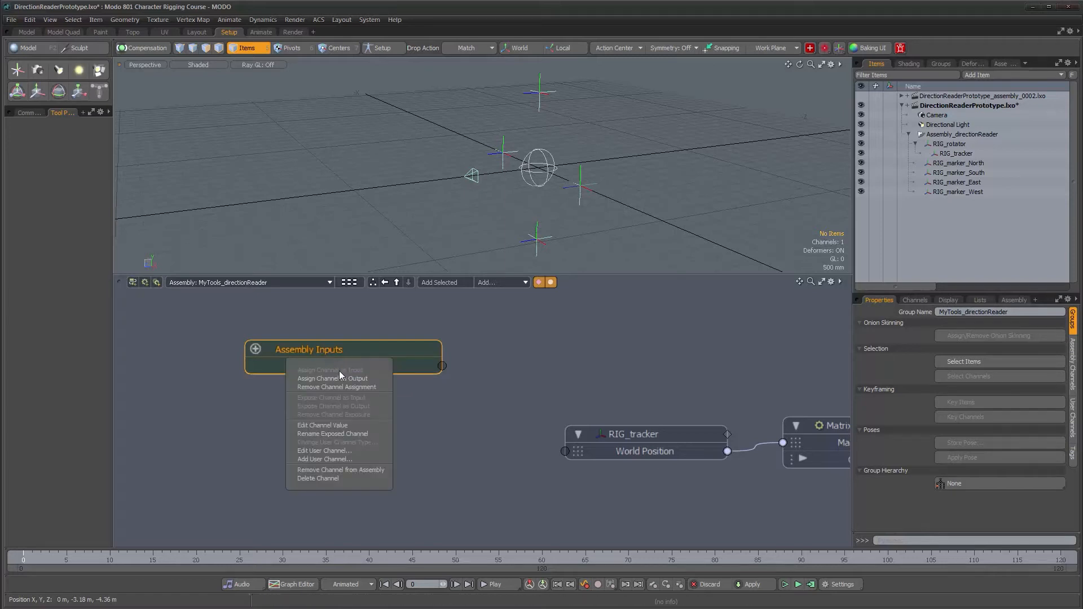
{"action": "left_click", "coordinate": [330, 426]}
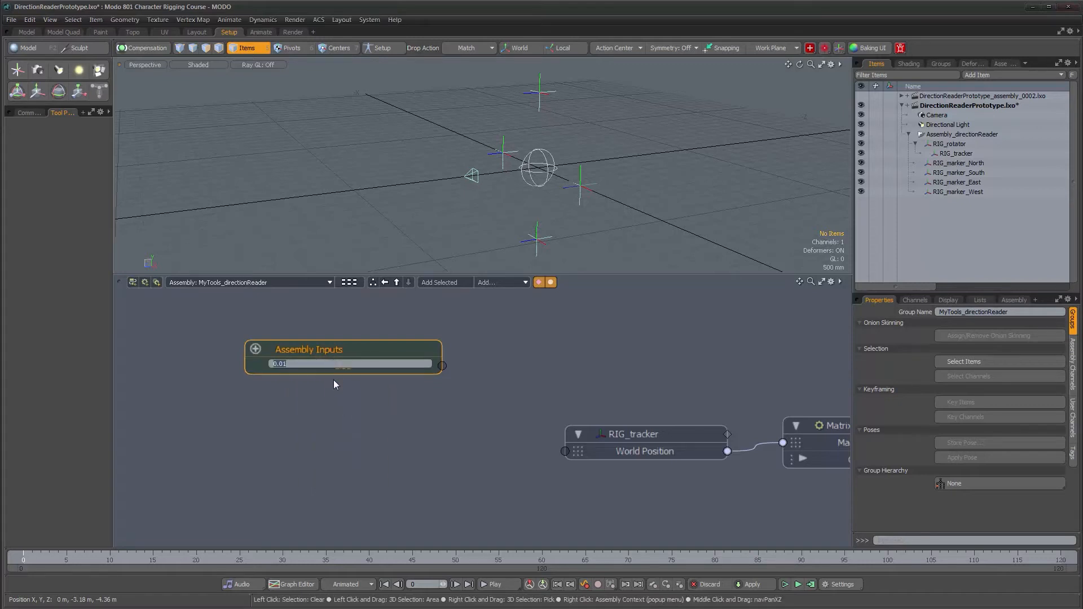
{"action": "double_click", "coordinate": [339, 366]}
{"action": "right_click", "coordinate": [339, 366]}
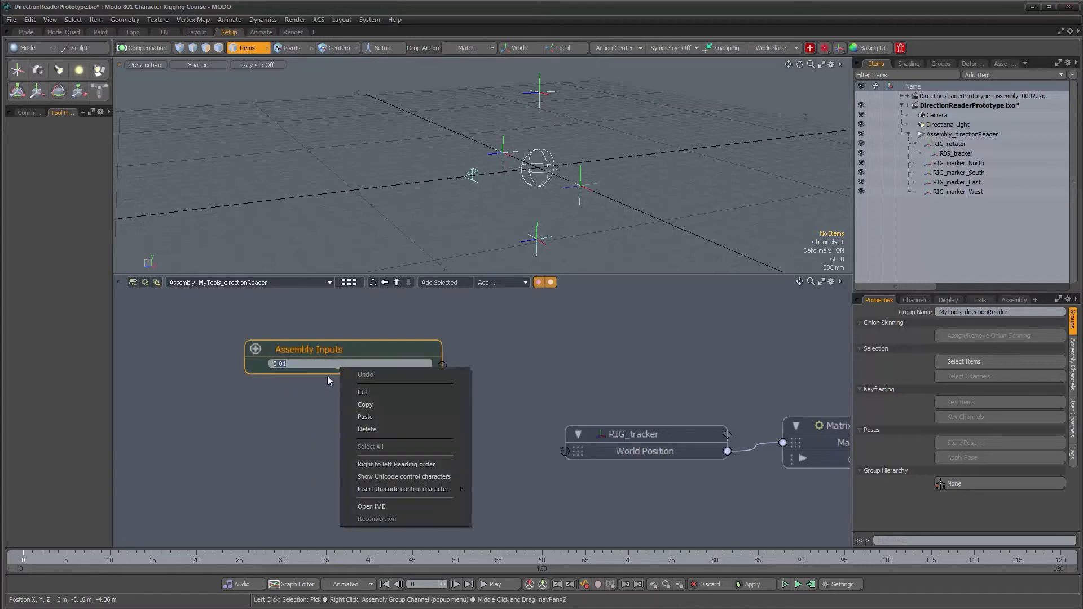
{"action": "left_click", "coordinate": [324, 378]}
{"action": "right_click", "coordinate": [342, 365]}
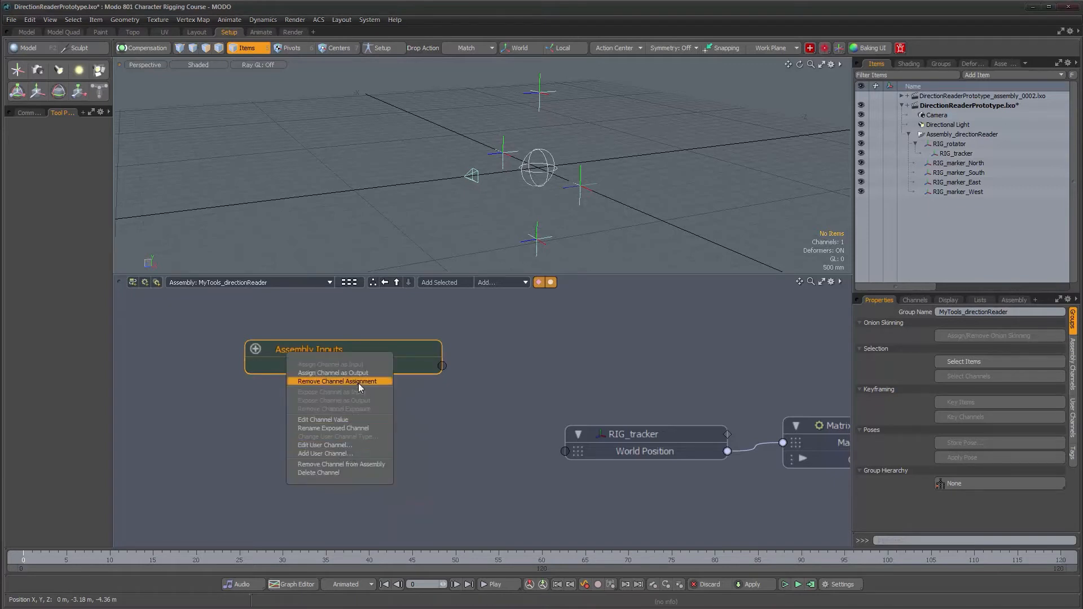
{"action": "left_click", "coordinate": [357, 446]}
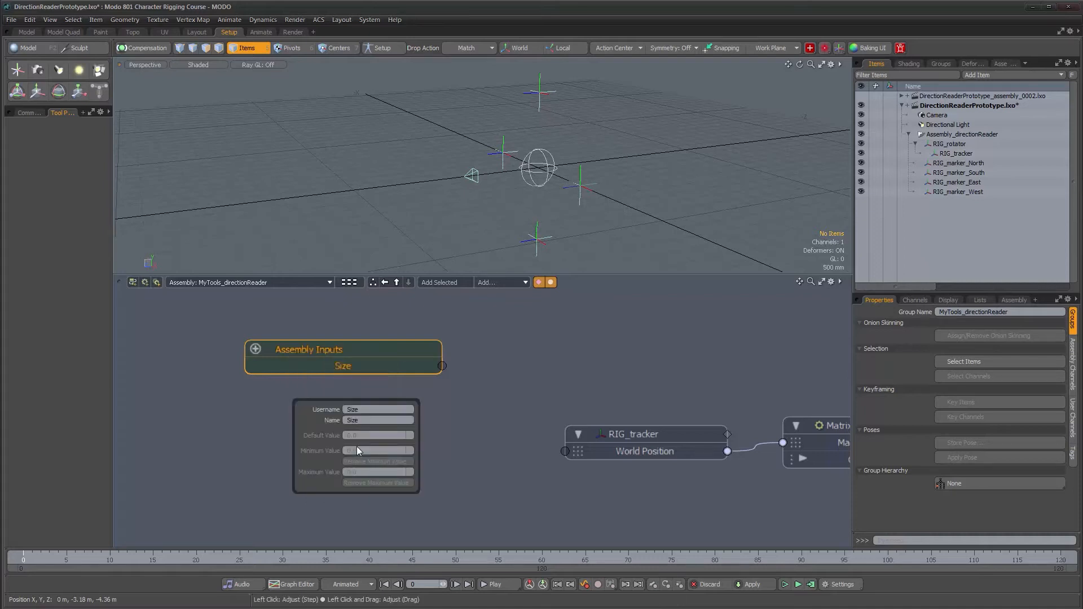
{"action": "right_click", "coordinate": [344, 371]}
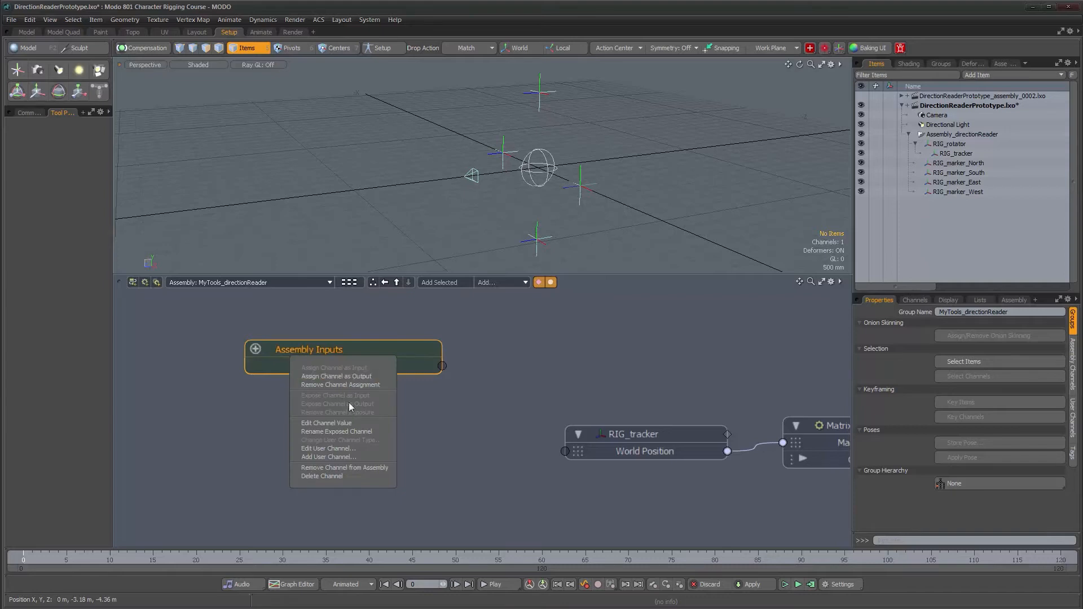
{"action": "left_click", "coordinate": [360, 431]}
{"action": "key", "text": "Return"}
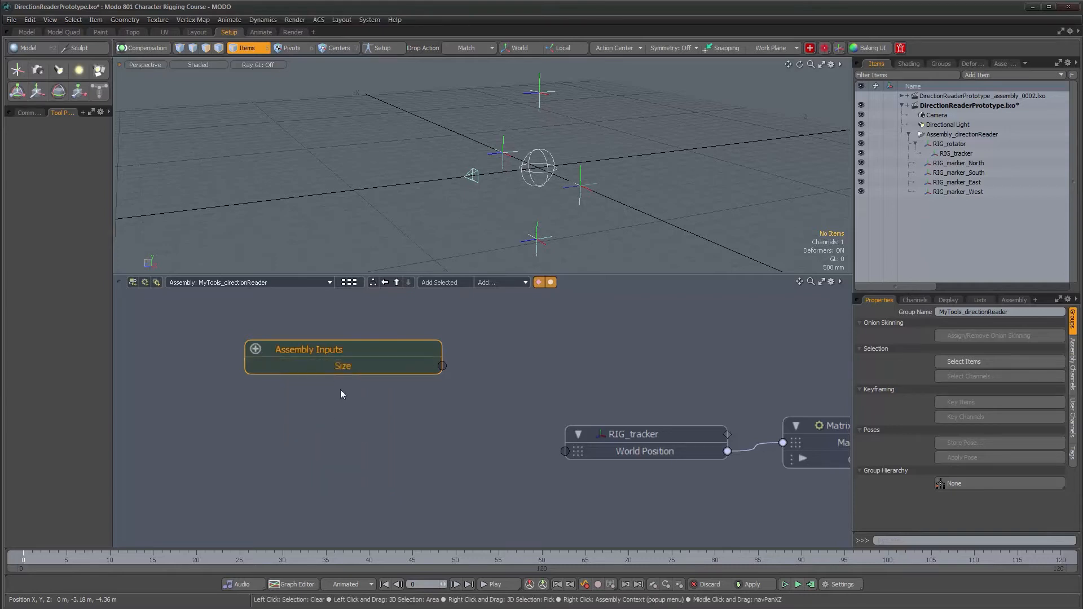
{"action": "double_click", "coordinate": [343, 367]}
{"action": "key", "text": "Escape"}
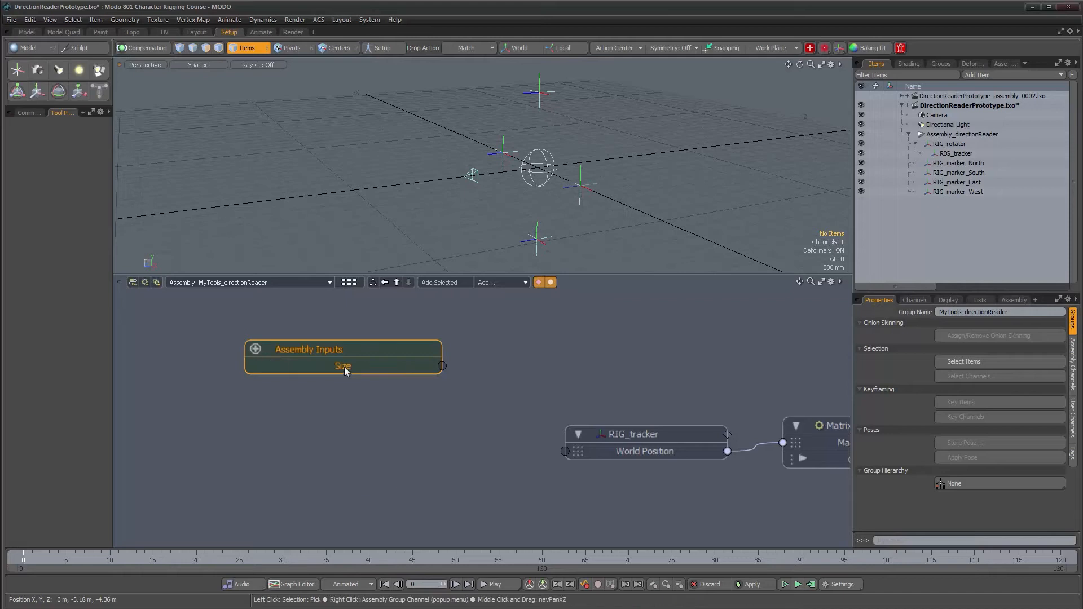
Delete the Size user channel from the MyTools_directionReader assembly
{"action": "right_click", "coordinate": [344, 367]}
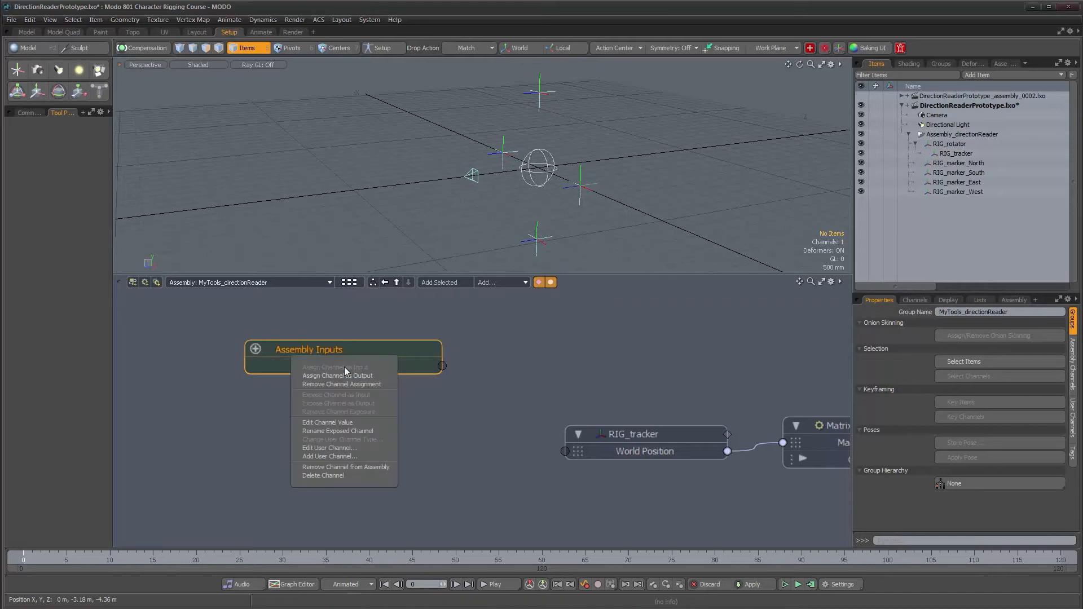
{"action": "left_click", "coordinate": [360, 467]}
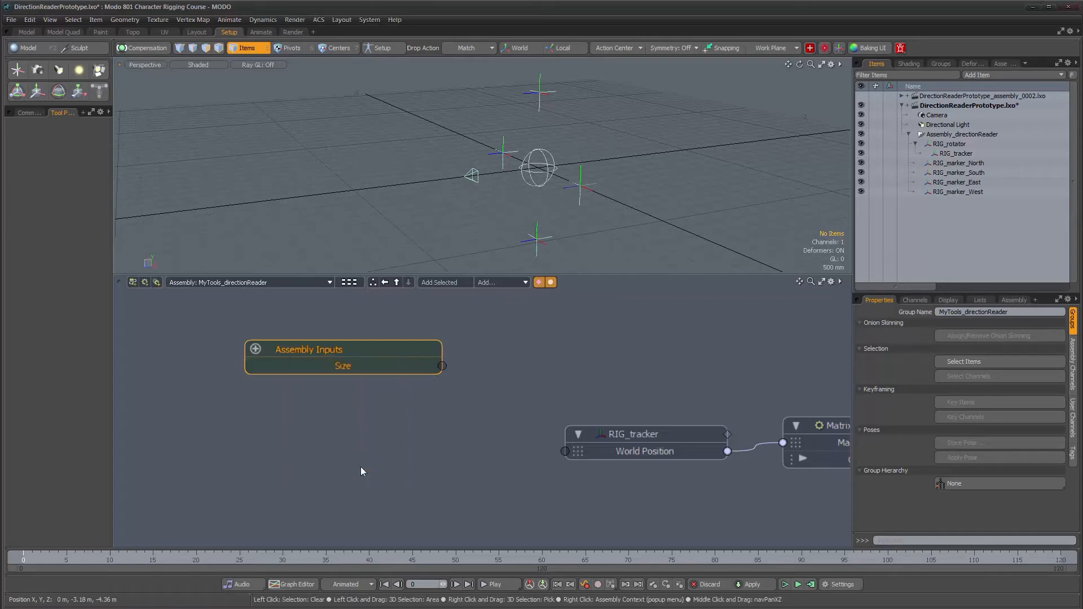
{"action": "double_click", "coordinate": [340, 367]}
{"action": "left_click", "coordinate": [467, 395]}
{"action": "left_click", "coordinate": [364, 415]}
{"action": "left_click", "coordinate": [341, 366]}
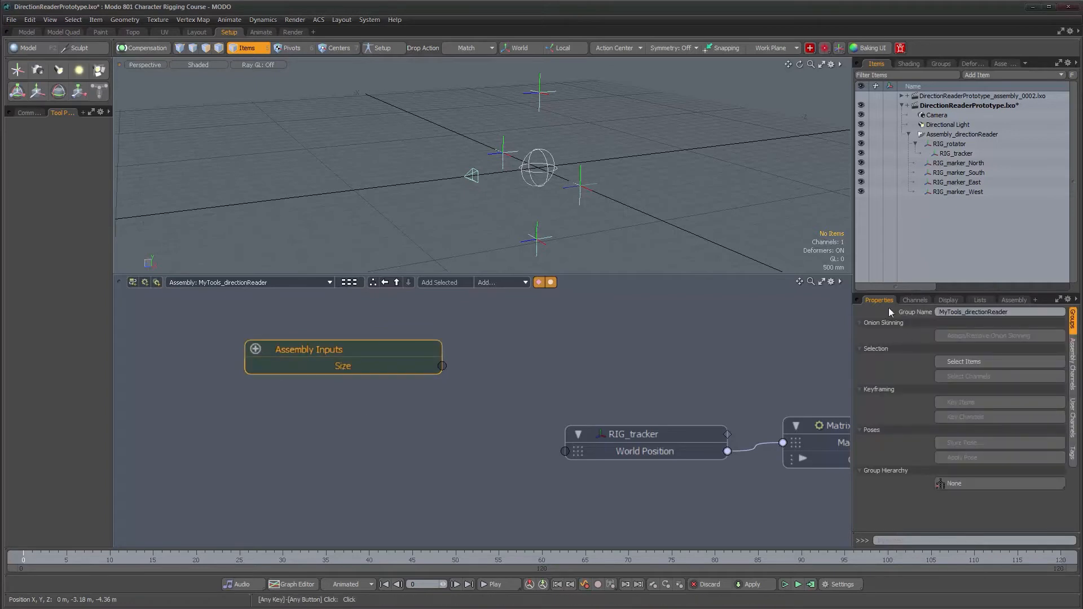
{"action": "left_click", "coordinate": [914, 300]}
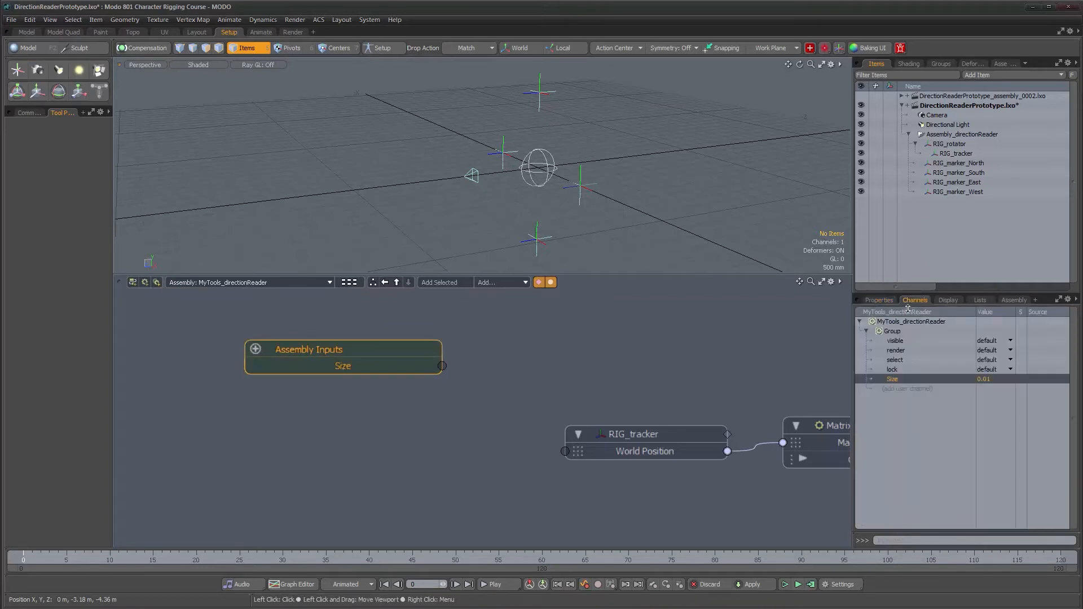
{"action": "right_click", "coordinate": [893, 378]}
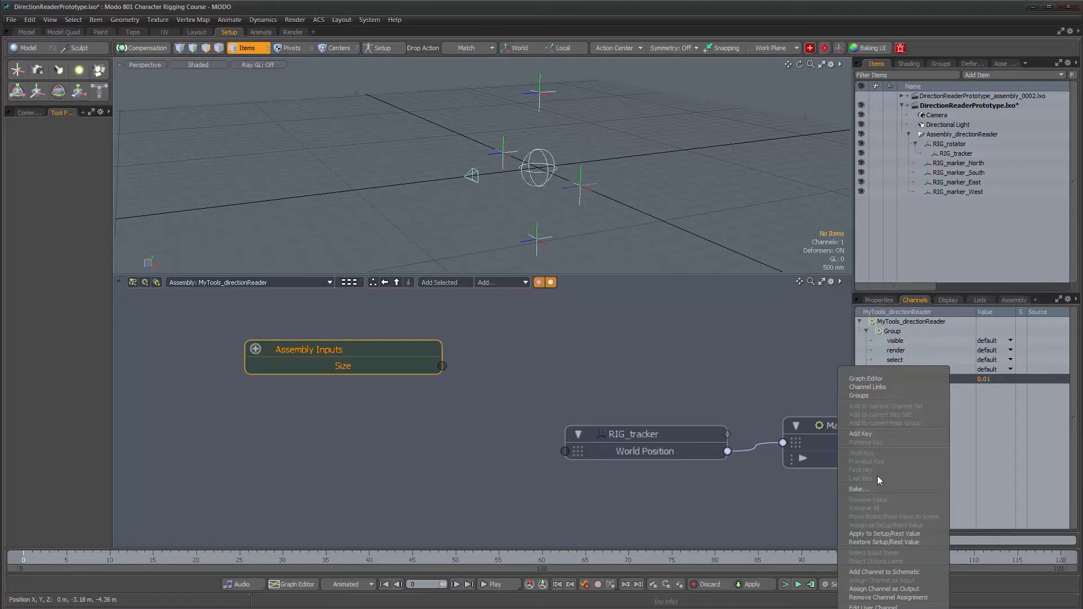
{"action": "left_click", "coordinate": [878, 608]}
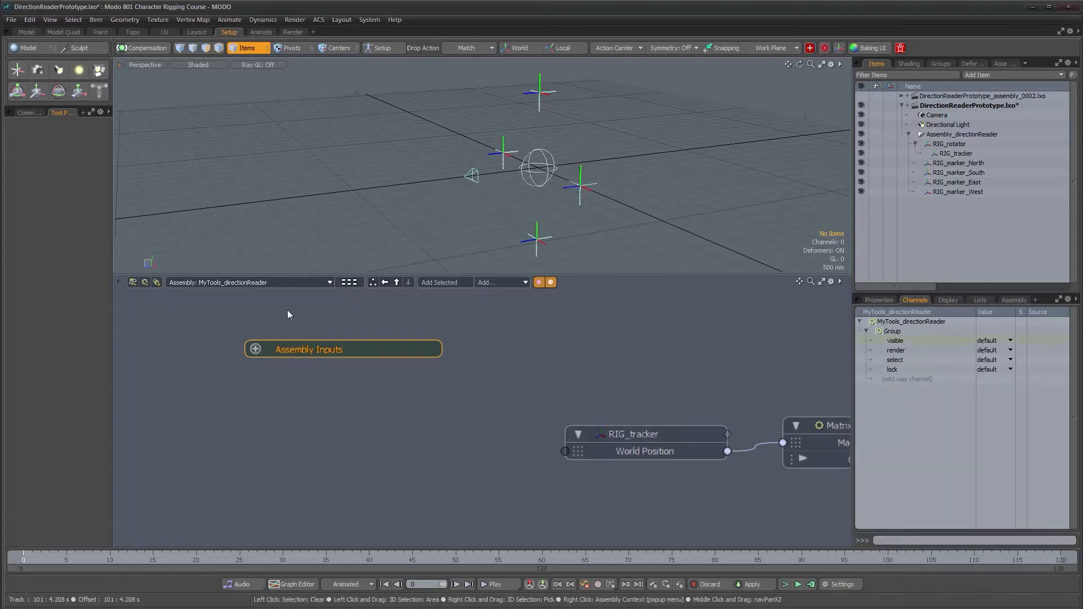
Create an Assembly Inputs channel with username and channel name Size, type Float, default value 1.0 and minimum value 0.01
{"action": "left_click", "coordinate": [255, 350]}
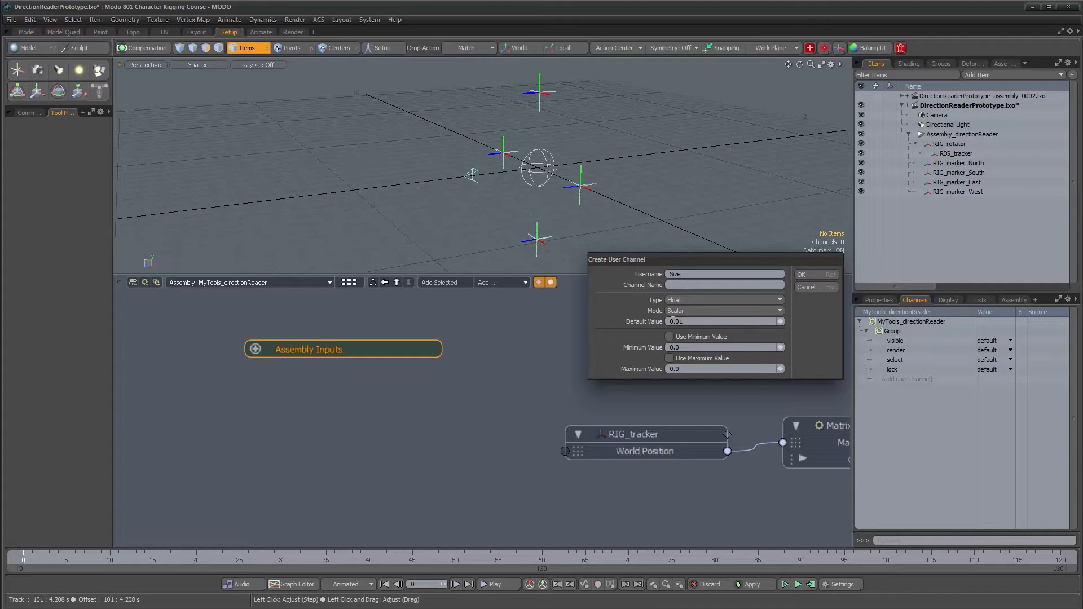
{"action": "left_click", "coordinate": [685, 321]}
{"action": "type", "text": "1"}
{"action": "key", "text": "Tab"}
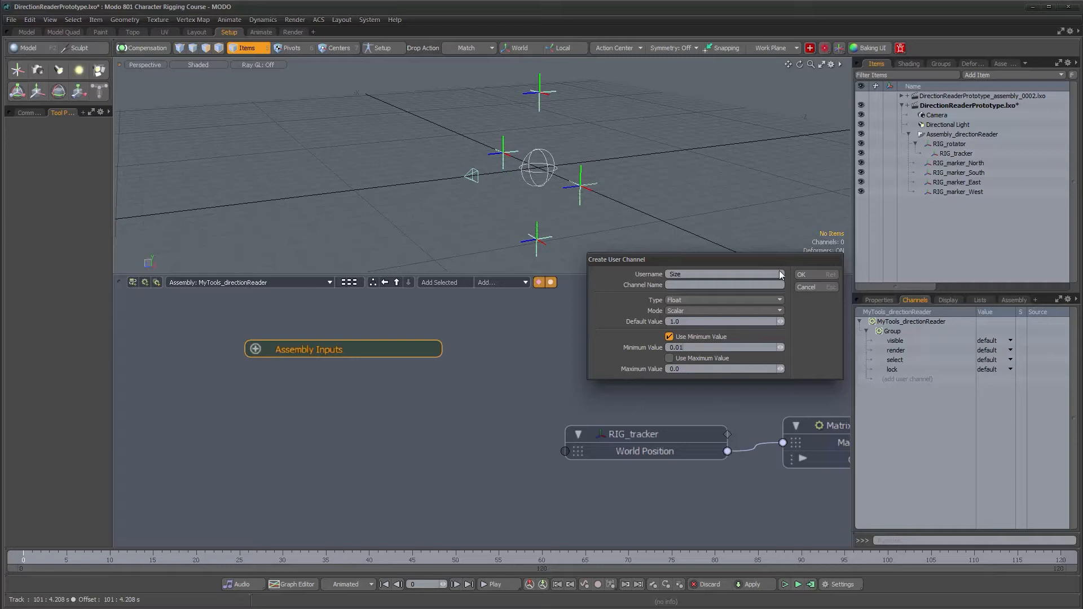
{"action": "left_click", "coordinate": [808, 276]}
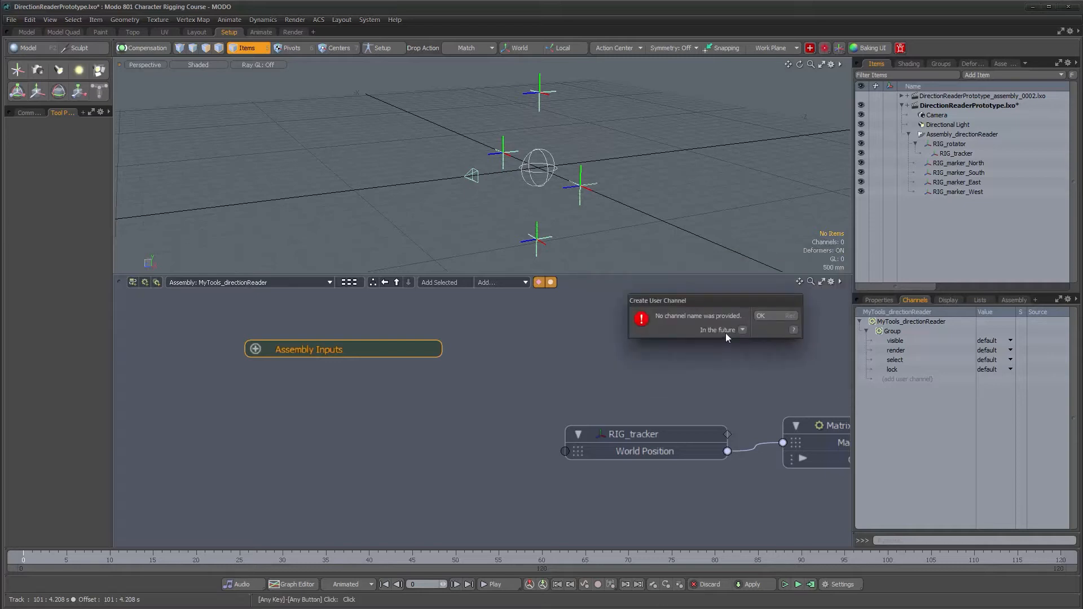
{"action": "left_click", "coordinate": [760, 317]}
{"action": "left_click", "coordinate": [257, 350]}
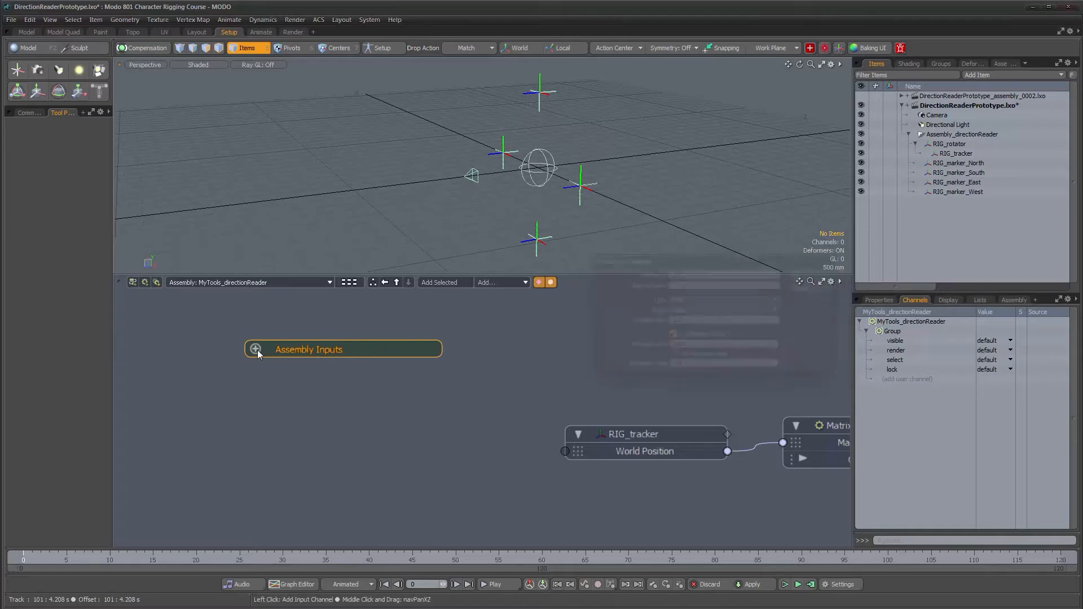
{"action": "type", "text": "Size"}
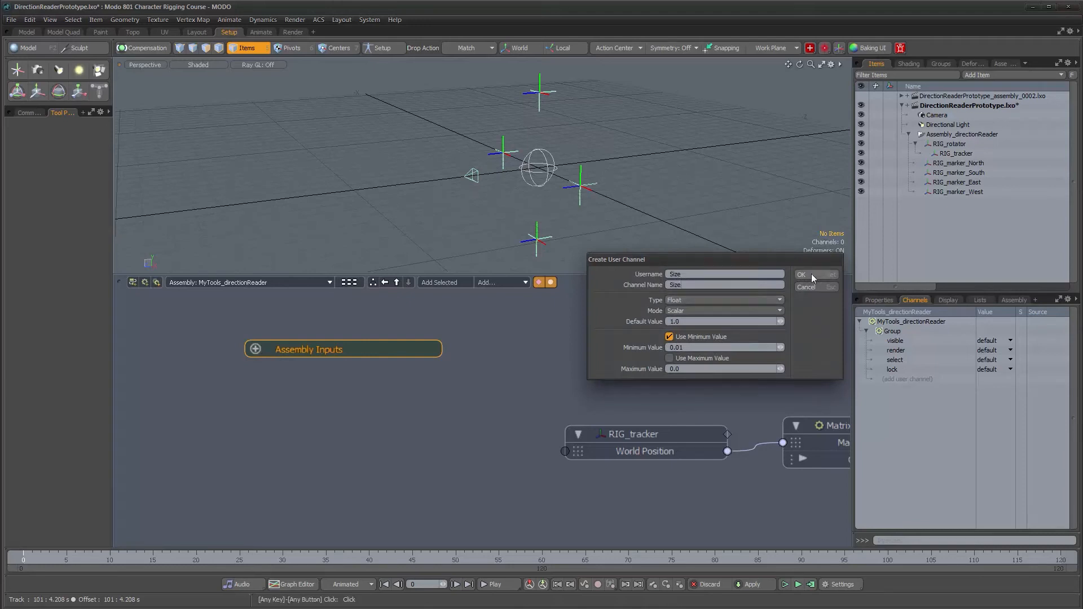
{"action": "left_click", "coordinate": [828, 274]}
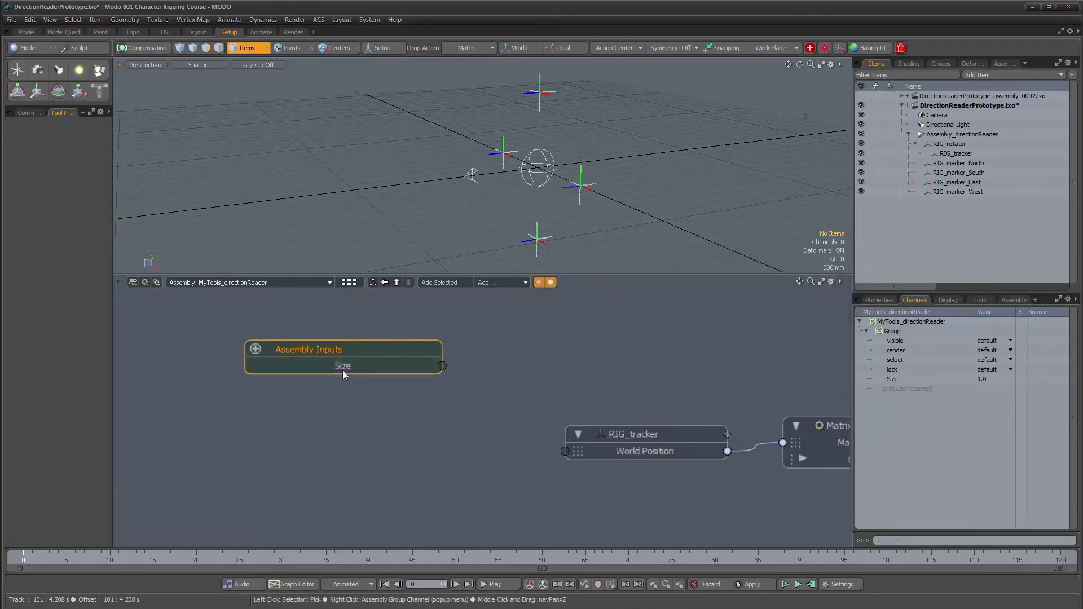
Move the Assembly Inputs node level with RIG_tracker, and show the assembly's own channel properties from the Workspace schematic
{"action": "left_click_drag", "start_coordinate": [350, 354], "coordinate": [282, 418]}
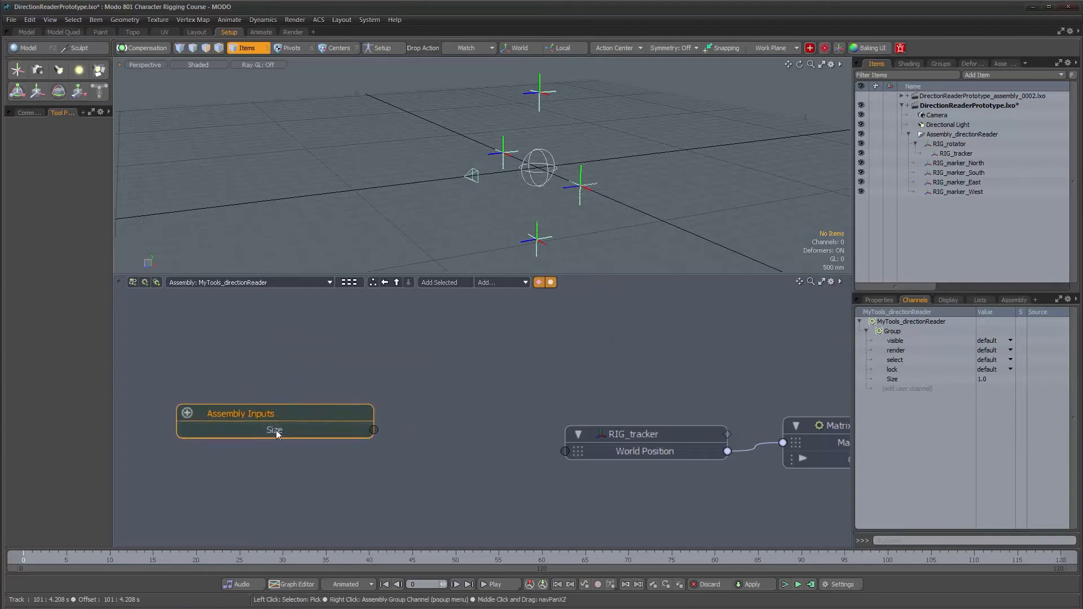
{"action": "left_click", "coordinate": [396, 285]}
{"action": "left_click", "coordinate": [877, 300]}
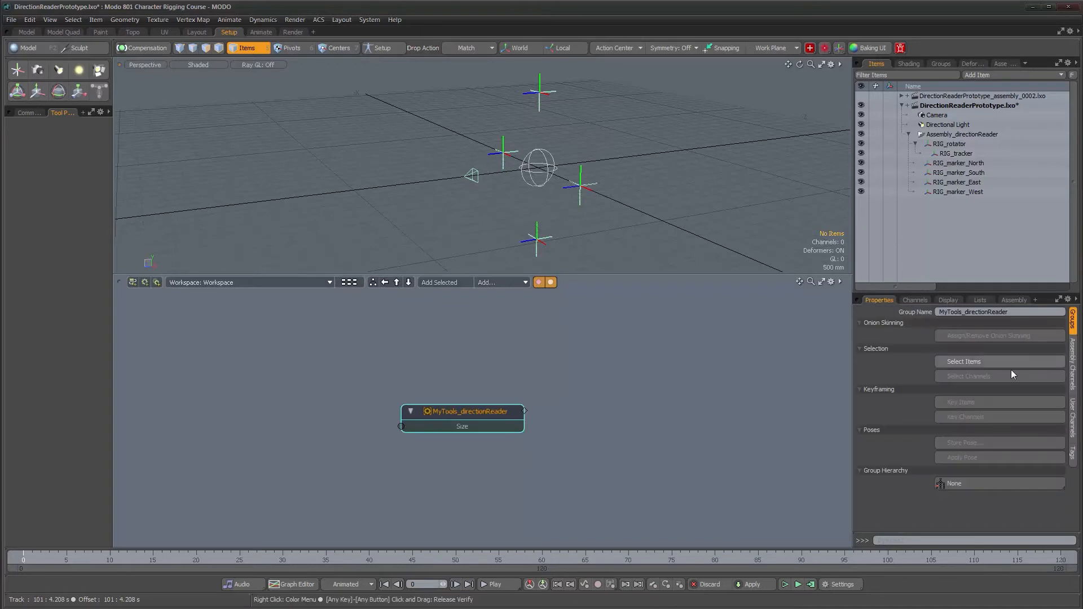
{"action": "left_click", "coordinate": [1073, 367]}
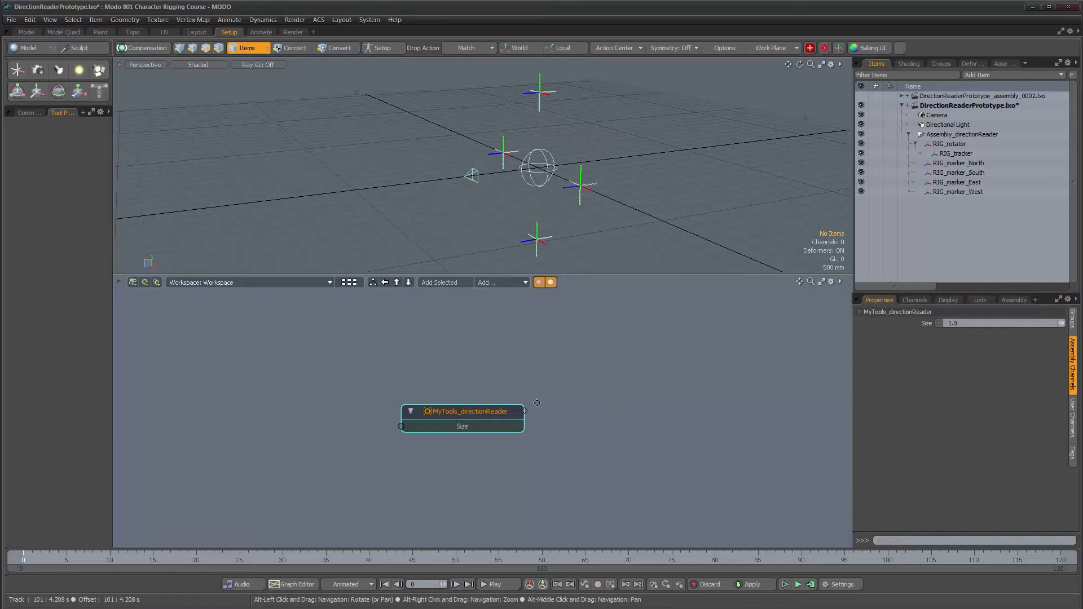
Add RIG_rotator's locator shape Radius channel to the MyTools_directionReader assembly schematic, placing its node above RIG_tracker
{"action": "left_click_drag", "start_coordinate": [537, 402], "coordinate": [414, 402], "text": "alt"}
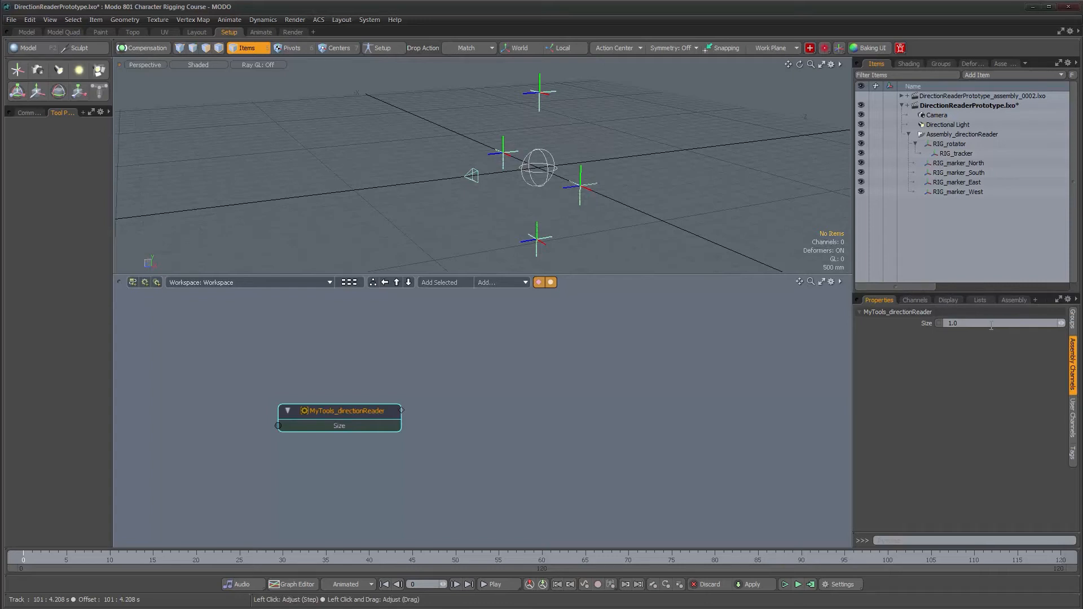
{"action": "double_click", "coordinate": [347, 415]}
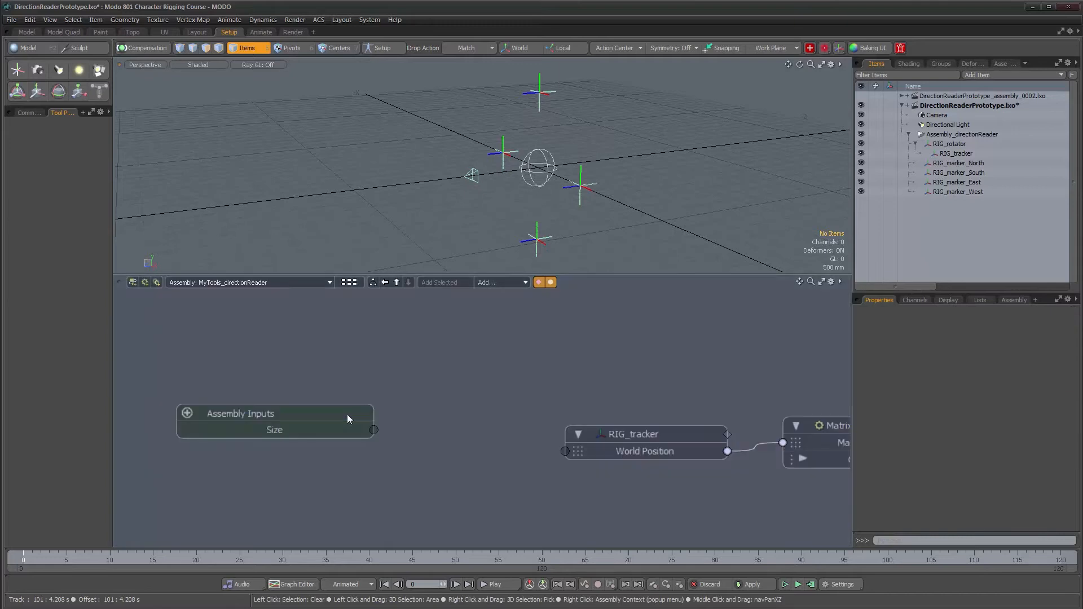
{"action": "scroll", "coordinate": [460, 417], "scroll_direction": "up", "scroll_amount": 3}
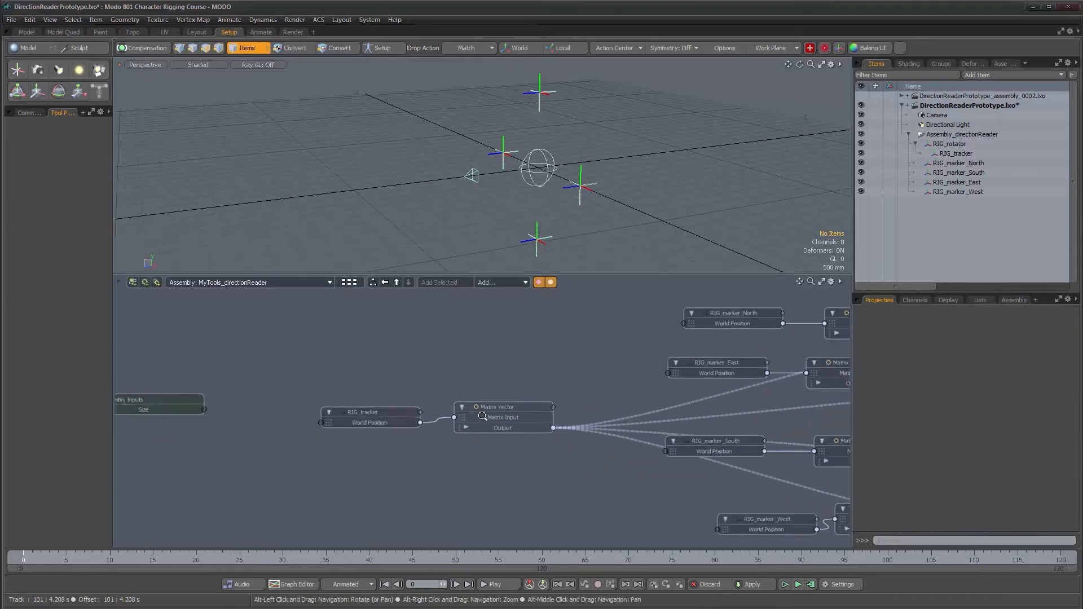
{"action": "left_click", "coordinate": [543, 184]}
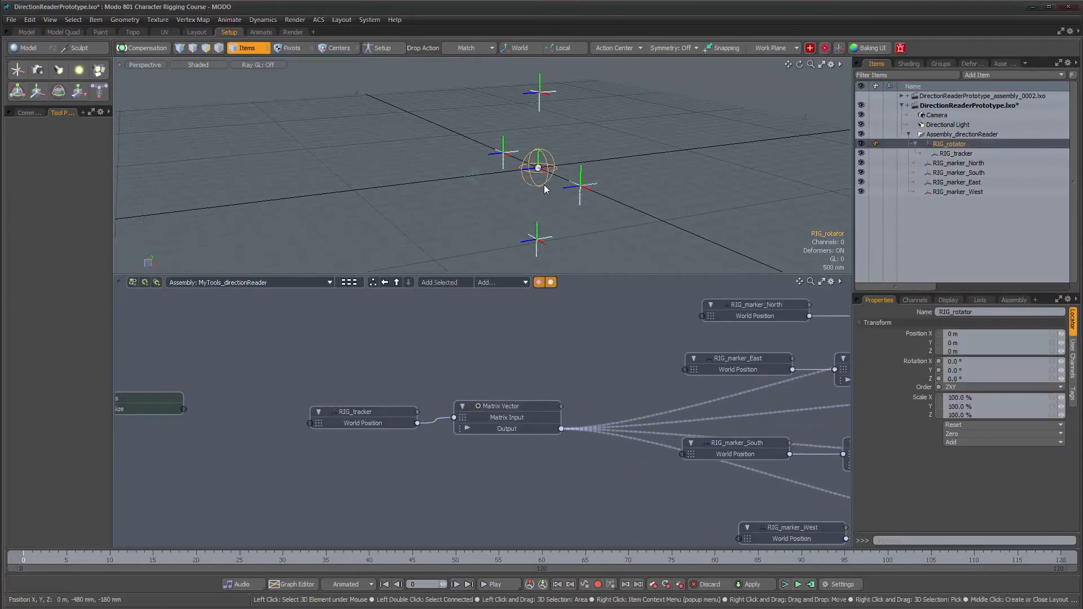
{"action": "left_click", "coordinate": [955, 300]}
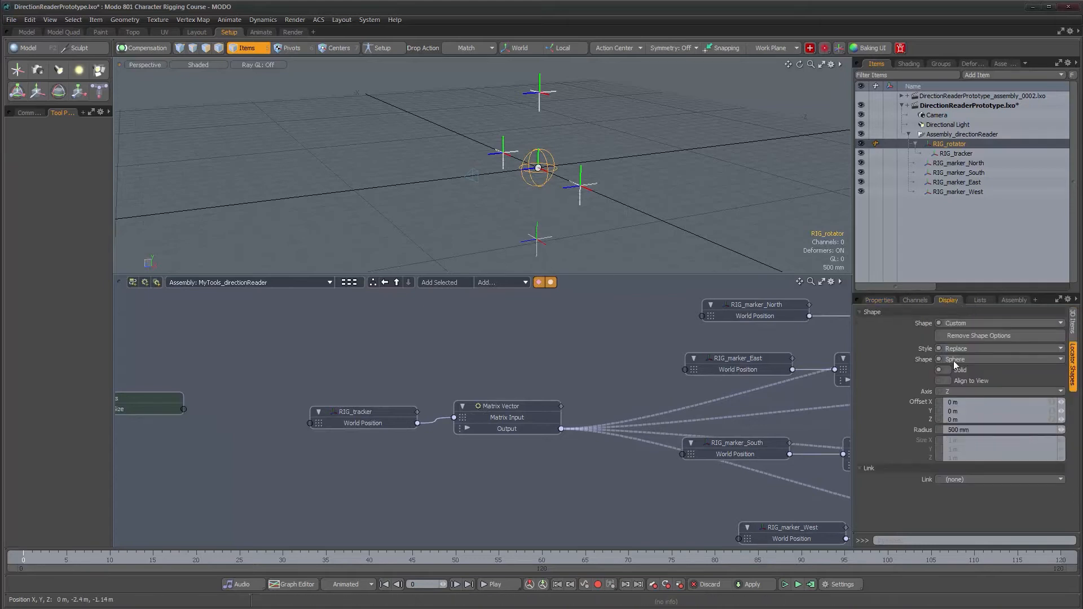
{"action": "right_click", "coordinate": [920, 432]}
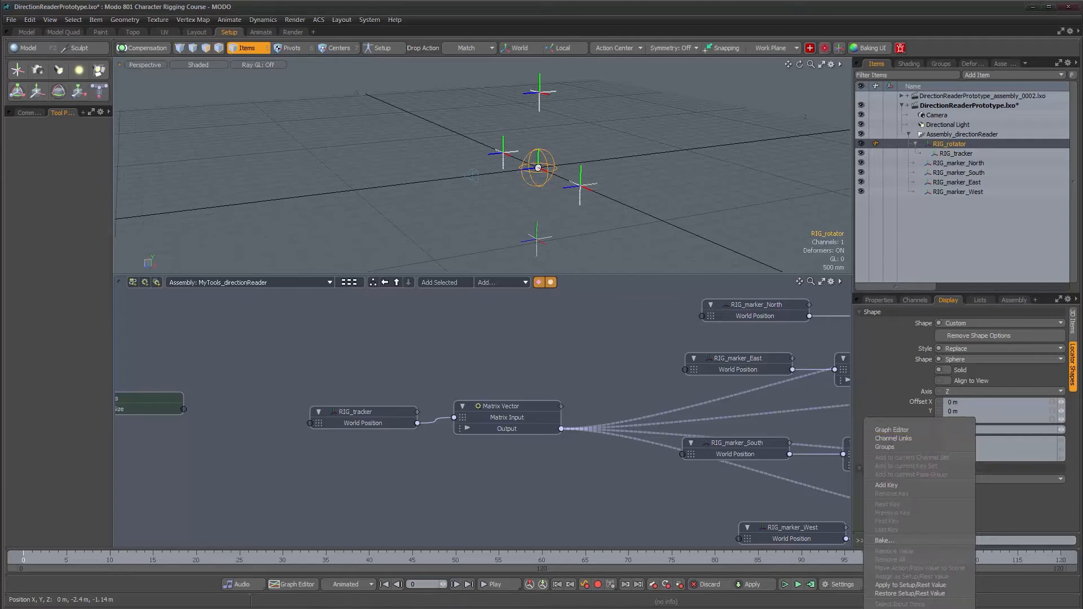
{"action": "left_click", "coordinate": [902, 607]}
{"action": "left_click_drag", "start_coordinate": [615, 408], "coordinate": [479, 392]}
{"action": "left_click_drag", "start_coordinate": [480, 392], "coordinate": [464, 338], "text": "ctrl+alt"}
{"action": "scroll", "coordinate": [460, 326], "scroll_direction": "up", "scroll_amount": 3}
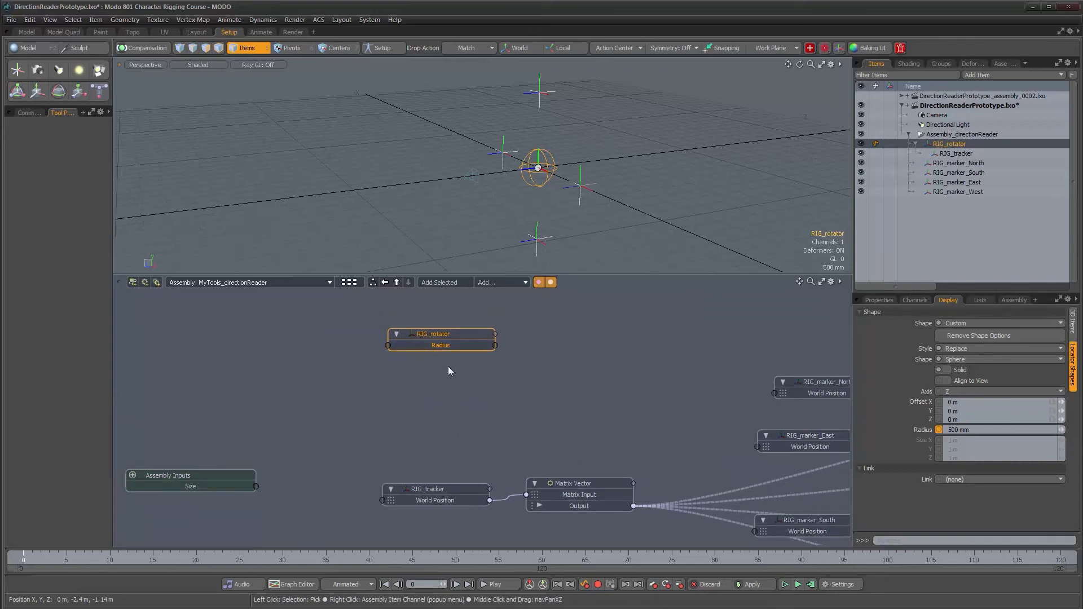
Connect the Size channel of Assembly Inputs to the Radius channel of RIG_rotator
{"action": "right_click_drag", "start_coordinate": [602, 356], "coordinate": [549, 358], "text": "alt"}
{"action": "left_click_drag", "start_coordinate": [548, 359], "coordinate": [579, 383], "text": "alt"}
{"action": "right_click_drag", "start_coordinate": [580, 390], "coordinate": [624, 395], "text": "alt"}
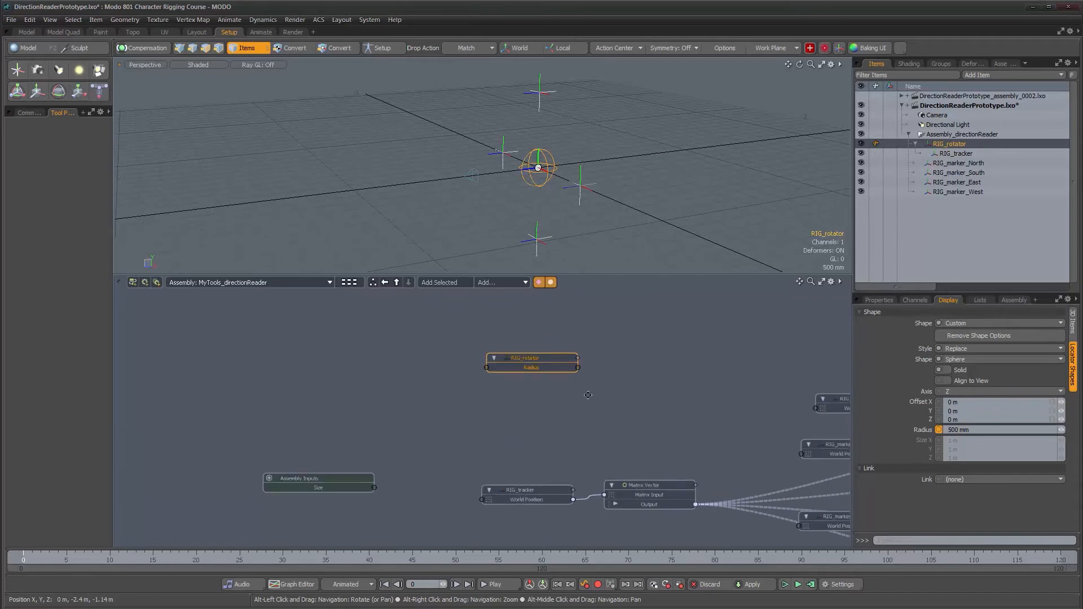
{"action": "left_click_drag", "start_coordinate": [574, 408], "coordinate": [575, 377], "text": "alt"}
{"action": "right_click_drag", "start_coordinate": [587, 383], "coordinate": [594, 384], "text": "alt"}
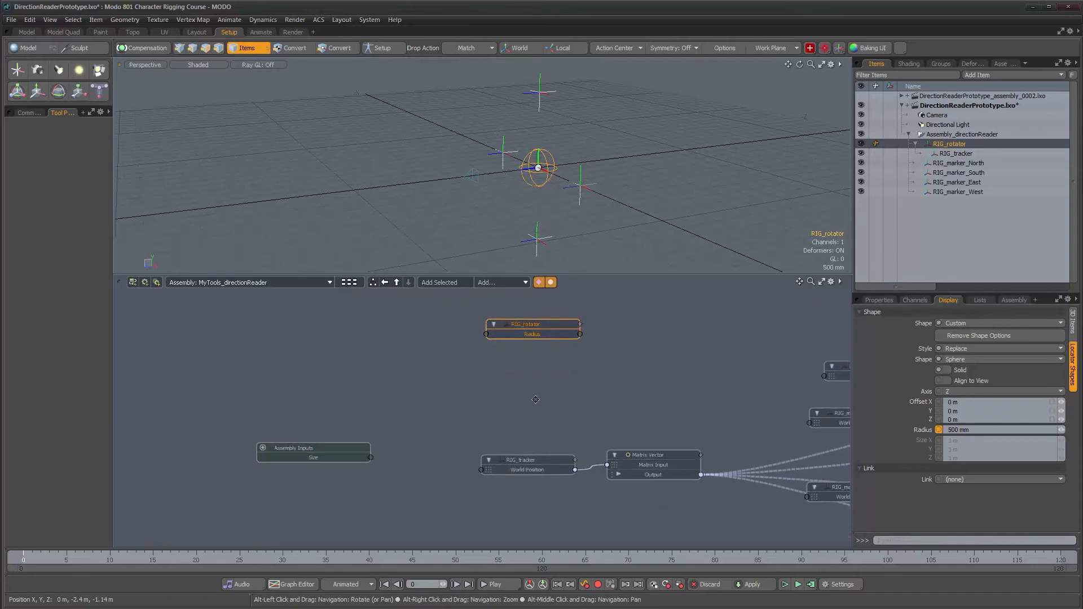
{"action": "left_click_drag", "start_coordinate": [563, 369], "coordinate": [561, 389], "text": "alt"}
{"action": "right_click_drag", "start_coordinate": [560, 389], "coordinate": [582, 390], "text": "alt"}
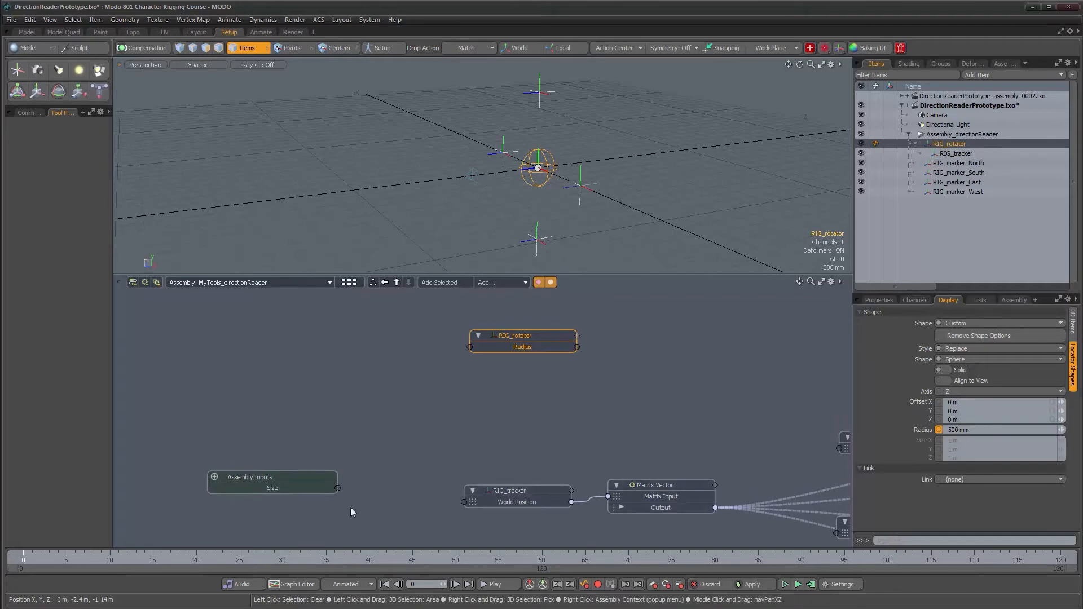
{"action": "left_click_drag", "start_coordinate": [337, 487], "coordinate": [470, 349]}
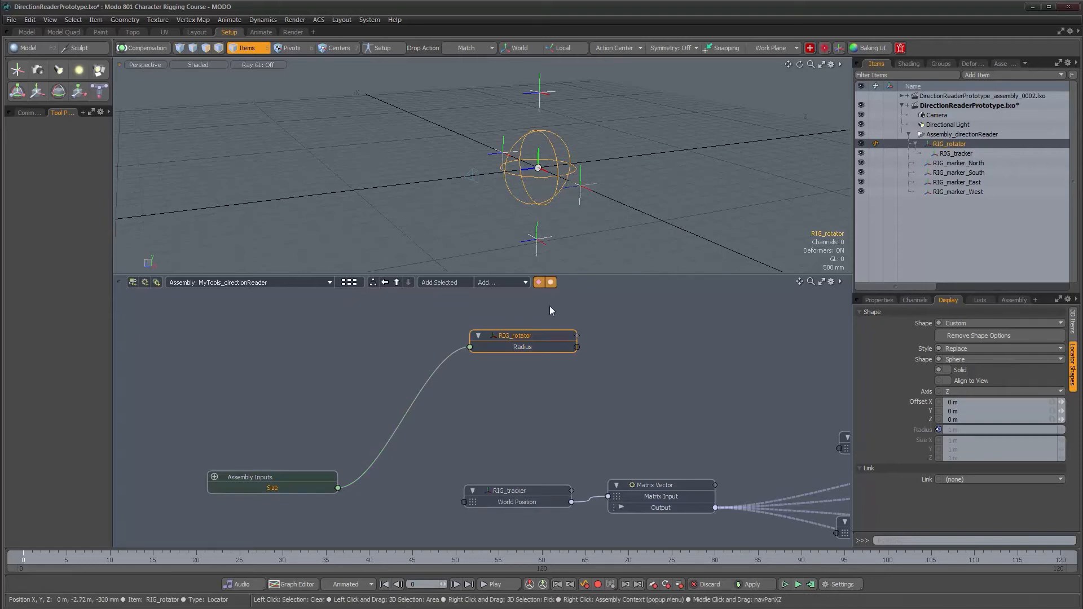
{"action": "left_click_drag", "start_coordinate": [549, 334], "coordinate": [547, 331]}
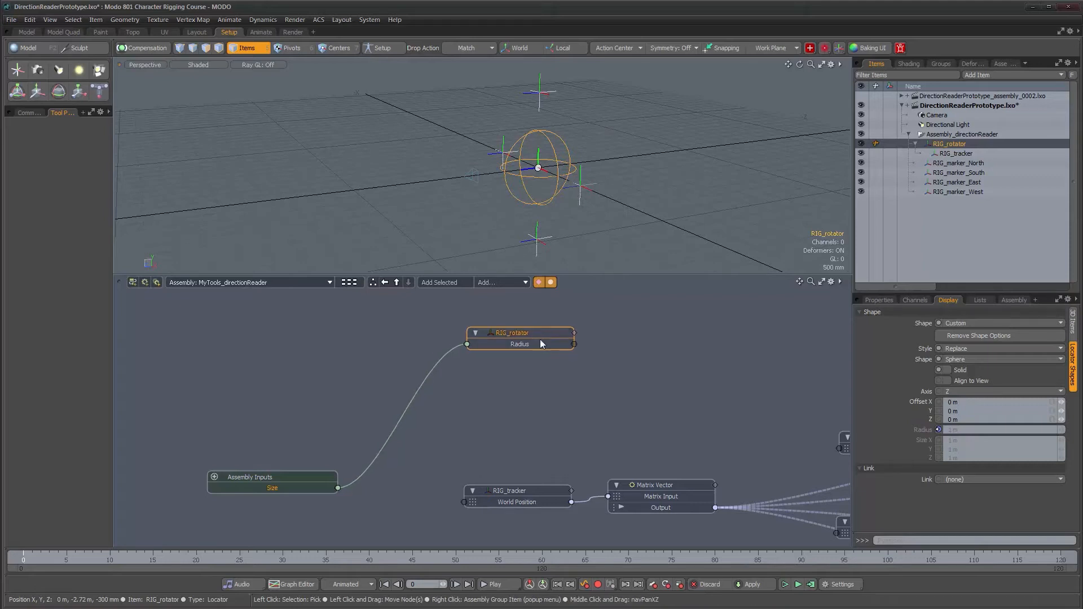
Insert a Basic Math: Multiply modifier into the link between the assembly's Size and RIG_rotator's Radius
{"action": "left_click", "coordinate": [427, 381]}
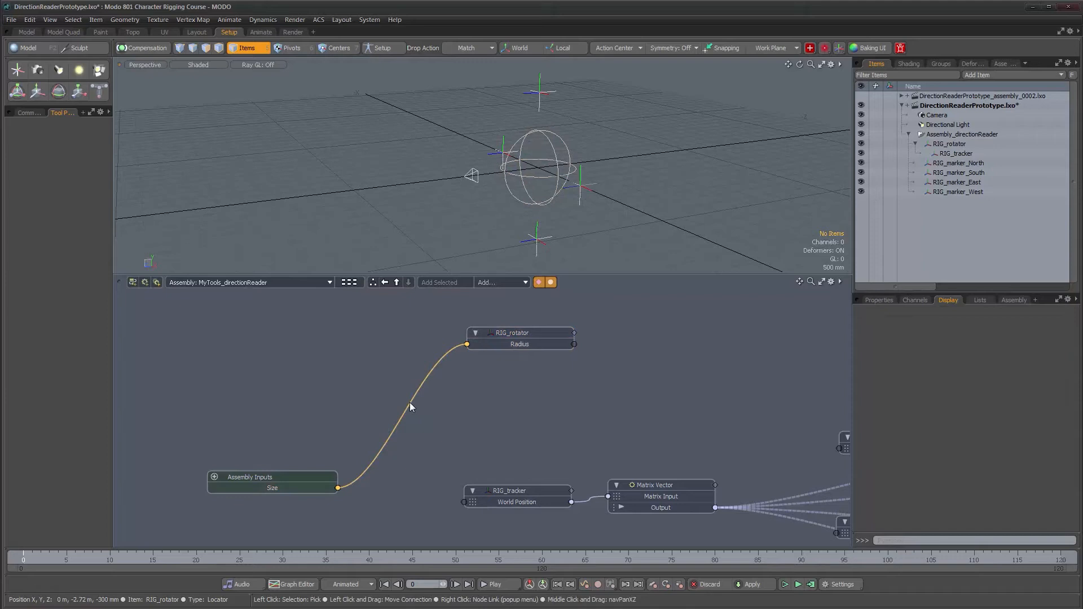
{"action": "left_click", "coordinate": [506, 283]}
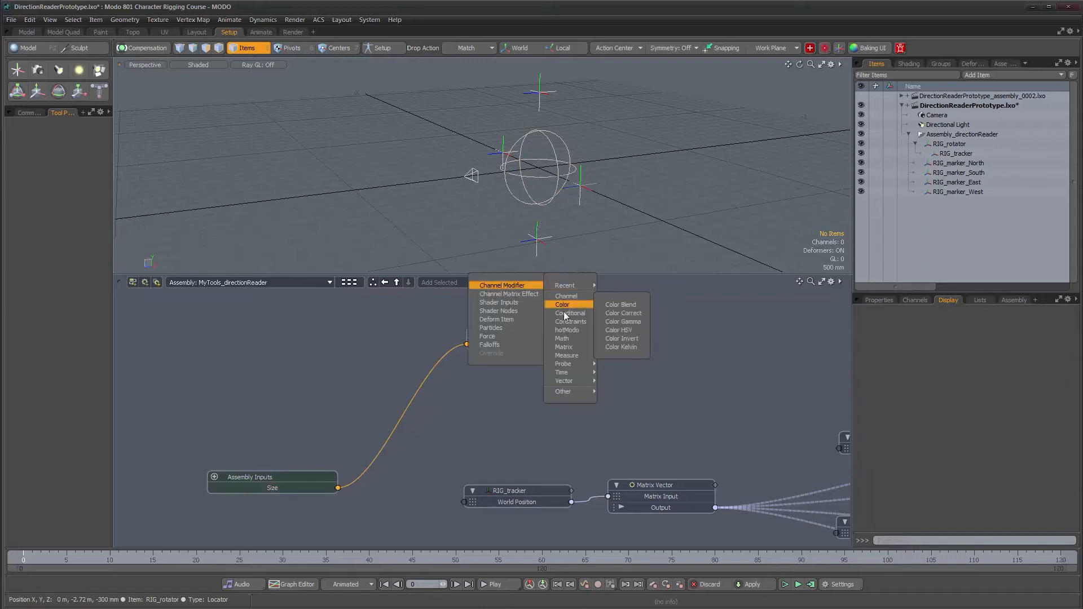
{"action": "mouse_move", "coordinate": [587, 303]}
{"action": "mouse_move", "coordinate": [573, 338]}
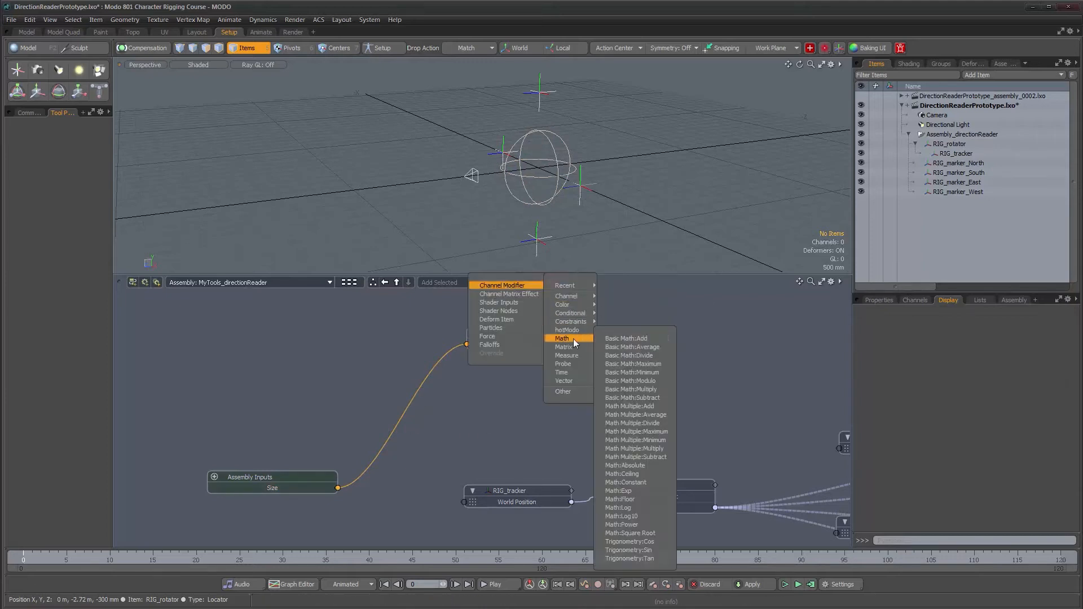
{"action": "left_click", "coordinate": [633, 389]}
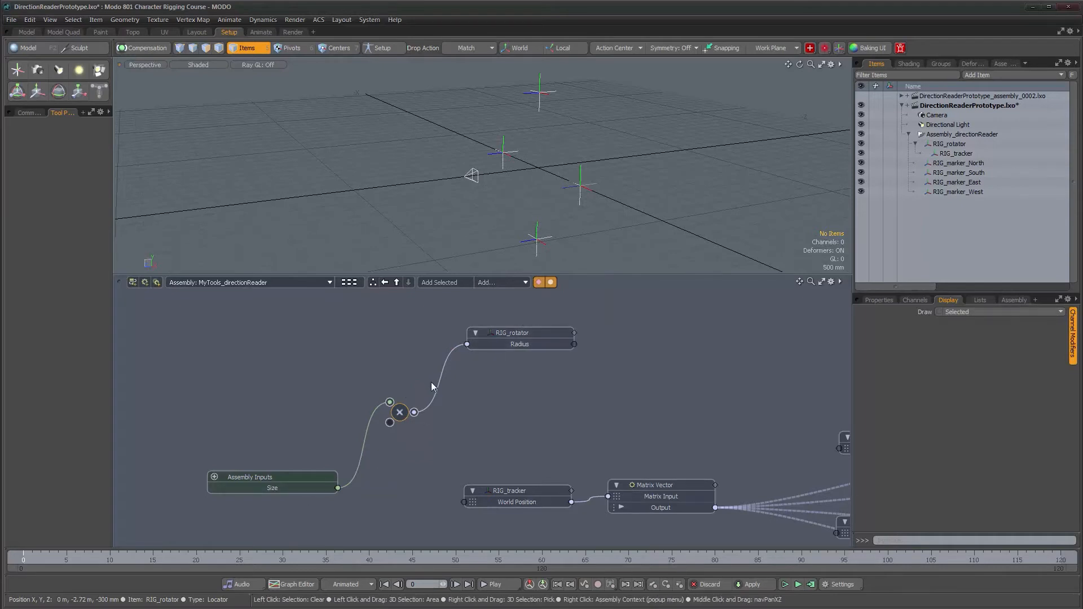
Set Value B of the Multiply modifier to 0.5 and check the rotator sphere in the 3D view
{"action": "left_click", "coordinate": [879, 300]}
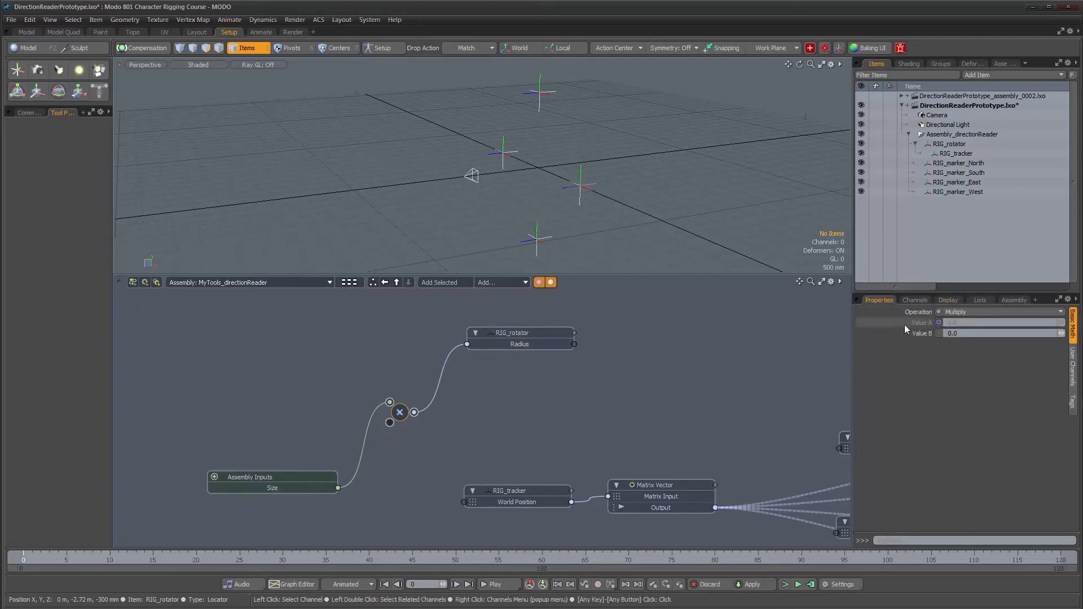
{"action": "type", "text": "0.5"}
{"action": "key", "text": "Return"}
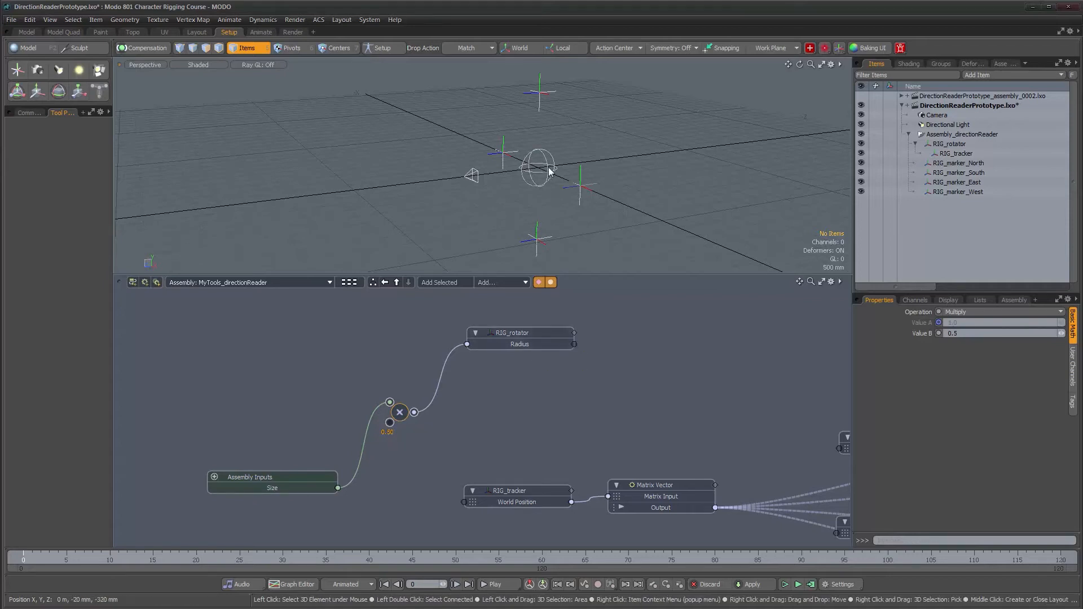
{"action": "left_click_drag", "start_coordinate": [550, 170], "coordinate": [620, 189], "text": "alt"}
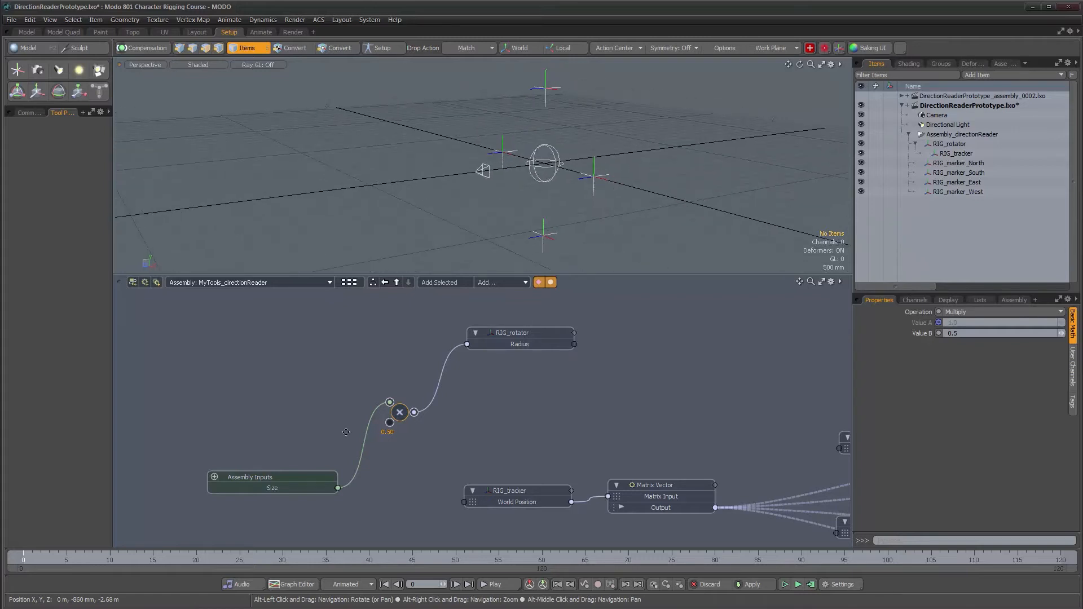
Test the MyTools_directionReader assembly's Size channel from the Workspace schematic by varying it, and restore it to 1
{"action": "left_click", "coordinate": [397, 281]}
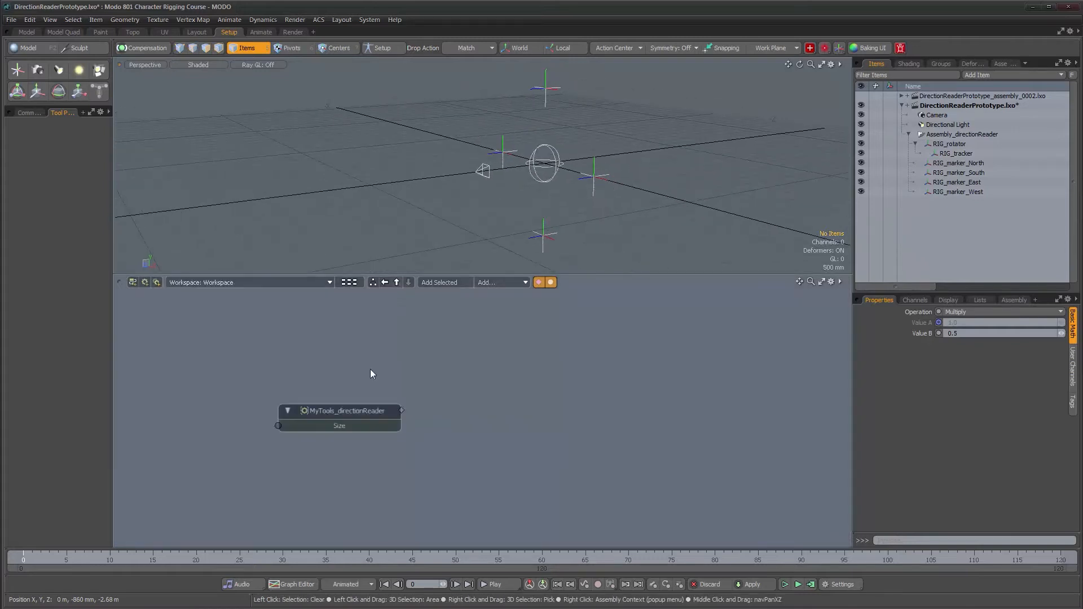
{"action": "left_click", "coordinate": [349, 410]}
{"action": "left_click", "coordinate": [1072, 364]}
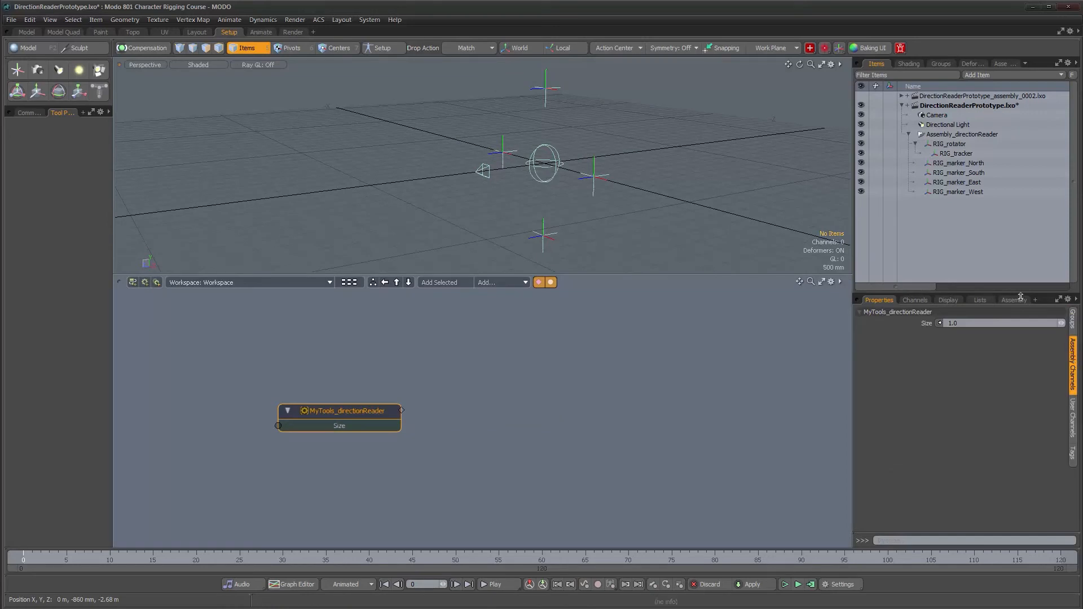
{"action": "left_click_drag", "start_coordinate": [1061, 322], "coordinate": [1024, 323]}
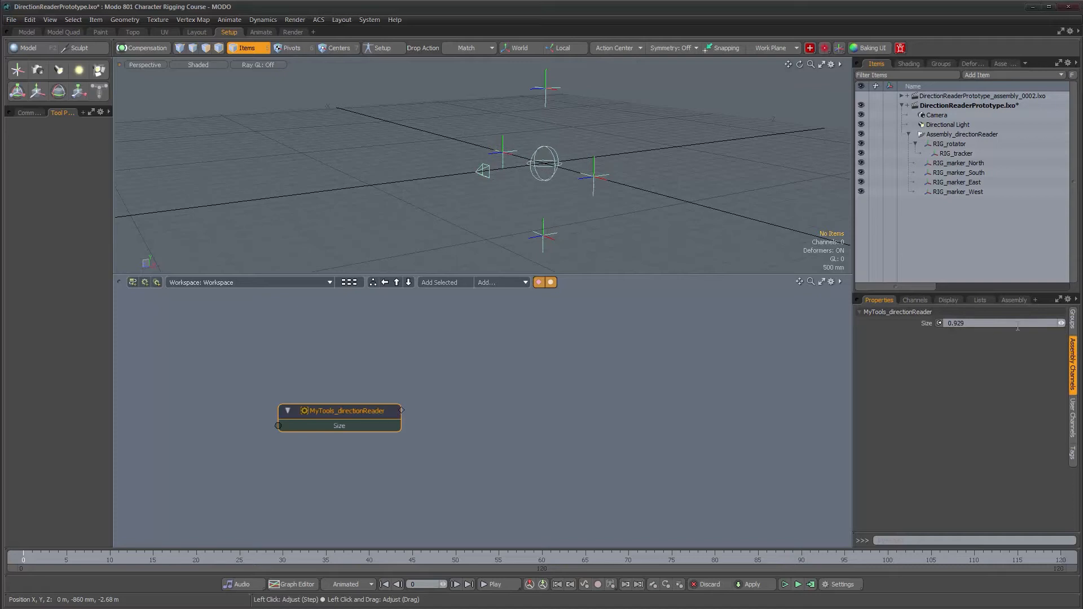
{"action": "type", "text": "1"}
{"action": "key", "text": "Return"}
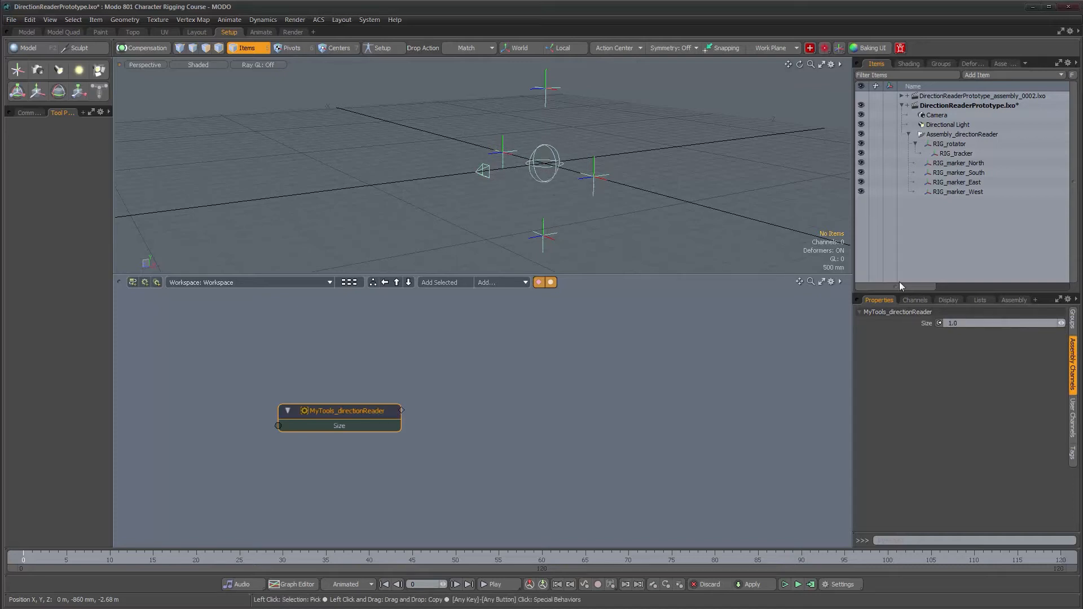
Add the display Size channels of the North, East, South and West RIG_marker locators to the assembly schematic together
{"action": "double_click", "coordinate": [350, 412]}
{"action": "scroll", "coordinate": [601, 361], "scroll_direction": "down", "scroll_amount": 3}
{"action": "left_click_drag", "start_coordinate": [601, 361], "coordinate": [566, 301], "text": "alt"}
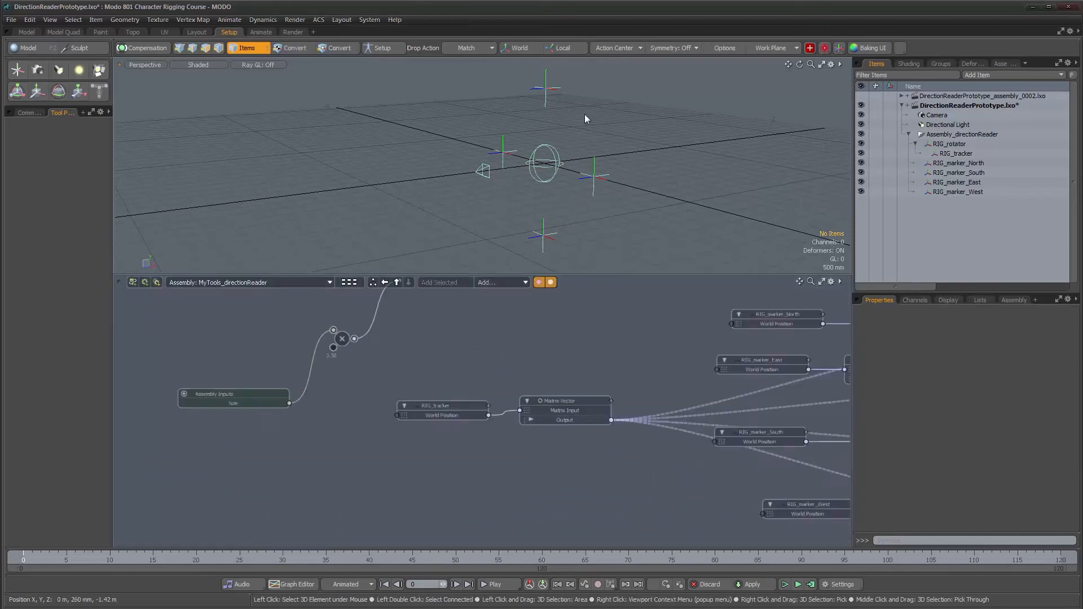
{"action": "left_click_drag", "start_coordinate": [774, 354], "coordinate": [642, 339], "text": "alt"}
{"action": "left_click", "coordinate": [652, 305]}
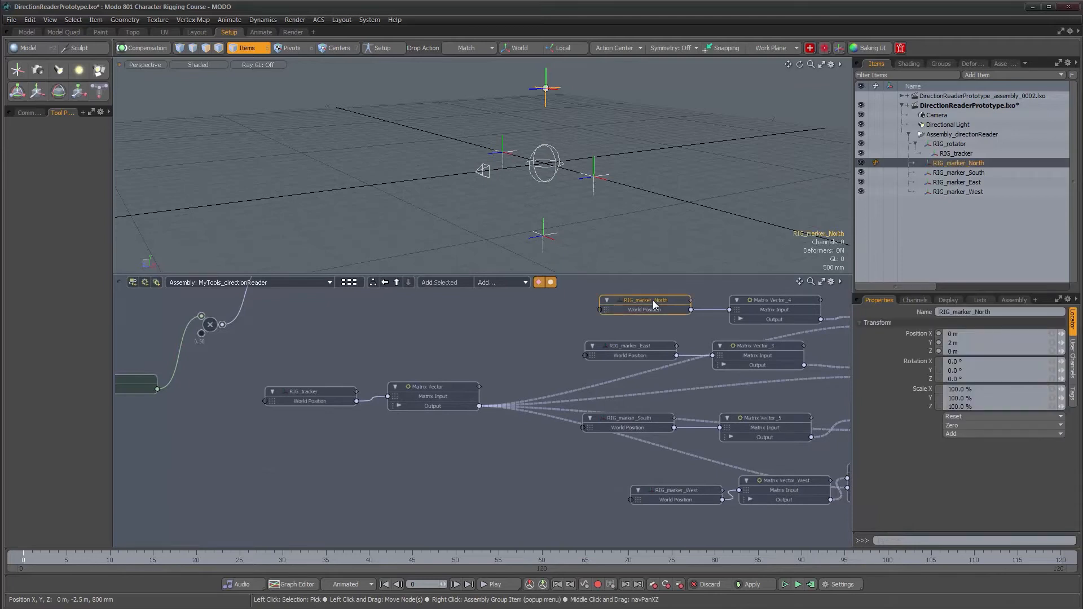
{"action": "left_click", "coordinate": [628, 346], "text": "shift"}
{"action": "left_click", "coordinate": [641, 416], "text": "shift"}
{"action": "left_click", "coordinate": [664, 492], "text": "shift"}
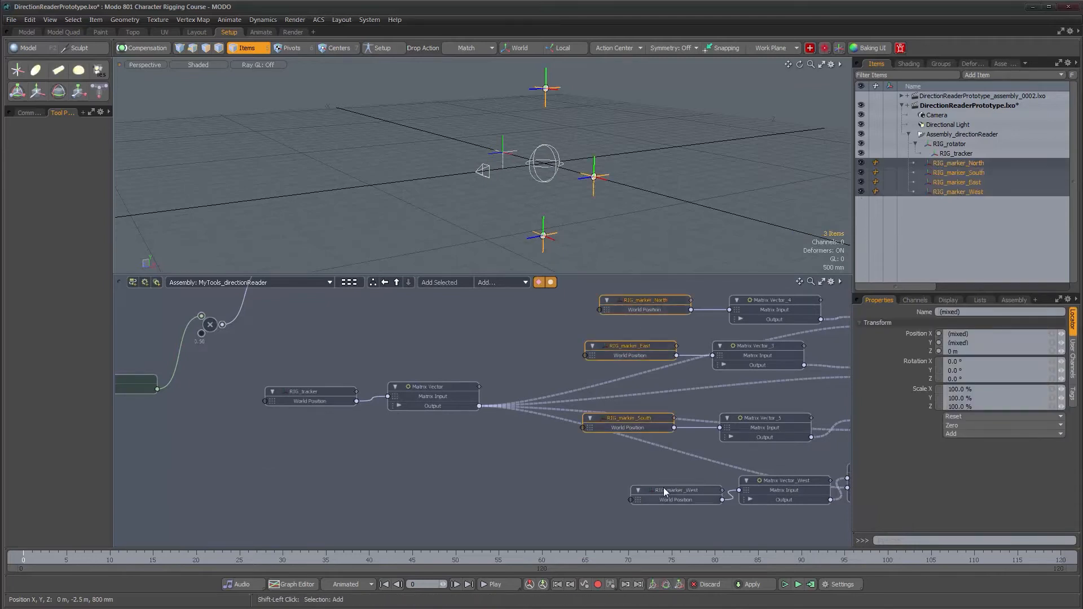
{"action": "left_click", "coordinate": [948, 300]}
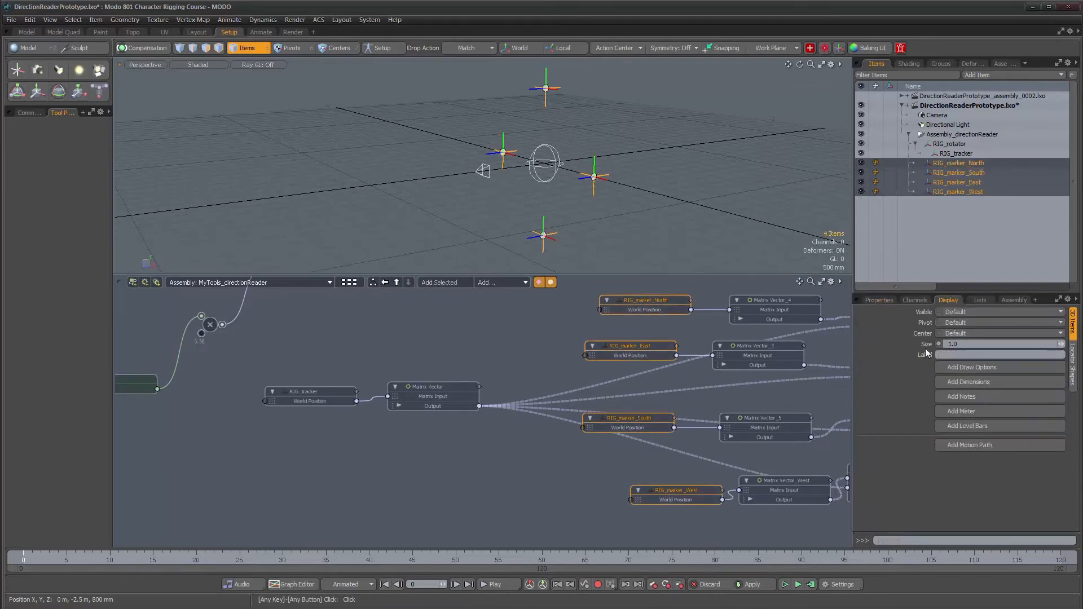
{"action": "left_click", "coordinate": [925, 345]}
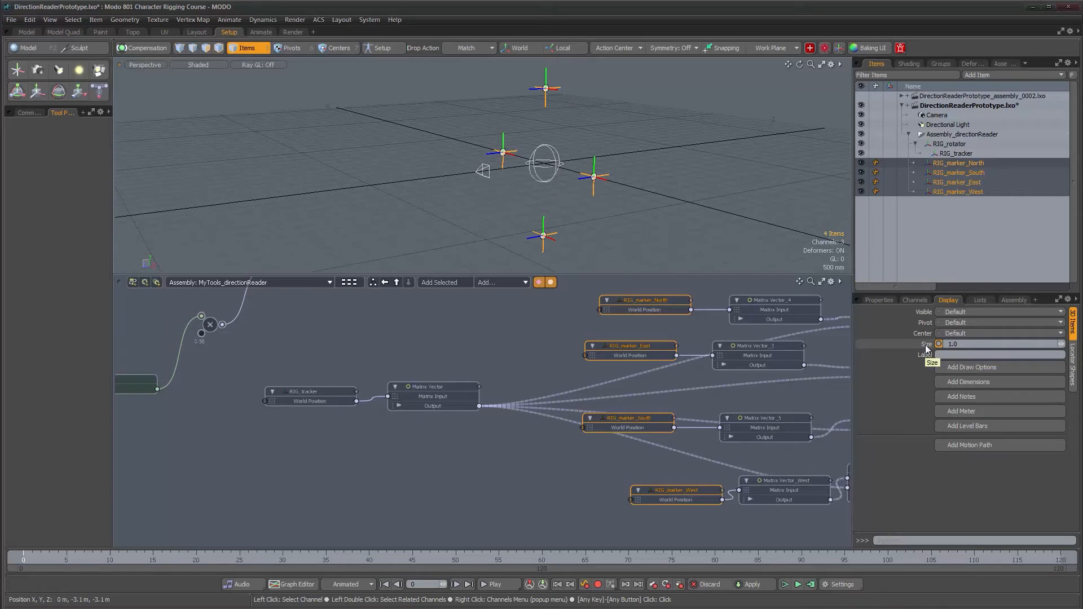
{"action": "right_click", "coordinate": [927, 345]}
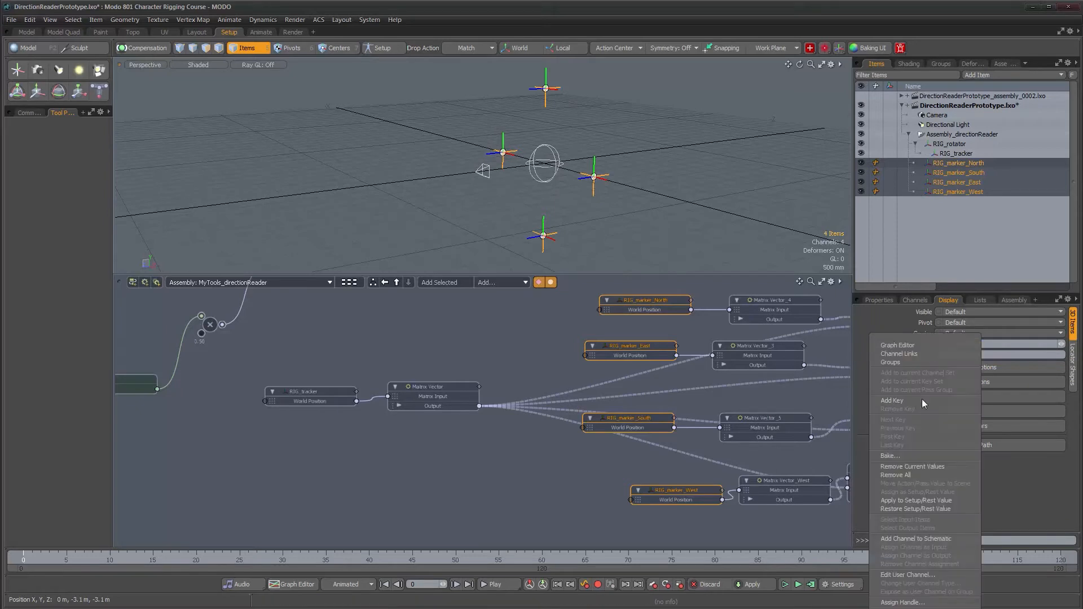
{"action": "left_click", "coordinate": [922, 539]}
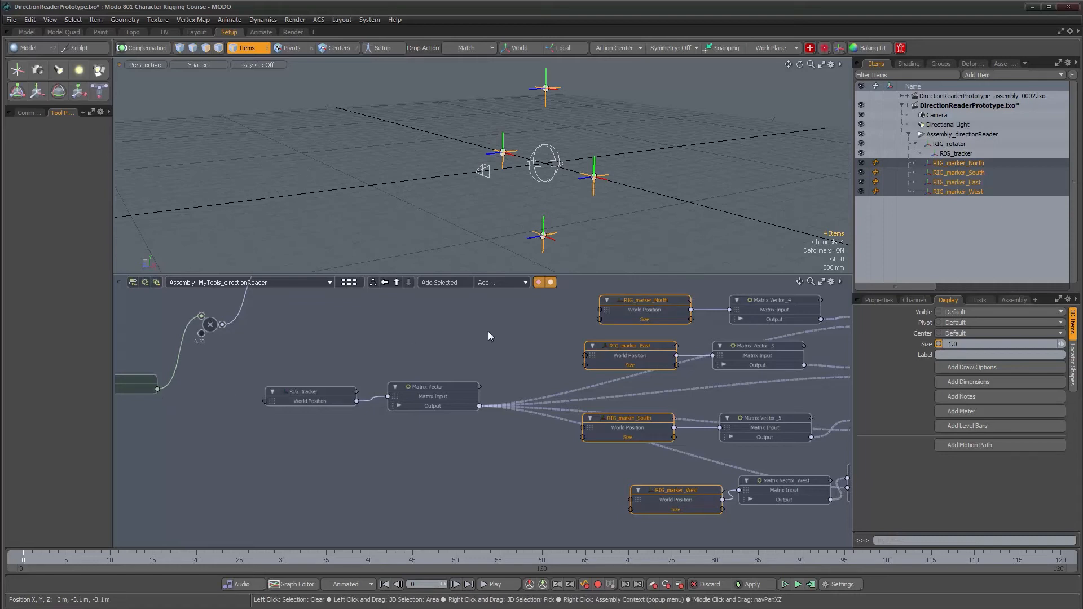
Connect the Assembly Inputs Size channel to the Size inputs of RIG_marker_North, East, South and West
{"action": "left_click", "coordinate": [634, 300]}
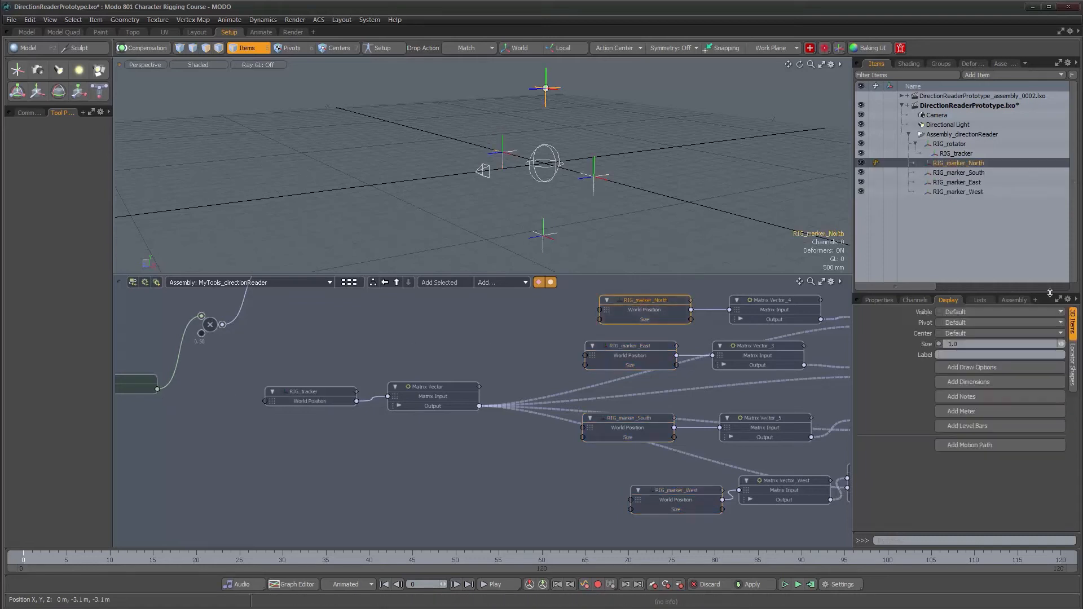
{"action": "left_click_drag", "start_coordinate": [157, 388], "coordinate": [599, 320]}
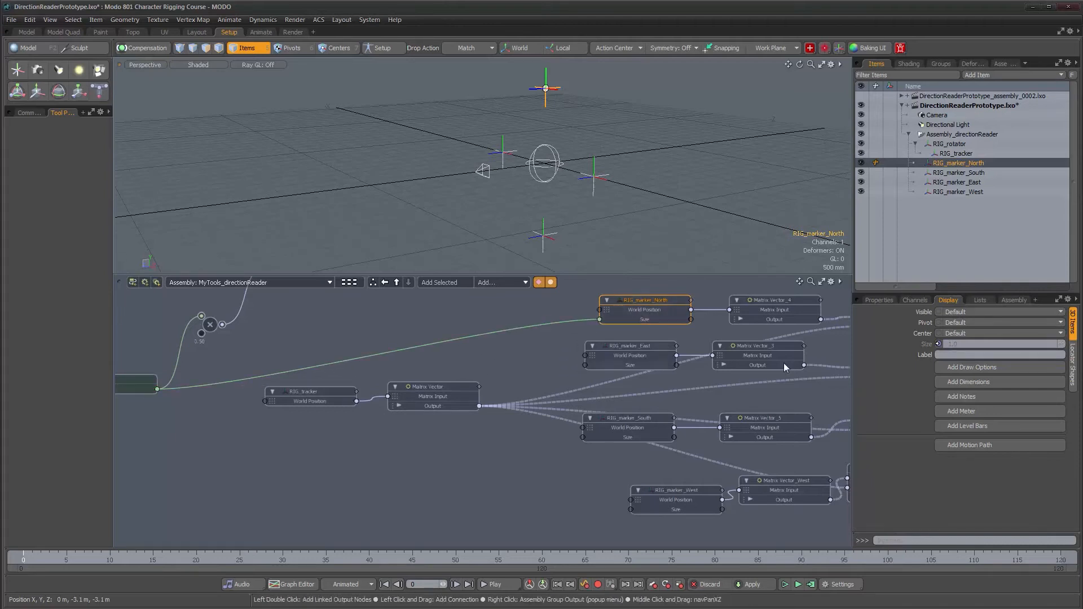
{"action": "left_click_drag", "start_coordinate": [273, 416], "coordinate": [318, 405], "text": "alt"}
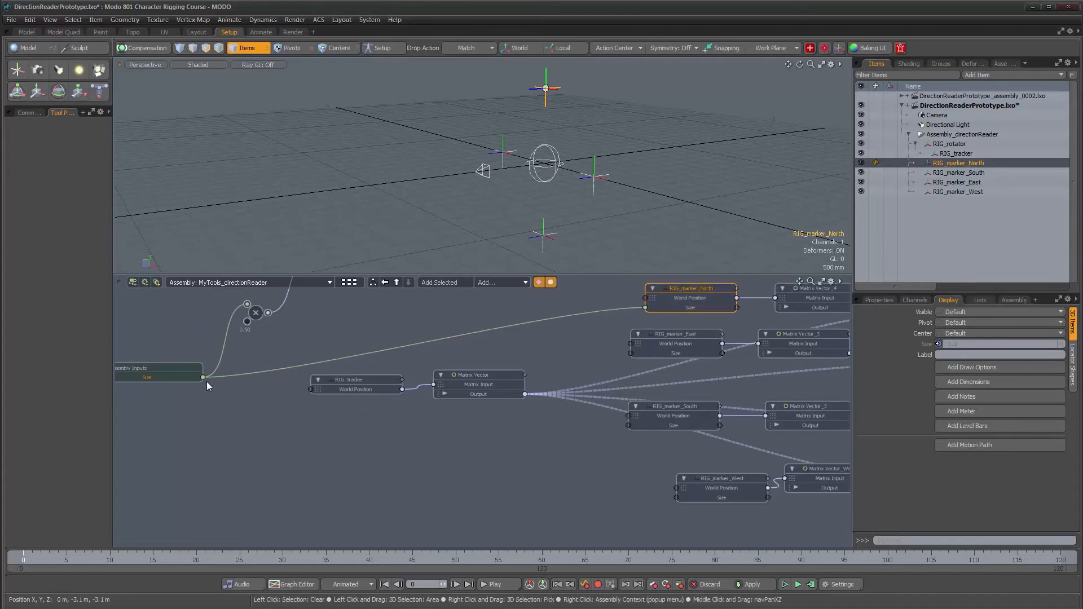
{"action": "left_click_drag", "start_coordinate": [203, 377], "coordinate": [631, 353]}
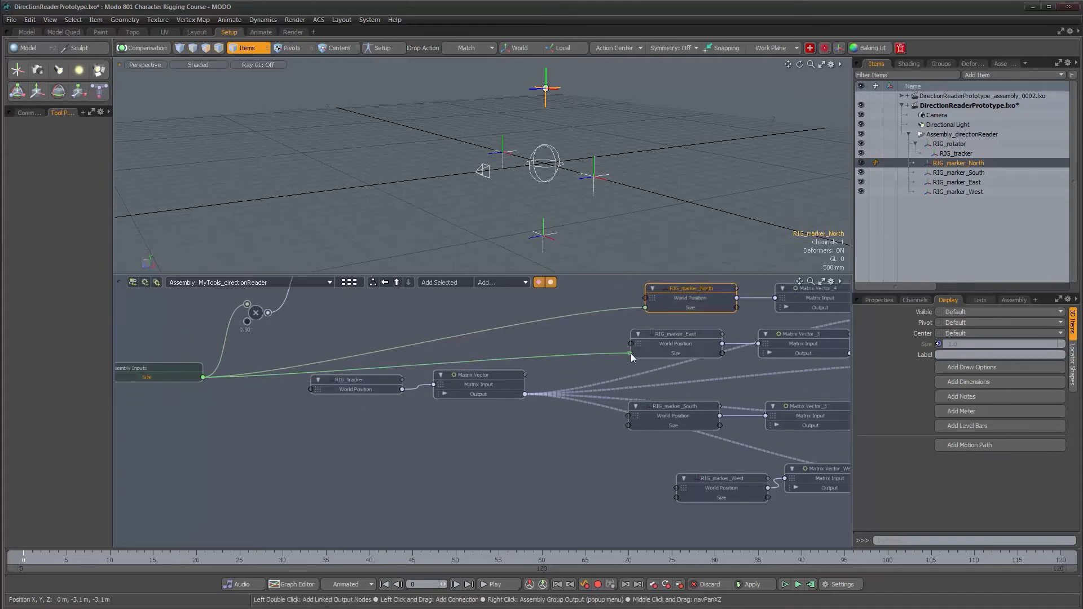
{"action": "left_click_drag", "start_coordinate": [202, 377], "coordinate": [628, 425]}
{"action": "left_click_drag", "start_coordinate": [203, 377], "coordinate": [548, 510]}
{"action": "right_click_drag", "start_coordinate": [548, 510], "coordinate": [531, 447], "text": "alt"}
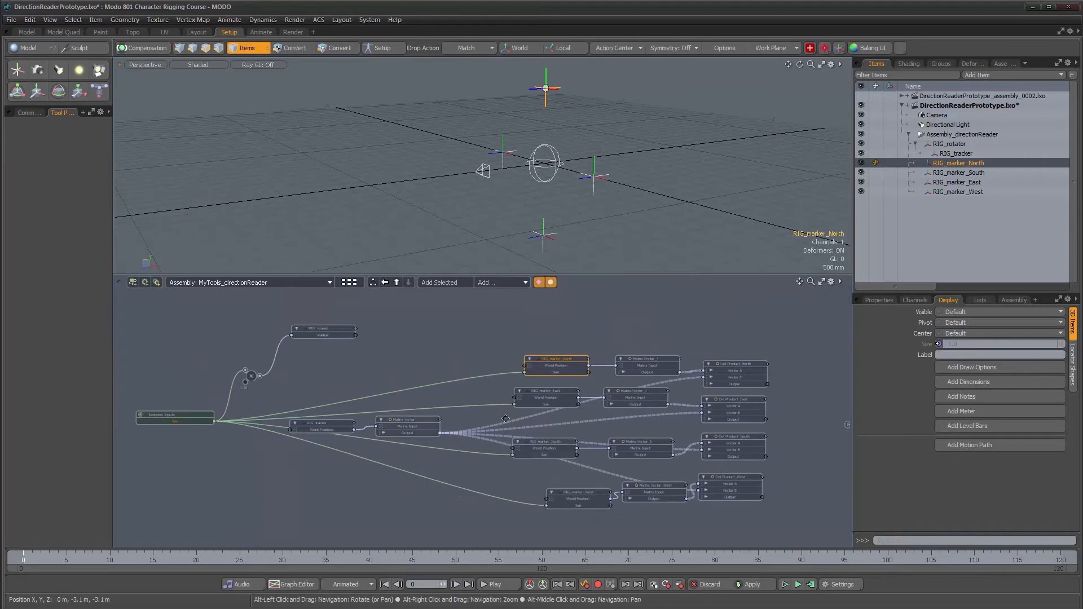
Add the custom shape Size X, Y and Z channels of the RIG_tracker locator to the assembly schematic
{"action": "left_click_drag", "start_coordinate": [504, 450], "coordinate": [559, 429], "text": "alt"}
{"action": "left_click", "coordinate": [487, 177]}
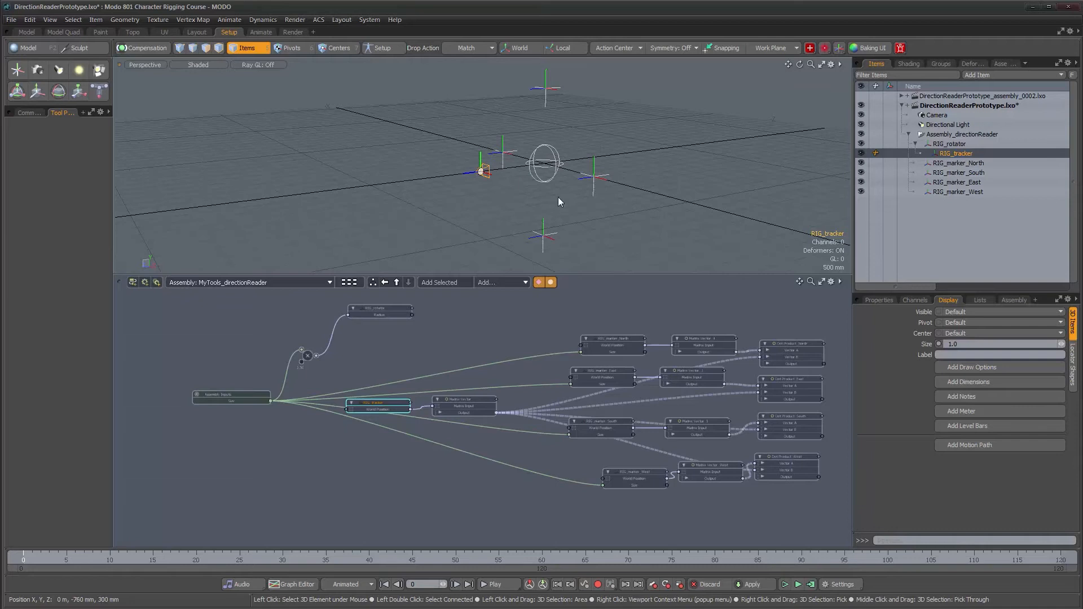
{"action": "left_click", "coordinate": [1073, 363]}
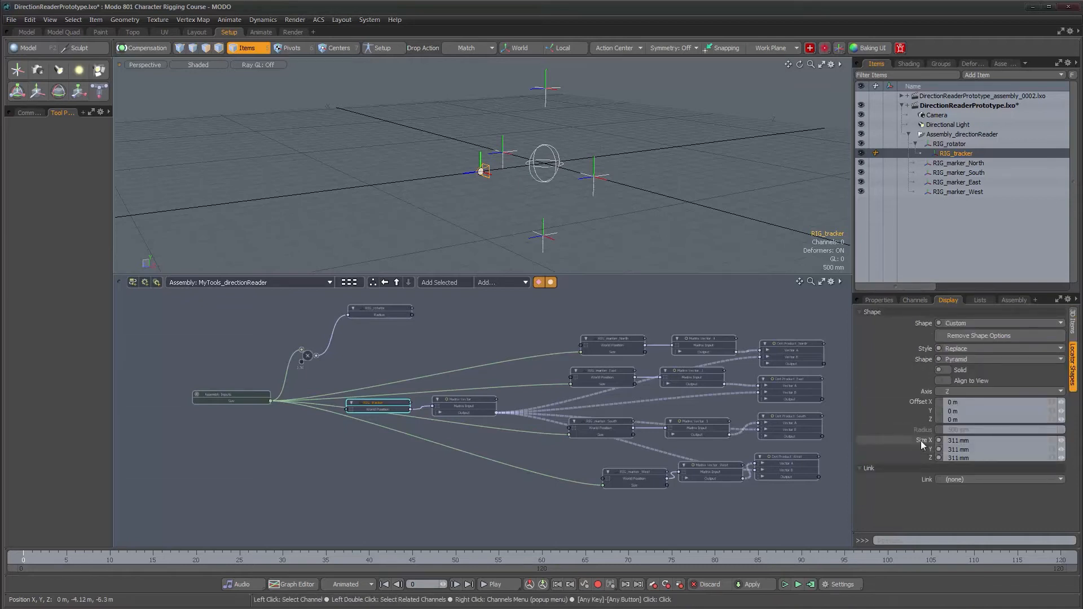
{"action": "left_click_drag", "start_coordinate": [920, 442], "coordinate": [922, 455]}
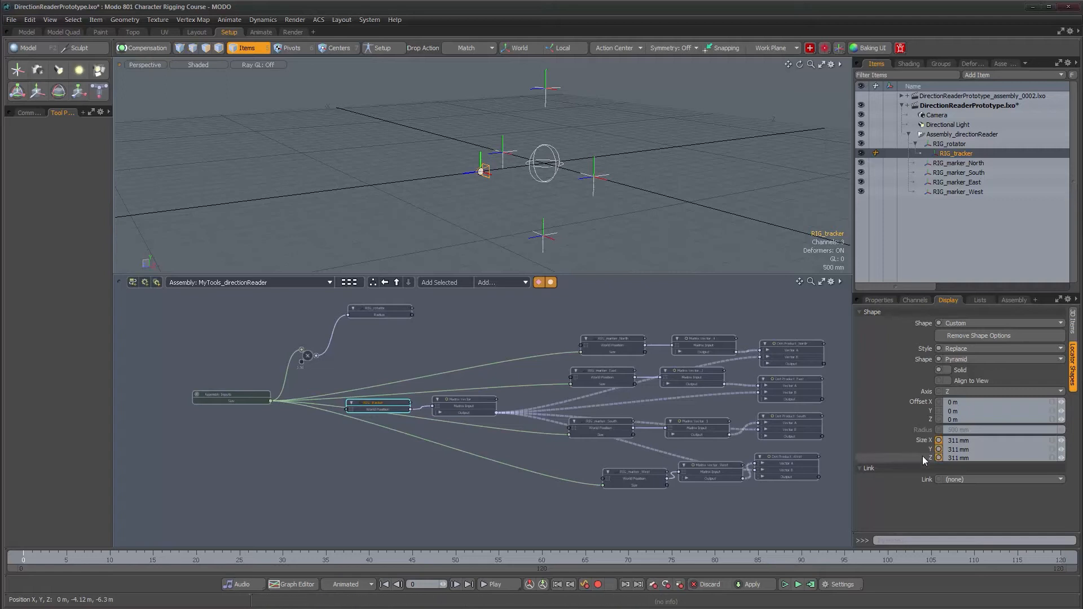
{"action": "right_click", "coordinate": [922, 455]}
{"action": "left_click", "coordinate": [919, 604]}
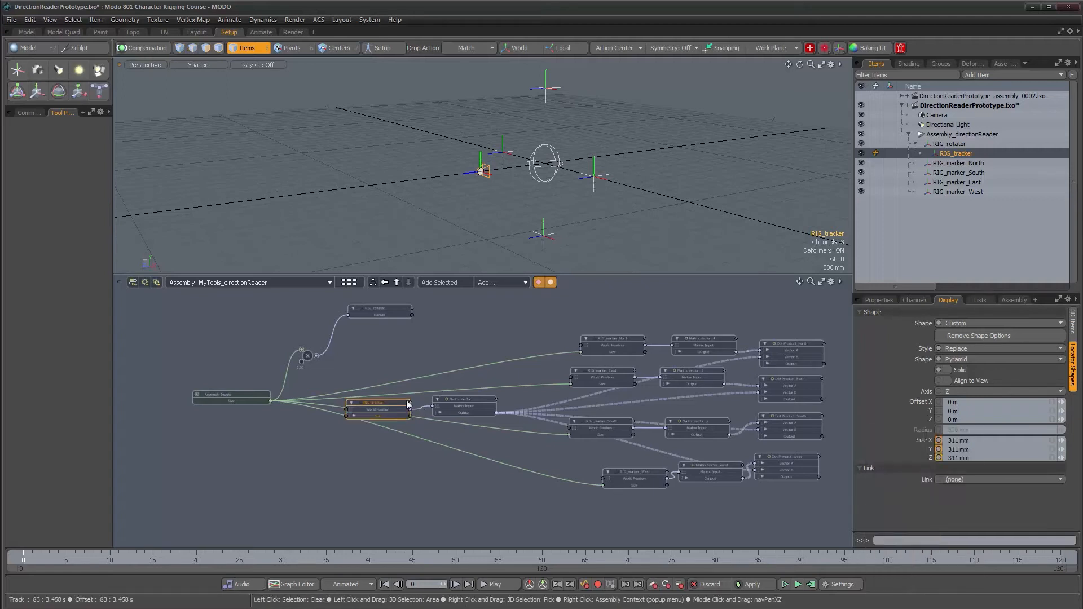
Place the RIG_tracker node directly beneath the RIG_rotator node in the schematic
{"action": "left_click", "coordinate": [395, 363]}
{"action": "left_click_drag", "start_coordinate": [371, 399], "coordinate": [375, 331]}
{"action": "scroll", "coordinate": [379, 350], "scroll_direction": "up", "scroll_amount": 5}
{"action": "left_click_drag", "start_coordinate": [380, 350], "coordinate": [410, 380], "text": "alt"}
{"action": "left_click_drag", "start_coordinate": [419, 342], "coordinate": [422, 342]}
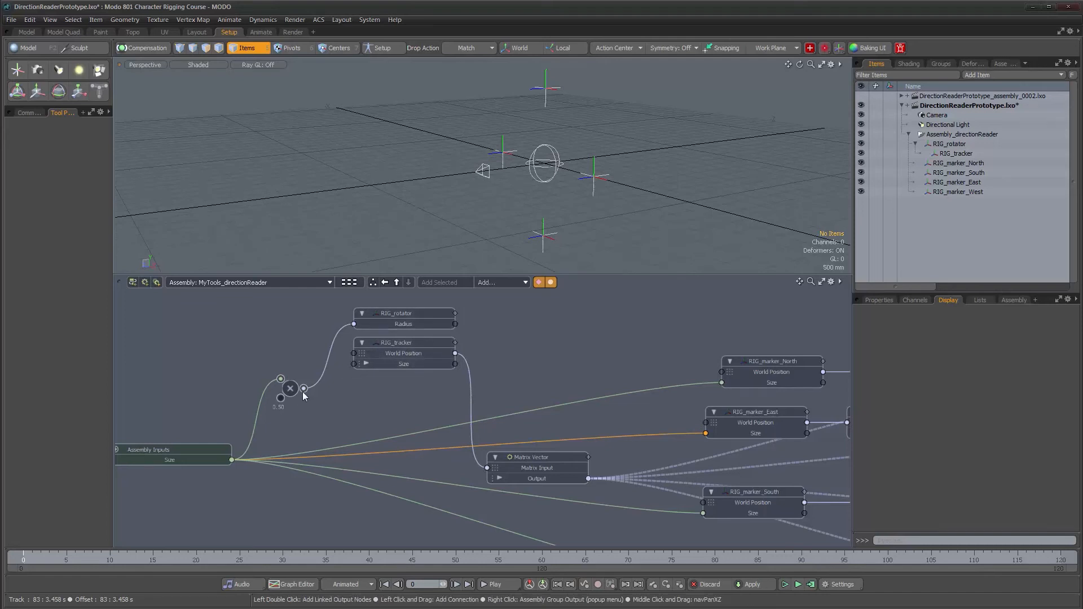
Connect the output of the existing Multiply modifier to the Size input of RIG_tracker
{"action": "left_click_drag", "start_coordinate": [340, 374], "coordinate": [354, 364]}
{"action": "left_click", "coordinate": [366, 364]}
{"action": "left_click_drag", "start_coordinate": [304, 388], "coordinate": [354, 385]}
{"action": "left_click", "coordinate": [366, 364]}
{"action": "left_click_drag", "start_coordinate": [504, 398], "coordinate": [399, 400], "text": "alt"}
{"action": "scroll", "coordinate": [490, 396], "scroll_direction": "down", "scroll_amount": 2}
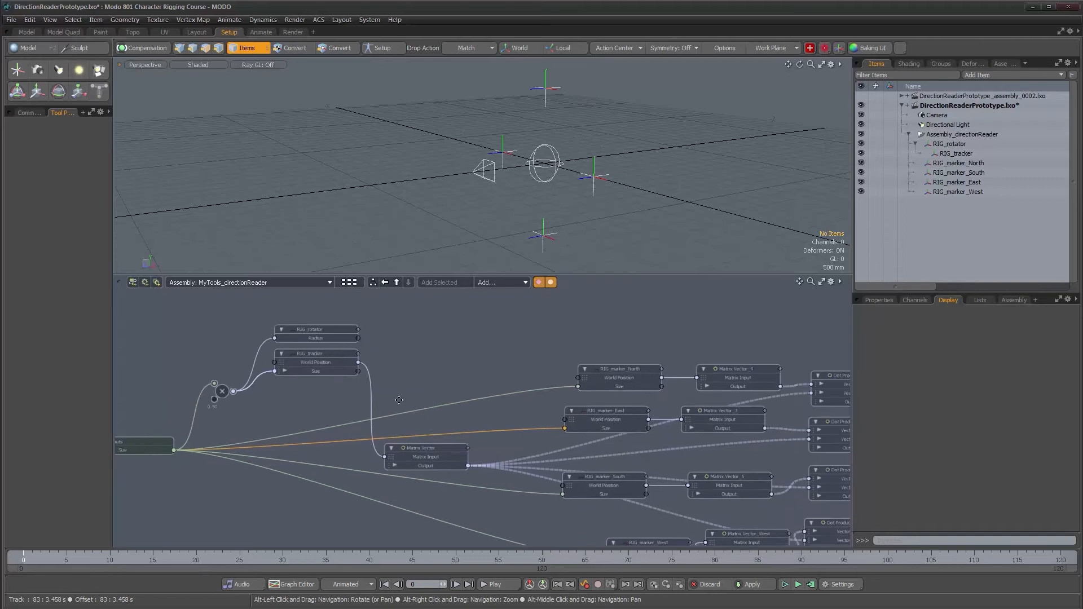
{"action": "scroll", "coordinate": [428, 393], "scroll_direction": "down", "scroll_amount": 1}
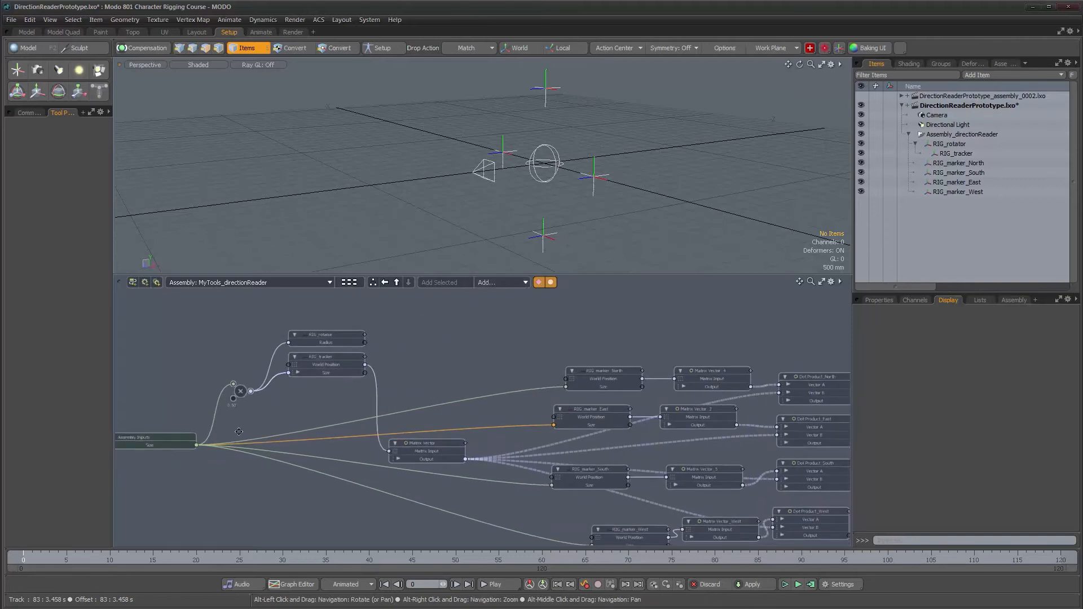
Test the assembly's Size channel by varying it, restore it to 1.0, and inspect the tracker and markers from several angles
{"action": "left_click", "coordinate": [183, 440]}
{"action": "left_click", "coordinate": [879, 300]}
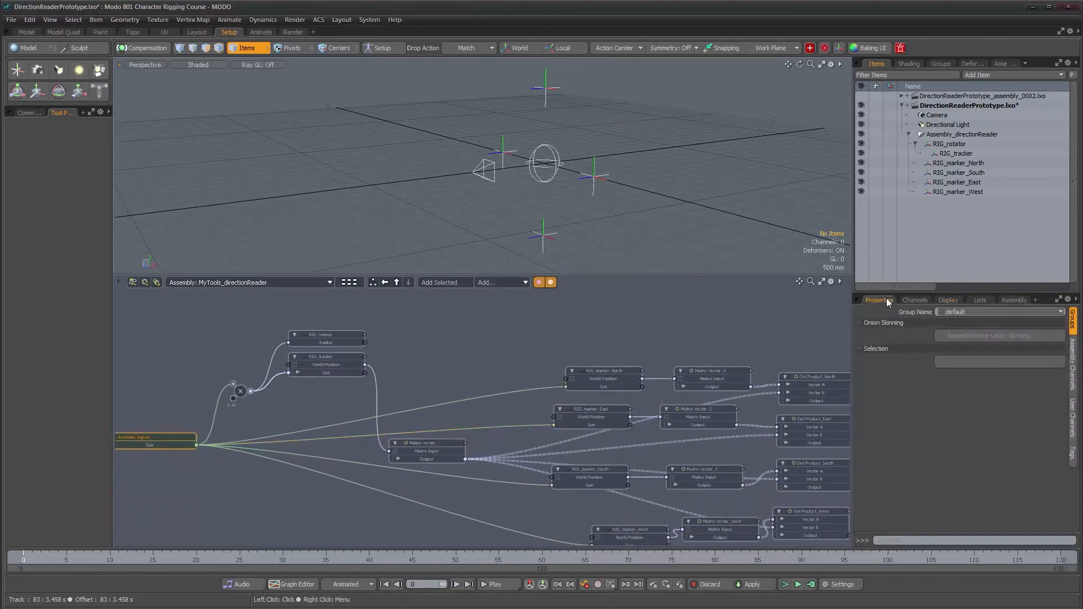
{"action": "left_click", "coordinate": [1071, 352]}
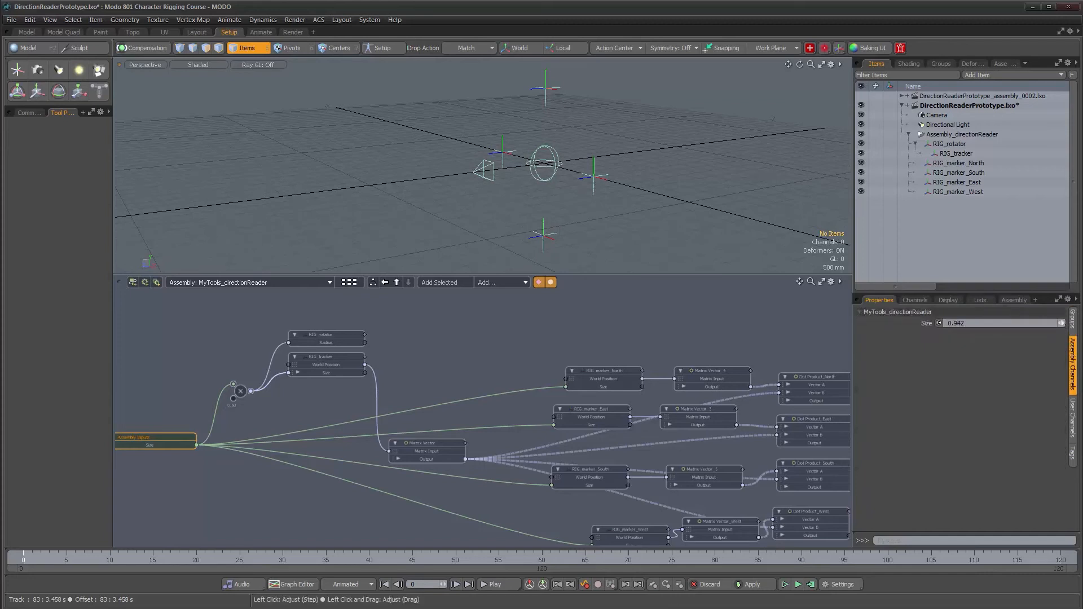
{"action": "mouse_move", "coordinate": [1060, 322]}
{"action": "left_mouse_down"}
{"action": "mouse_move", "coordinate": [1079, 322]}
{"action": "mouse_move", "coordinate": [1067, 323]}
{"action": "left_mouse_up"}
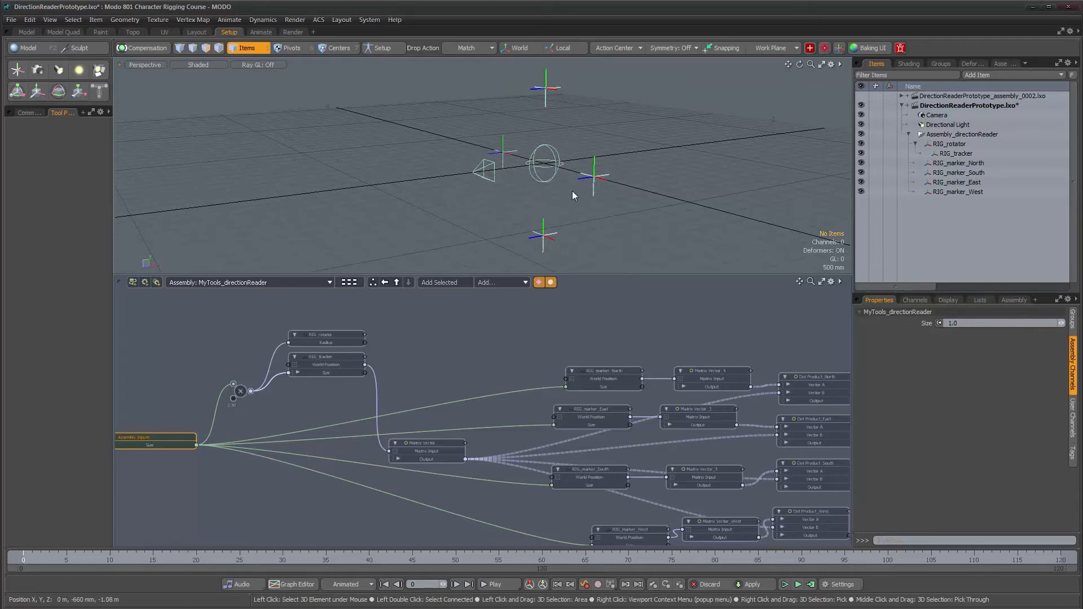
{"action": "left_click_drag", "start_coordinate": [575, 194], "coordinate": [613, 202], "text": "alt"}
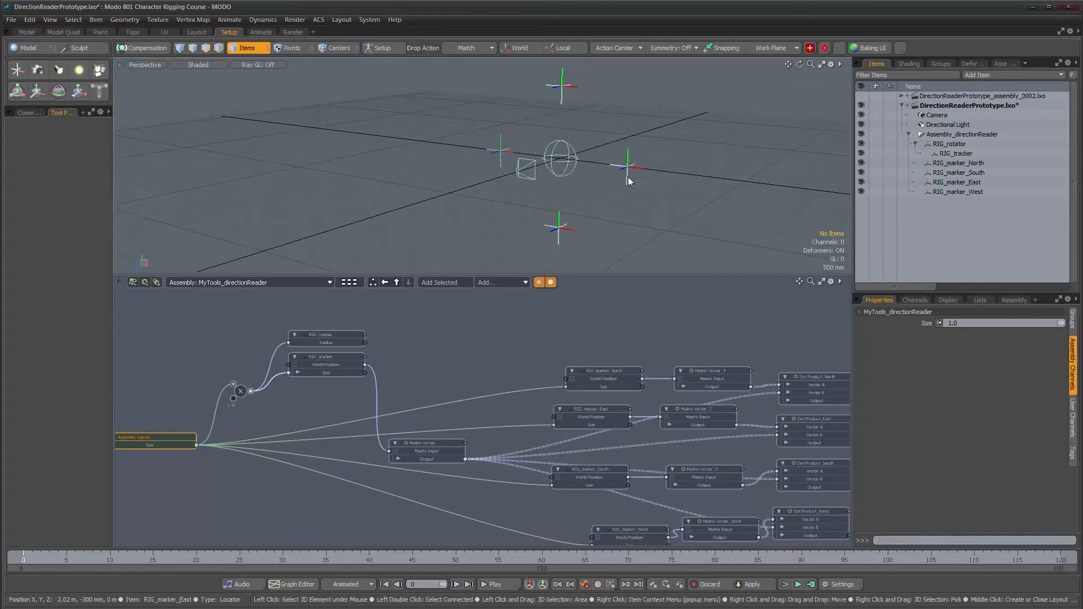
{"action": "left_click_drag", "start_coordinate": [546, 104], "coordinate": [512, 99], "text": "alt"}
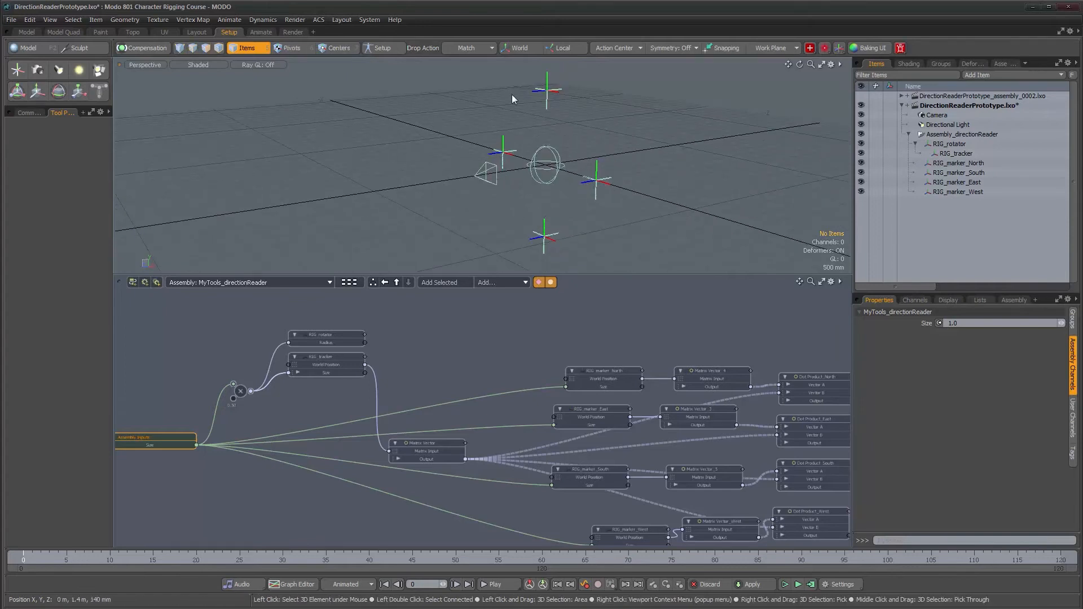
{"action": "left_click_drag", "start_coordinate": [545, 207], "coordinate": [571, 211], "text": "alt"}
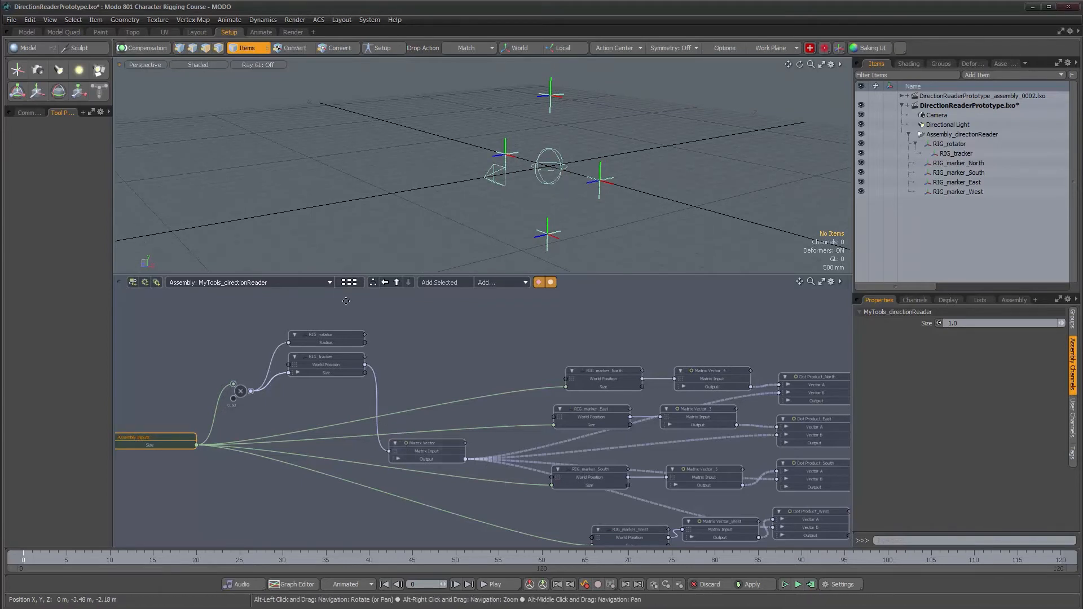
Add the Position X channel of the RIG_marker_East locator to the assembly schematic
{"action": "middle_click_drag", "start_coordinate": [436, 348], "coordinate": [429, 320]}
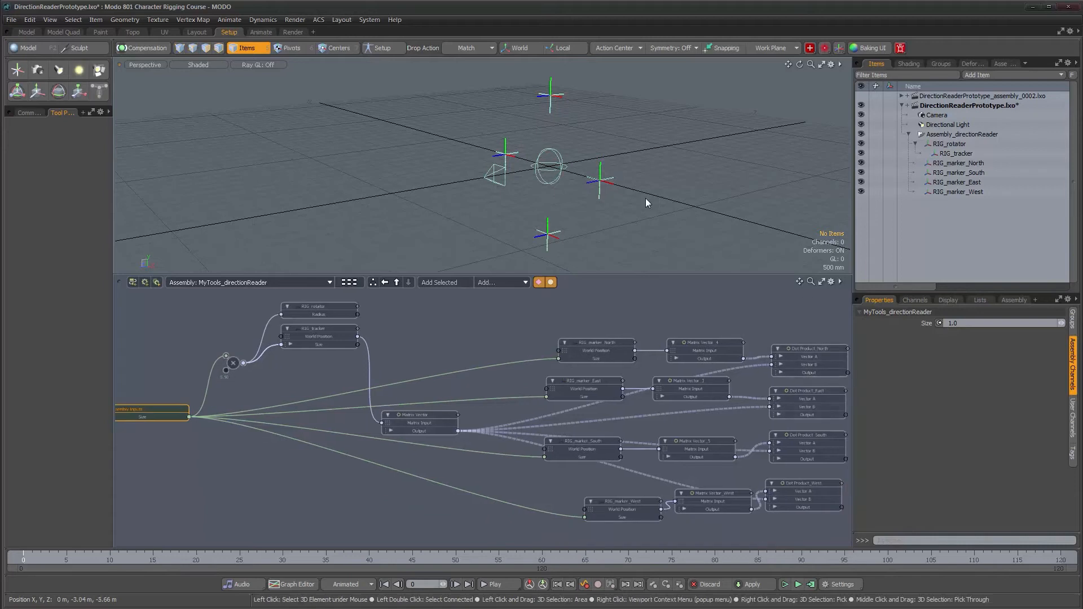
{"action": "left_click", "coordinate": [612, 186]}
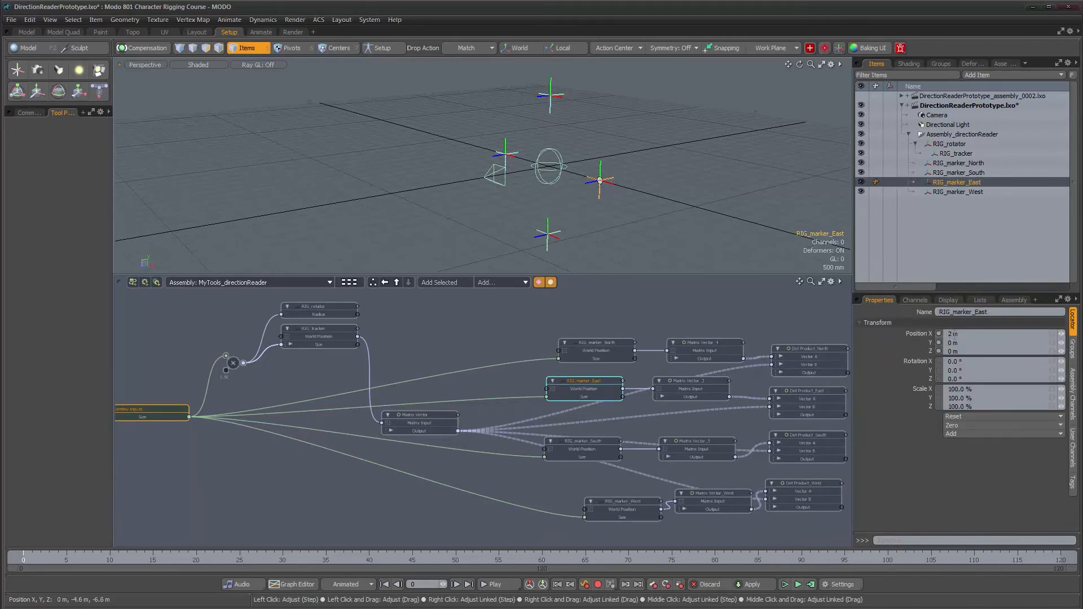
{"action": "left_click_drag", "start_coordinate": [667, 212], "coordinate": [633, 190], "text": "alt"}
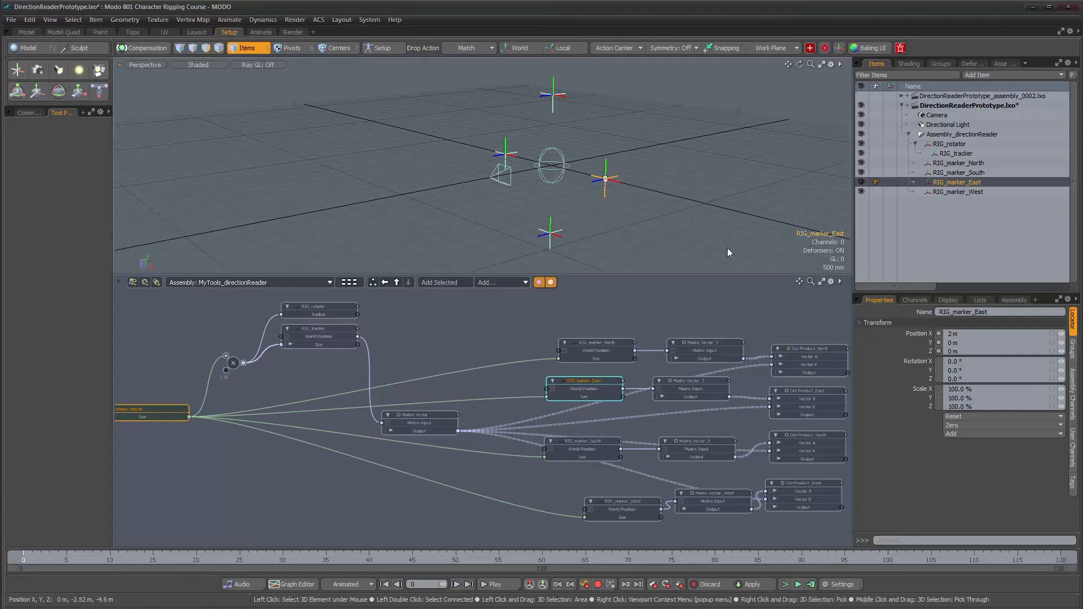
{"action": "right_click", "coordinate": [912, 333]}
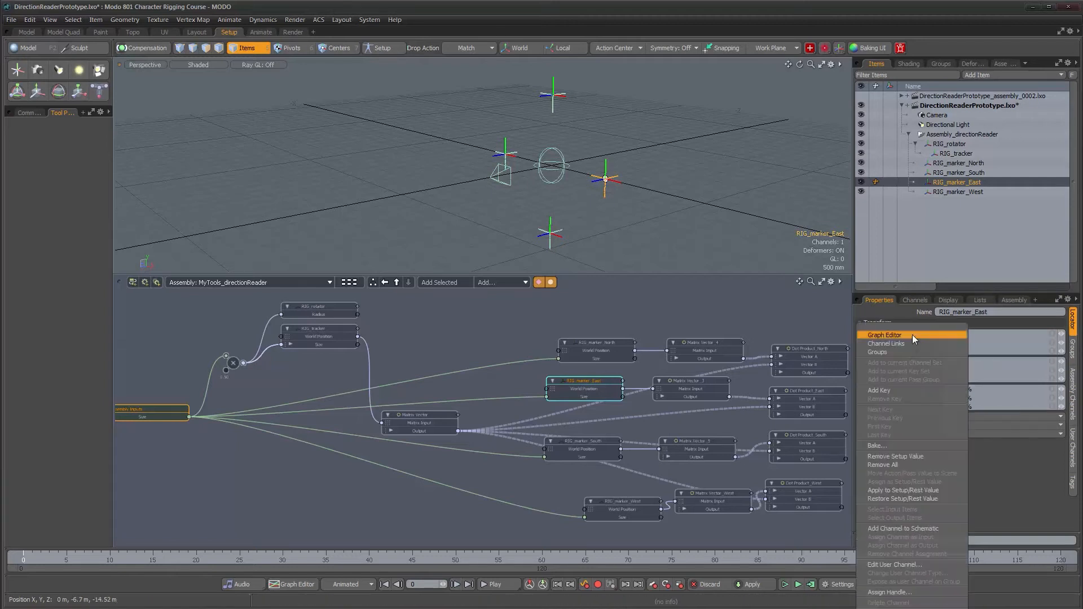
{"action": "left_click", "coordinate": [895, 528]}
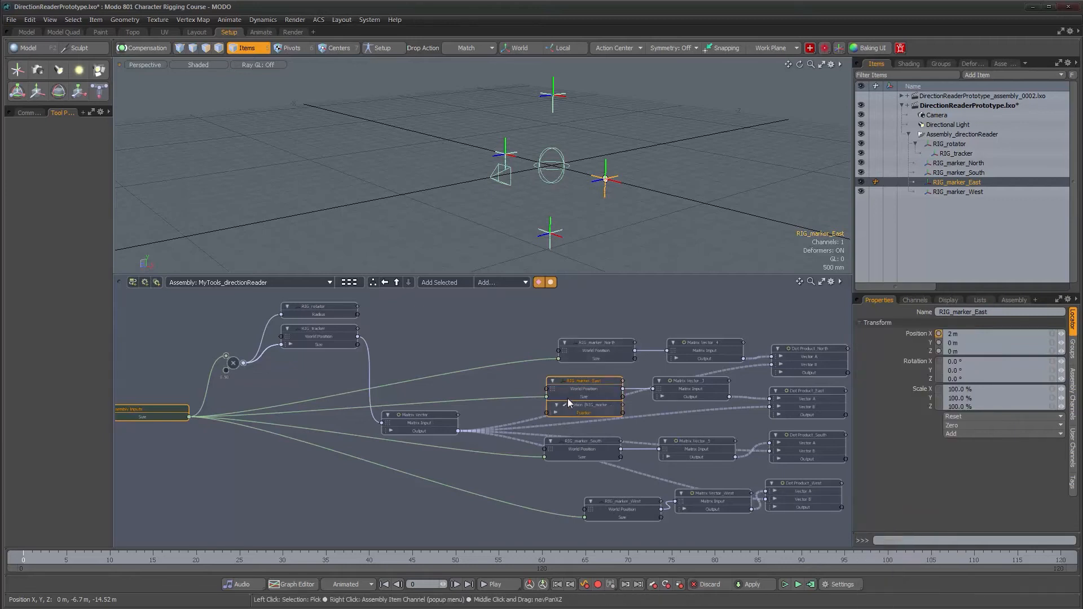
Move the RIG_marker_North node higher in the schematic and add its Position Y channel
{"action": "left_click_drag", "start_coordinate": [606, 340], "coordinate": [588, 310]}
{"action": "left_click", "coordinate": [584, 319]}
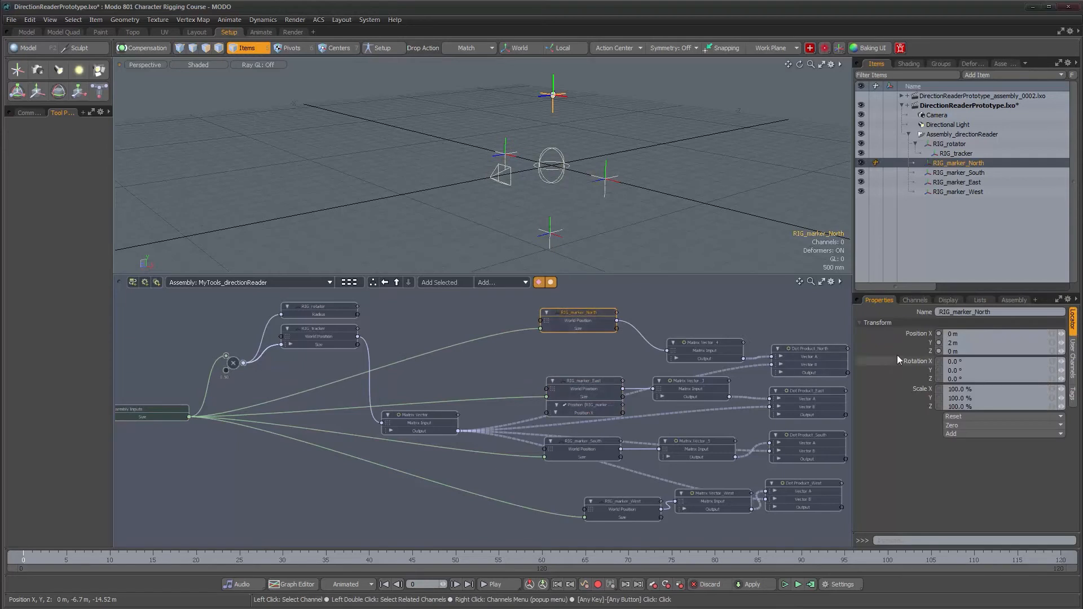
{"action": "left_click", "coordinate": [919, 343]}
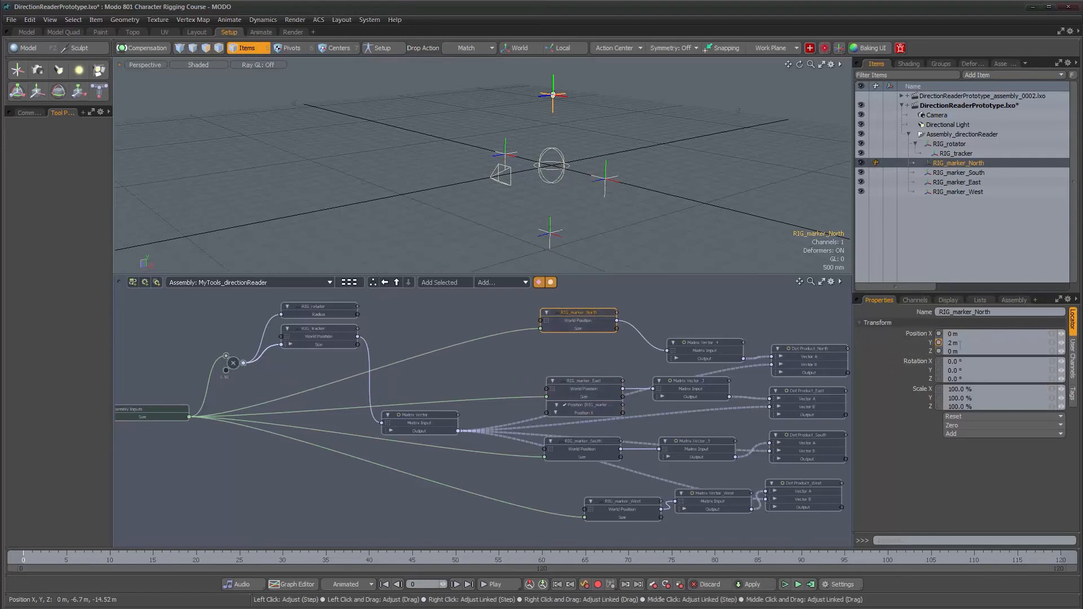
{"action": "right_click", "coordinate": [920, 343]}
{"action": "left_click", "coordinate": [919, 536]}
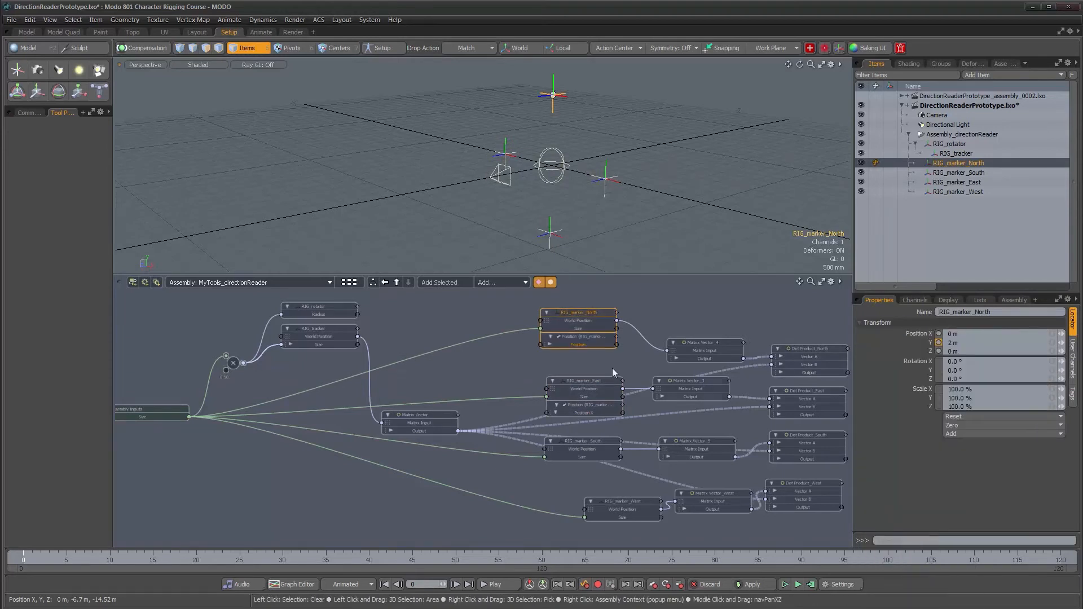
Stack the RIG_marker_East and RIG_marker_South nodes beneath RIG_marker_North and add the South marker's Position Y channel to the schematic
{"action": "left_click", "coordinate": [581, 368]}
{"action": "left_click_drag", "start_coordinate": [581, 380], "coordinate": [580, 356]}
{"action": "left_click_drag", "start_coordinate": [593, 440], "coordinate": [589, 401]}
{"action": "left_click", "coordinate": [589, 401]}
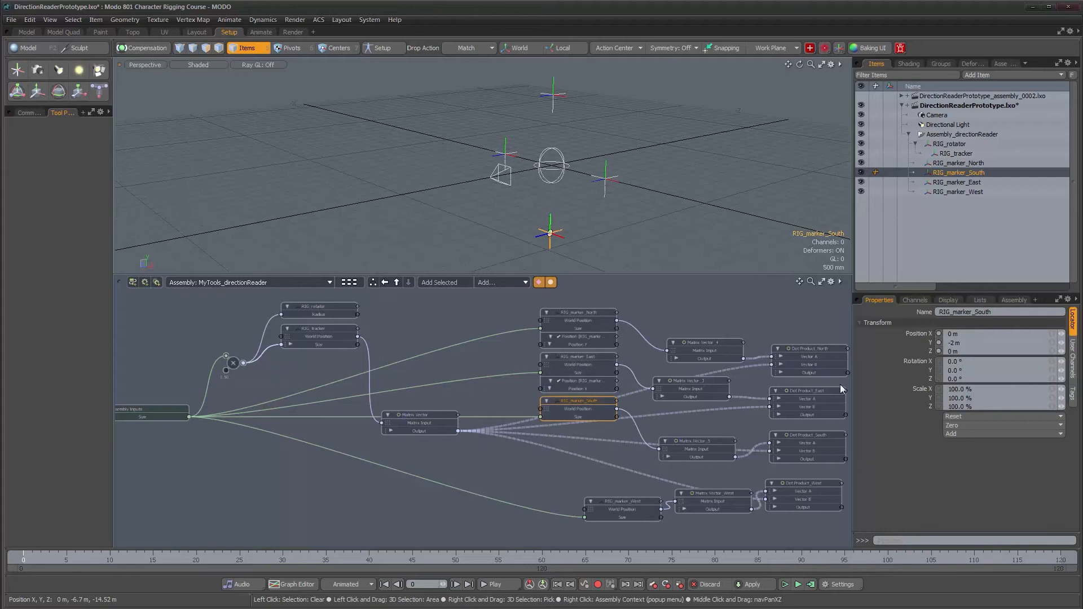
{"action": "right_click", "coordinate": [928, 343]}
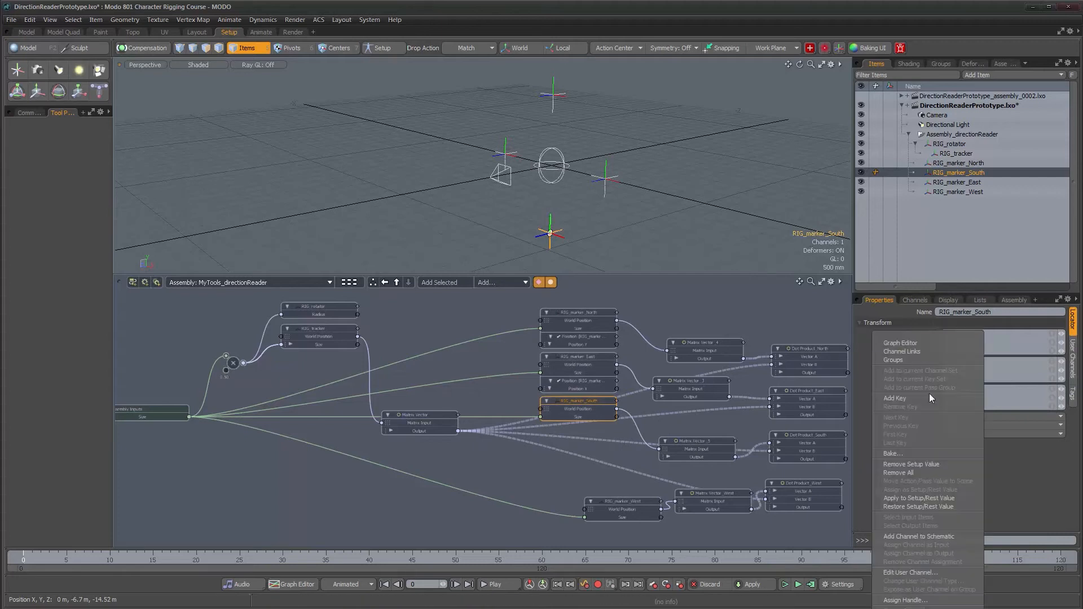
{"action": "left_click", "coordinate": [927, 539]}
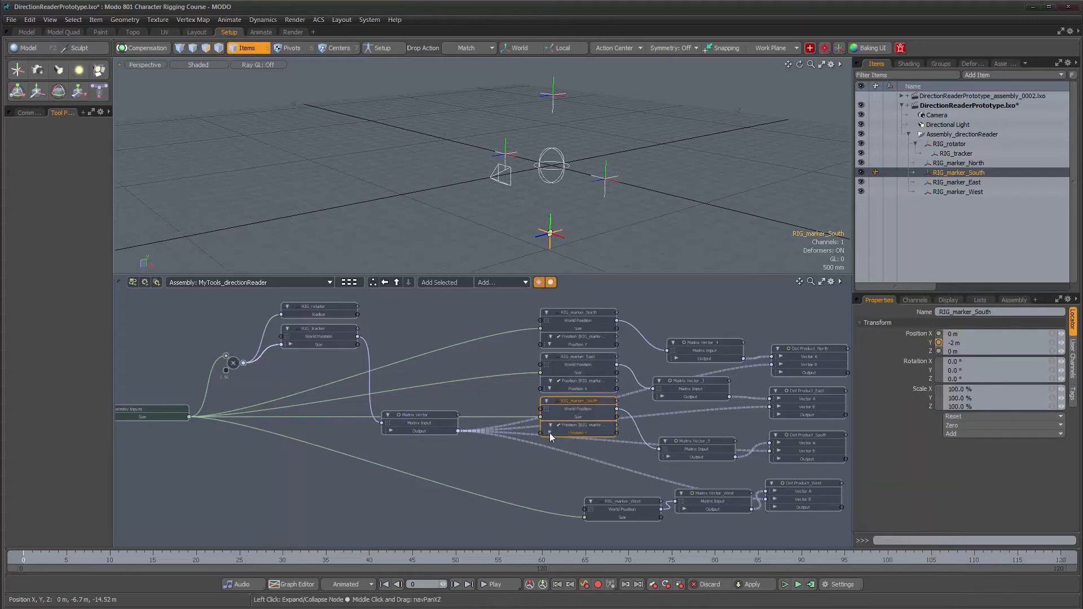
Place the RIG_marker_West node at the bottom of the marker stack and add its Position X channel to the schematic
{"action": "left_click_drag", "start_coordinate": [644, 499], "coordinate": [600, 443]}
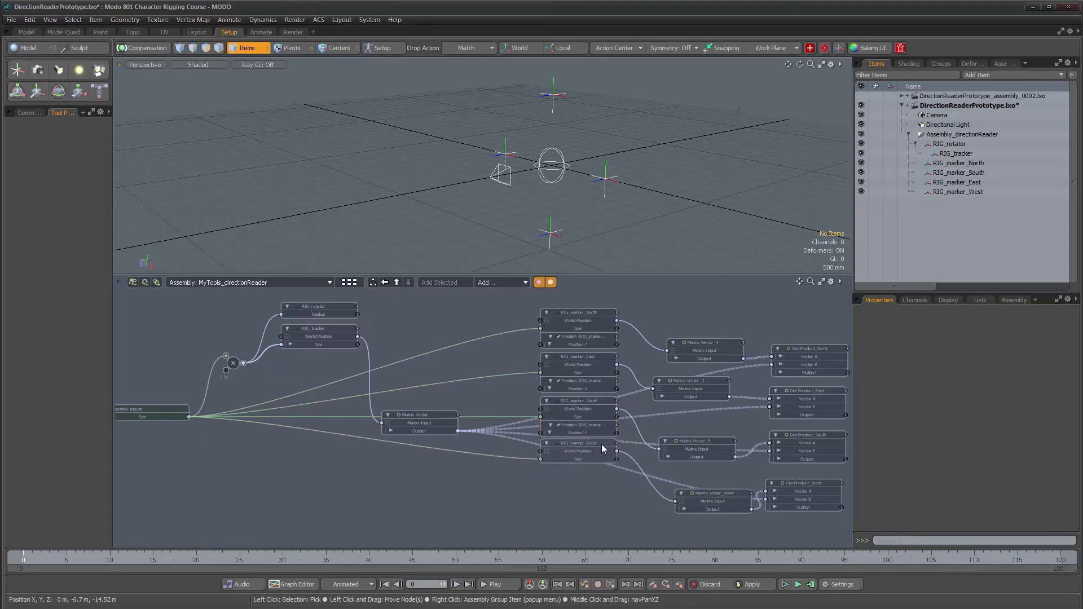
{"action": "left_click", "coordinate": [601, 444]}
{"action": "left_click_drag", "start_coordinate": [600, 444], "coordinate": [600, 446]}
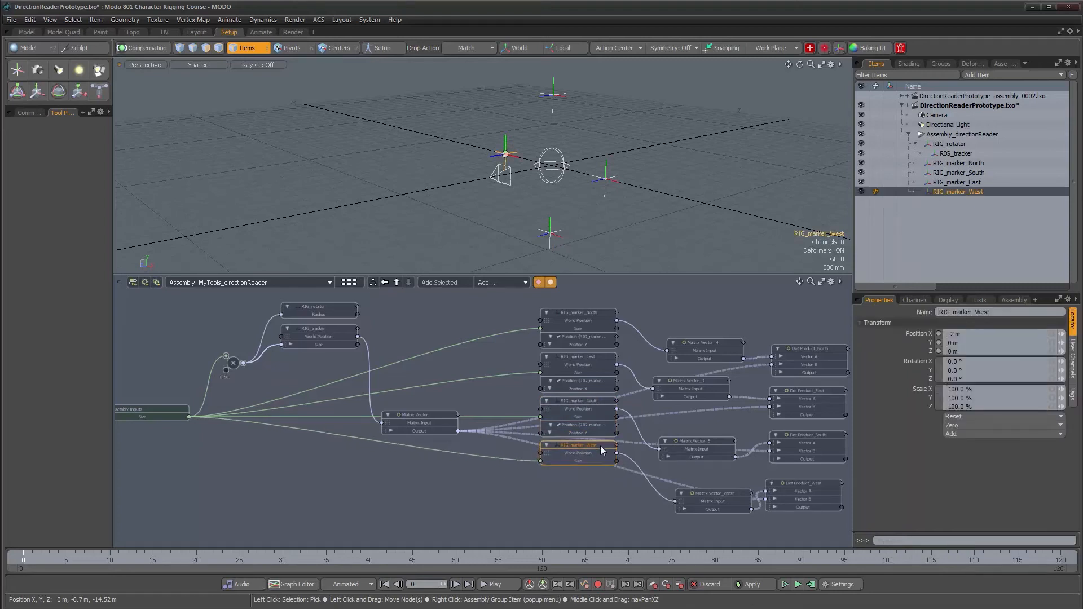
{"action": "right_click", "coordinate": [923, 332]}
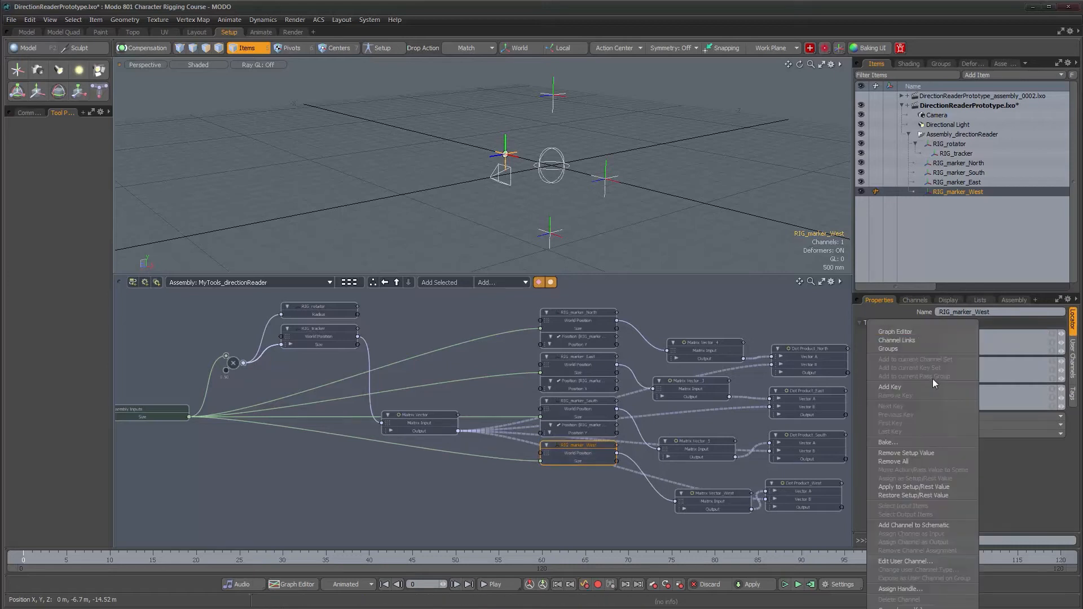
{"action": "left_click", "coordinate": [915, 524]}
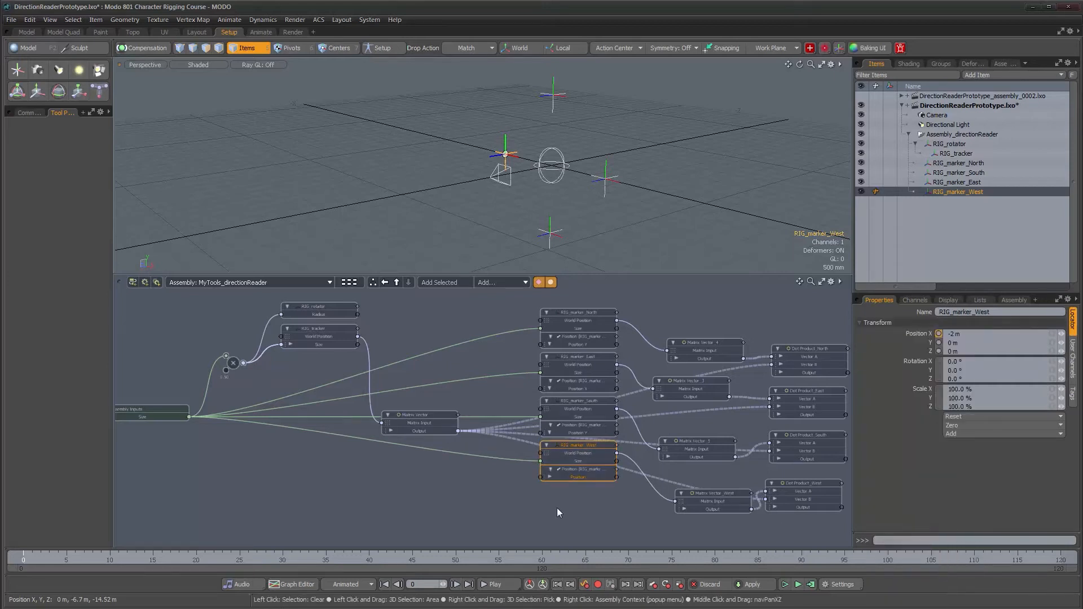
{"action": "left_click", "coordinate": [549, 476]}
Add a second Basic Math: Multiply channel modifier to the assembly schematic
{"action": "left_click_drag", "start_coordinate": [501, 463], "coordinate": [531, 463], "text": "alt"}
{"action": "right_click_drag", "start_coordinate": [531, 463], "coordinate": [535, 462], "text": "alt"}
{"action": "left_click_drag", "start_coordinate": [561, 462], "coordinate": [641, 461], "text": "alt"}
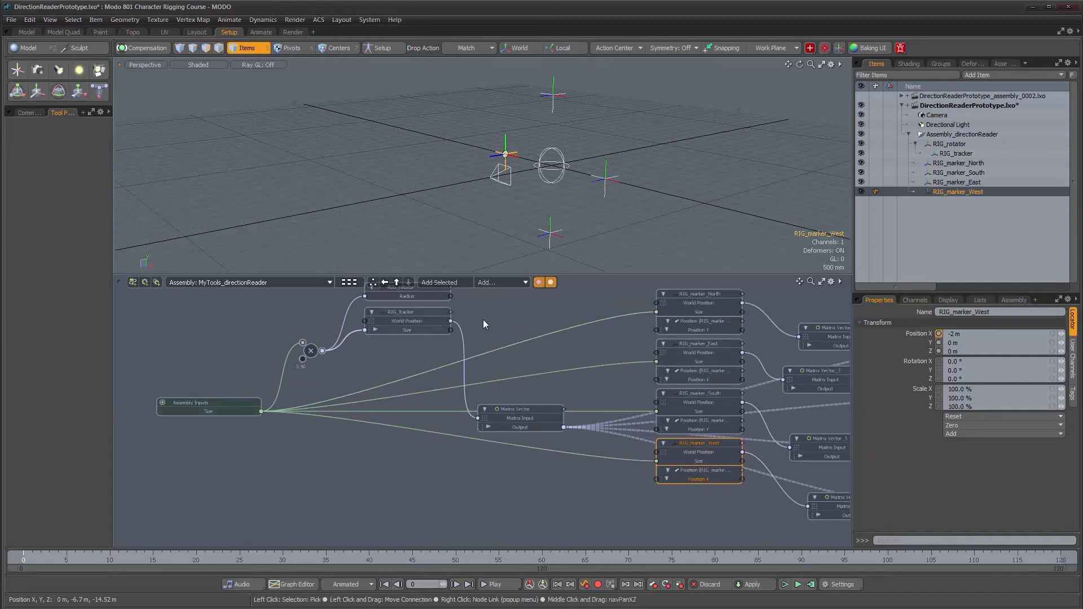
{"action": "left_click", "coordinate": [502, 298]}
{"action": "left_click", "coordinate": [502, 282]}
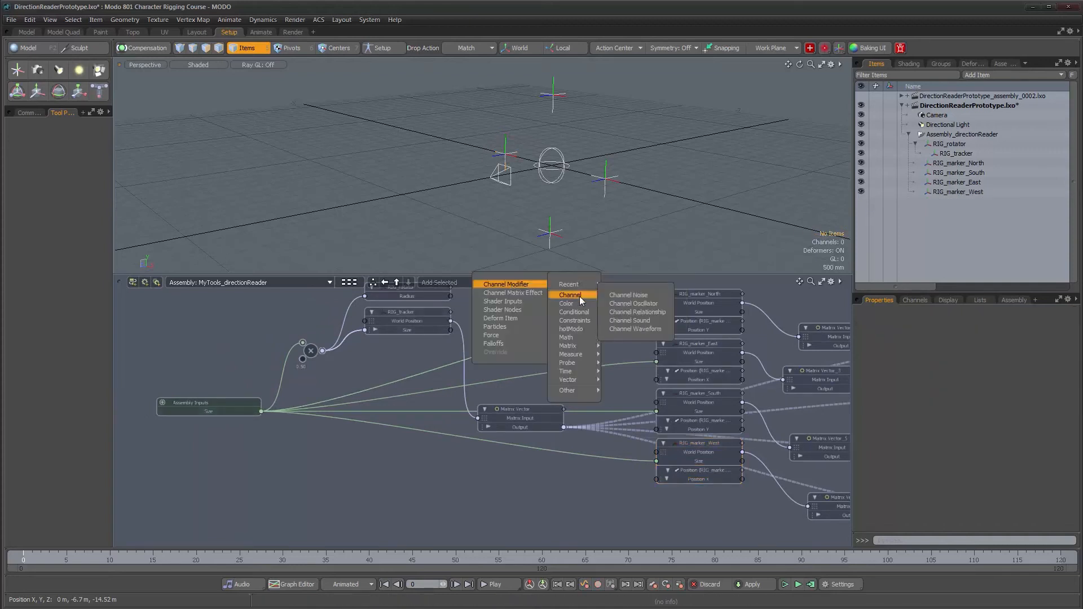
{"action": "mouse_move", "coordinate": [577, 337]}
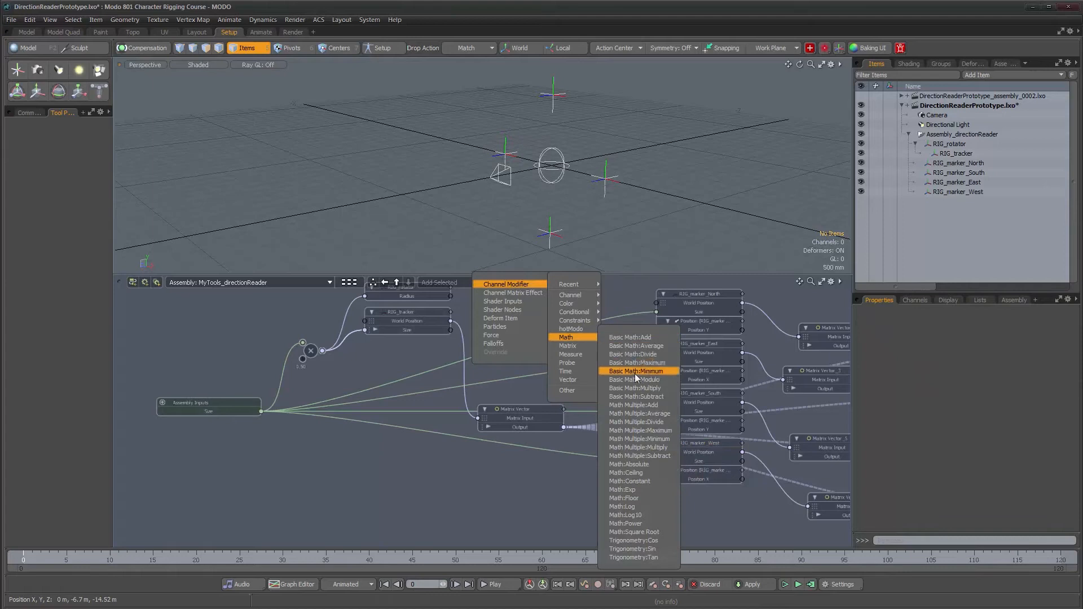
{"action": "left_click", "coordinate": [636, 388]}
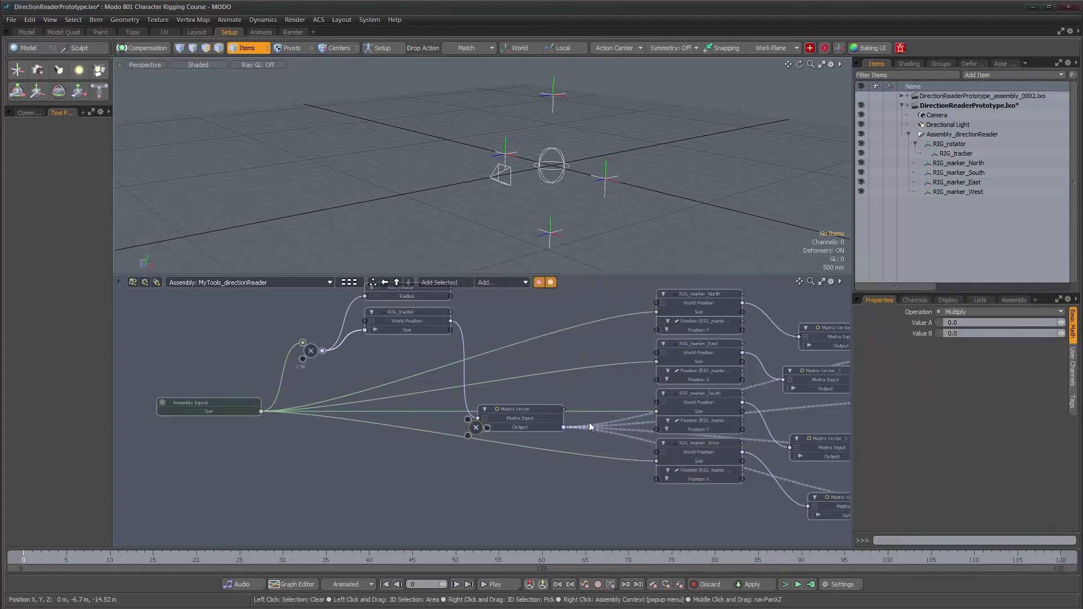
Place the new Multiply node near Assembly Inputs and connect the assembly's Size channel to its first value input
{"action": "left_click_drag", "start_coordinate": [465, 432], "coordinate": [344, 440]}
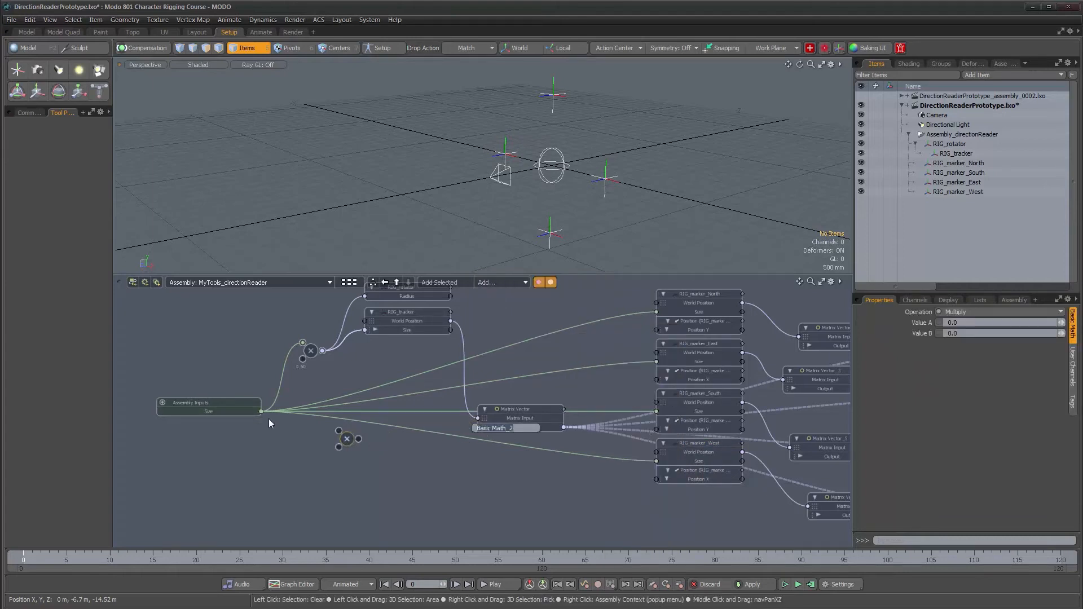
{"action": "left_click", "coordinate": [318, 436]}
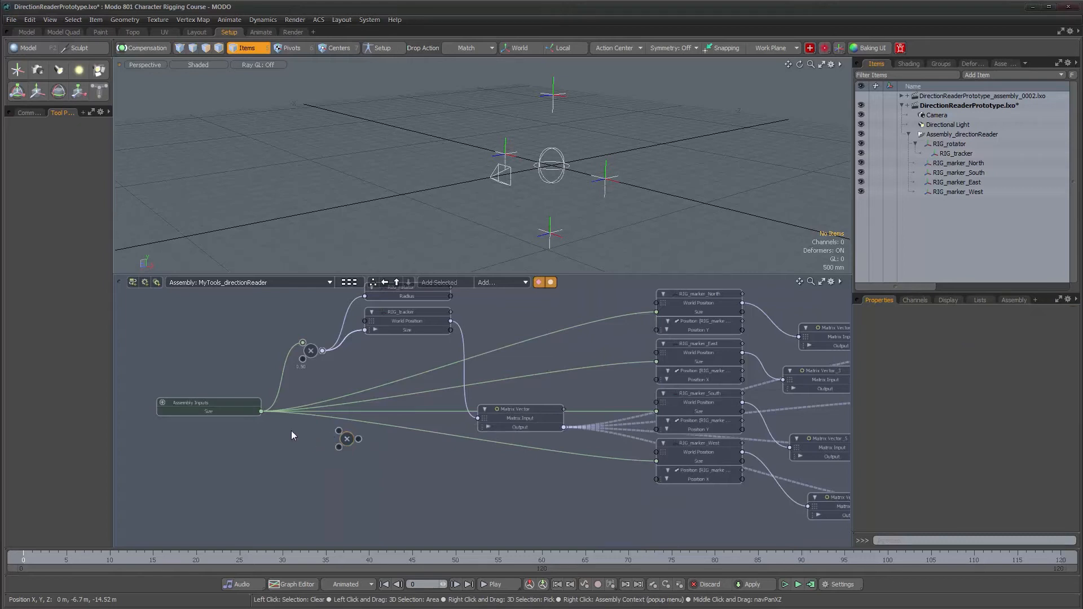
{"action": "left_click_drag", "start_coordinate": [261, 411], "coordinate": [339, 431]}
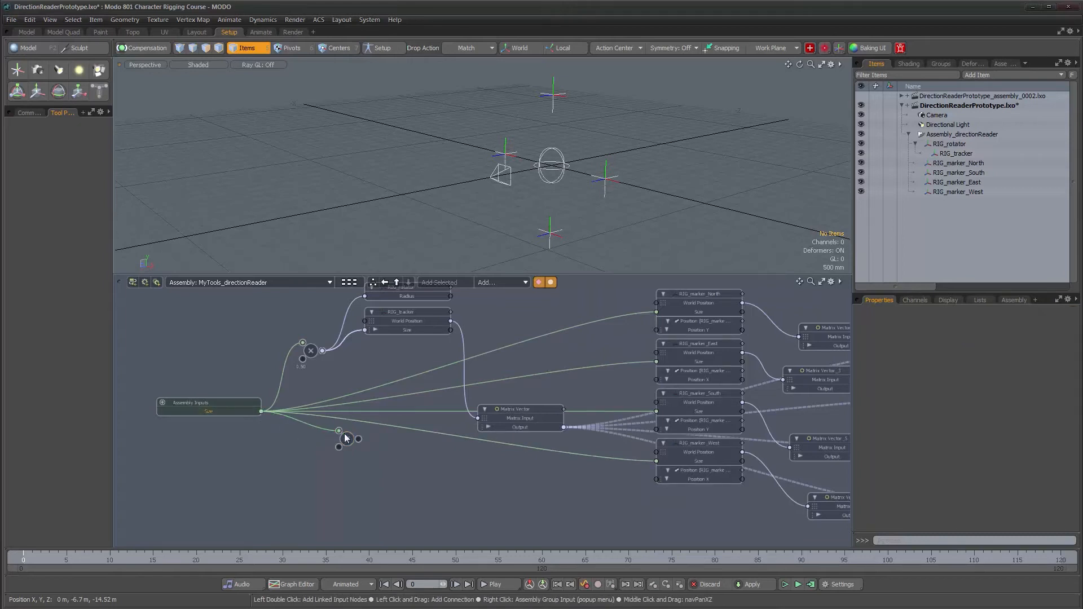
Set the new Multiply node's Value B to 2.0 and connect its output to the North marker's Position Y and East marker's Position X
{"action": "left_click", "coordinate": [347, 439]}
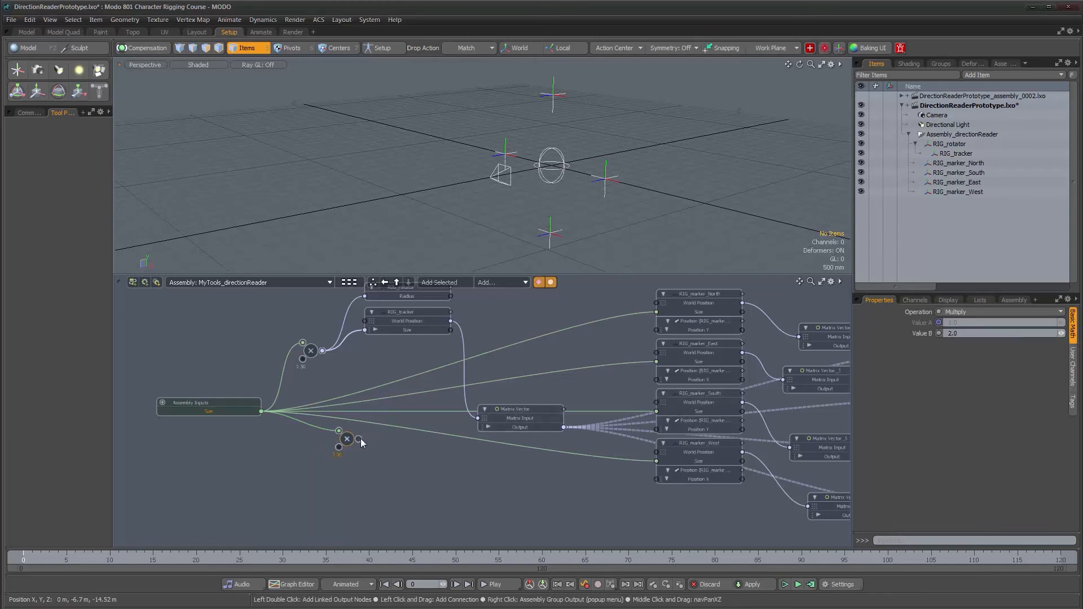
{"action": "left_click_drag", "start_coordinate": [627, 380], "coordinate": [656, 330]}
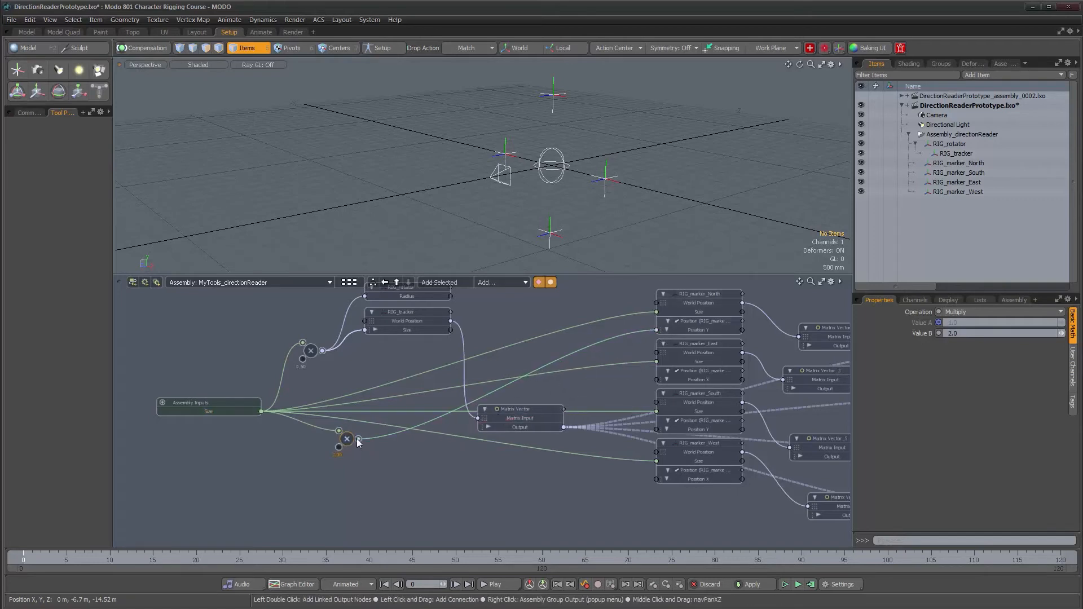
{"action": "left_click_drag", "start_coordinate": [522, 429], "coordinate": [655, 379]}
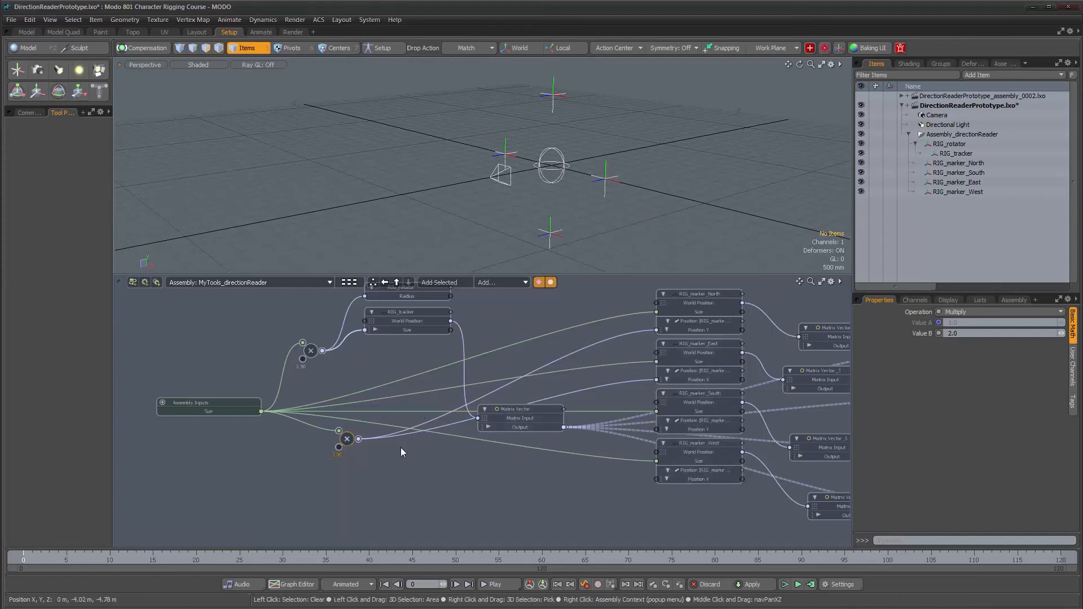
Add another Multiply channel modifier below and feed its Value A from the output of the marker-position Multiply node
{"action": "left_click", "coordinate": [428, 482]}
{"action": "left_click", "coordinate": [498, 283]}
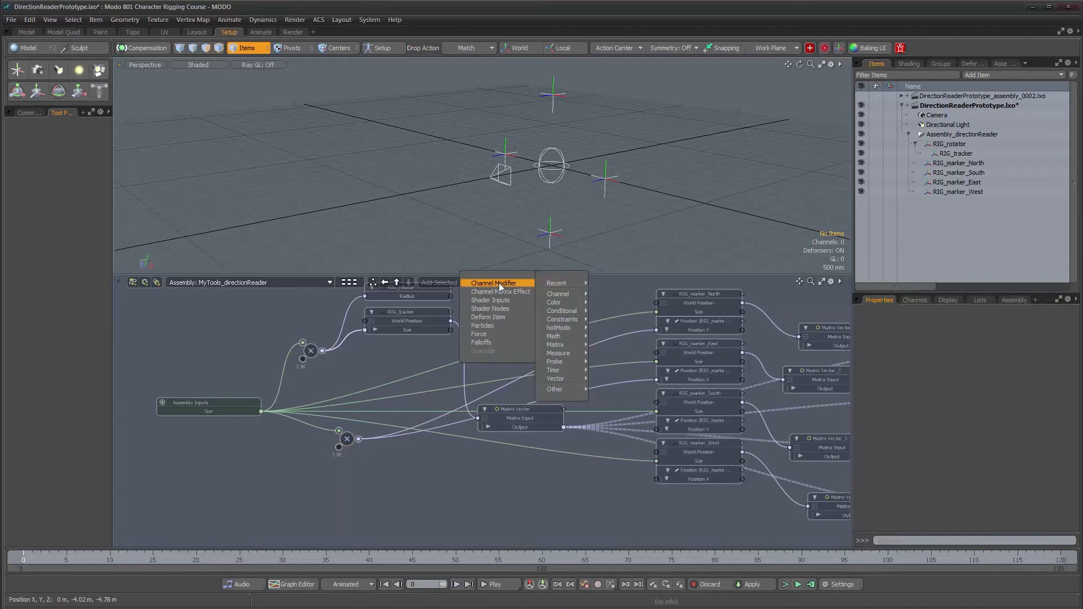
{"action": "mouse_move", "coordinate": [558, 283]}
{"action": "left_click", "coordinate": [612, 284]}
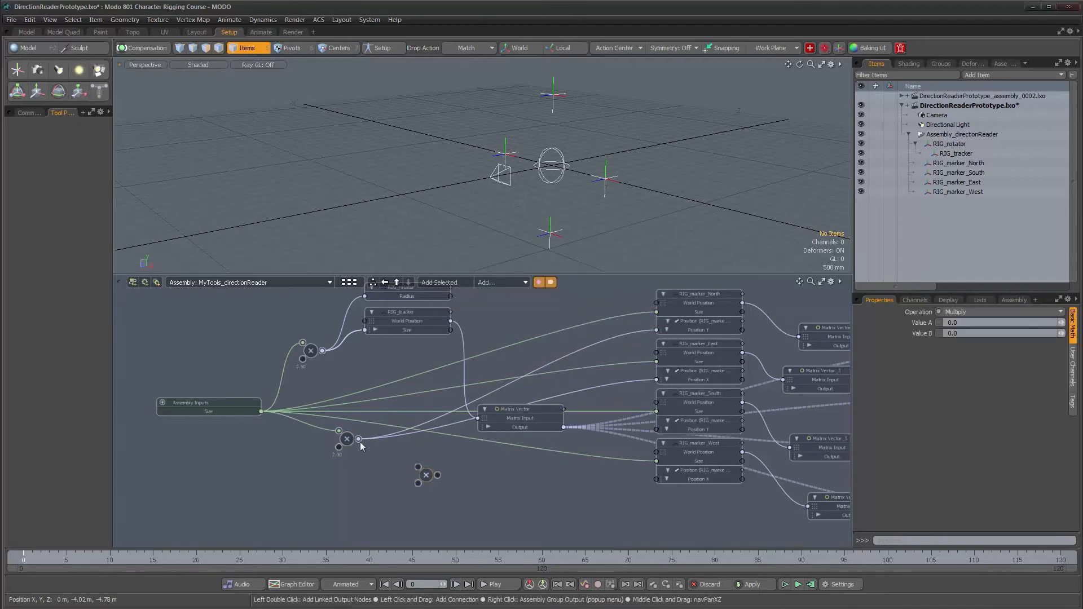
{"action": "left_click_drag", "start_coordinate": [417, 466], "coordinate": [417, 466]}
Set the new Multiply node's Value B to -1.0 and connect its output to the South marker's Position Y and West marker's Position X
{"action": "left_click_drag", "start_coordinate": [425, 475], "coordinate": [405, 475]}
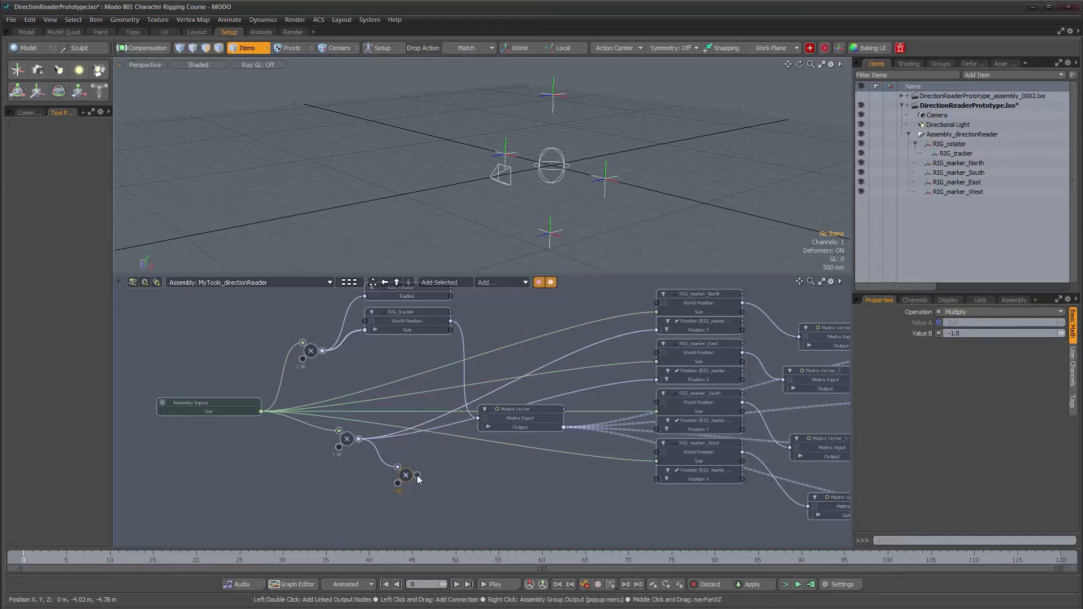
{"action": "left_click_drag", "start_coordinate": [651, 443], "coordinate": [656, 430]}
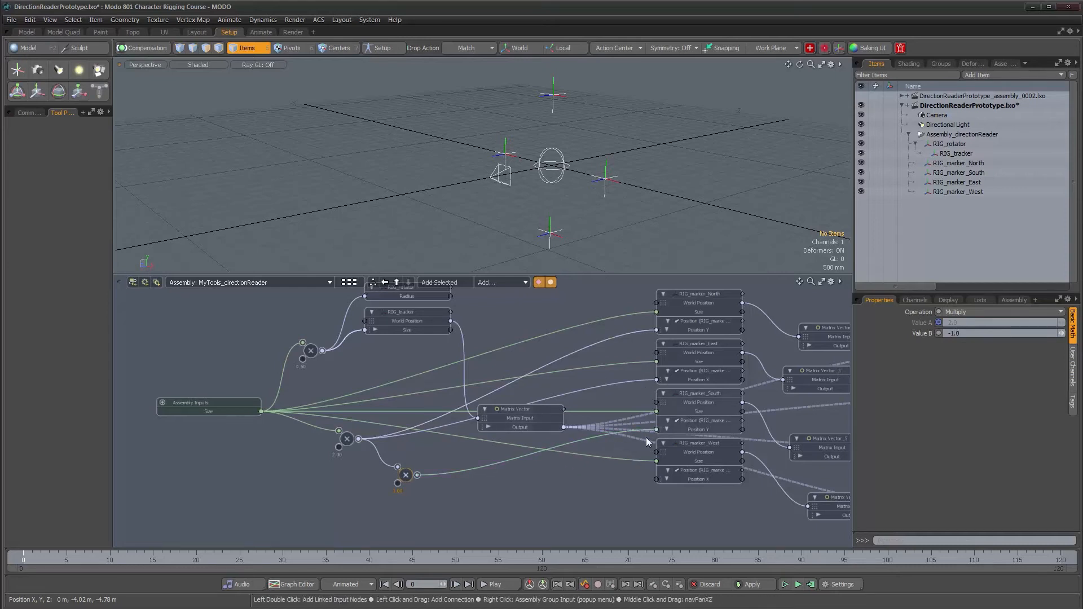
{"action": "left_click_drag", "start_coordinate": [418, 472], "coordinate": [657, 479]}
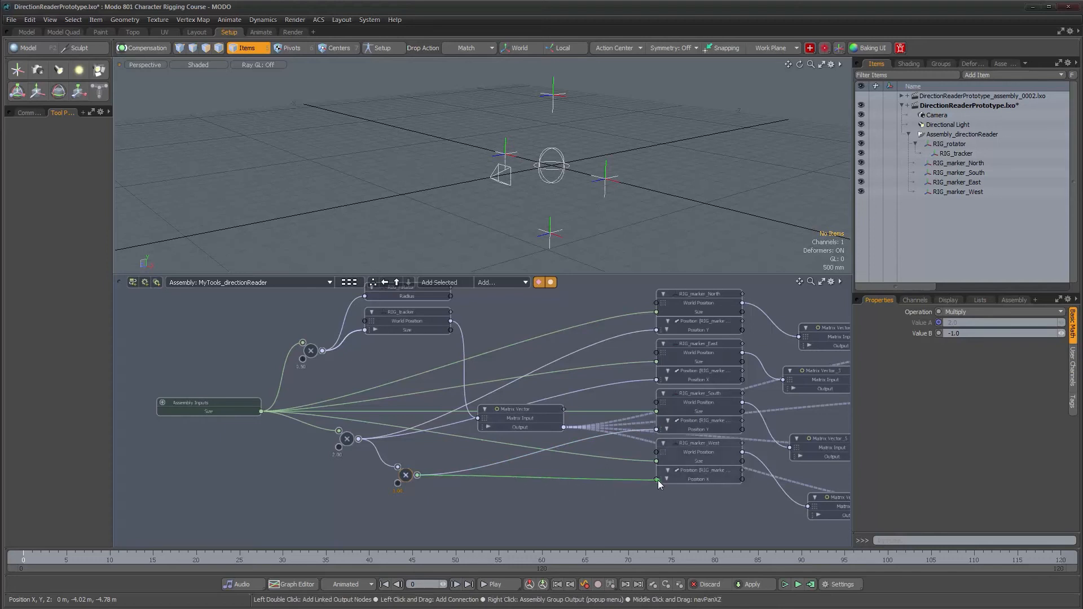
Move the RIG_tracker's Matrix Vector node above the marker stack and shift the marker, Matrix Vector and Dot Product nodes closer to the inputs
{"action": "left_click_drag", "start_coordinate": [591, 493], "coordinate": [529, 495], "text": "alt"}
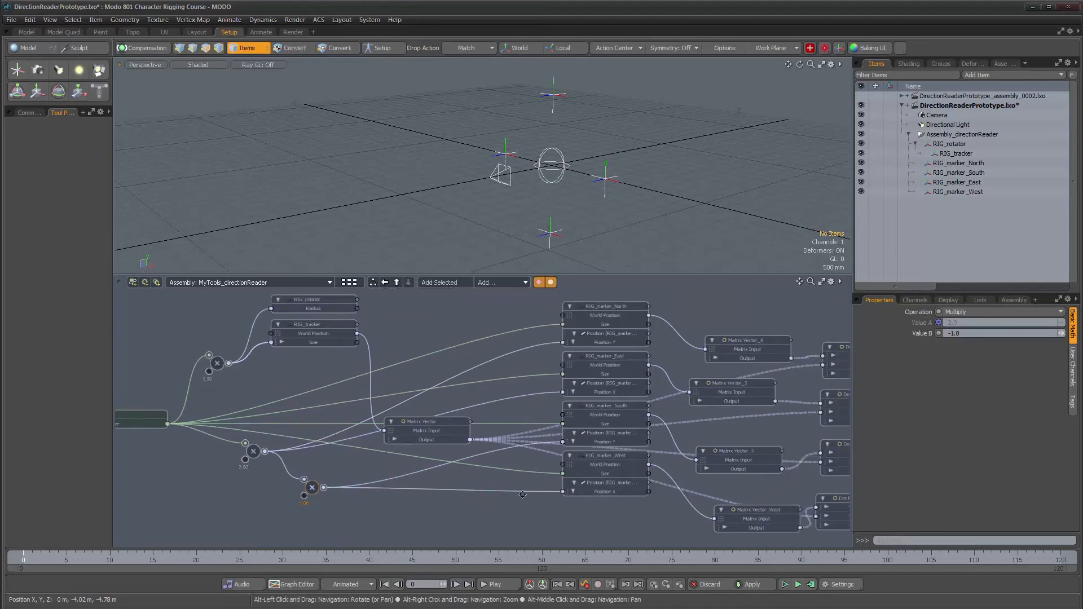
{"action": "right_click_drag", "start_coordinate": [522, 495], "coordinate": [512, 494], "text": "alt"}
{"action": "left_click_drag", "start_coordinate": [513, 495], "coordinate": [513, 483], "text": "alt"}
{"action": "left_click_drag", "start_coordinate": [466, 428], "coordinate": [667, 389]}
{"action": "left_click_drag", "start_coordinate": [542, 433], "coordinate": [478, 366], "text": "alt"}
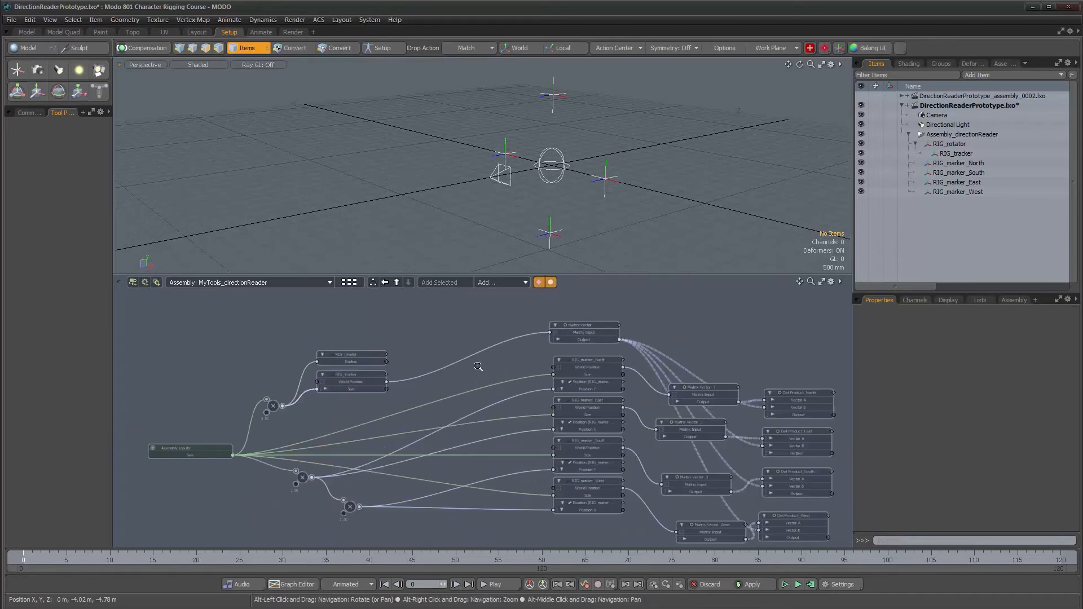
{"action": "scroll", "coordinate": [478, 367], "scroll_direction": "down", "scroll_amount": 2}
{"action": "left_click_drag", "start_coordinate": [511, 331], "coordinate": [763, 536]}
{"action": "left_click_drag", "start_coordinate": [715, 478], "coordinate": [635, 493]}
{"action": "scroll", "coordinate": [412, 449], "scroll_direction": "up", "scroll_amount": 1}
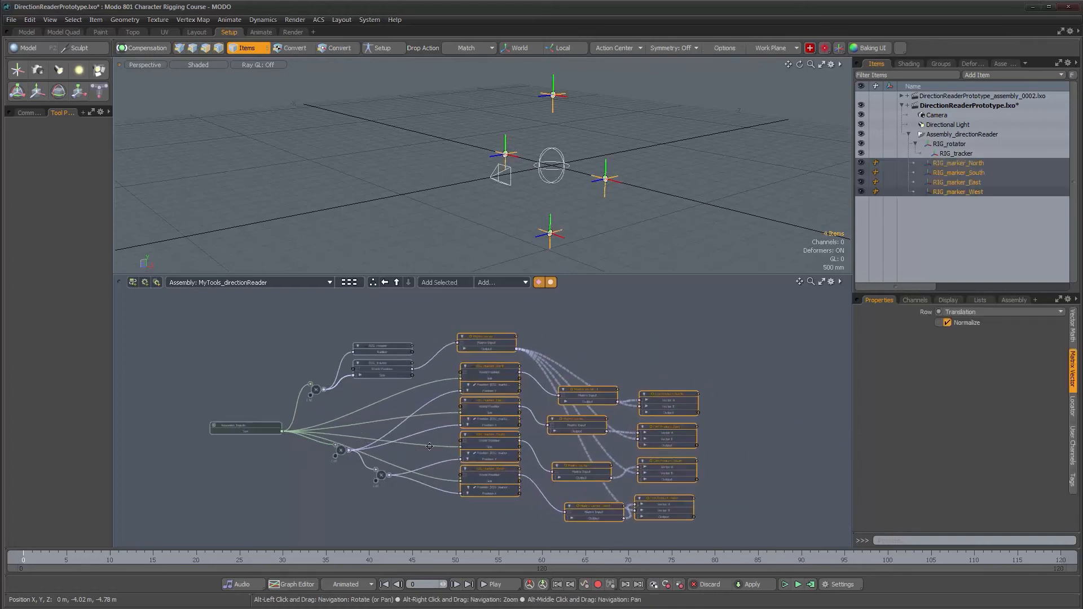
{"action": "left_click", "coordinate": [429, 446]}
{"action": "middle_click_drag", "start_coordinate": [285, 436], "coordinate": [322, 430]}
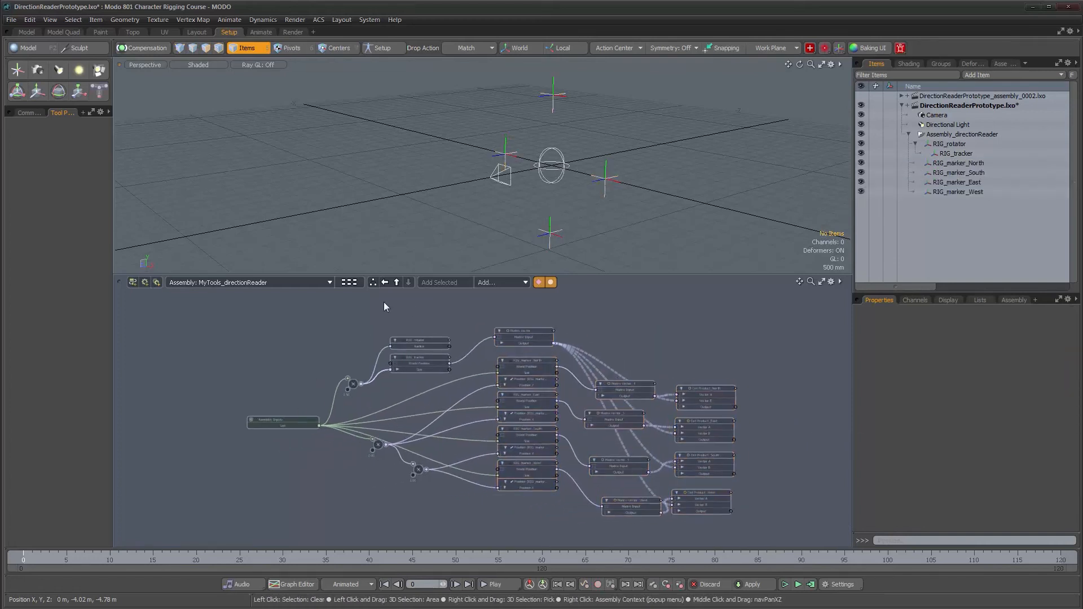
From the workspace level, test the MyTools_directionReader assembly's Size channel by varying it, and set it back to 1.0
{"action": "left_click", "coordinate": [396, 282]}
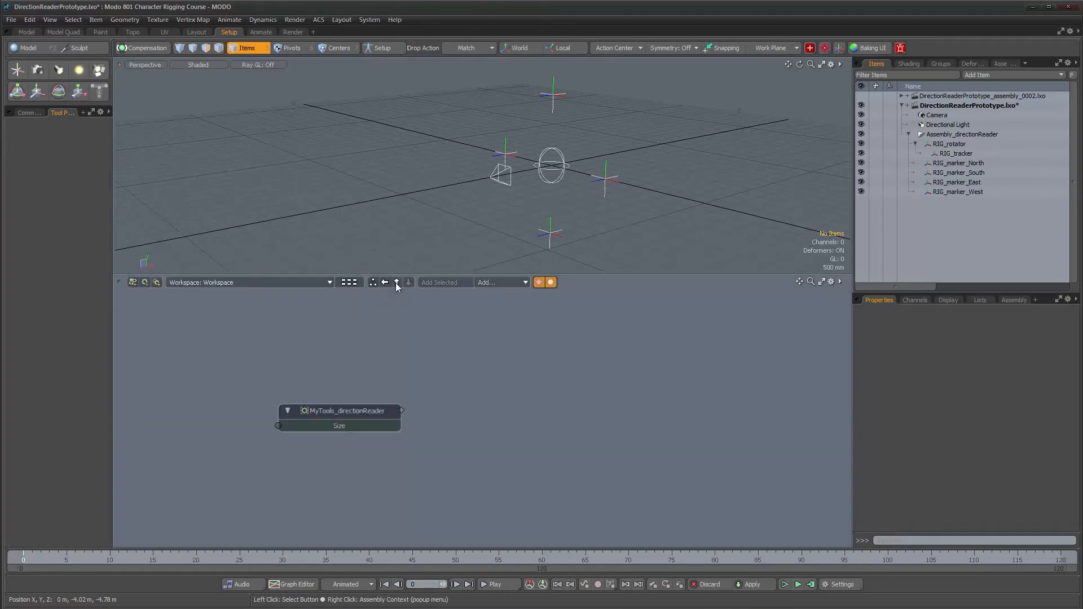
{"action": "left_click", "coordinate": [358, 411]}
{"action": "left_click", "coordinate": [1072, 364]}
{"action": "left_click_drag", "start_coordinate": [1060, 323], "coordinate": [1020, 323]}
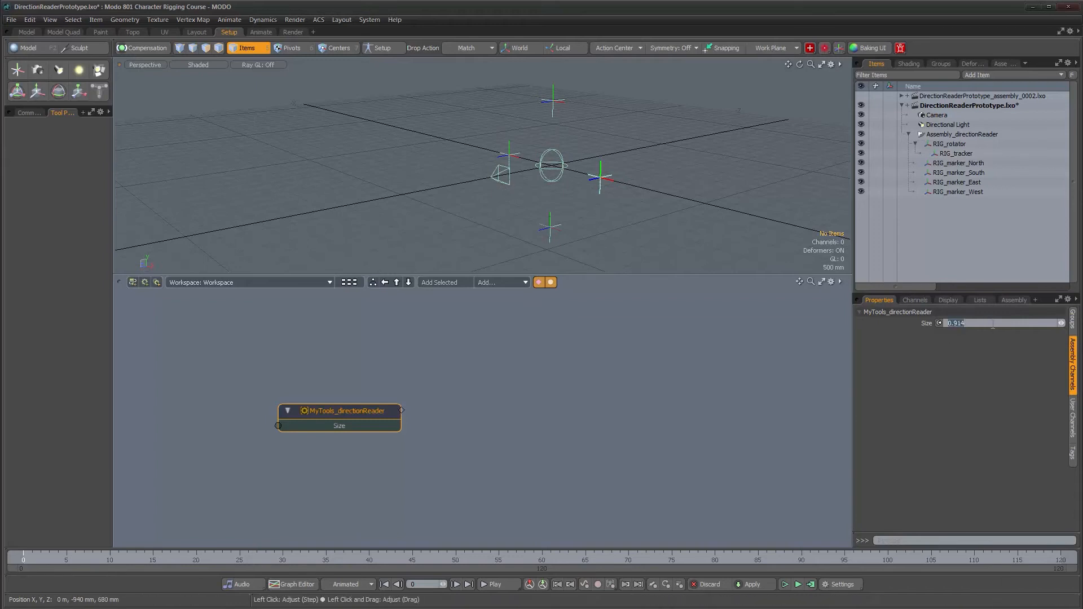
{"action": "type", "text": "1"}
{"action": "key", "text": "Return"}
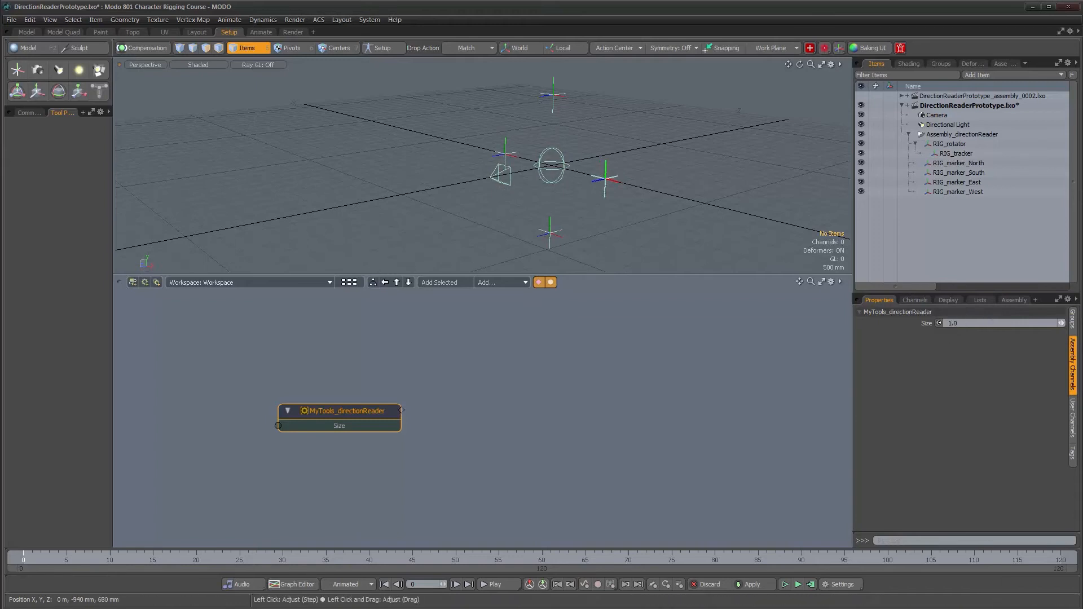
Reopen the MyTools_directionReader assembly and add RIG_tracker's Position Z channel to the schematic
{"action": "double_click", "coordinate": [360, 413]}
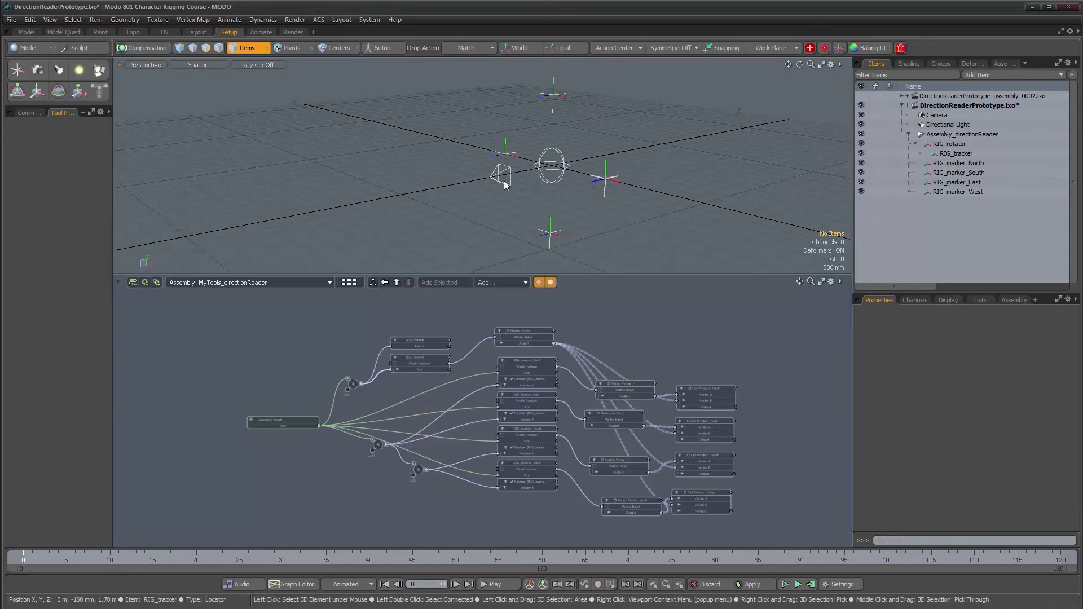
{"action": "left_click", "coordinate": [503, 183]}
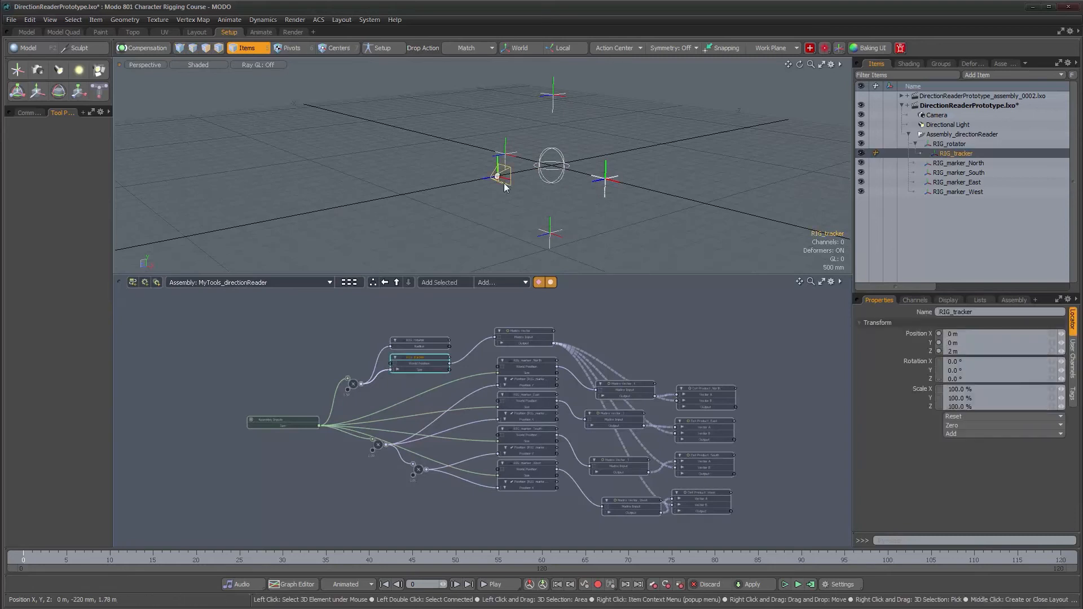
{"action": "right_click", "coordinate": [924, 350]}
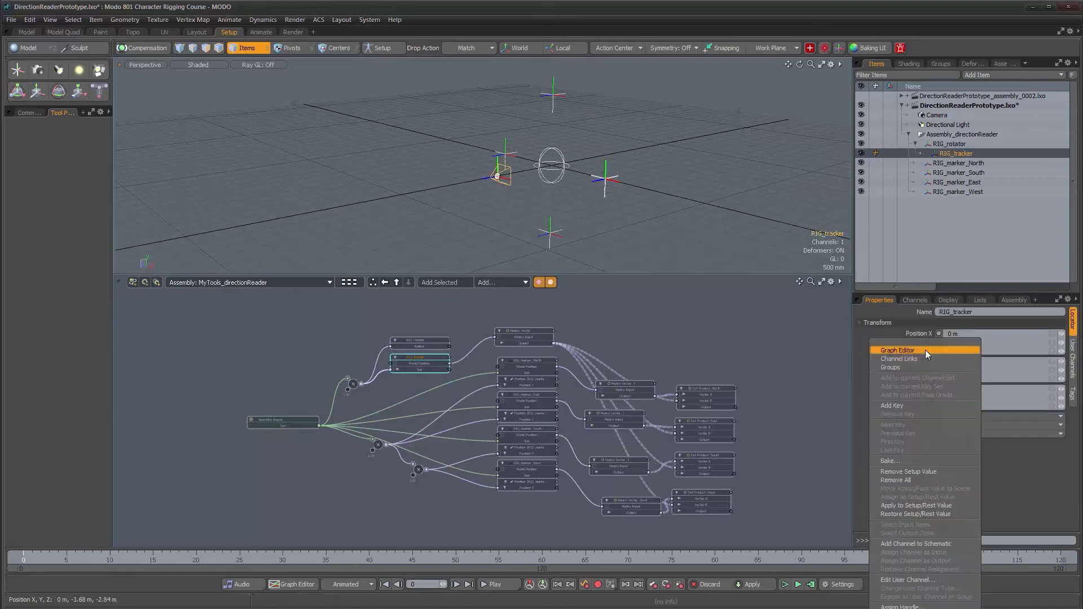
{"action": "left_click", "coordinate": [919, 543]}
Move the Multiply node with Value B 2.0 closer to Assembly Inputs and connect its output to RIG_tracker's Position Z
{"action": "left_click_drag", "start_coordinate": [427, 357], "coordinate": [589, 381]}
{"action": "scroll", "coordinate": [589, 381], "scroll_direction": "up", "scroll_amount": 1}
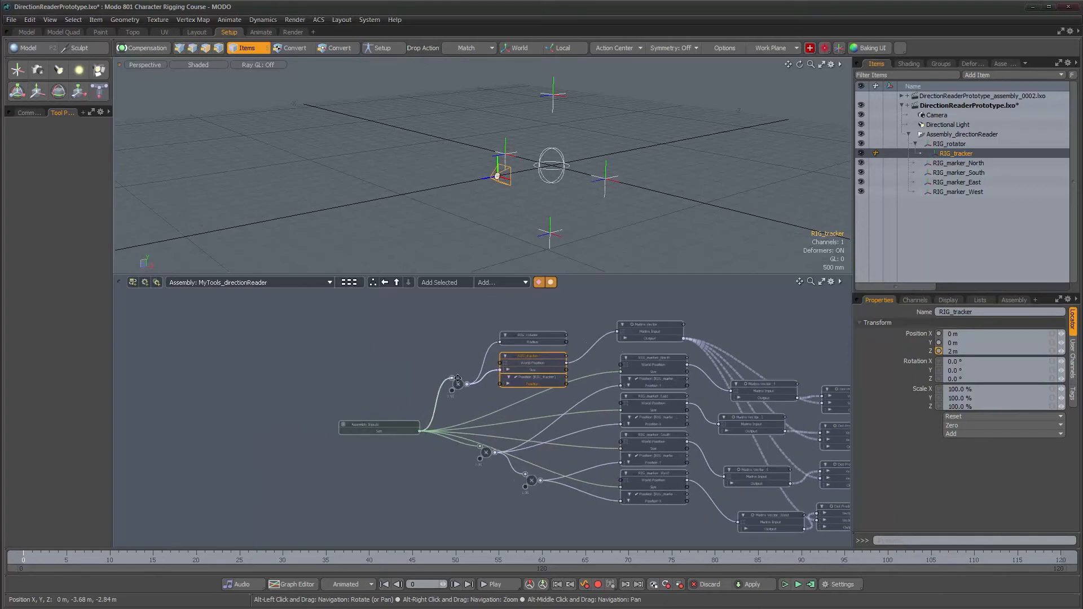
{"action": "mouse_move", "coordinate": [491, 453]}
{"action": "left_mouse_down"}
{"action": "mouse_move", "coordinate": [453, 456]}
{"action": "mouse_move", "coordinate": [500, 384]}
{"action": "left_mouse_up"}
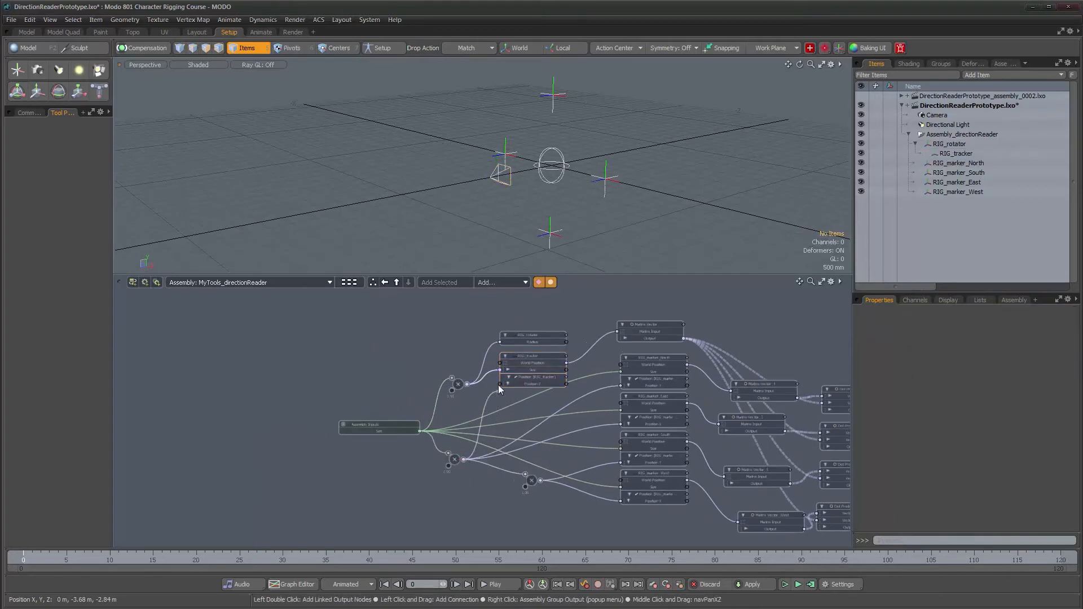
Tidy the two marker-position Multiply nodes, bringing the -1.0 node closer to the 2.0 node
{"action": "left_click_drag", "start_coordinate": [610, 420], "coordinate": [499, 405], "text": "alt"}
{"action": "right_click_drag", "start_coordinate": [500, 405], "coordinate": [522, 404], "text": "alt"}
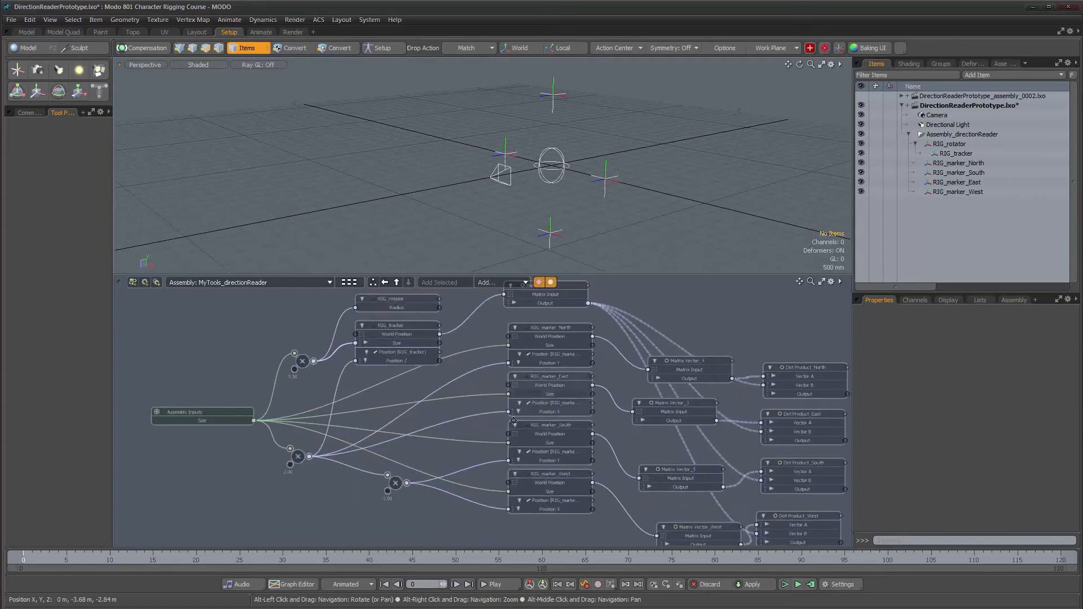
{"action": "left_click_drag", "start_coordinate": [514, 420], "coordinate": [507, 440], "text": "alt"}
{"action": "right_click_drag", "start_coordinate": [506, 440], "coordinate": [499, 441], "text": "alt"}
{"action": "left_click_drag", "start_coordinate": [295, 473], "coordinate": [294, 469]}
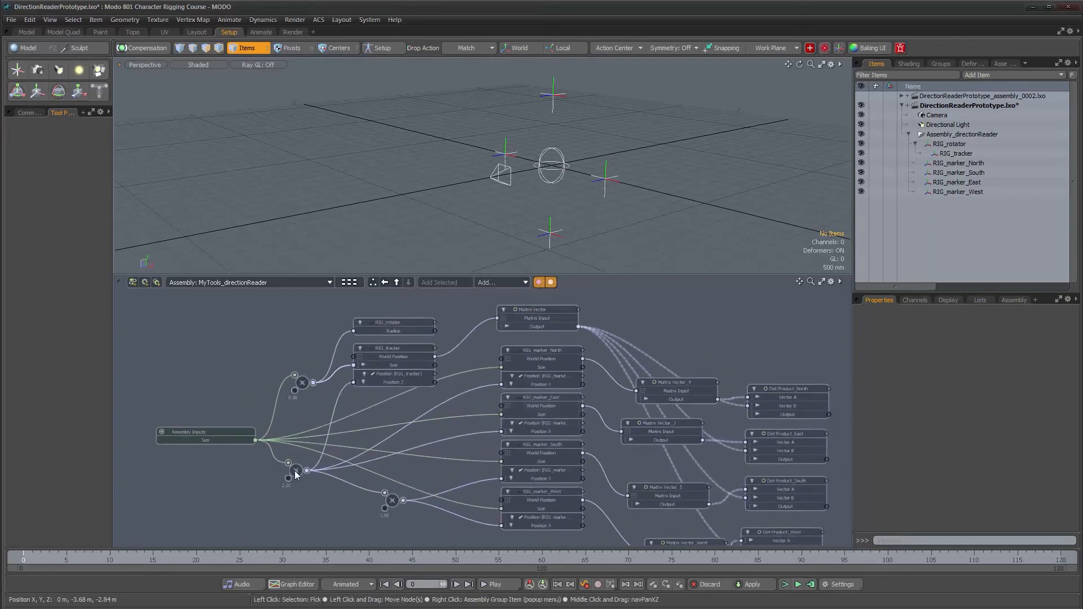
{"action": "left_click_drag", "start_coordinate": [390, 504], "coordinate": [365, 509]}
{"action": "right_click_drag", "start_coordinate": [555, 473], "coordinate": [539, 473], "text": "alt"}
{"action": "left_click_drag", "start_coordinate": [540, 472], "coordinate": [442, 462], "text": "alt"}
{"action": "right_click_drag", "start_coordinate": [443, 462], "coordinate": [435, 462], "text": "alt"}
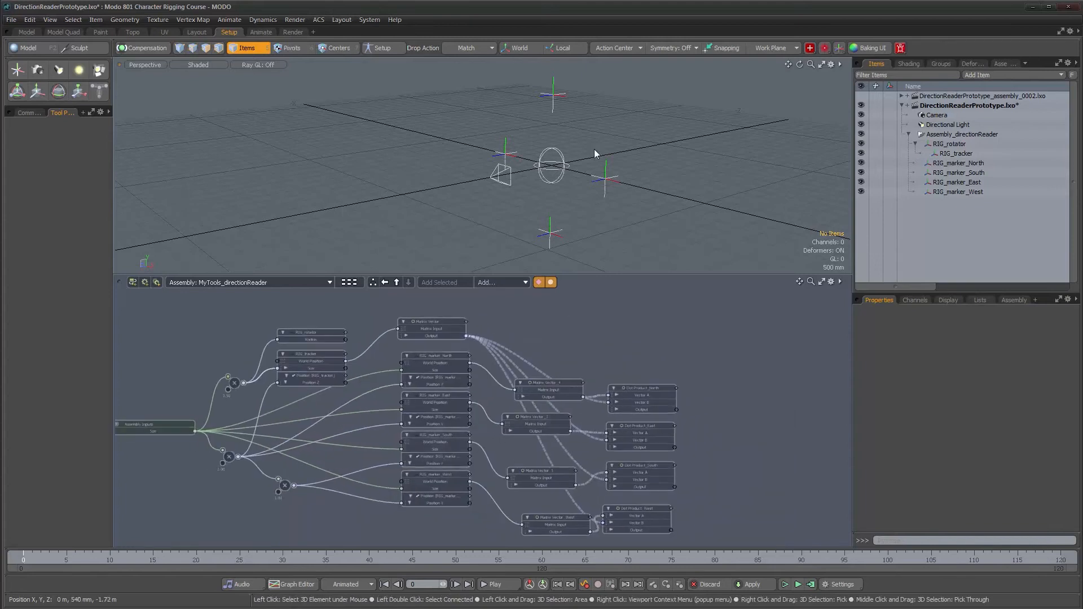
Return the schematic from the assembly's contents to the workspace level and inspect the direction reader rig in the 3D view
{"action": "left_click_drag", "start_coordinate": [630, 191], "coordinate": [633, 214], "text": "alt"}
{"action": "left_click", "coordinate": [397, 282]}
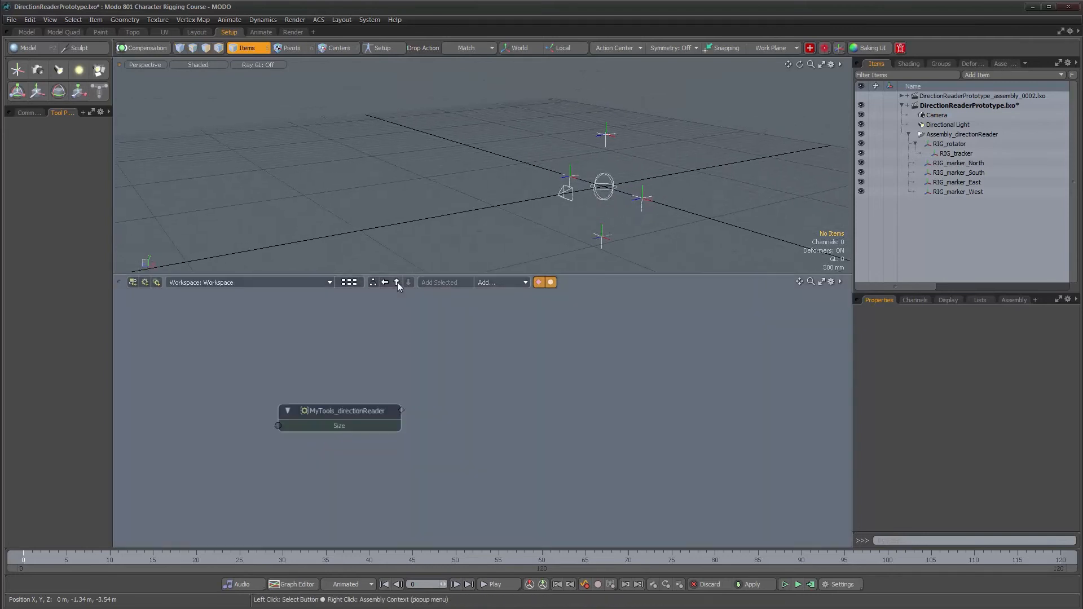
{"action": "left_click_drag", "start_coordinate": [686, 147], "coordinate": [607, 180], "text": "alt"}
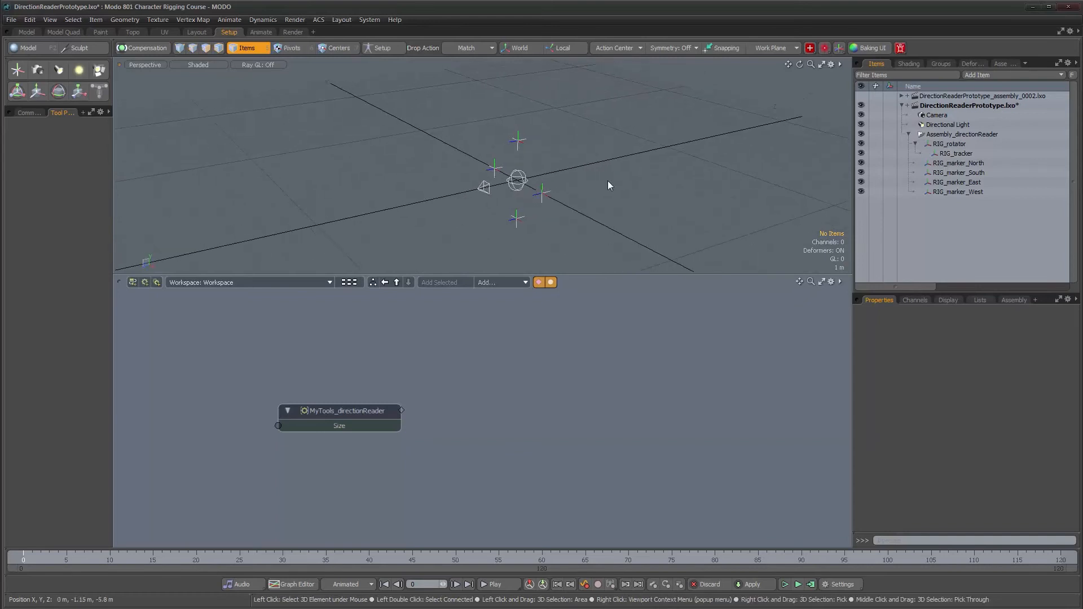
{"action": "left_click_drag", "start_coordinate": [668, 171], "coordinate": [578, 184], "text": "alt"}
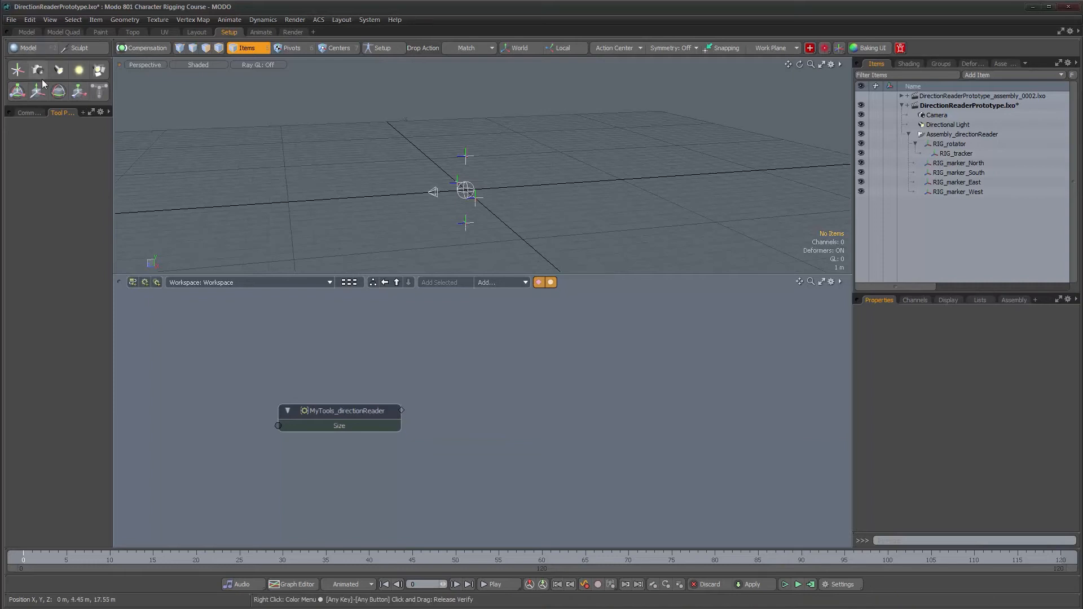
Draw a three-joint leg chain with the Skeleton tool on the ground plane beside the direction reader rig
{"action": "left_click", "coordinate": [25, 49]}
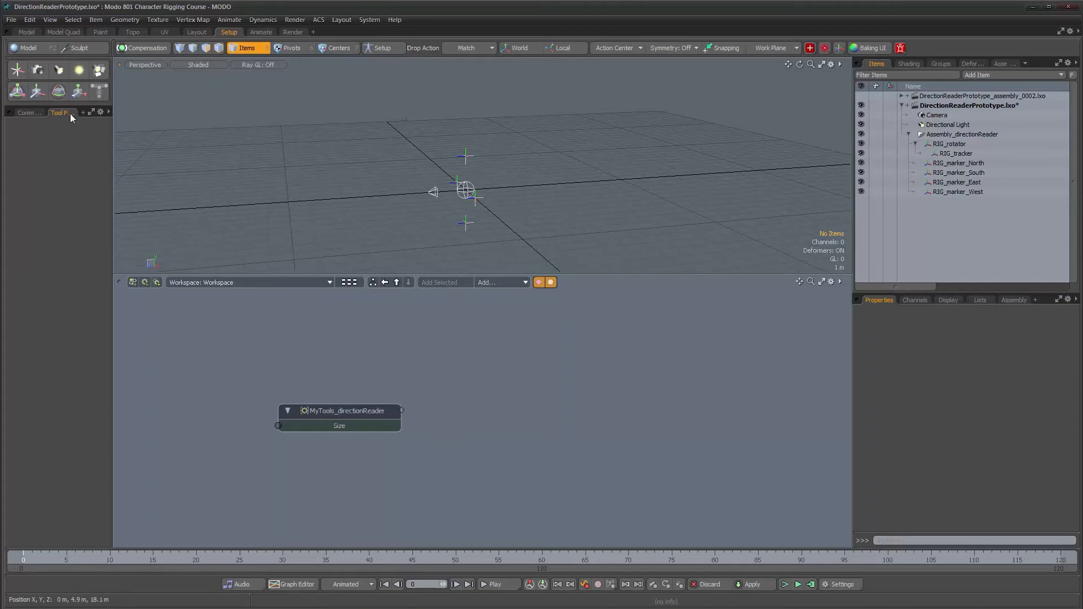
{"action": "left_click", "coordinate": [25, 112]}
{"action": "left_click", "coordinate": [105, 131]}
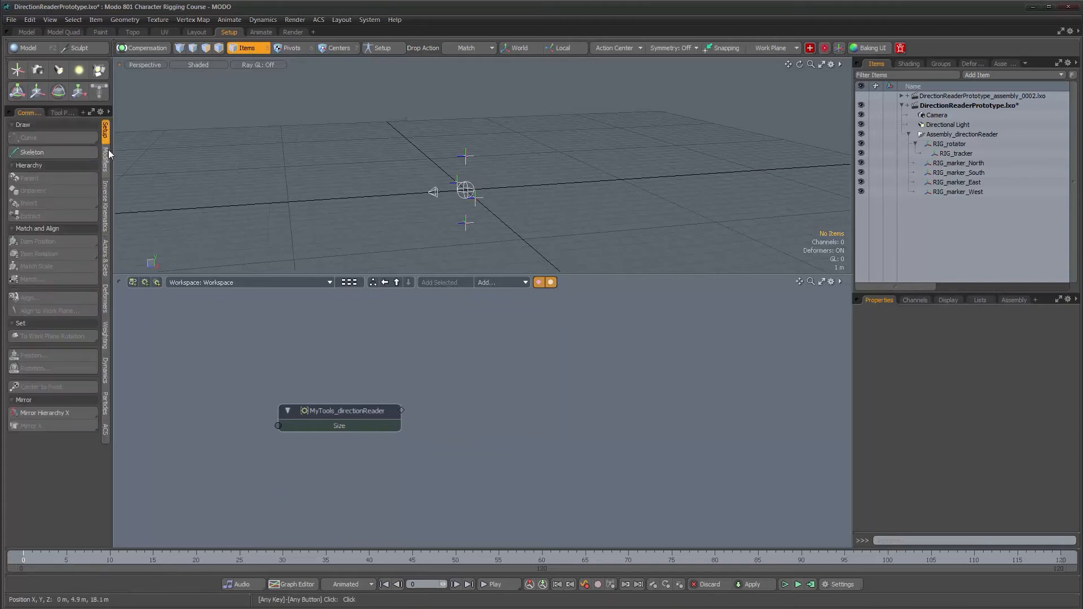
{"action": "left_click", "coordinate": [54, 152]}
{"action": "mouse_move", "coordinate": [592, 214]}
{"action": "left_mouse_down", "text": "alt"}
{"action": "mouse_move", "coordinate": [667, 240]}
{"action": "mouse_move", "coordinate": [657, 186]}
{"action": "left_mouse_up", "text": "alt"}
{"action": "left_click", "coordinate": [655, 144]}
{"action": "left_click", "coordinate": [578, 158]}
{"action": "left_click", "coordinate": [544, 205]}
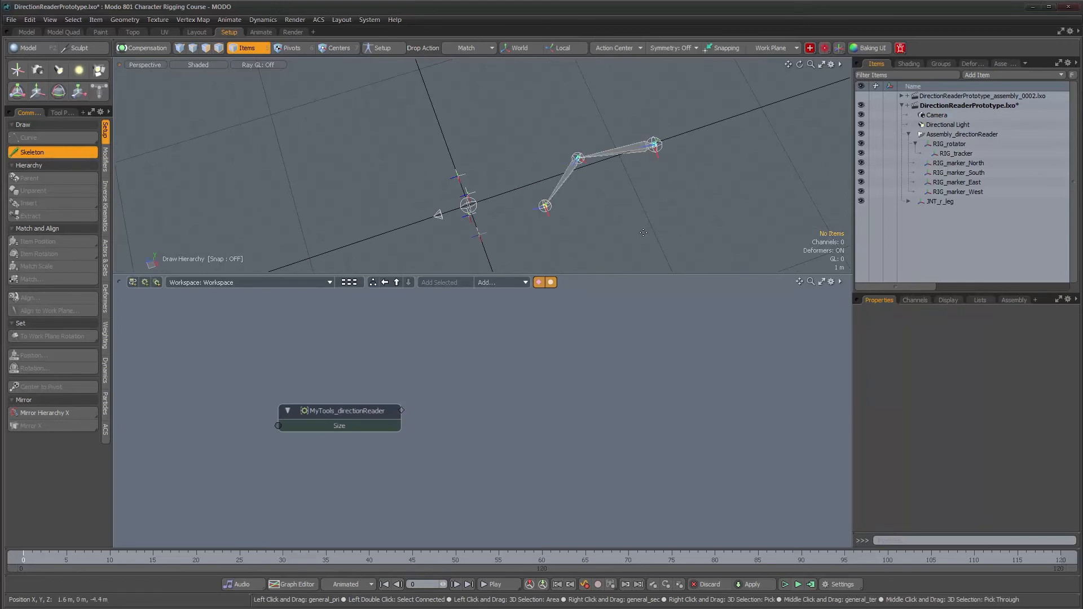
{"action": "key", "text": "space"}
Rotate the JNT_r_leg root joint about 33.5° around X so the leg chain tilts downward
{"action": "left_click_drag", "start_coordinate": [662, 201], "coordinate": [638, 137], "text": "alt"}
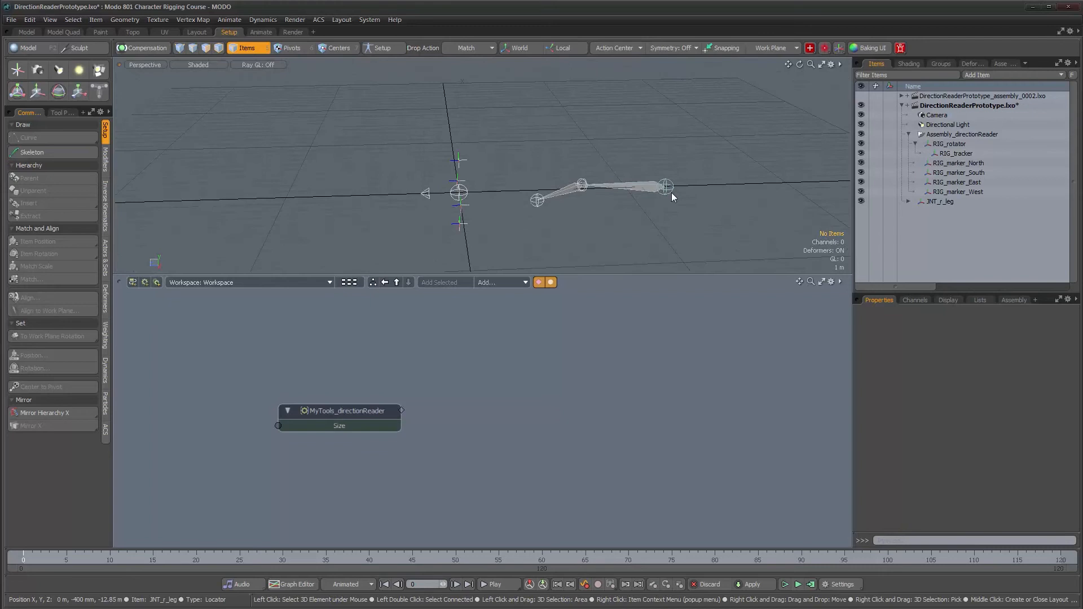
{"action": "left_click", "coordinate": [671, 192]}
{"action": "key", "text": "e"}
{"action": "left_click_drag", "start_coordinate": [630, 148], "coordinate": [607, 176]}
{"action": "middle_click_drag", "start_coordinate": [692, 199], "coordinate": [601, 170], "text": "alt"}
{"action": "right_click_drag", "start_coordinate": [602, 171], "coordinate": [634, 174], "text": "alt"}
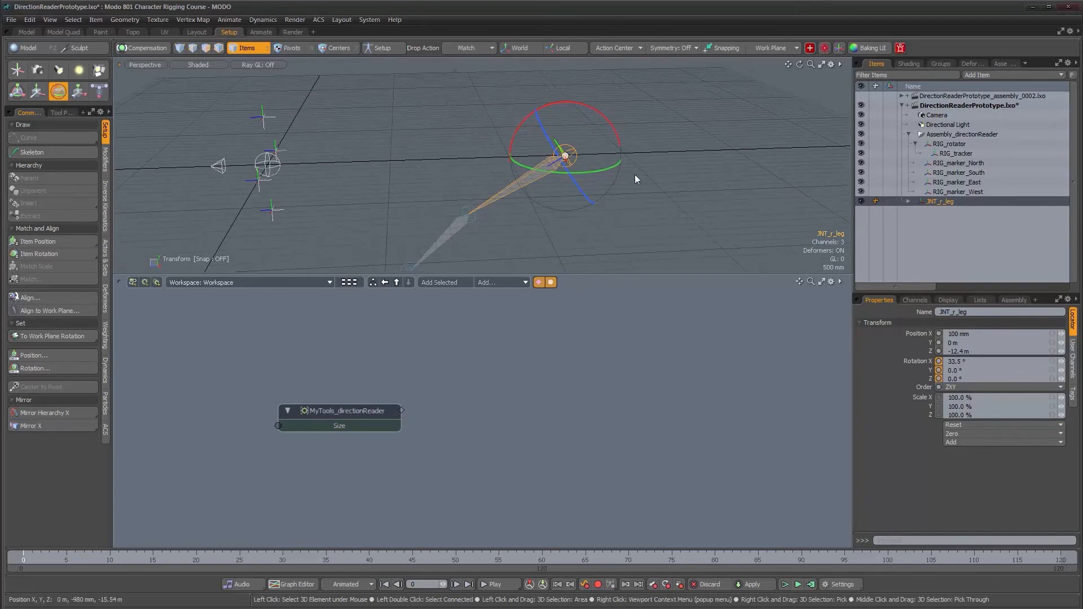
{"action": "key", "text": "space"}
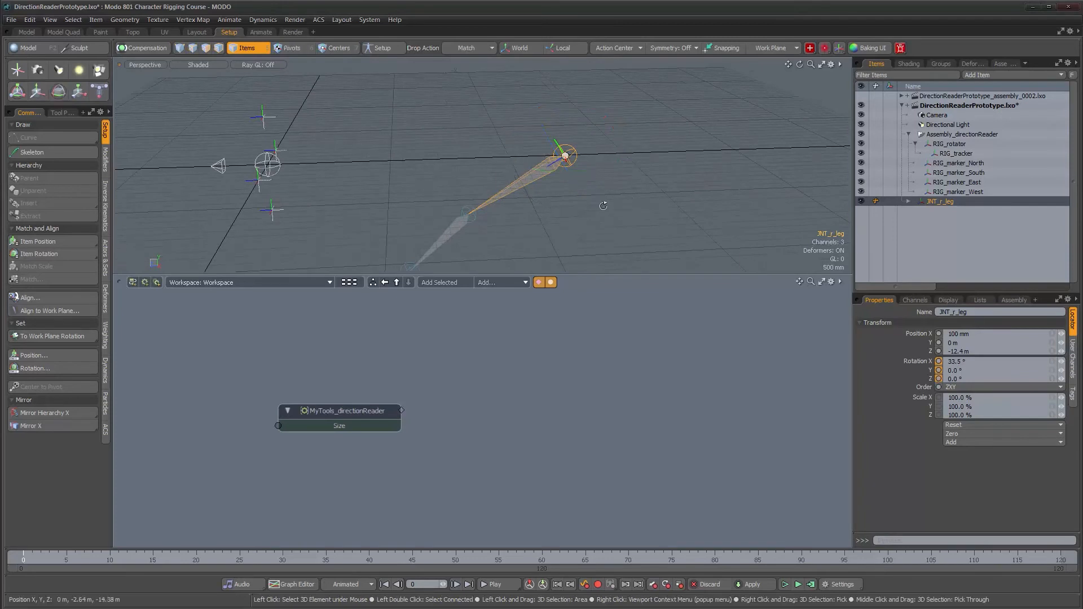
Open the MyTools_directionReader assembly in the schematic
{"action": "scroll", "coordinate": [631, 198], "scroll_direction": "down", "scroll_amount": 1}
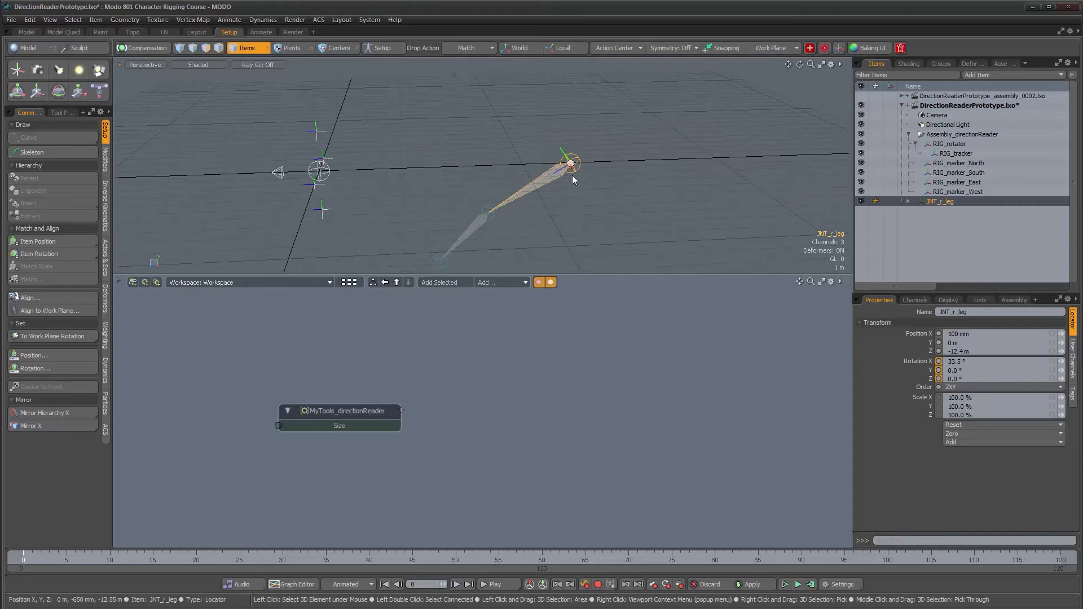
{"action": "double_click", "coordinate": [337, 410]}
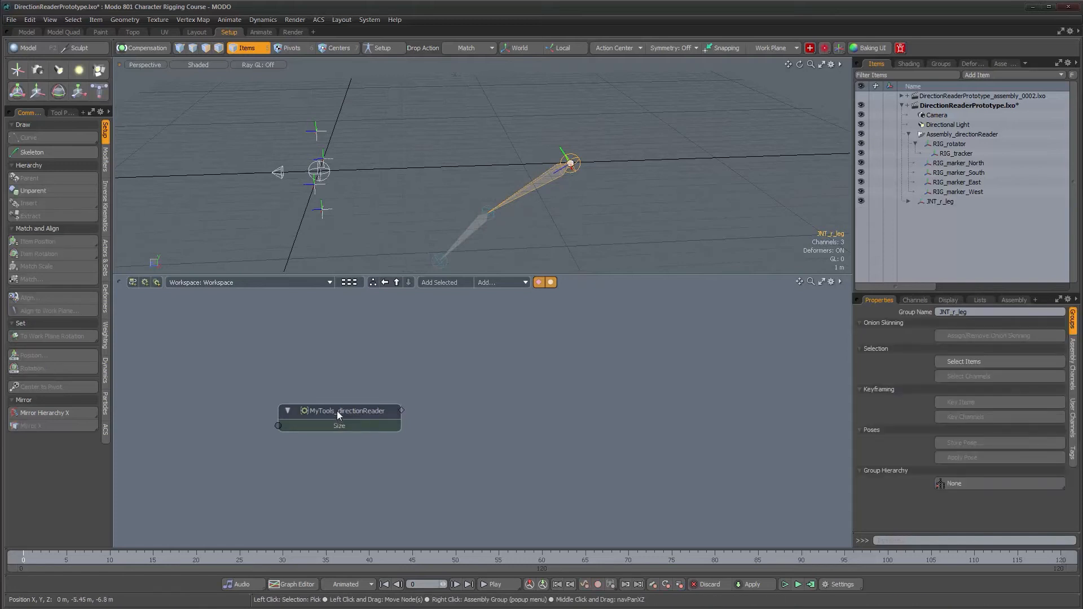
Open the MyTools_directionReader assembly's node graph and stack its Dot Product nodes in an evenly spaced column
{"action": "left_click_drag", "start_coordinate": [340, 431], "coordinate": [458, 428], "text": "alt"}
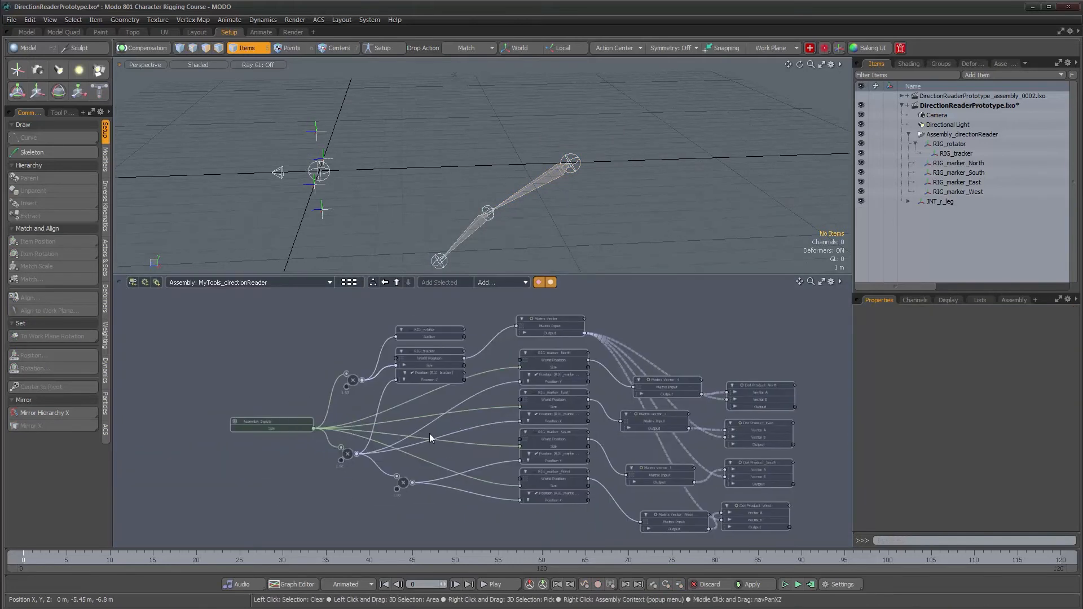
{"action": "left_click_drag", "start_coordinate": [810, 472], "coordinate": [600, 444], "text": "alt"}
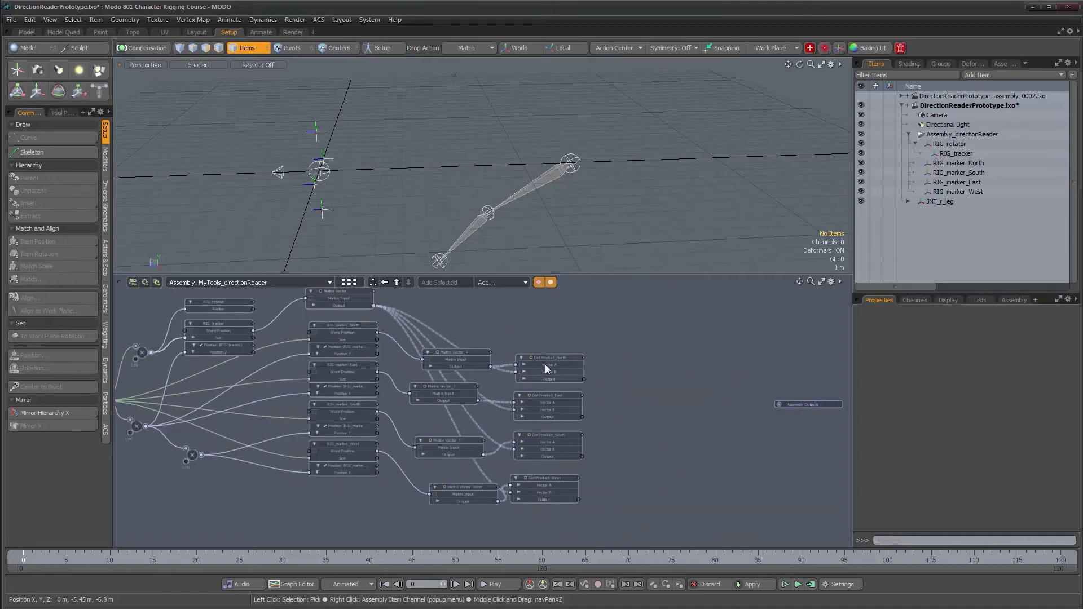
{"action": "left_click_drag", "start_coordinate": [546, 359], "coordinate": [549, 388]}
{"action": "left_click_drag", "start_coordinate": [555, 430], "coordinate": [554, 422]}
{"action": "left_click_drag", "start_coordinate": [550, 480], "coordinate": [557, 458]}
{"action": "scroll", "coordinate": [604, 450], "scroll_direction": "up", "scroll_amount": 4}
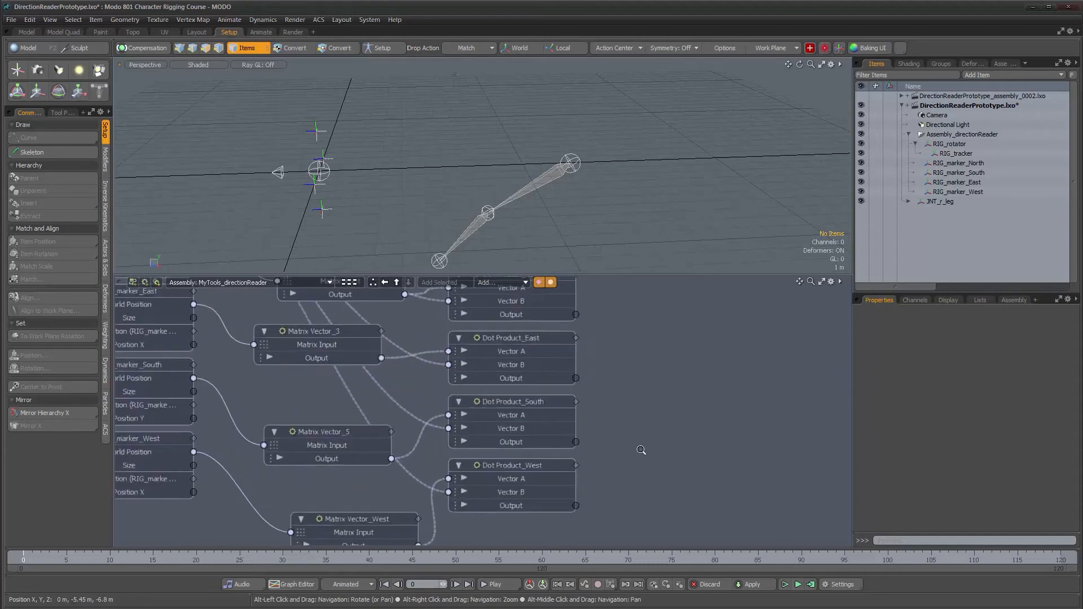
Check the four Dot Product nodes and move the Assembly Outputs node closer beside them
{"action": "scroll", "coordinate": [590, 433], "scroll_direction": "down", "scroll_amount": 2, "text": "alt"}
{"action": "left_click_drag", "start_coordinate": [640, 385], "coordinate": [568, 387], "text": "alt"}
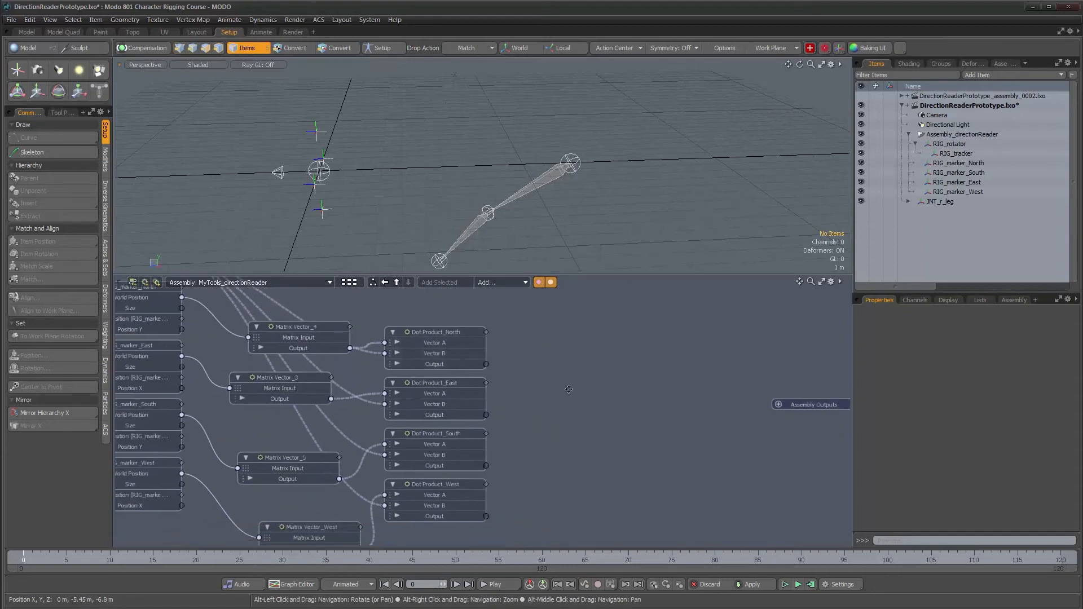
{"action": "left_click", "coordinate": [441, 334]}
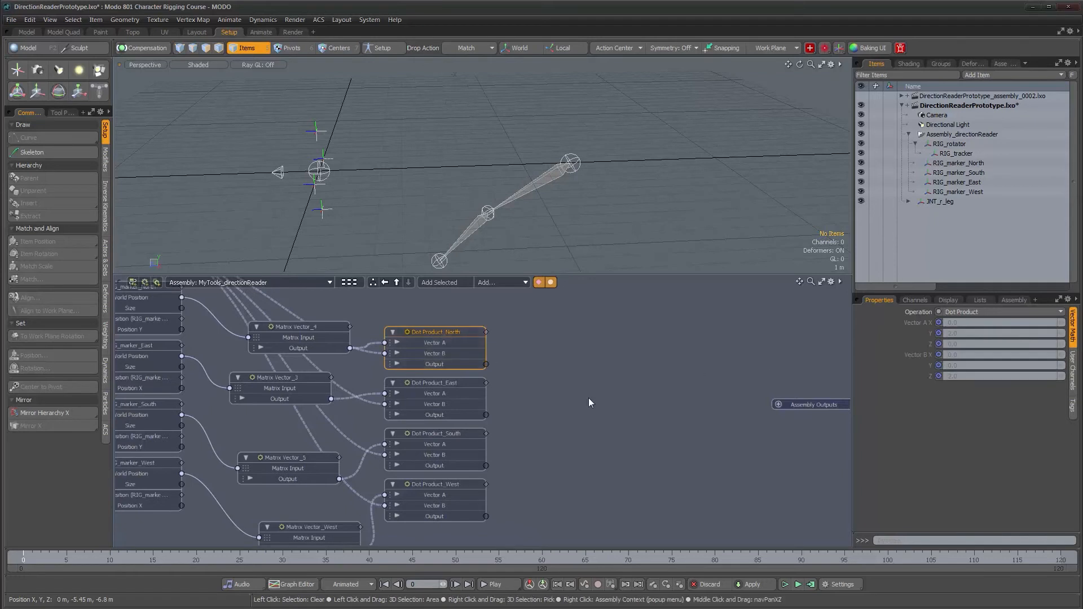
{"action": "left_click", "coordinate": [458, 380]}
{"action": "left_click", "coordinate": [453, 434]}
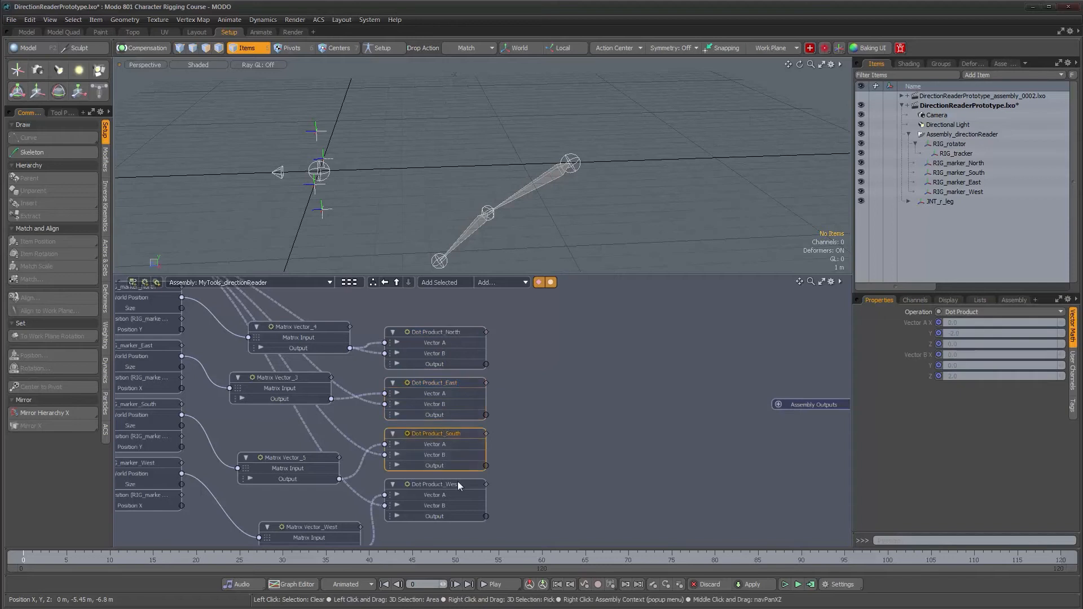
{"action": "left_click", "coordinate": [458, 489]}
{"action": "left_click_drag", "start_coordinate": [813, 404], "coordinate": [642, 391]}
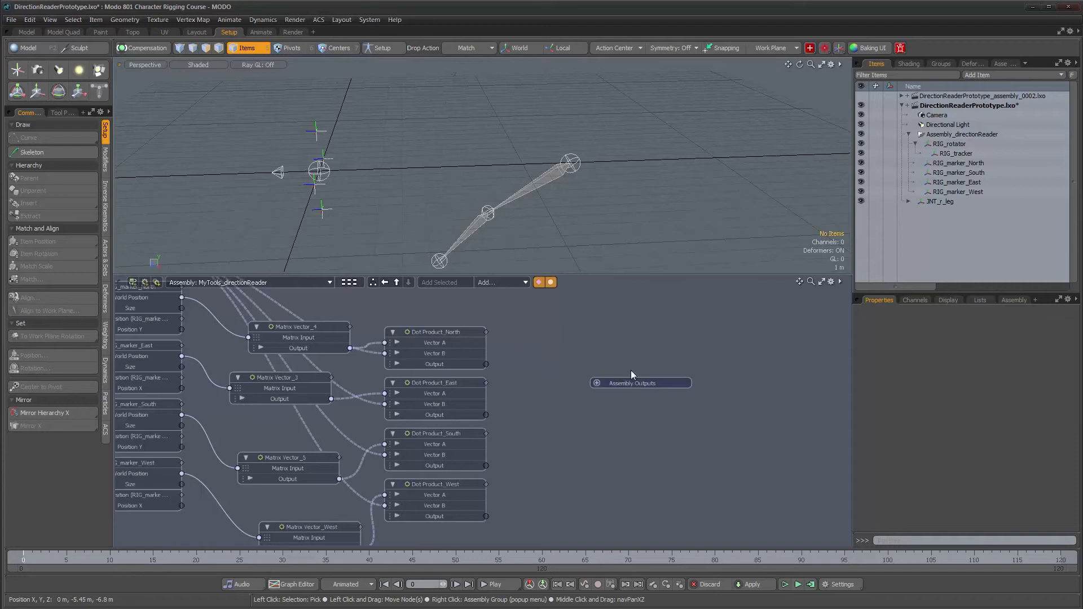
Start a new user channel on Assembly Outputs with the username North Value and the Float type
{"action": "left_click", "coordinate": [596, 382]}
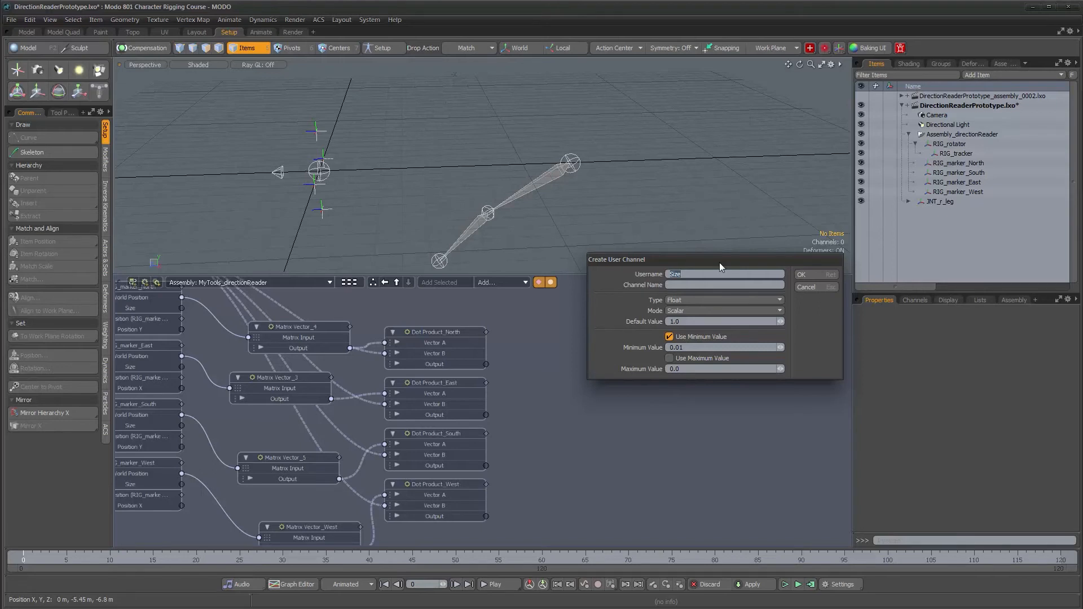
{"action": "type", "text": "North Value"}
{"action": "key", "text": "Tab"}
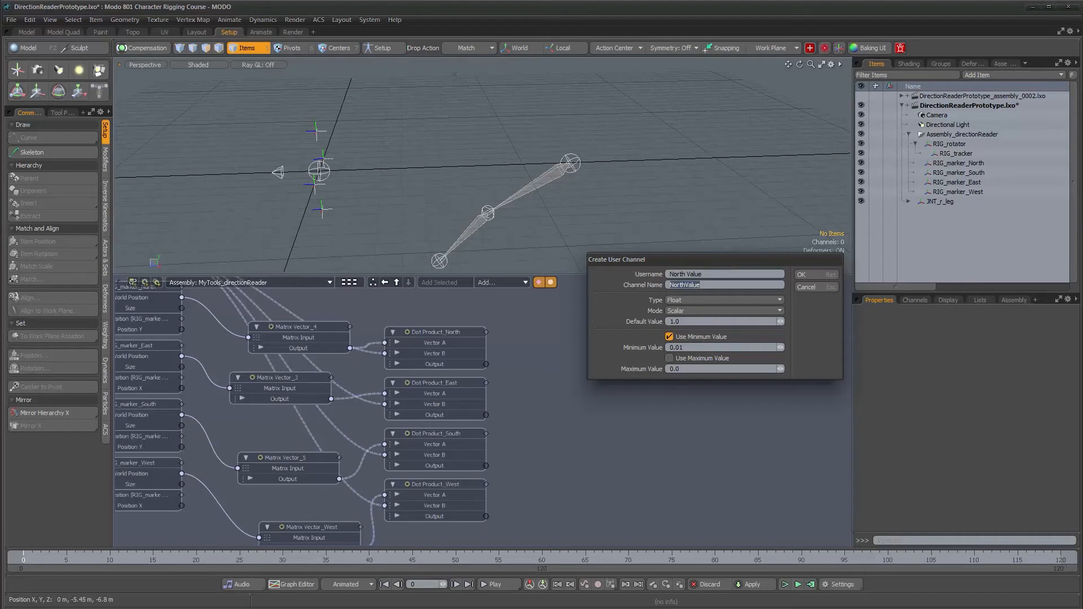
{"action": "left_click", "coordinate": [706, 298]}
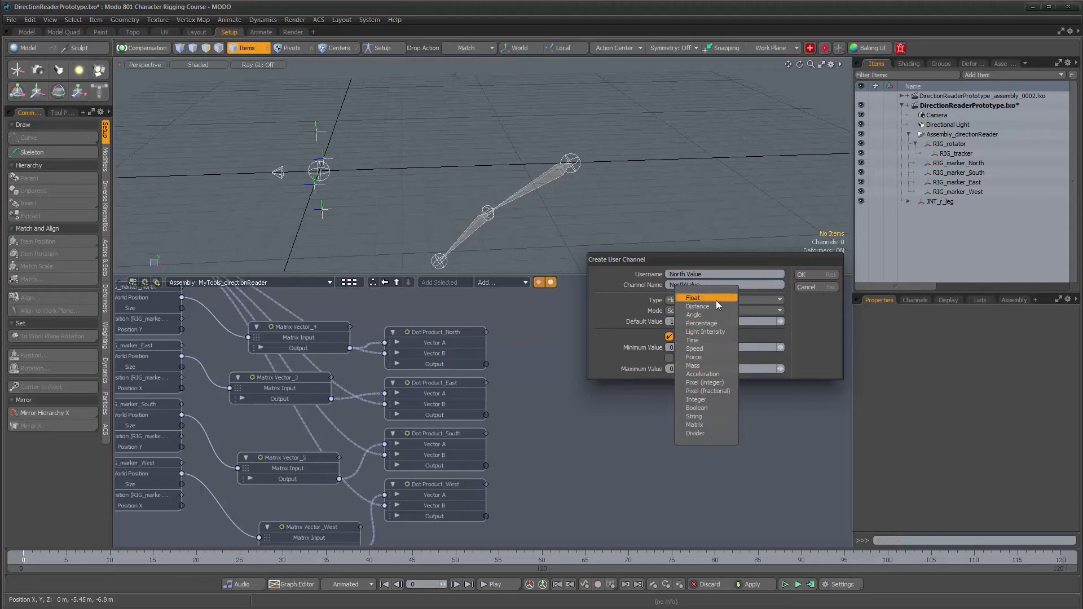
{"action": "left_click", "coordinate": [695, 299]}
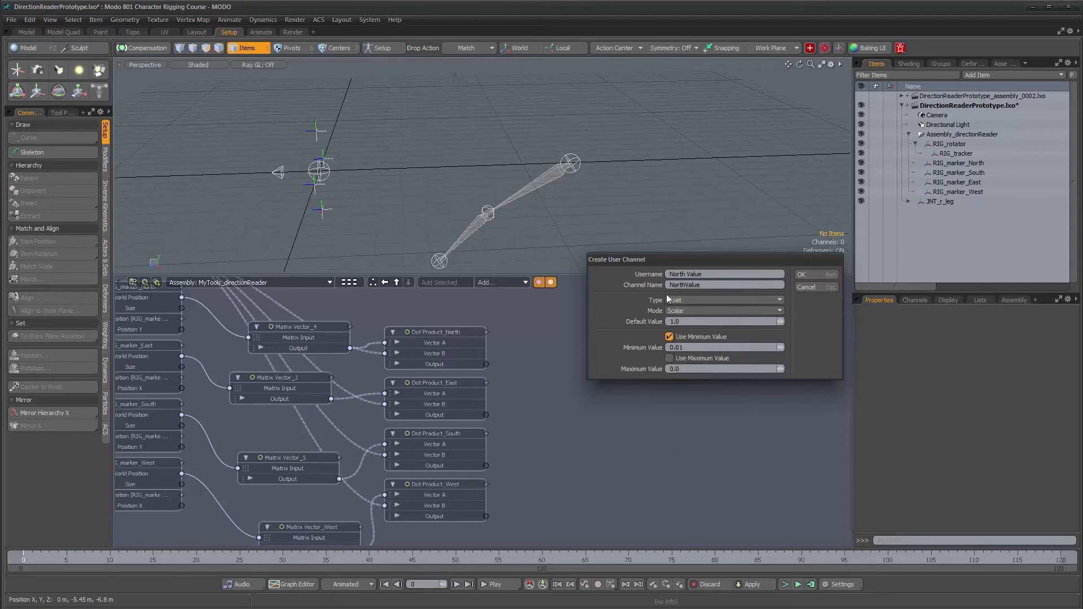
Create the North Value channel in Vector XYZ mode with a default value of 0 and no minimum value
{"action": "left_click", "coordinate": [687, 311]}
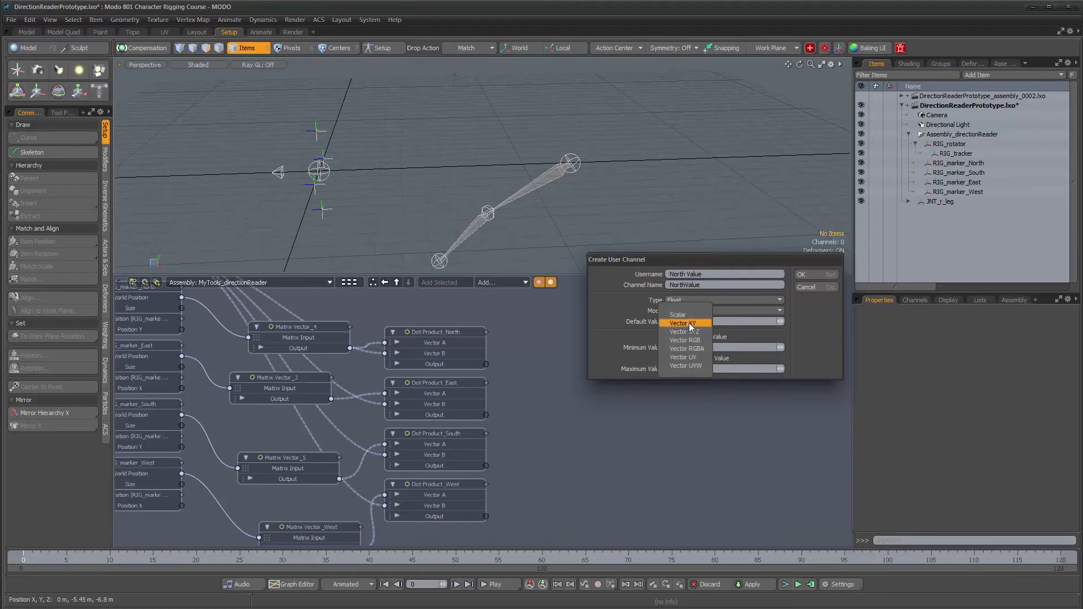
{"action": "left_click", "coordinate": [801, 335]}
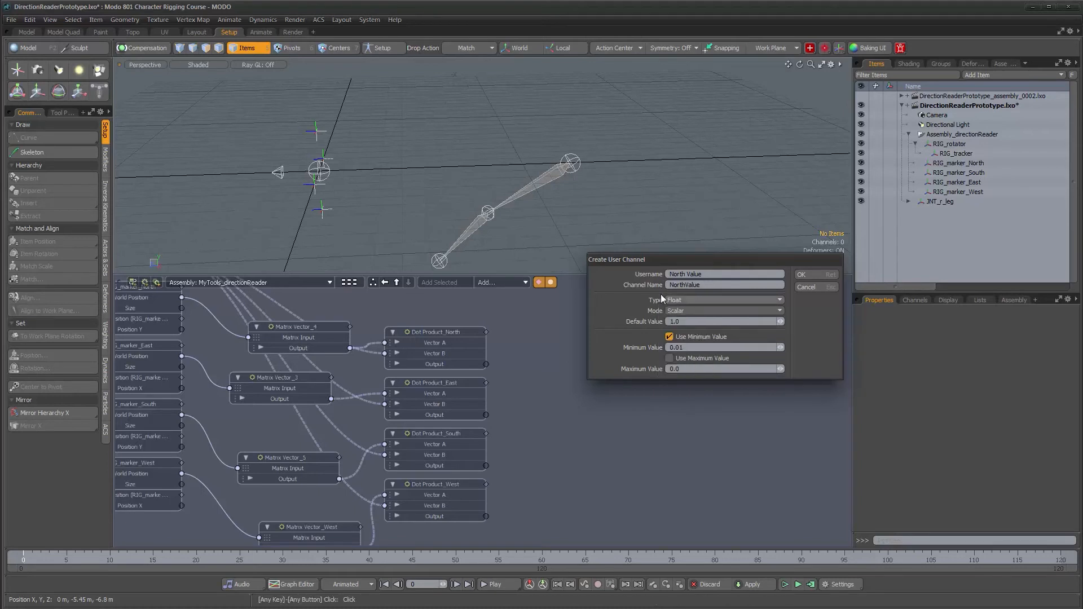
{"action": "left_click", "coordinate": [681, 310]}
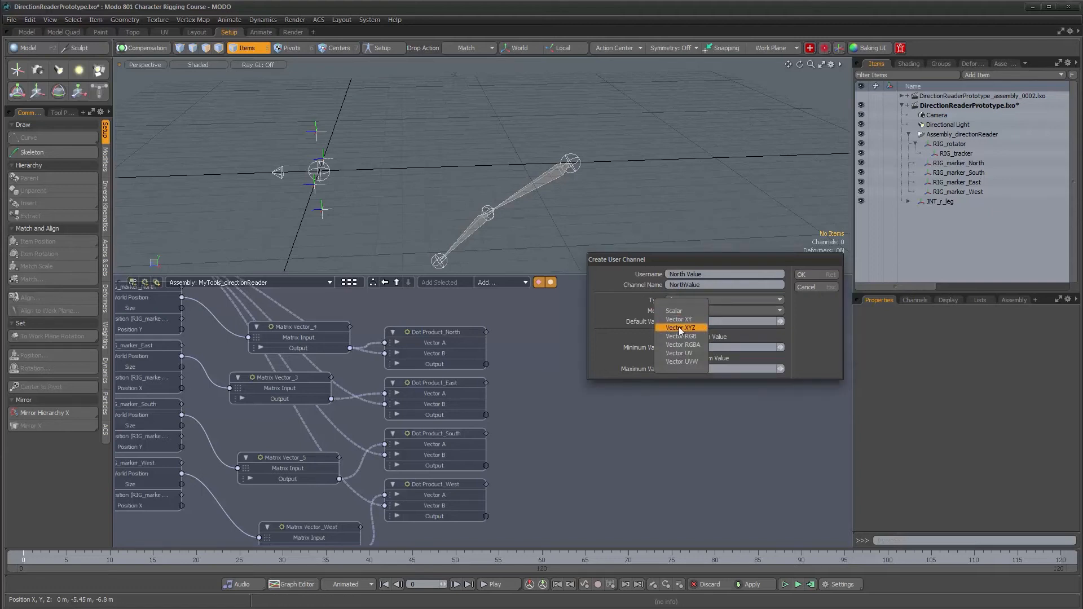
{"action": "left_click", "coordinate": [680, 329]}
{"action": "left_click", "coordinate": [683, 321]}
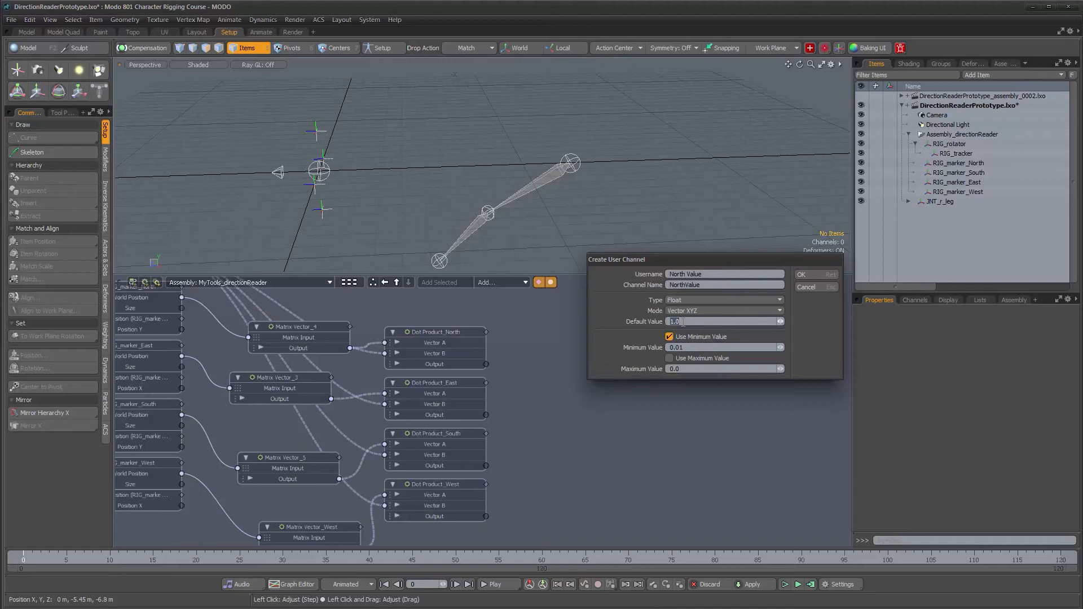
{"action": "type", "text": "0"}
{"action": "left_click", "coordinate": [668, 336]}
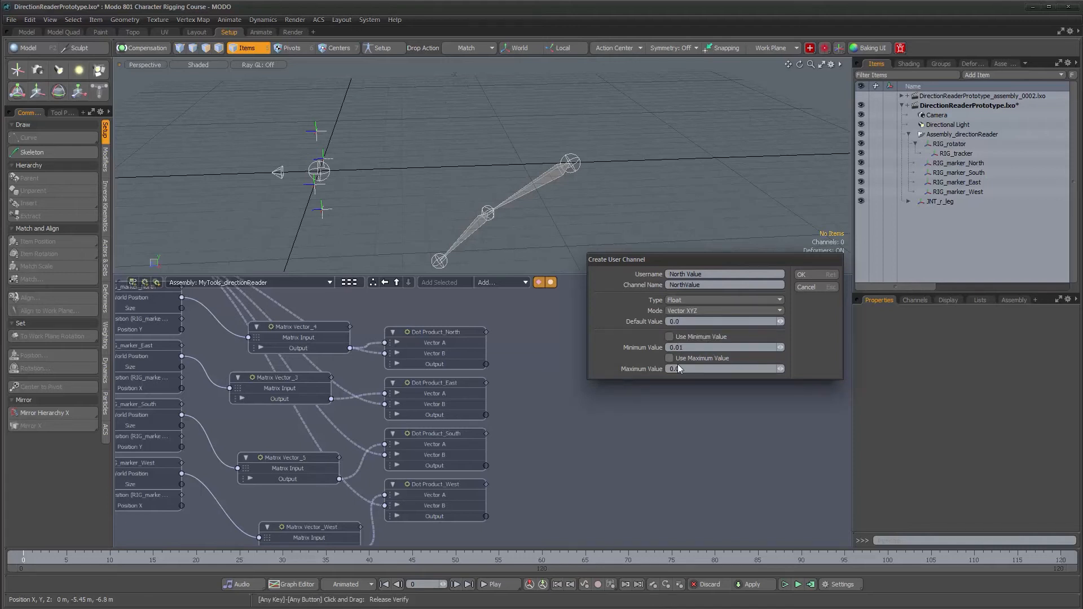
{"action": "left_click", "coordinate": [813, 276]}
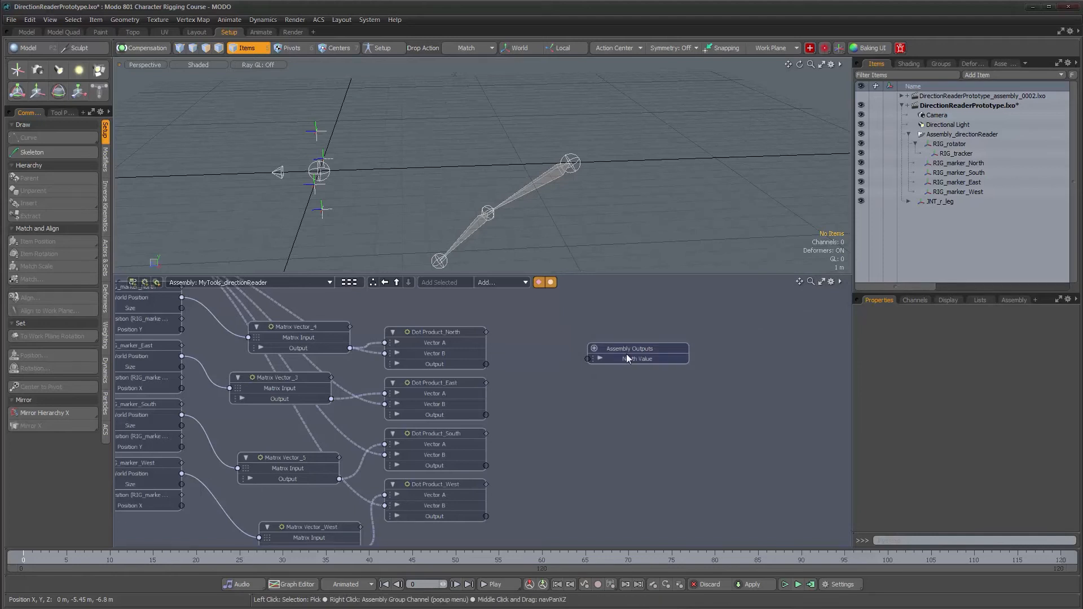
Add East Value and South Value channels to Assembly Outputs, keeping the Float type and Vector XYZ mode
{"action": "left_click", "coordinate": [594, 348]}
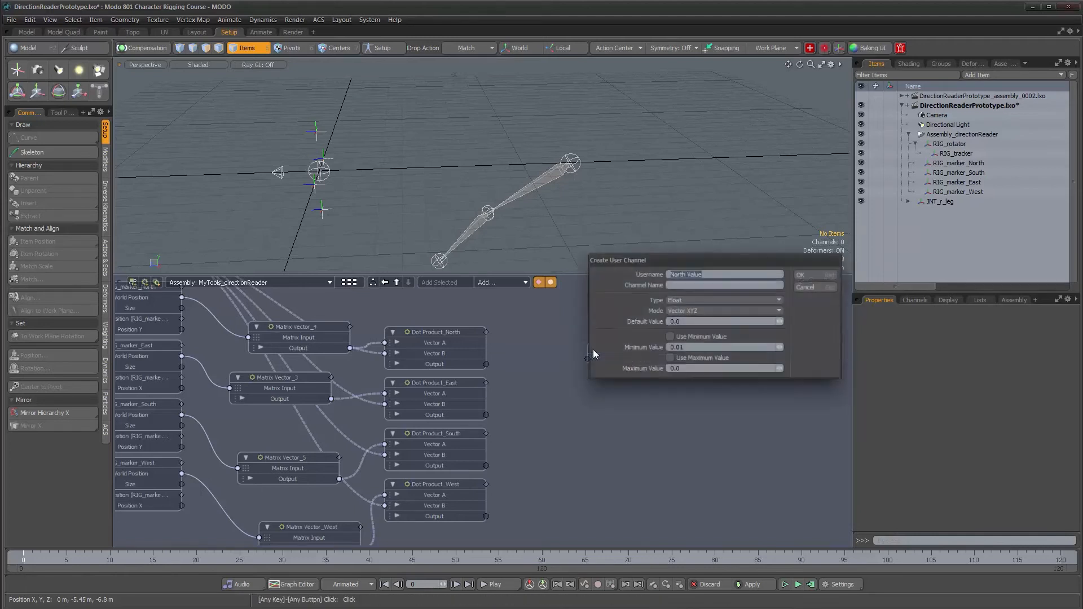
{"action": "type", "text": "Eas"}
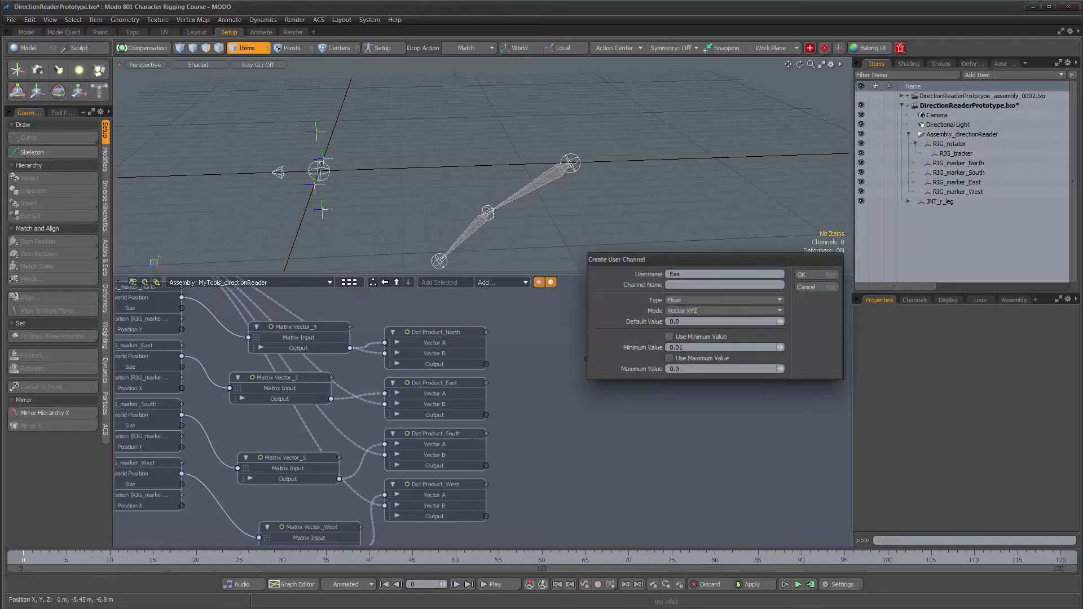
{"action": "type", "text": "t Value"}
{"action": "key", "text": "Return"}
{"action": "left_click", "coordinate": [593, 348]}
{"action": "type", "text": "South Value"}
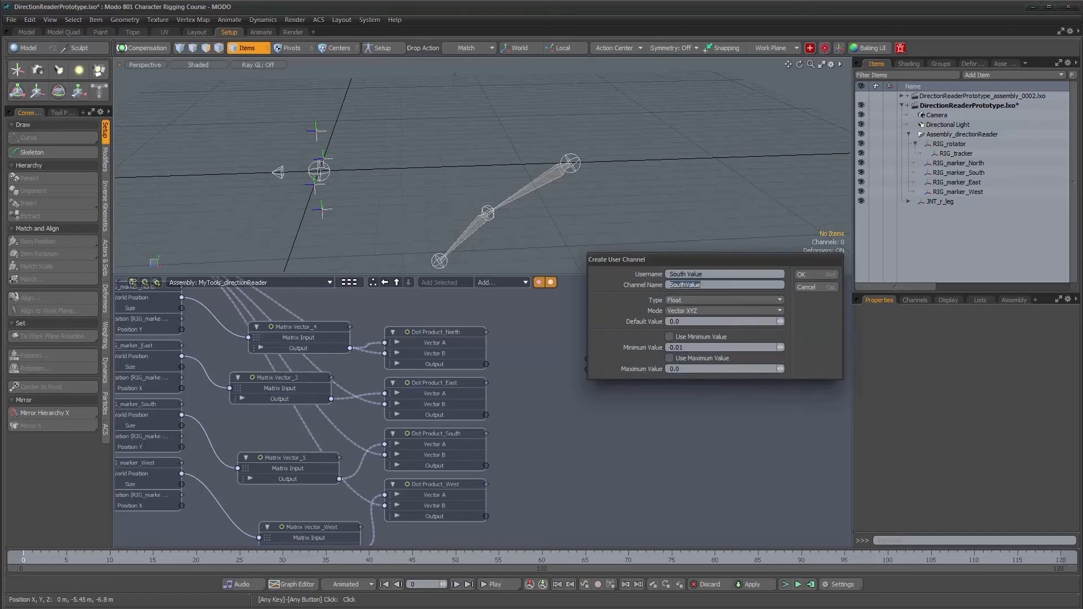
{"action": "key", "text": "Return"}
Add a West Value channel with the same settings to Assembly Outputs and shift the node slightly lower
{"action": "left_click", "coordinate": [593, 350]}
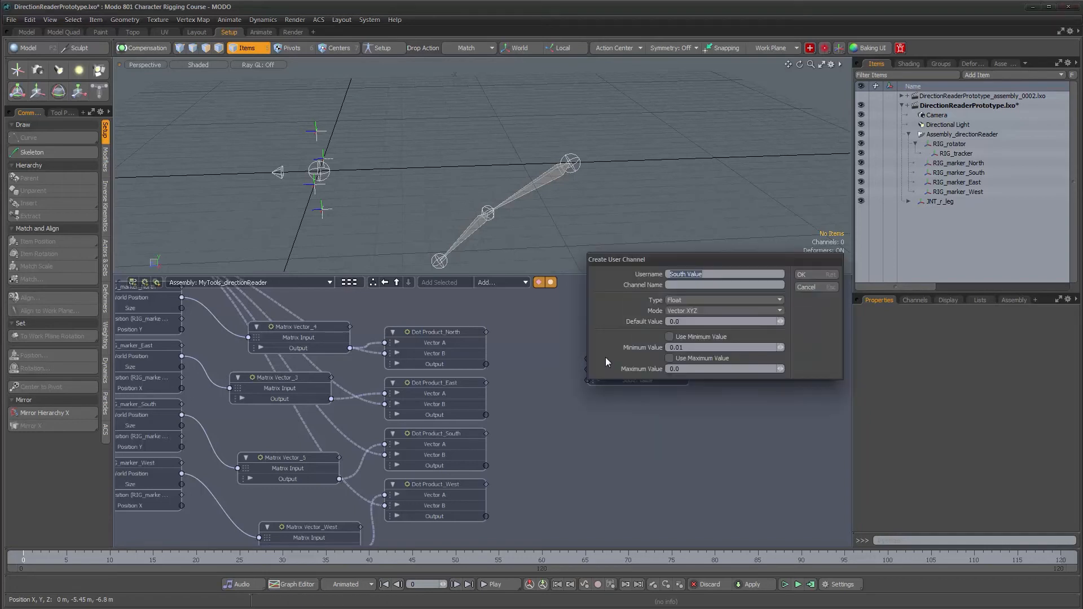
{"action": "type", "text": "West Value"}
{"action": "key", "text": "Return"}
{"action": "left_click_drag", "start_coordinate": [645, 353], "coordinate": [659, 373]}
Connect the North, East, South and West Dot Product outputs to their matching value channels on Assembly Outputs
{"action": "left_click_drag", "start_coordinate": [530, 368], "coordinate": [573, 356], "text": "alt"}
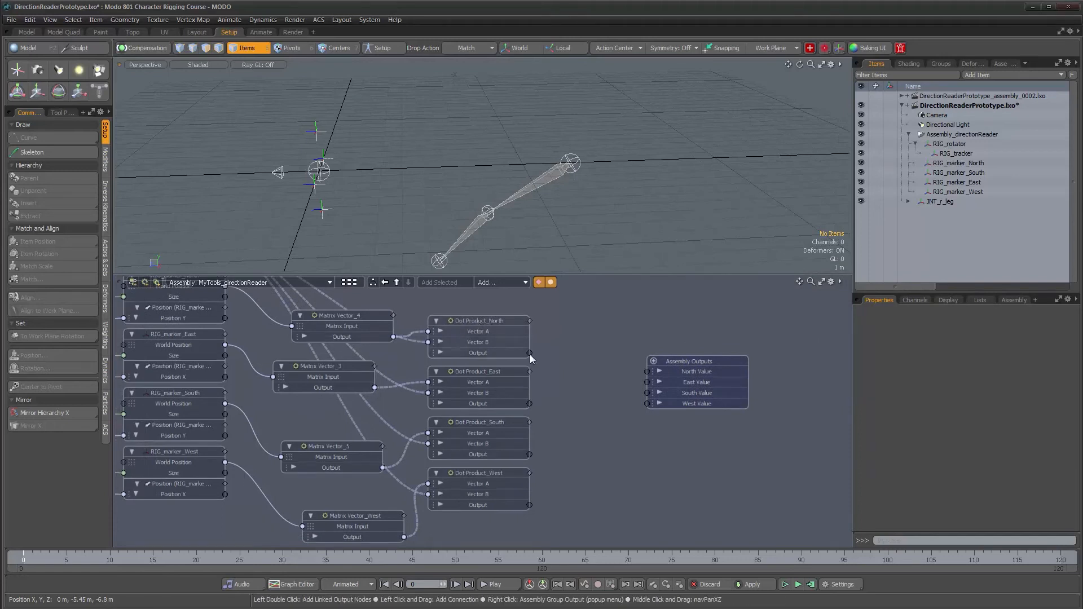
{"action": "left_click_drag", "start_coordinate": [529, 352], "coordinate": [648, 373]}
{"action": "left_click_drag", "start_coordinate": [529, 403], "coordinate": [648, 385]}
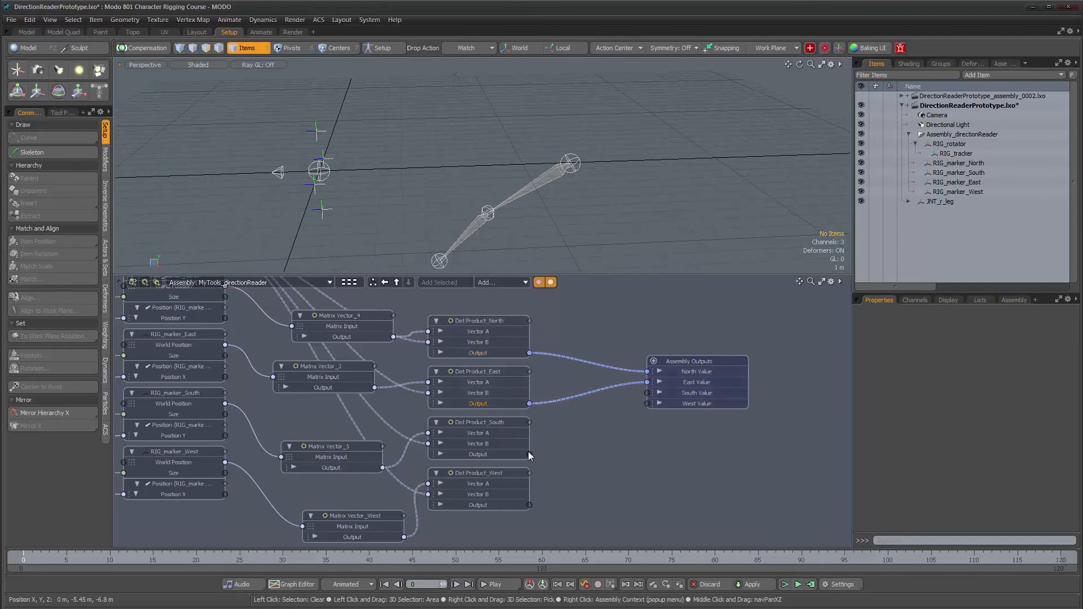
{"action": "left_click_drag", "start_coordinate": [530, 455], "coordinate": [647, 393]}
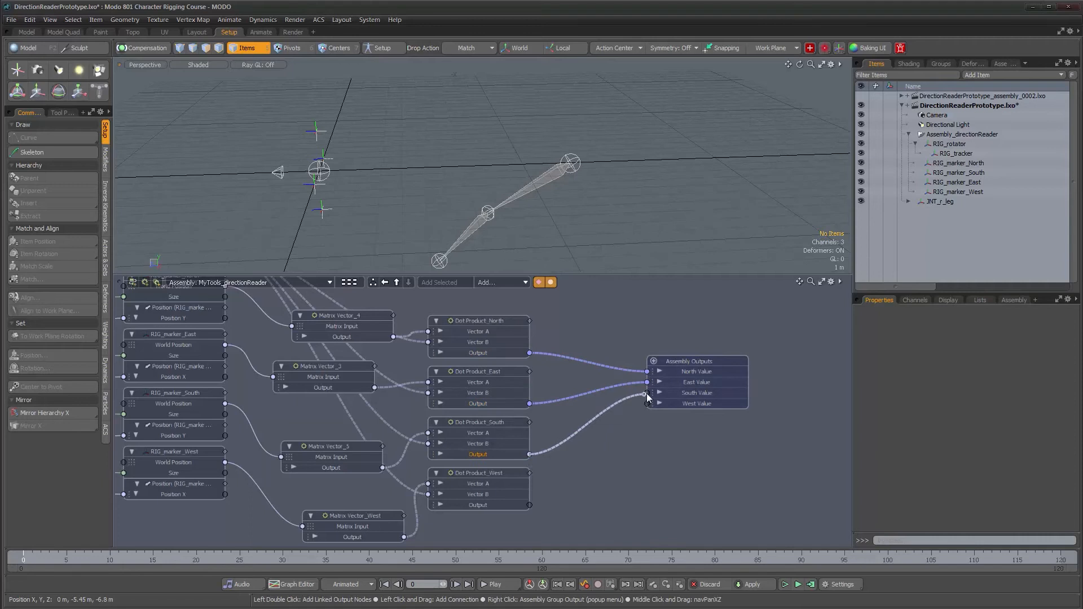
{"action": "left_click_drag", "start_coordinate": [529, 505], "coordinate": [648, 404]}
Review the connected node network and move the Assembly Outputs node slightly lower beside the Dot Product nodes
{"action": "right_click_drag", "start_coordinate": [639, 452], "coordinate": [585, 448], "text": "alt"}
{"action": "left_click_drag", "start_coordinate": [619, 448], "coordinate": [662, 450], "text": "alt"}
{"action": "right_click_drag", "start_coordinate": [200, 418], "coordinate": [155, 422], "text": "alt"}
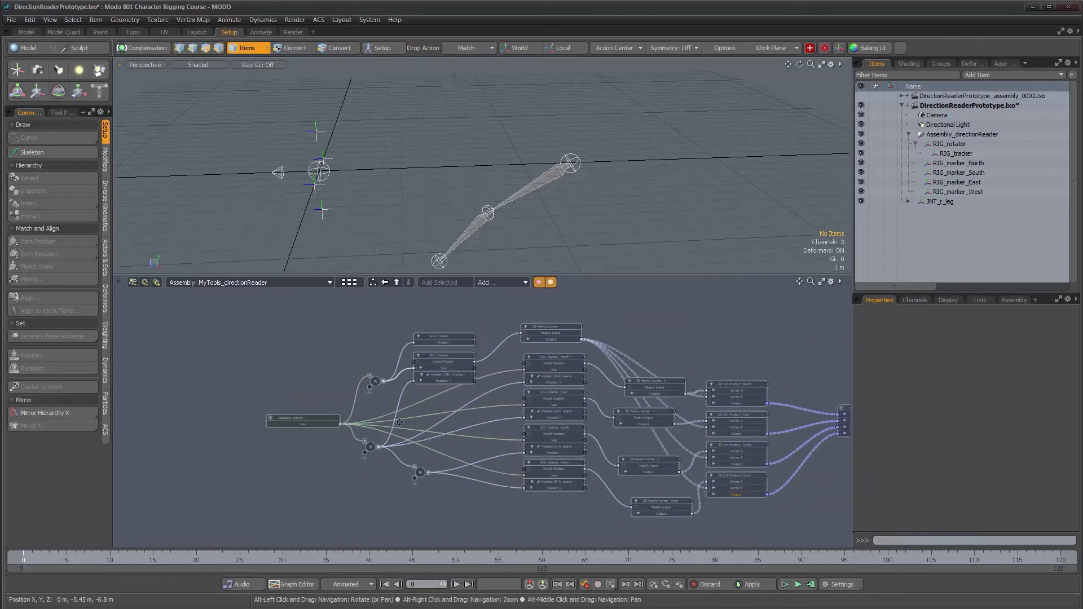
{"action": "left_click_drag", "start_coordinate": [458, 477], "coordinate": [375, 479], "text": "alt"}
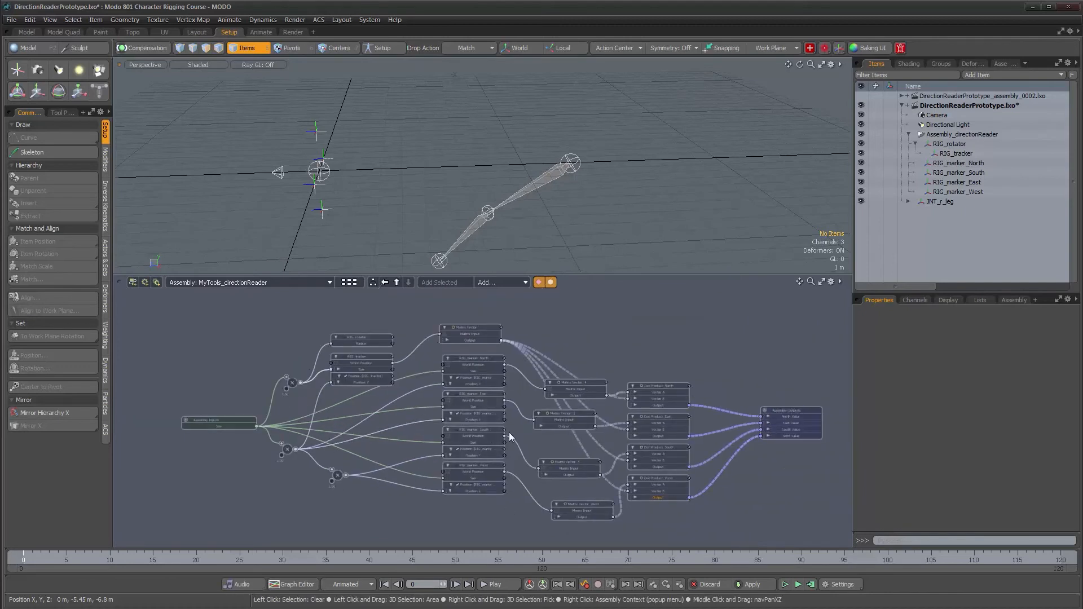
{"action": "right_click_drag", "start_coordinate": [470, 400], "coordinate": [496, 401], "text": "alt"}
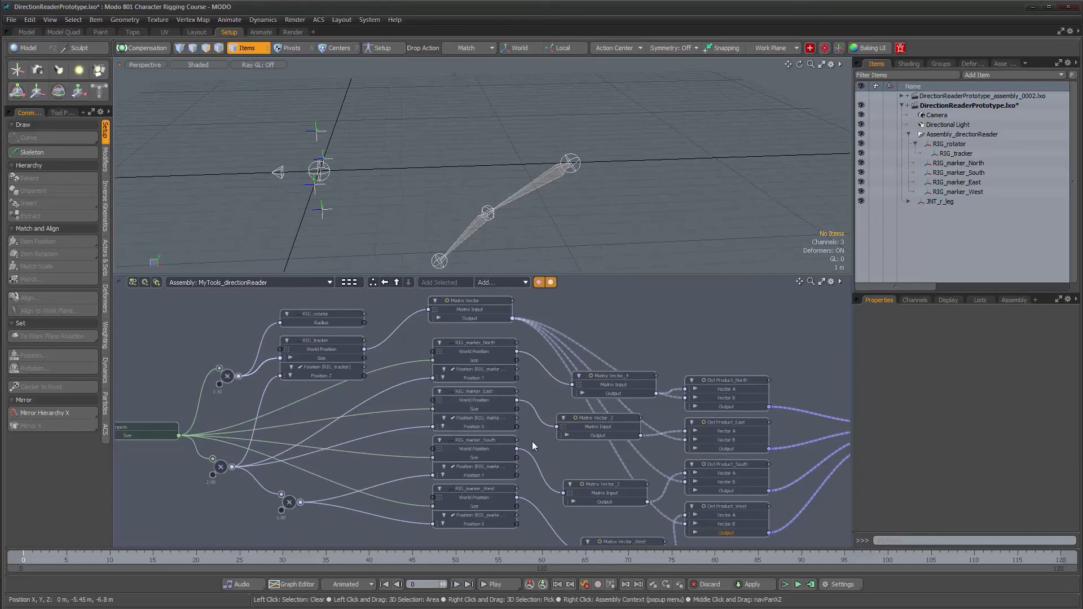
{"action": "left_click_drag", "start_coordinate": [533, 445], "coordinate": [310, 429], "text": "alt"}
{"action": "left_click_drag", "start_coordinate": [688, 406], "coordinate": [680, 422]}
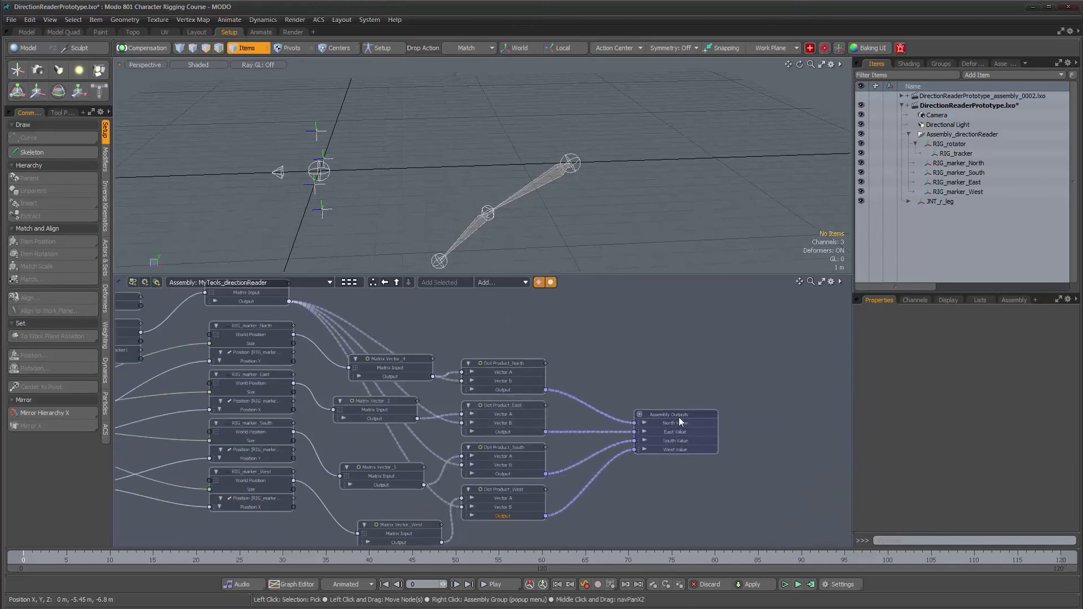
Move the Dot Product_North node upward, away from the other Dot Product nodes
{"action": "right_click_drag", "start_coordinate": [680, 422], "coordinate": [650, 398], "text": "alt"}
{"action": "left_click_drag", "start_coordinate": [651, 398], "coordinate": [689, 402], "text": "alt"}
{"action": "right_click_drag", "start_coordinate": [660, 402], "coordinate": [624, 398], "text": "alt"}
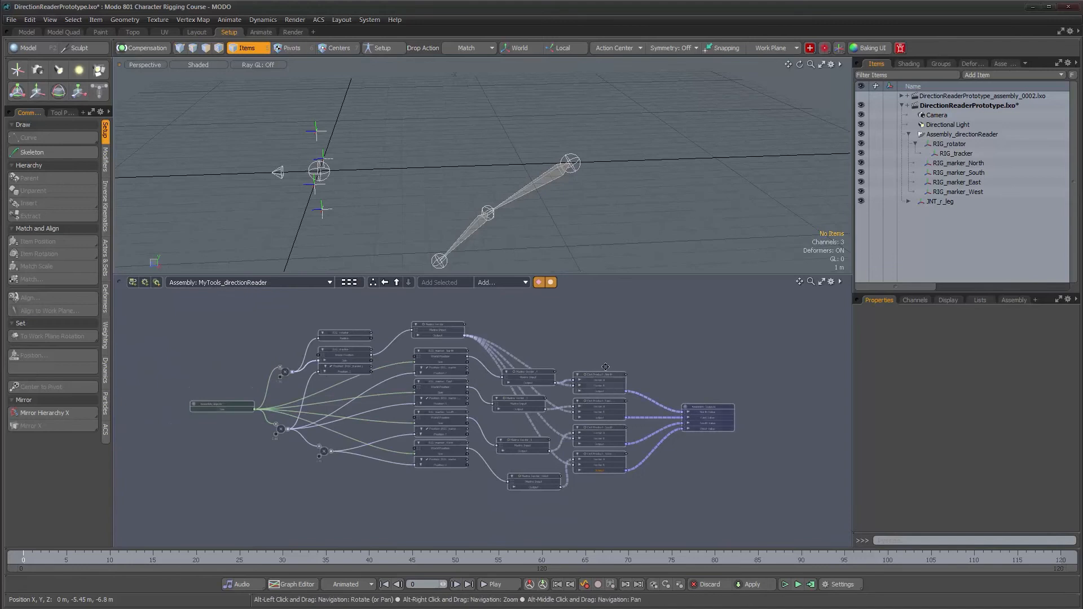
{"action": "left_click_drag", "start_coordinate": [611, 370], "coordinate": [617, 389], "text": "alt"}
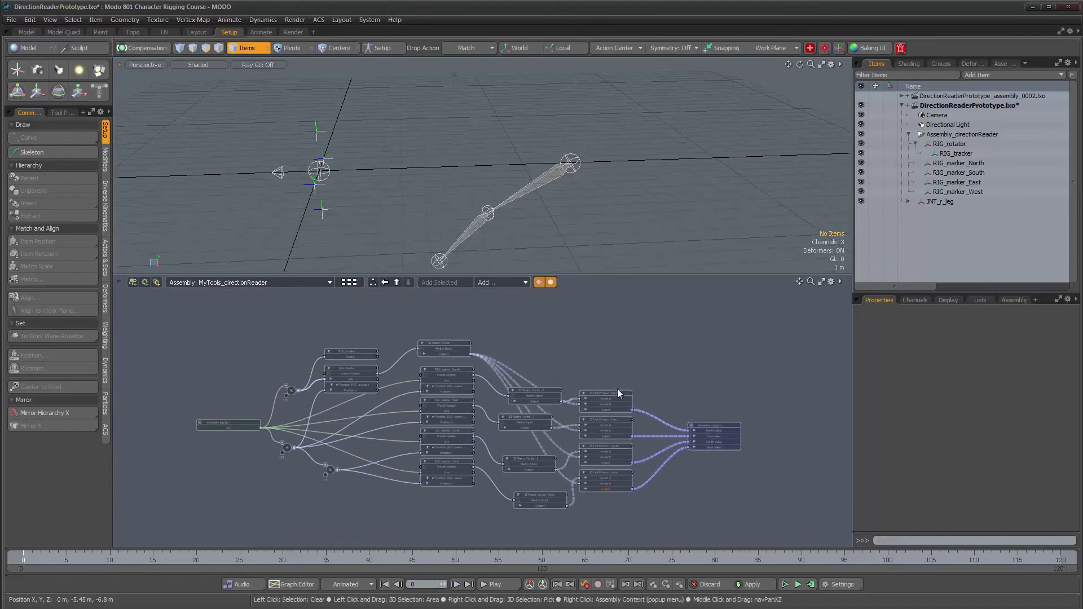
{"action": "right_click_drag", "start_coordinate": [464, 357], "coordinate": [490, 346], "text": "alt"}
{"action": "left_click_drag", "start_coordinate": [490, 346], "coordinate": [491, 334], "text": "alt"}
{"action": "right_click_drag", "start_coordinate": [490, 335], "coordinate": [493, 338], "text": "alt"}
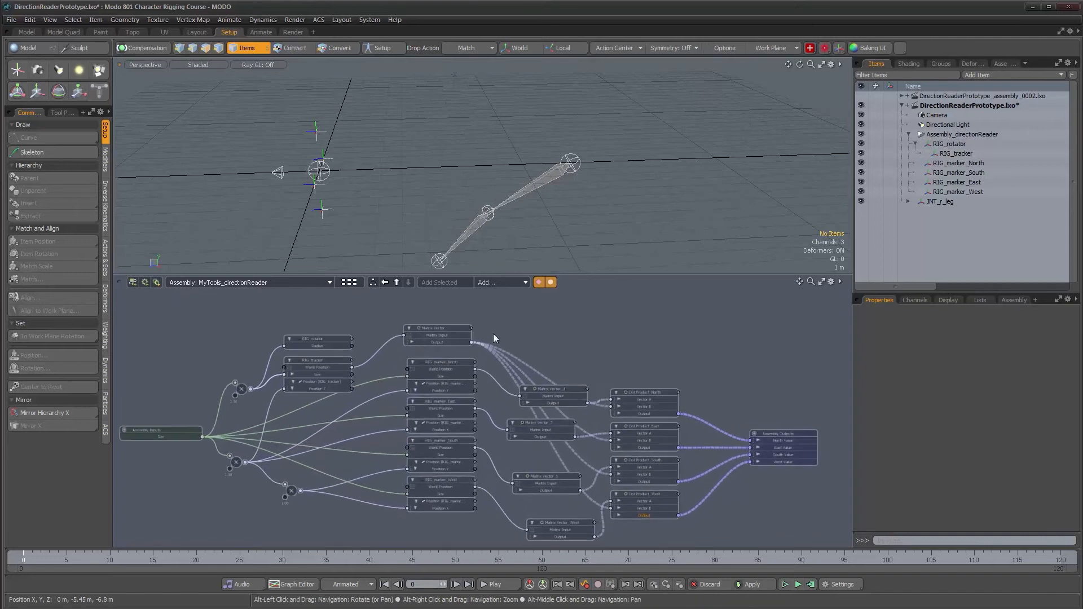
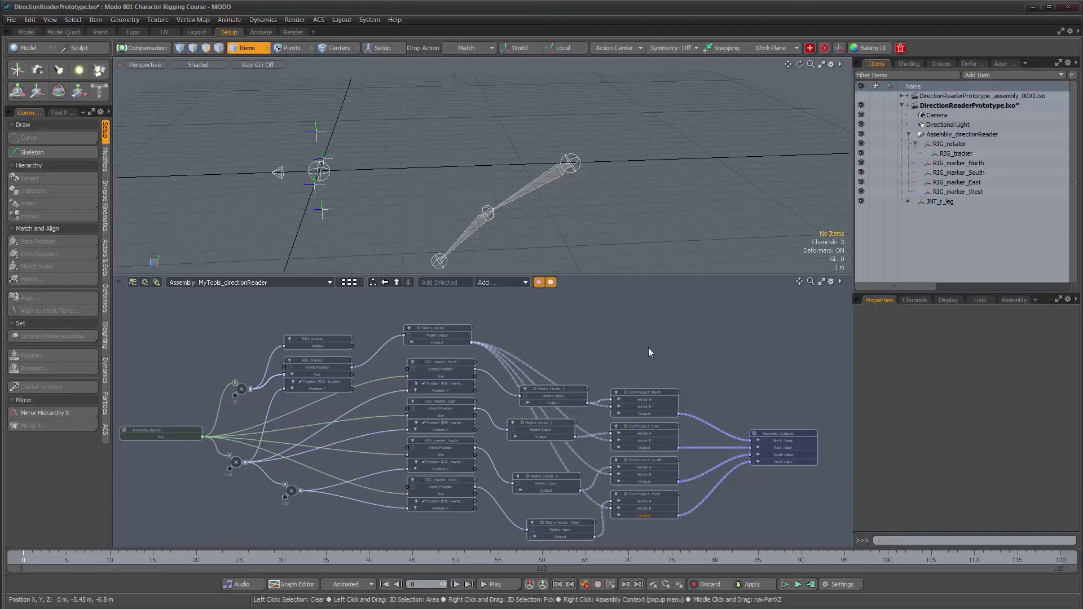
{"action": "left_click_drag", "start_coordinate": [655, 391], "coordinate": [654, 370]}
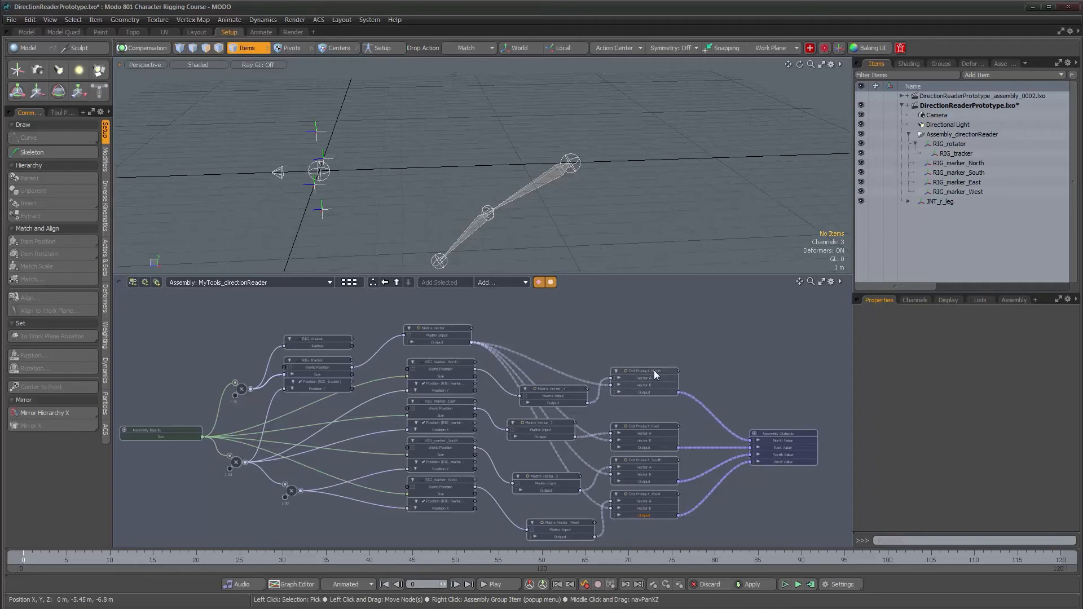
Select the Assembly_directionReader group locator in the item list
{"action": "left_click", "coordinate": [959, 134]}
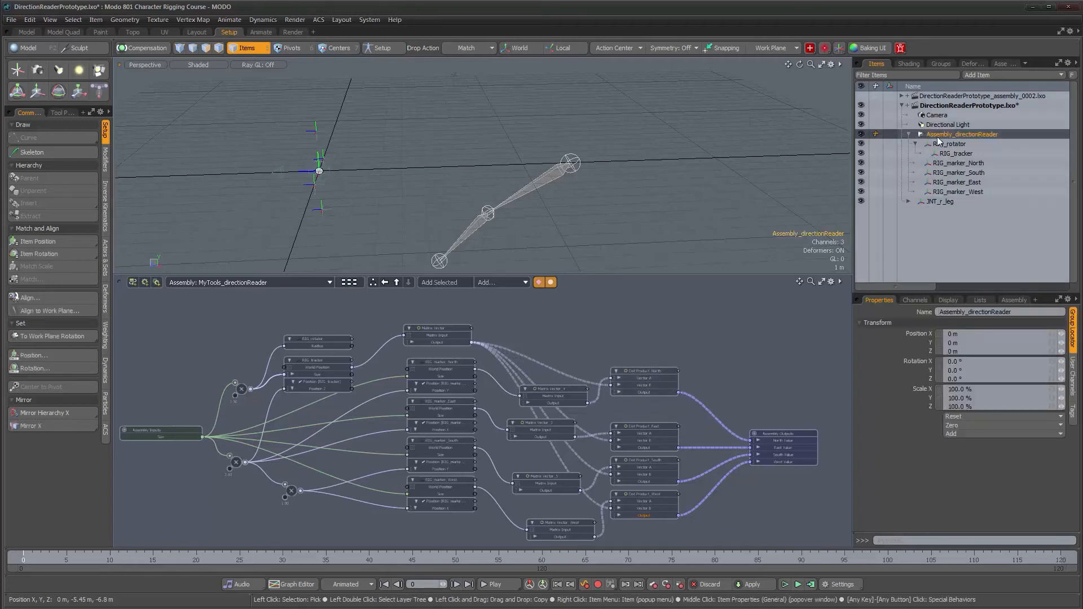
{"action": "scroll", "coordinate": [475, 380], "scroll_direction": "down", "scroll_amount": 4}
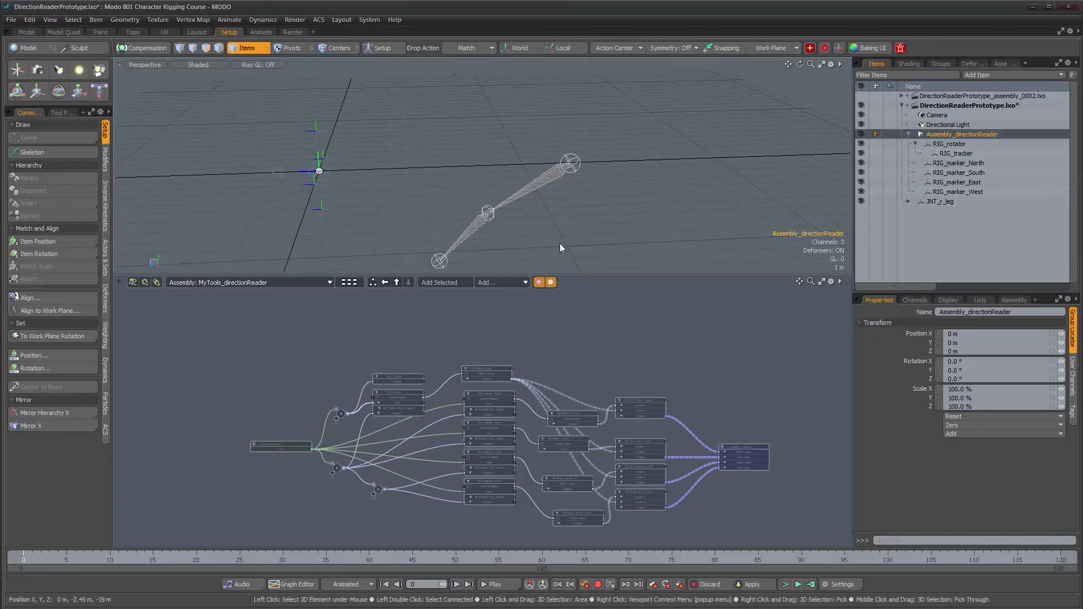
Add the selected Assembly_directionReader locator to the assembly schematic and place its node above the first Matrix Vector node
{"action": "left_click", "coordinate": [438, 281]}
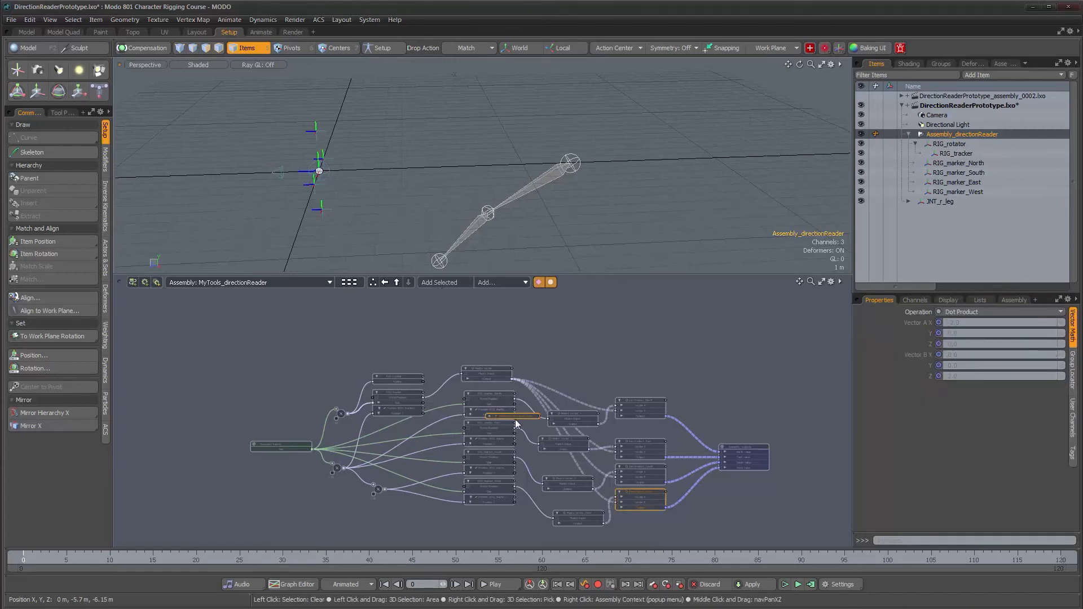
{"action": "left_click", "coordinate": [562, 351]}
{"action": "left_click_drag", "start_coordinate": [520, 414], "coordinate": [506, 393]}
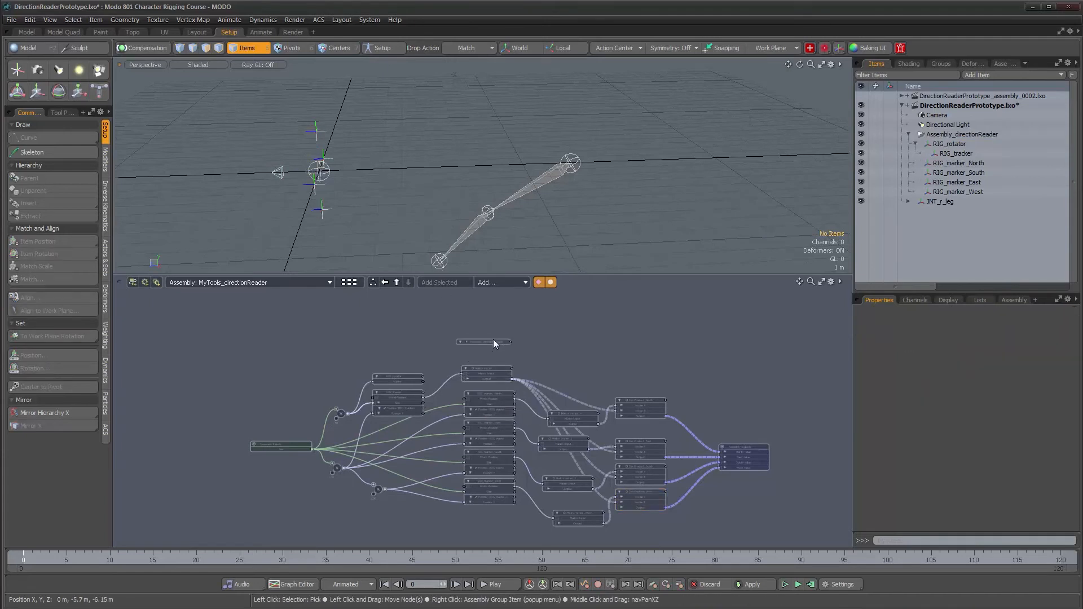
{"action": "scroll", "coordinate": [500, 334], "scroll_direction": "up", "scroll_amount": 3, "text": "alt"}
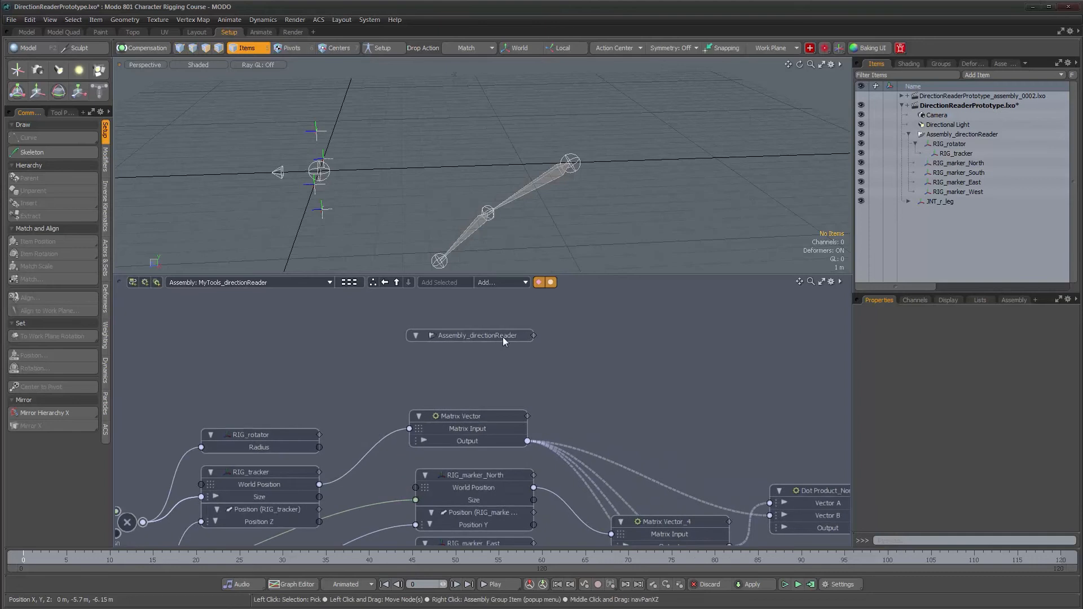
{"action": "scroll", "coordinate": [580, 401], "scroll_direction": "down", "scroll_amount": 3, "text": "alt"}
{"action": "left_click_drag", "start_coordinate": [586, 423], "coordinate": [545, 374], "text": "alt"}
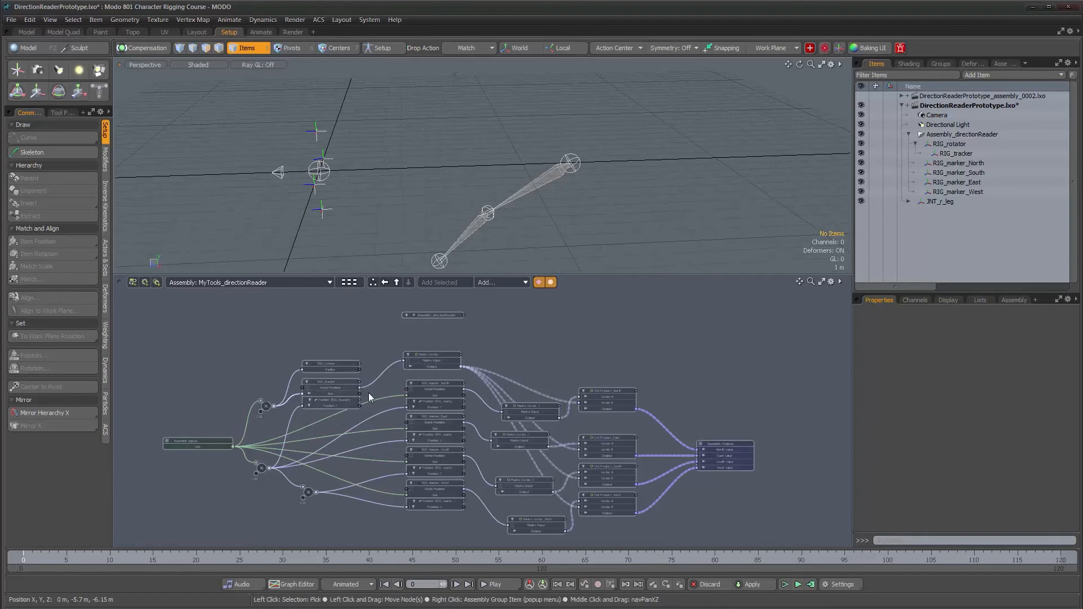
{"action": "right_click_drag", "start_coordinate": [445, 402], "coordinate": [449, 408], "text": "alt"}
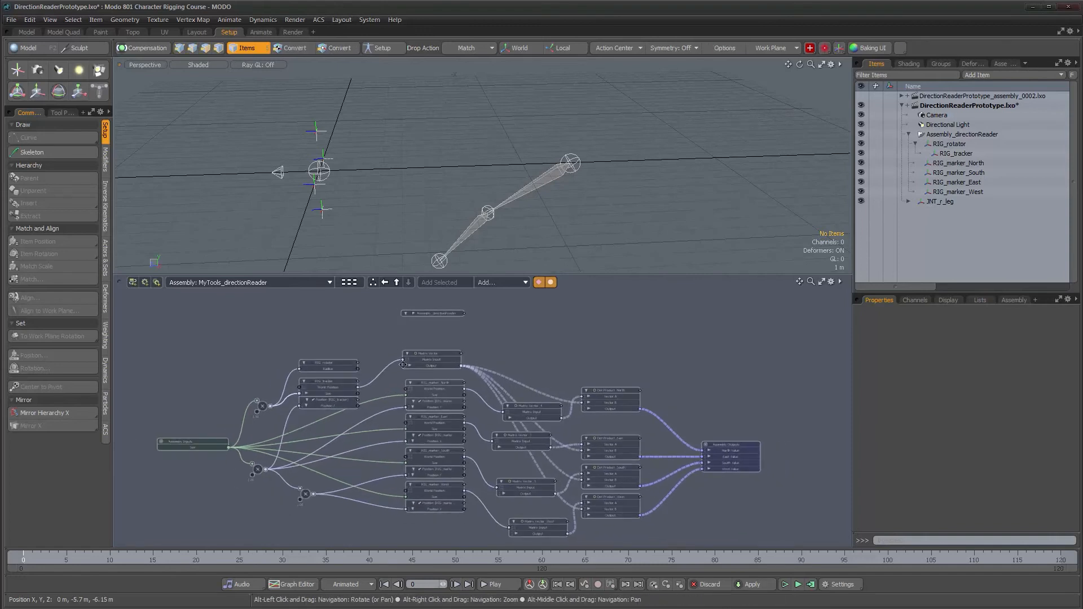
Return to the Workspace level and examine the Size input on the MyTools_directionReader assembly node
{"action": "left_click", "coordinate": [396, 282]}
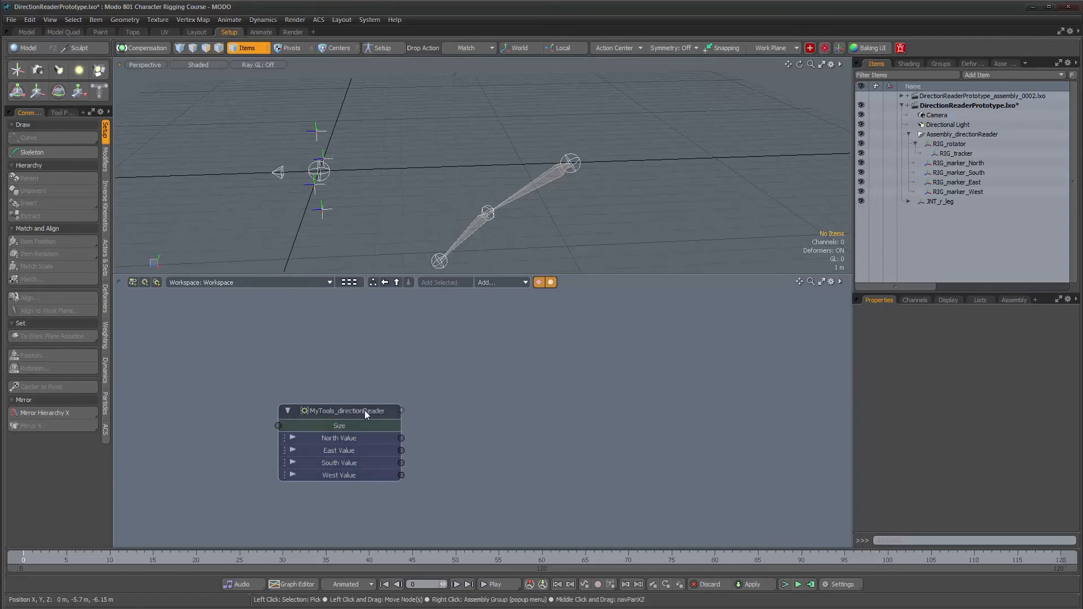
{"action": "left_click_drag", "start_coordinate": [365, 412], "coordinate": [475, 357], "text": "alt"}
{"action": "right_click_drag", "start_coordinate": [435, 393], "coordinate": [450, 393], "text": "alt"}
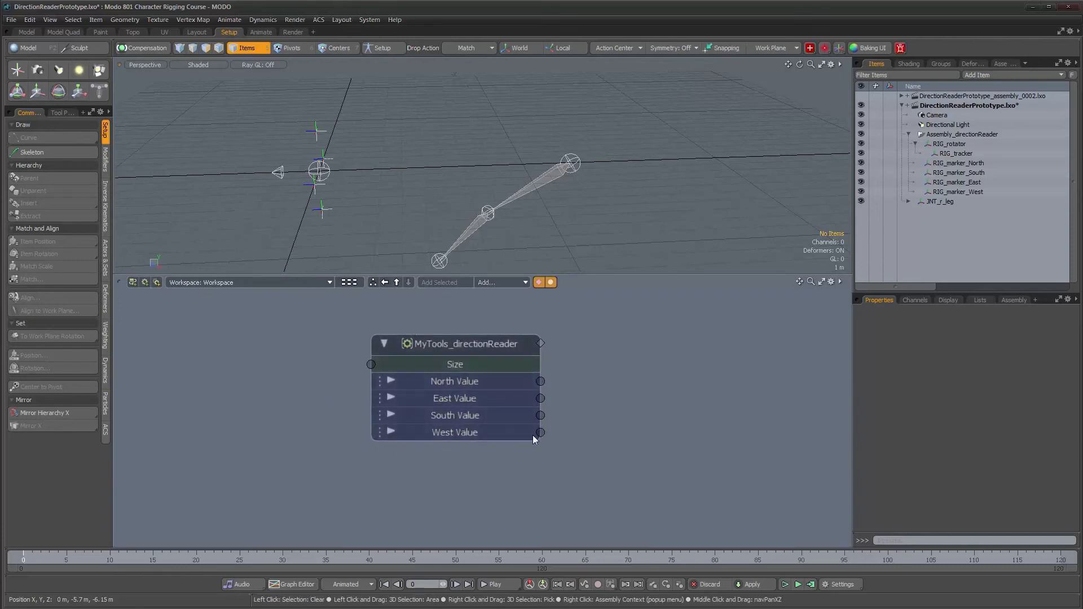
{"action": "left_click_drag", "start_coordinate": [454, 364], "coordinate": [463, 374]}
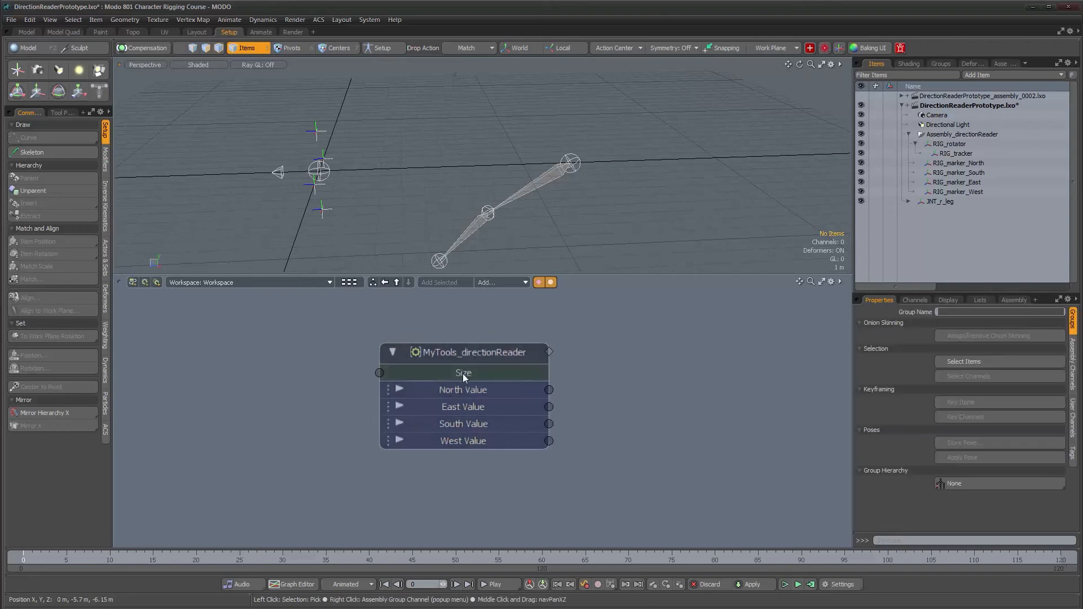
{"action": "left_click", "coordinate": [462, 373]}
{"action": "left_click_drag", "start_coordinate": [273, 371], "coordinate": [214, 374]}
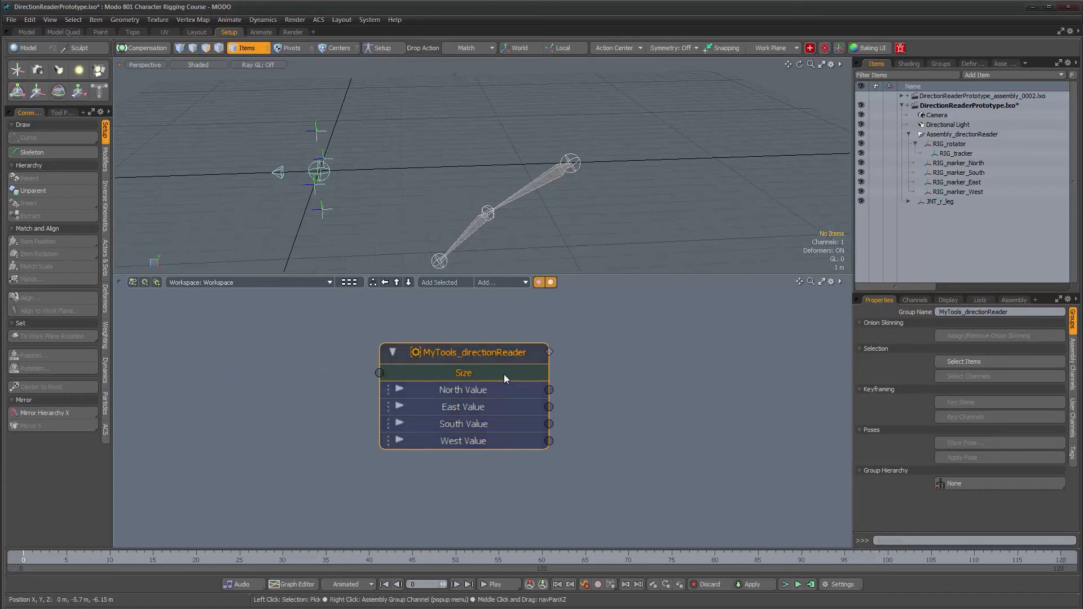
Inspect the direction value outputs, including West Value's X, Y and Z components, and display the assembly's channels in the properties
{"action": "left_click_drag", "start_coordinate": [549, 390], "coordinate": [712, 411]}
{"action": "left_click_drag", "start_coordinate": [549, 424], "coordinate": [679, 457]}
{"action": "left_click", "coordinate": [400, 440]}
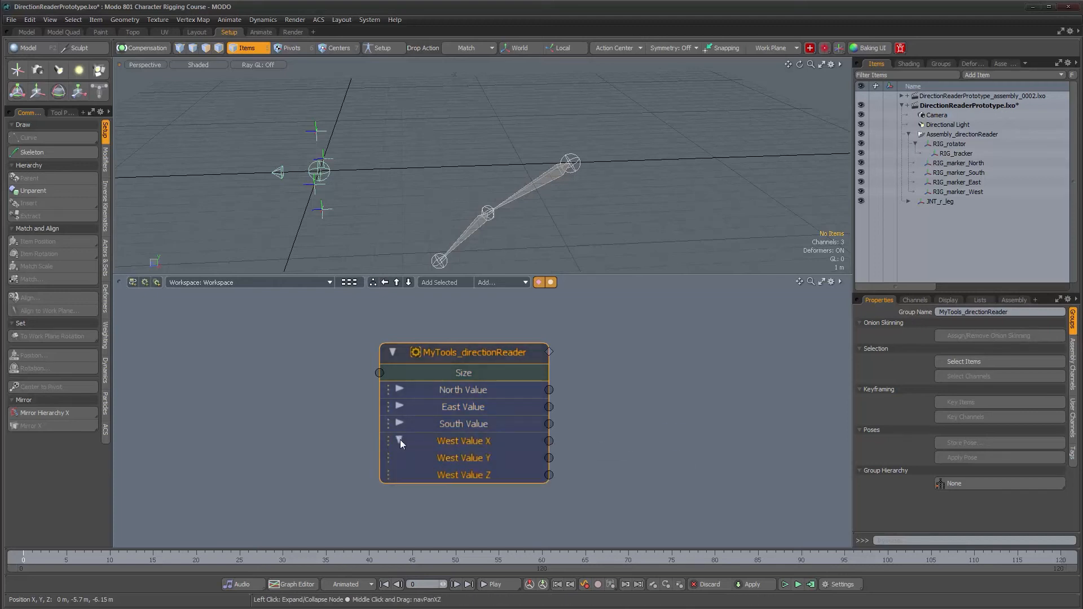
{"action": "left_click", "coordinate": [399, 441]}
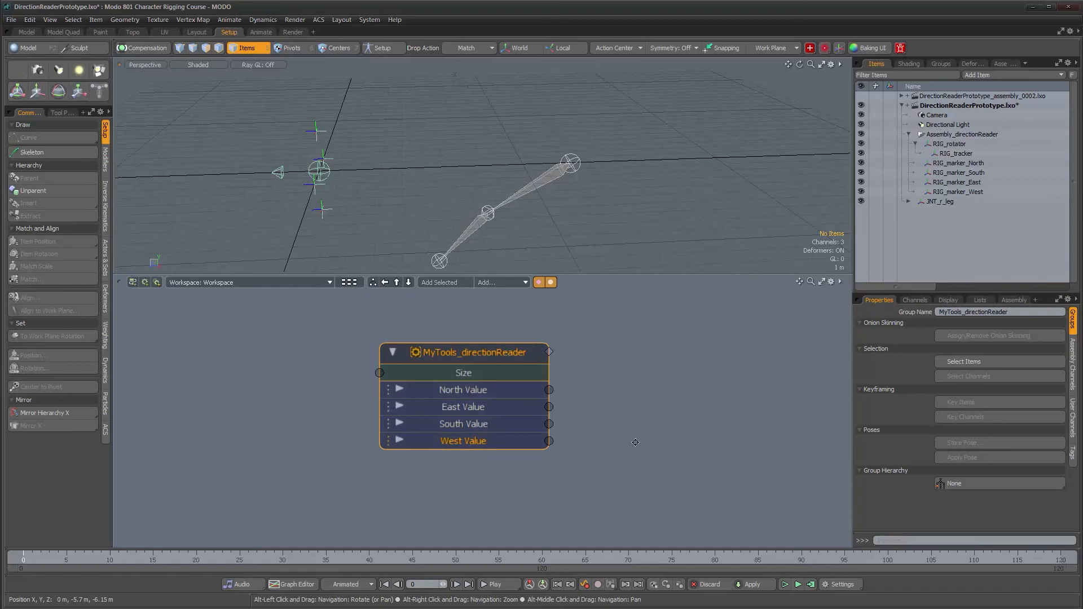
{"action": "scroll", "coordinate": [633, 443], "scroll_direction": "down", "scroll_amount": 1}
{"action": "left_click_drag", "start_coordinate": [633, 442], "coordinate": [580, 454], "text": "alt"}
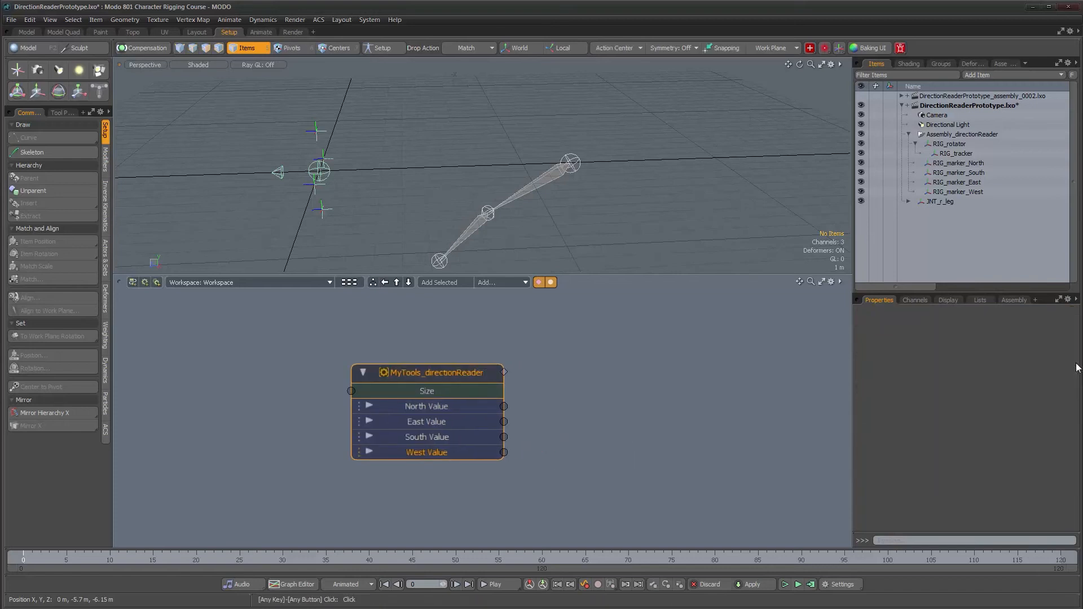
{"action": "left_click", "coordinate": [1073, 365]}
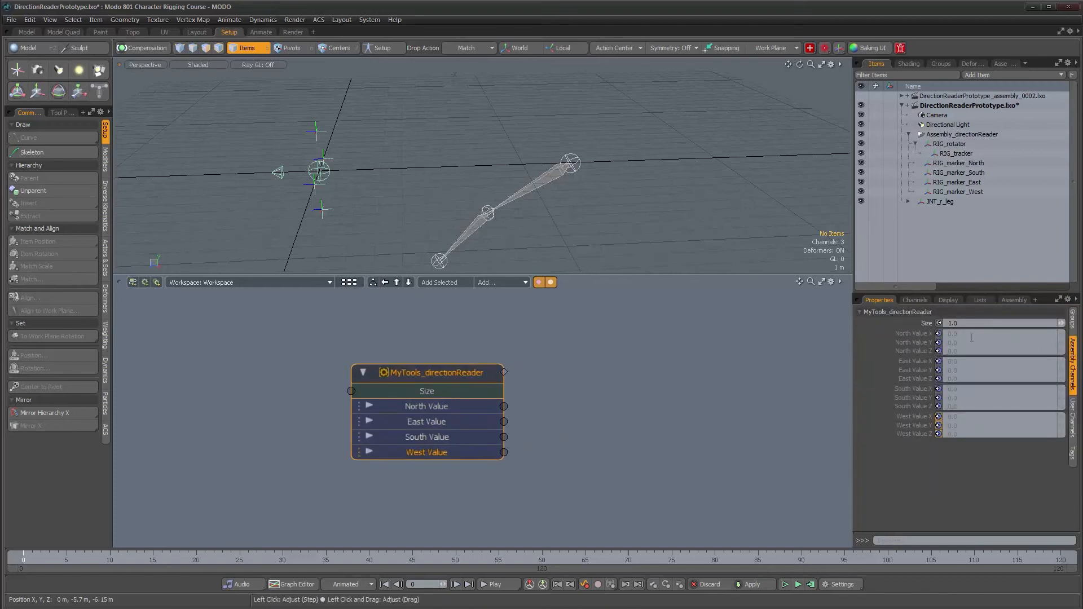
{"action": "scroll", "coordinate": [555, 403], "scroll_direction": "down", "scroll_amount": 3}
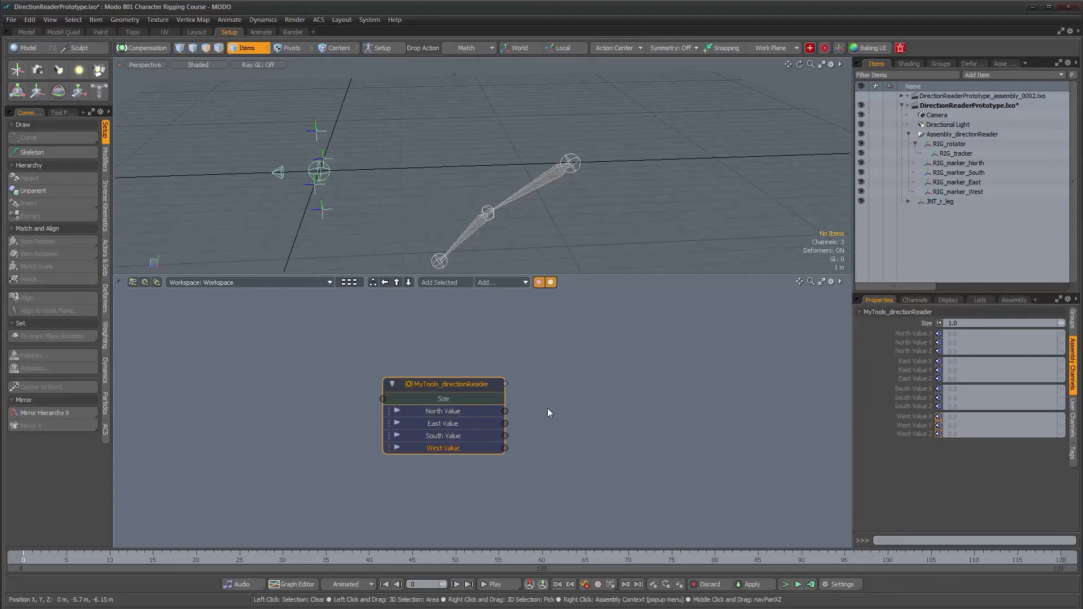
Match the Assembly_directionReader locator to the JNT_r_leg joint at the top of the leg
{"action": "left_click_drag", "start_coordinate": [581, 223], "coordinate": [532, 178], "text": "alt"}
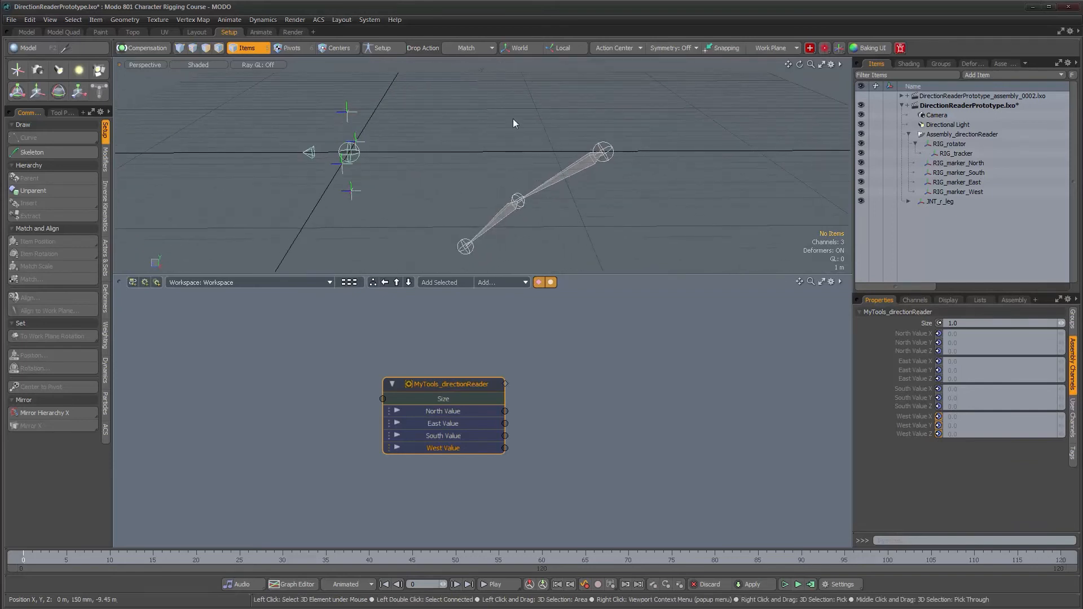
{"action": "left_click", "coordinate": [928, 134]}
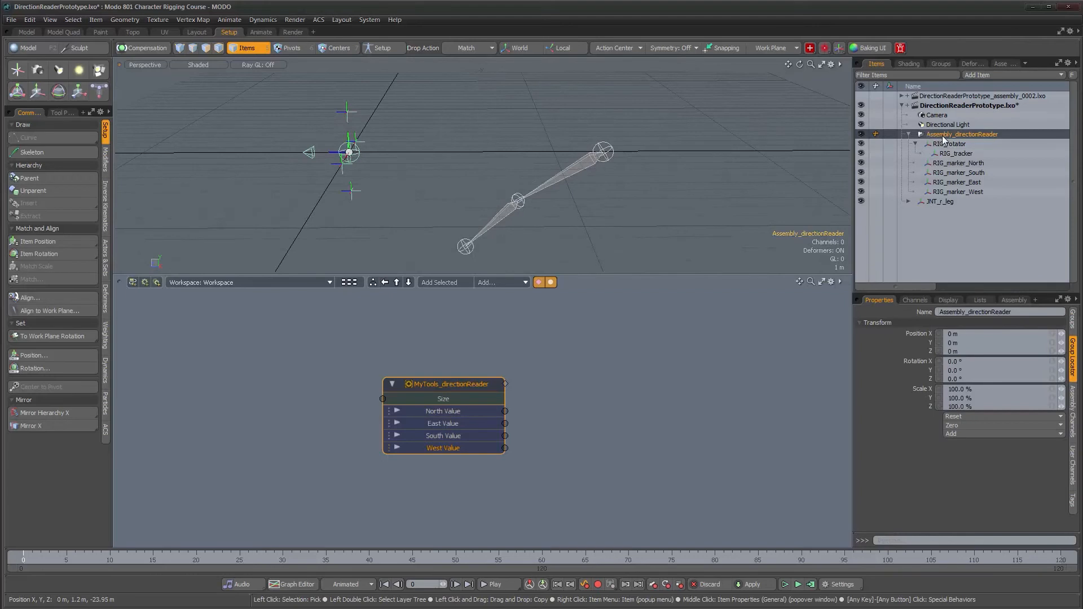
{"action": "mouse_move", "coordinate": [649, 183]}
{"action": "left_mouse_down", "text": "alt"}
{"action": "mouse_move", "coordinate": [675, 237]}
{"action": "mouse_move", "coordinate": [650, 190]}
{"action": "left_mouse_up", "text": "alt"}
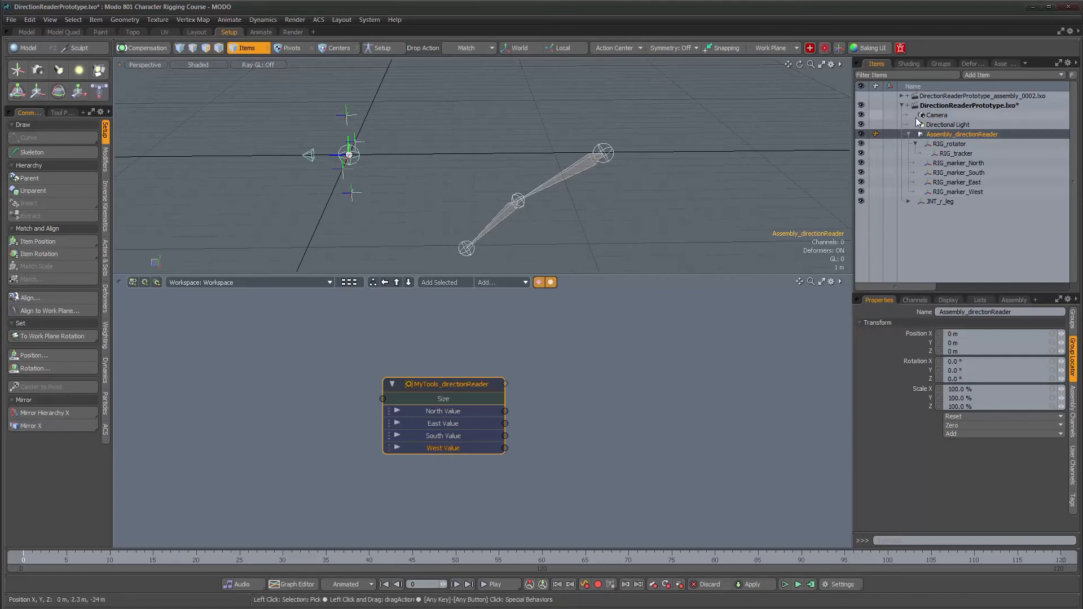
{"action": "left_click_drag", "start_coordinate": [930, 135], "coordinate": [562, 151]}
Select the JNT_r_leg joint, activate rotation and zero all of its transforms
{"action": "left_click", "coordinate": [559, 149]}
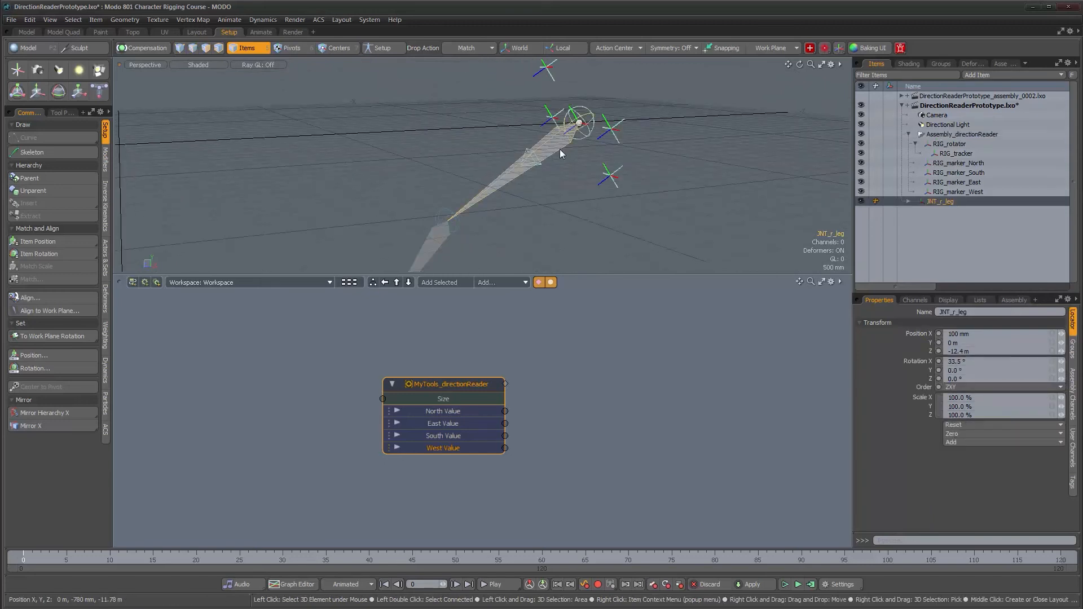
{"action": "left_click_drag", "start_coordinate": [572, 180], "coordinate": [495, 203], "text": "alt"}
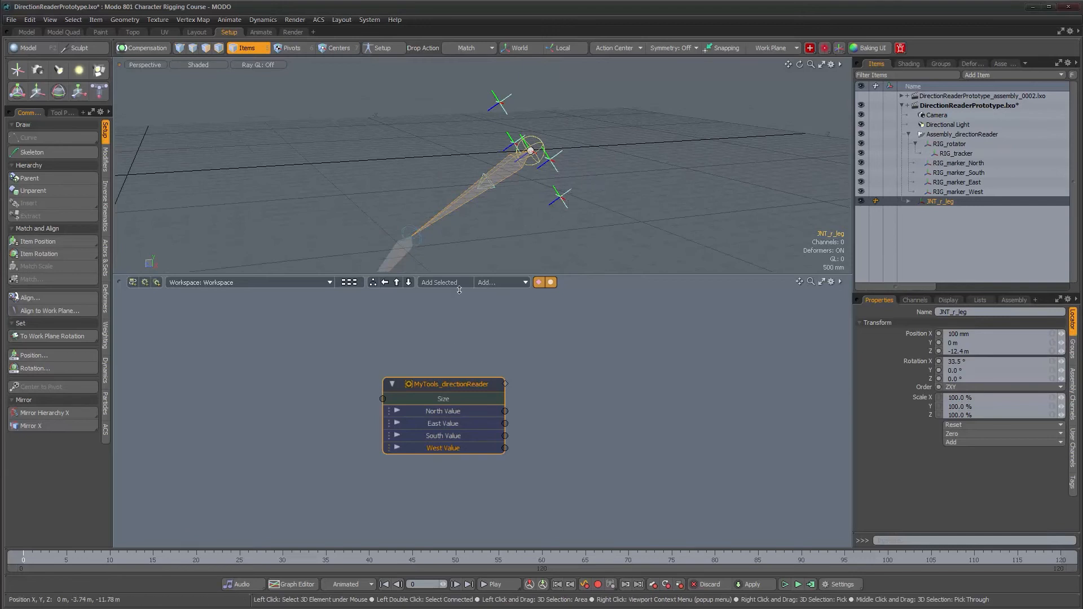
{"action": "key", "text": "e"}
{"action": "left_click", "coordinate": [562, 49]}
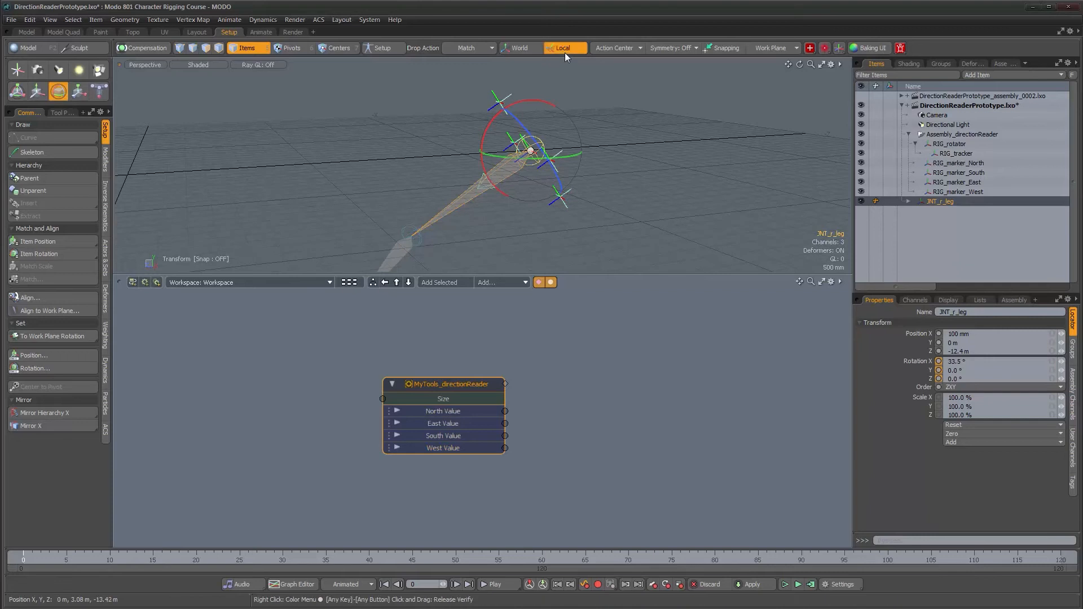
{"action": "left_click", "coordinate": [563, 49]}
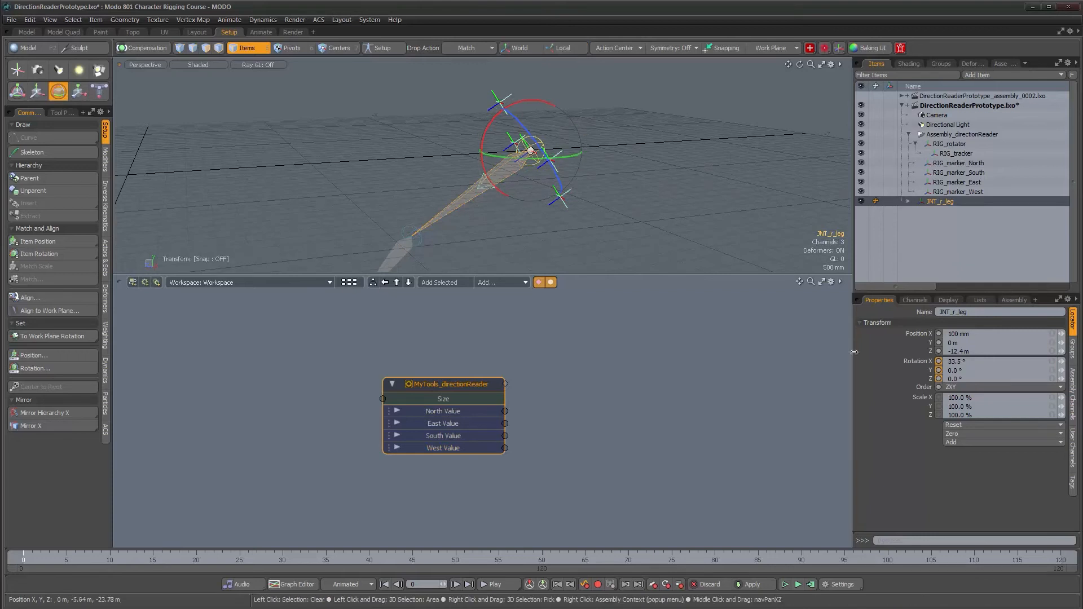
{"action": "left_click_drag", "start_coordinate": [549, 209], "coordinate": [529, 209], "text": "alt"}
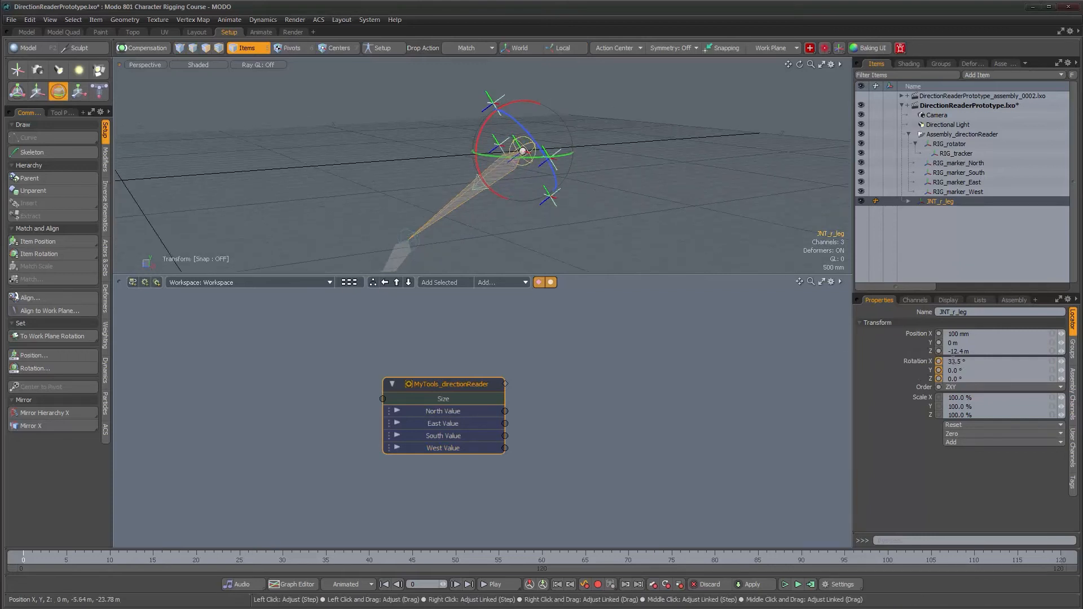
{"action": "left_click", "coordinate": [972, 436]}
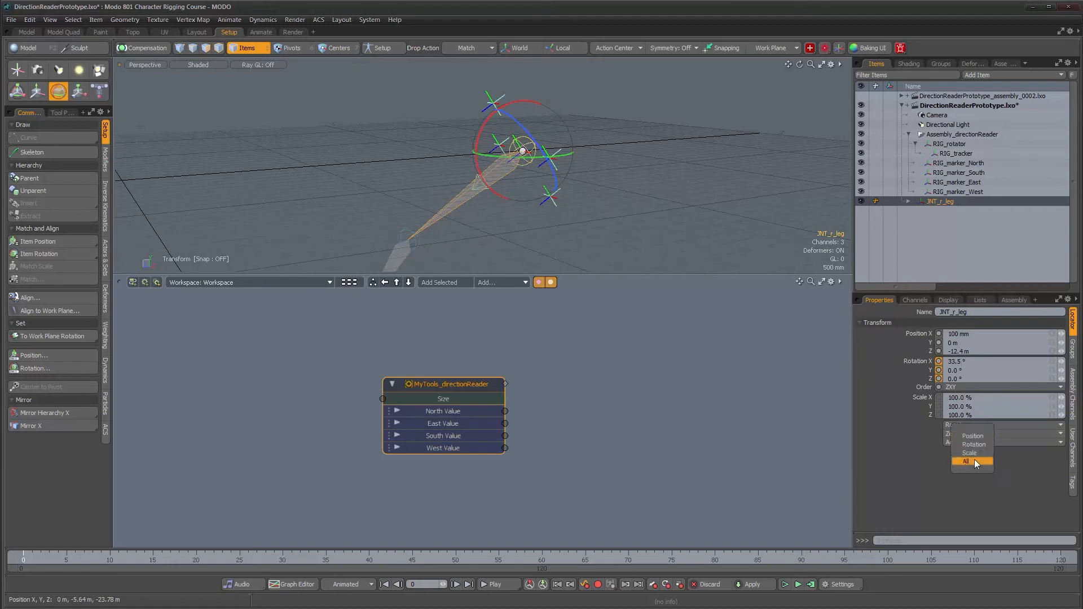
{"action": "left_click", "coordinate": [973, 459]}
Animate JNT_r_leg's Rotation X to about -72° at frame 10 and back to 0° at frame 20
{"action": "left_click", "coordinate": [109, 561]}
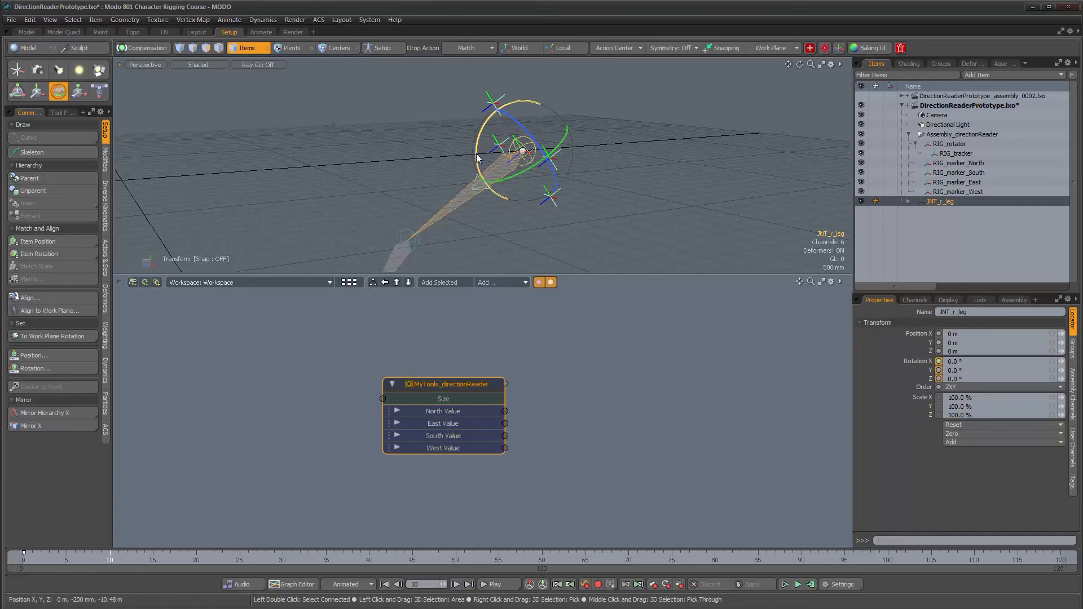
{"action": "left_click_drag", "start_coordinate": [477, 152], "coordinate": [501, 78]}
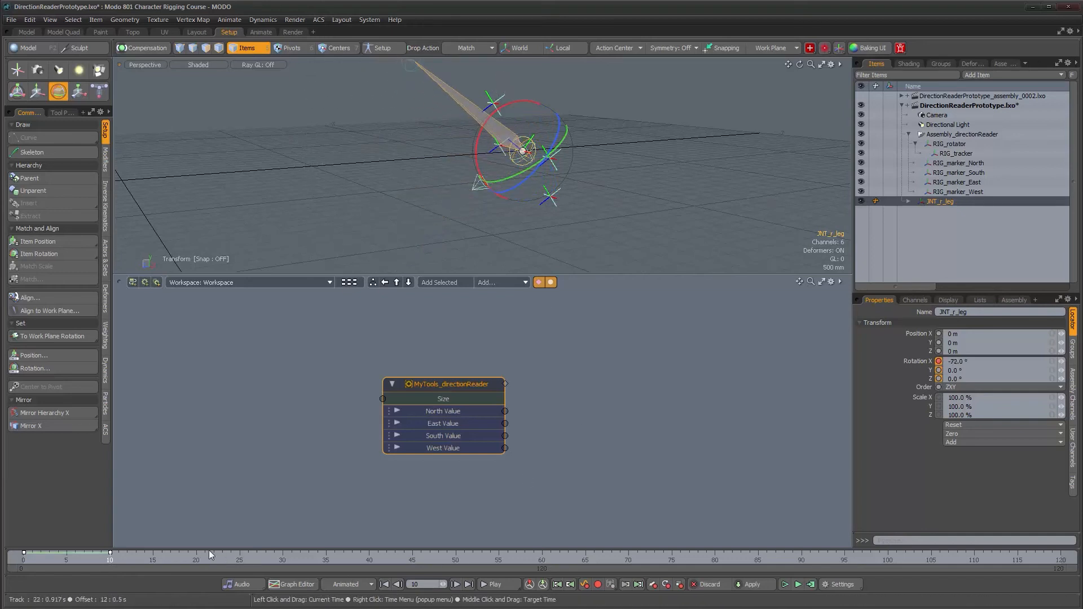
{"action": "left_click", "coordinate": [197, 557]}
{"action": "left_click", "coordinate": [979, 362]}
{"action": "type", "text": "0"}
{"action": "key", "text": "Return"}
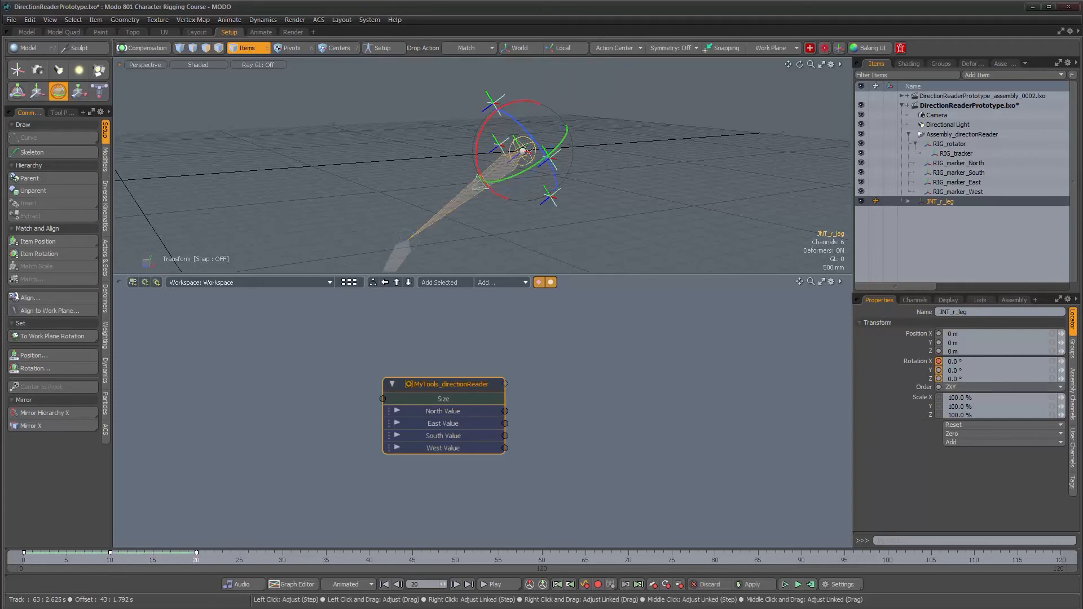
{"action": "key", "text": "space"}
Scrub the timeline back to frame 0 while viewing the leg joint and direction reader up close
{"action": "left_click_drag", "start_coordinate": [545, 219], "coordinate": [535, 190], "text": "alt"}
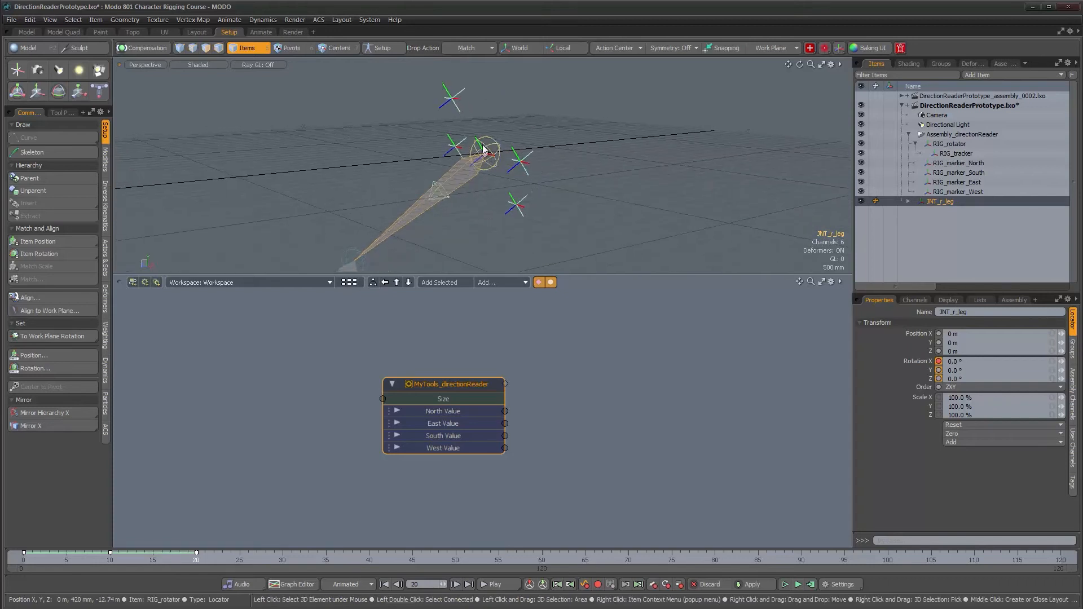
{"action": "right_click_drag", "start_coordinate": [506, 154], "coordinate": [530, 151], "text": "alt"}
{"action": "left_click_drag", "start_coordinate": [530, 151], "coordinate": [488, 178], "text": "alt"}
{"action": "right_click_drag", "start_coordinate": [488, 178], "coordinate": [448, 185], "text": "alt"}
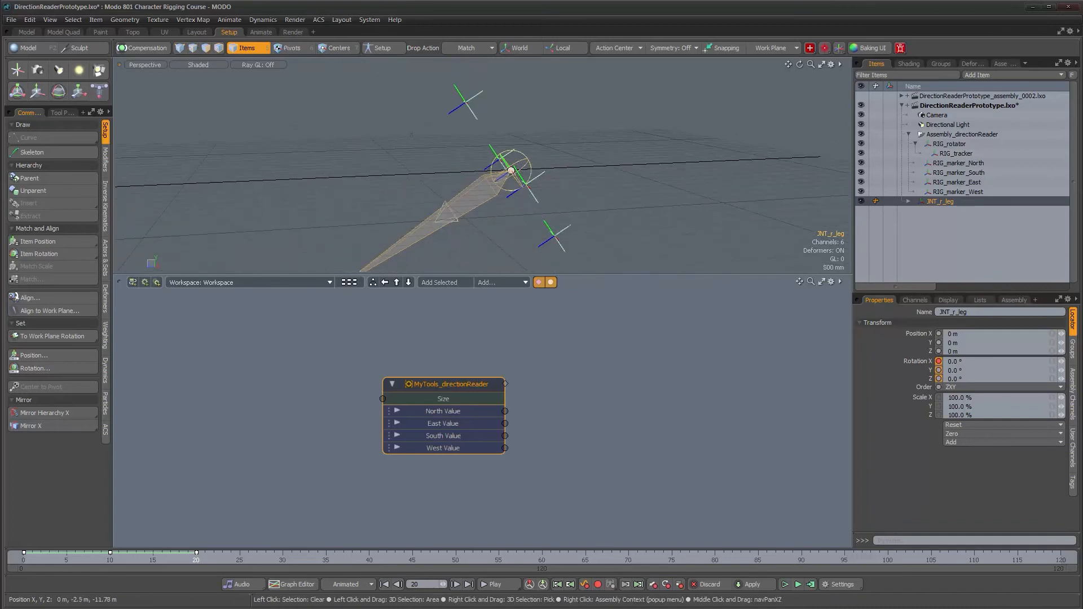
{"action": "left_click_drag", "start_coordinate": [213, 559], "coordinate": [23, 559]}
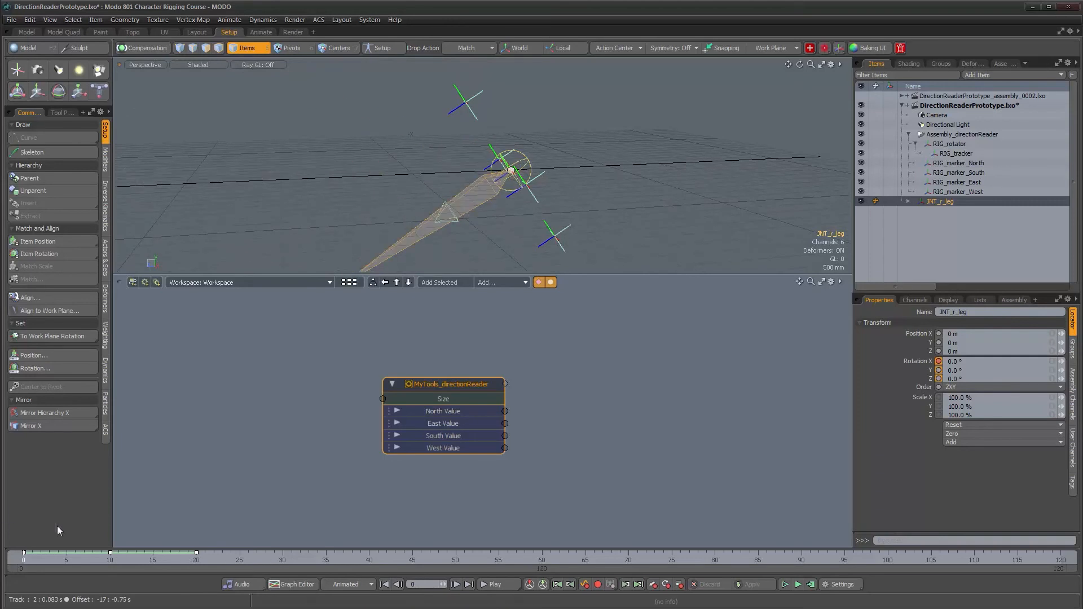
Open the MyTools_directionReader assembly, select RIG_rotator and move its node upward, away from the RIG_tracker node
{"action": "left_click", "coordinate": [443, 385]}
{"action": "double_click", "coordinate": [442, 384]}
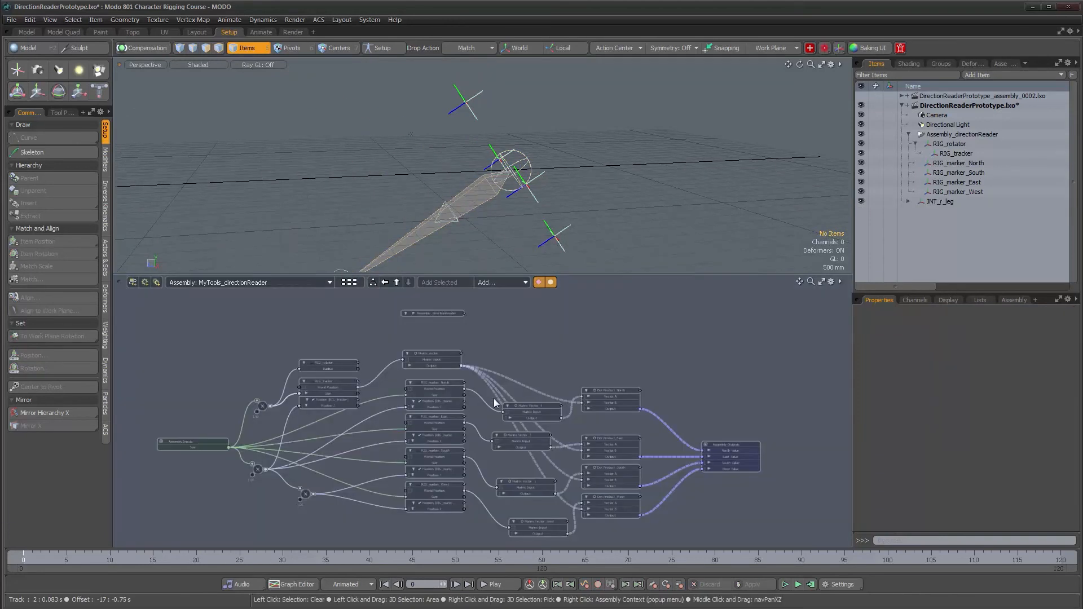
{"action": "left_click", "coordinate": [946, 146]}
{"action": "left_click_drag", "start_coordinate": [480, 205], "coordinate": [528, 170], "text": "alt+shift"}
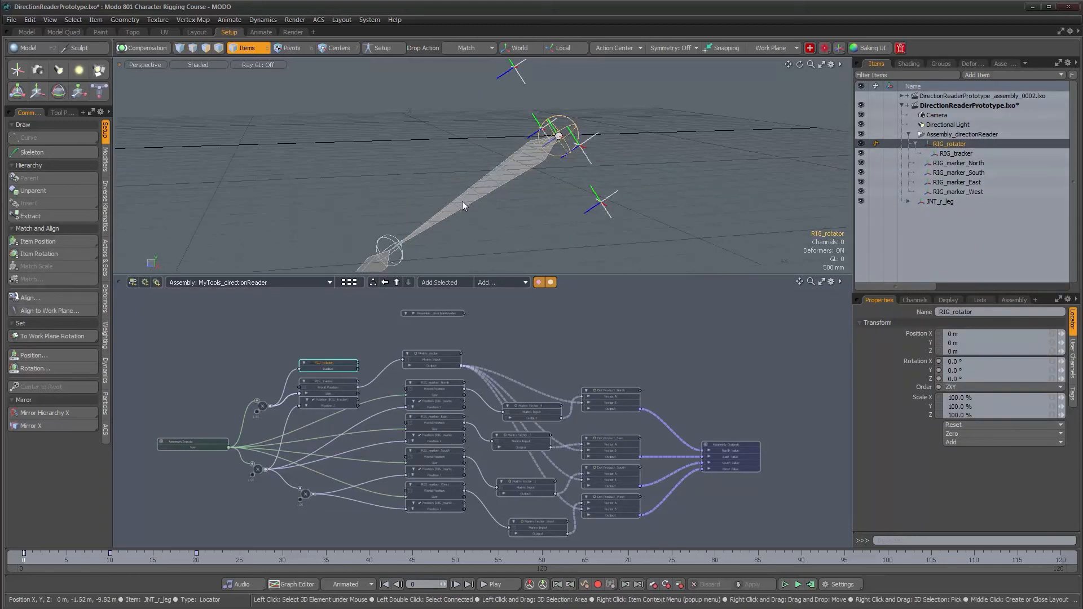
{"action": "left_click_drag", "start_coordinate": [458, 207], "coordinate": [573, 213], "text": "alt"}
{"action": "left_click_drag", "start_coordinate": [329, 373], "coordinate": [456, 315], "text": "alt"}
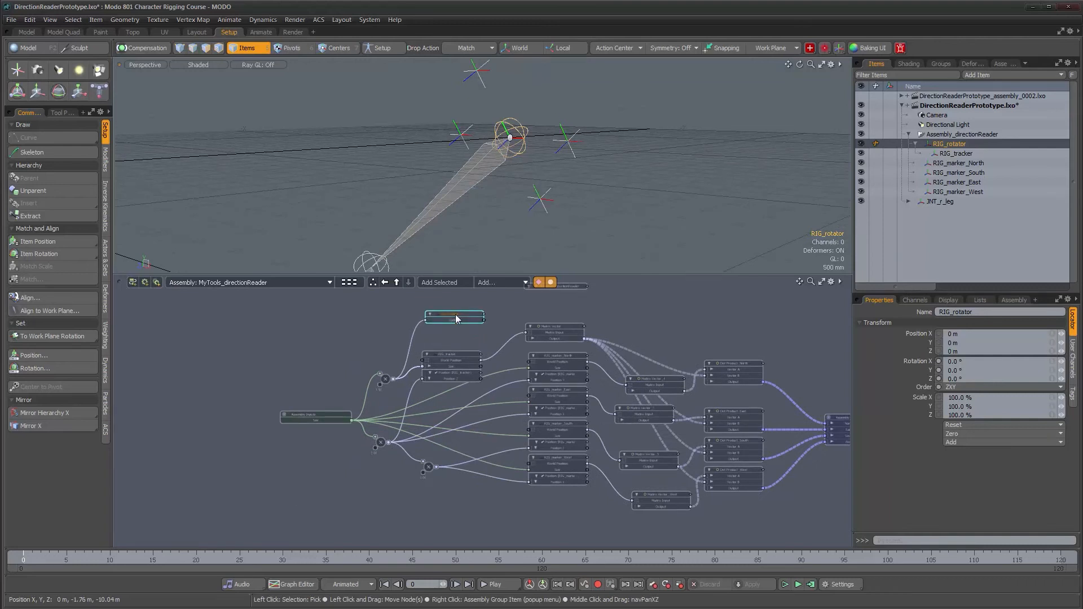
{"action": "right_click_drag", "start_coordinate": [454, 353], "coordinate": [530, 341], "text": "alt"}
{"action": "left_click_drag", "start_coordinate": [492, 310], "coordinate": [476, 346], "text": "alt"}
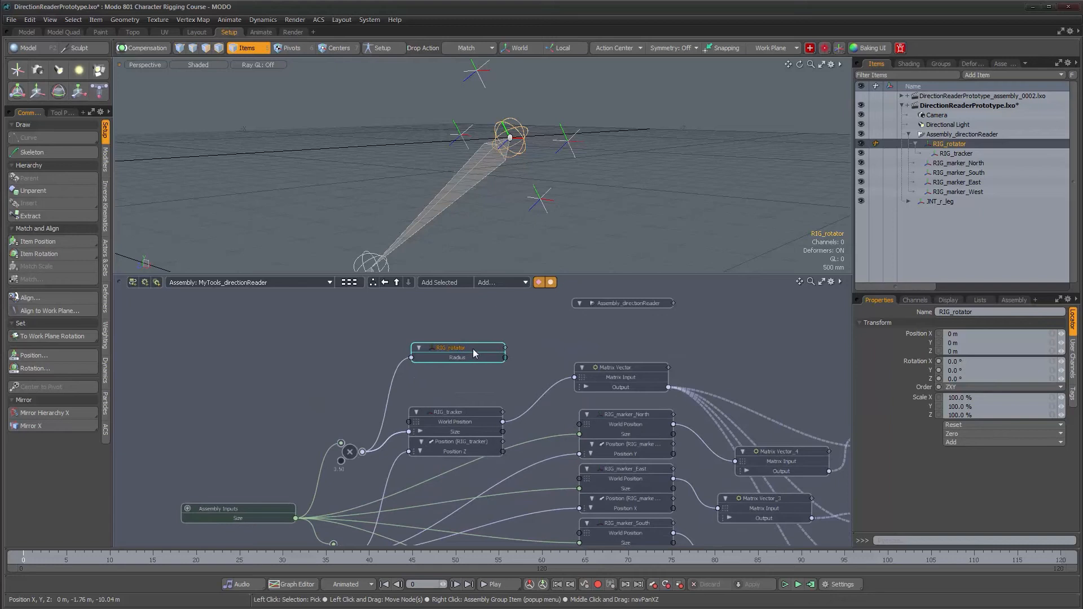
Add RIG_rotator's World Rotation channel to its node in the MyTools_directionReader assembly graph
{"action": "left_click", "coordinate": [917, 302]}
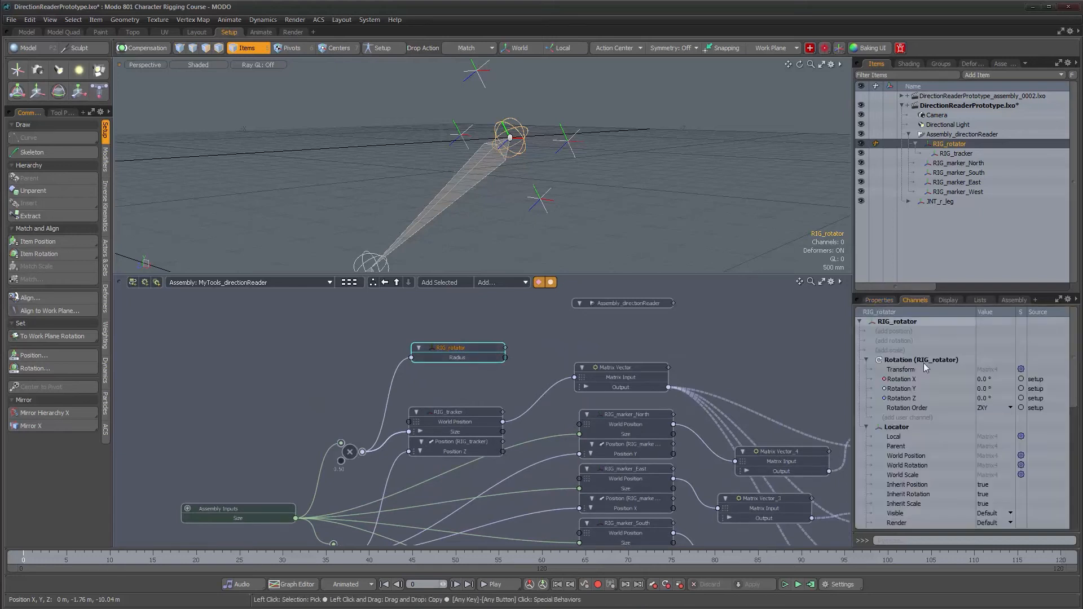
{"action": "left_click", "coordinate": [916, 457]}
{"action": "left_click", "coordinate": [903, 465]}
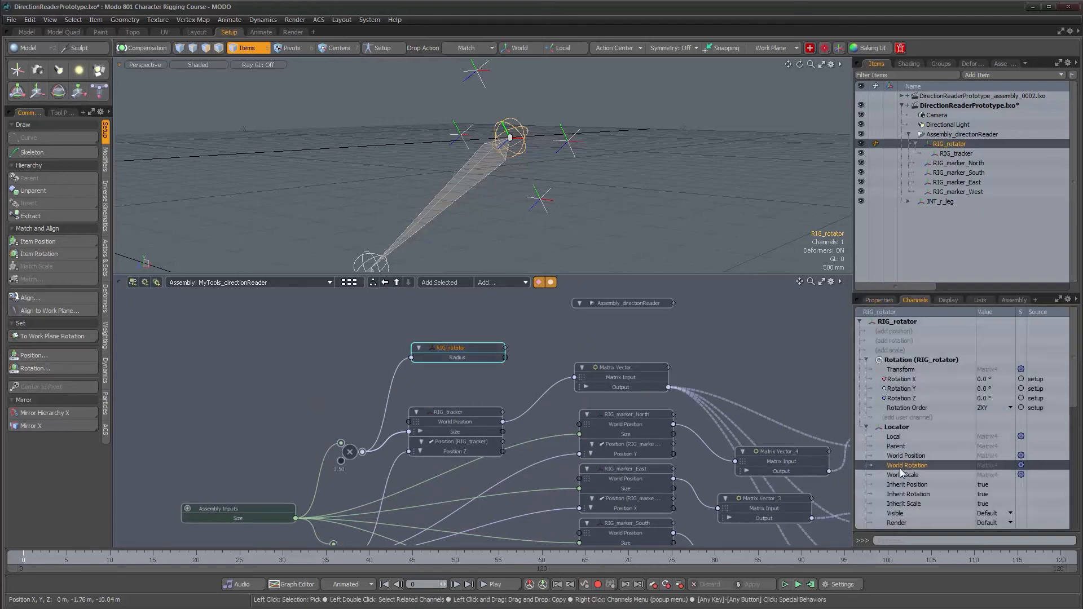
{"action": "left_click_drag", "start_coordinate": [901, 470], "coordinate": [777, 384]}
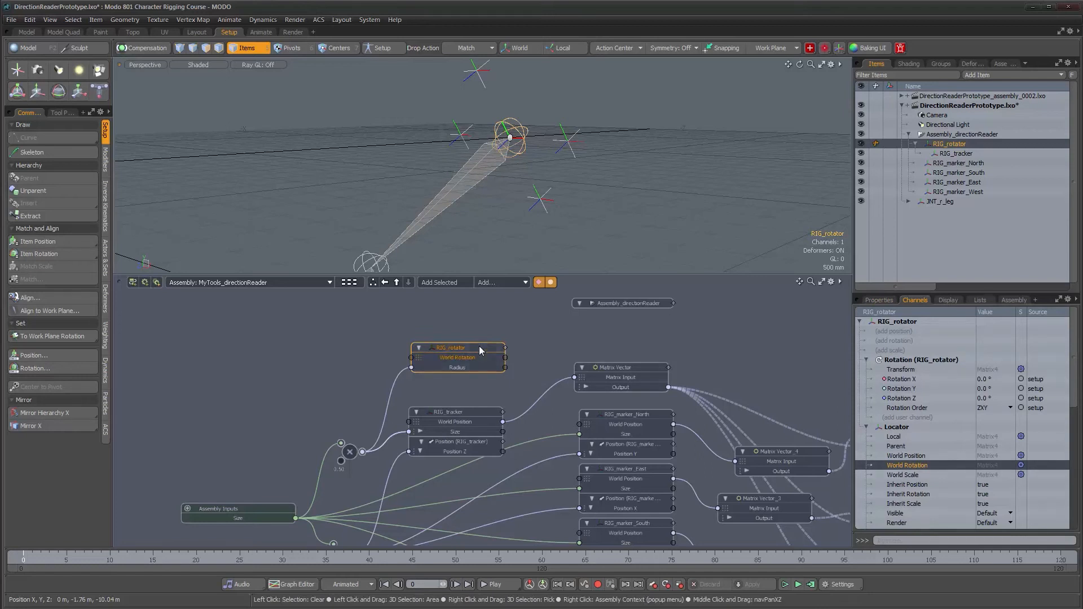
Expose RIG_rotator's World Rotation channel as an assembly input and shift the Assembly Inputs node slightly away from the other nodes
{"action": "middle_click_drag", "start_coordinate": [452, 371], "coordinate": [525, 350]}
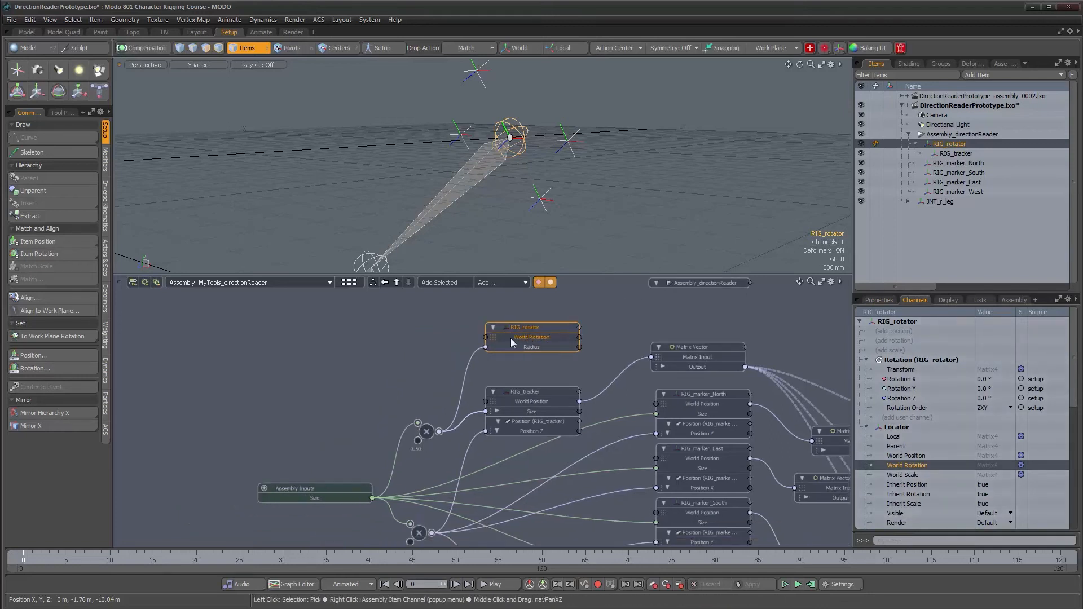
{"action": "right_click", "coordinate": [522, 337]}
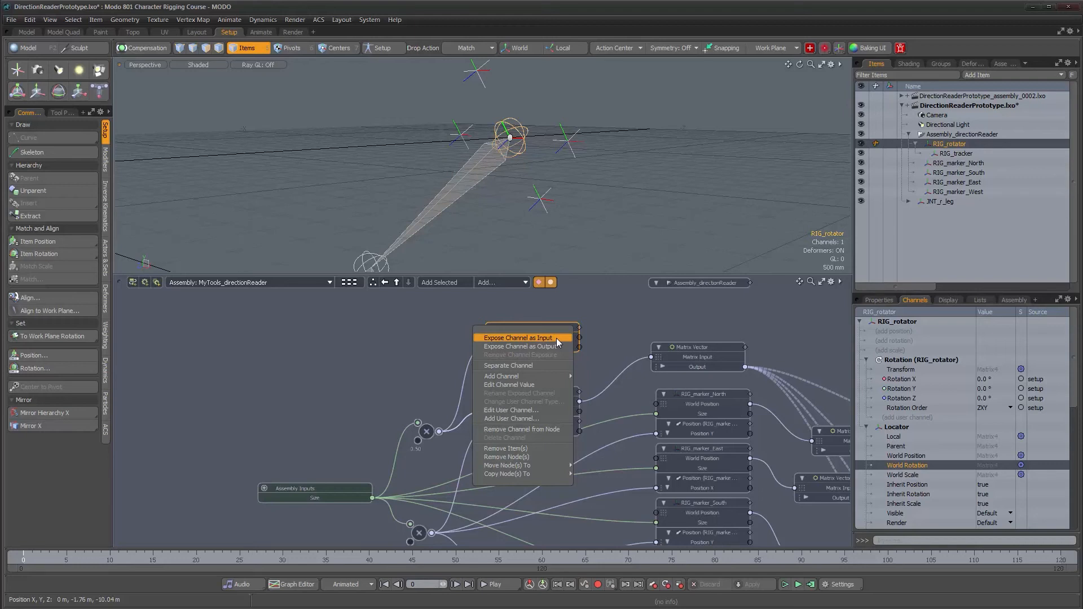
{"action": "left_click", "coordinate": [520, 339]}
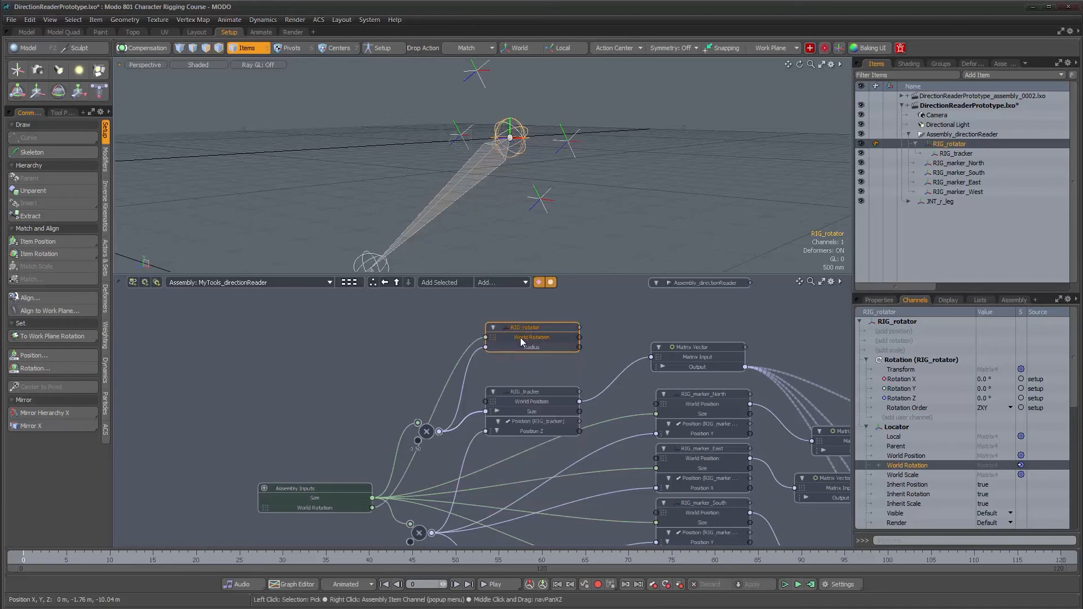
{"action": "mouse_move", "coordinate": [331, 488]}
{"action": "left_mouse_down"}
{"action": "mouse_move", "coordinate": [315, 473]}
{"action": "mouse_move", "coordinate": [329, 429]}
{"action": "mouse_move", "coordinate": [317, 480]}
{"action": "mouse_move", "coordinate": [325, 489]}
{"action": "left_mouse_up"}
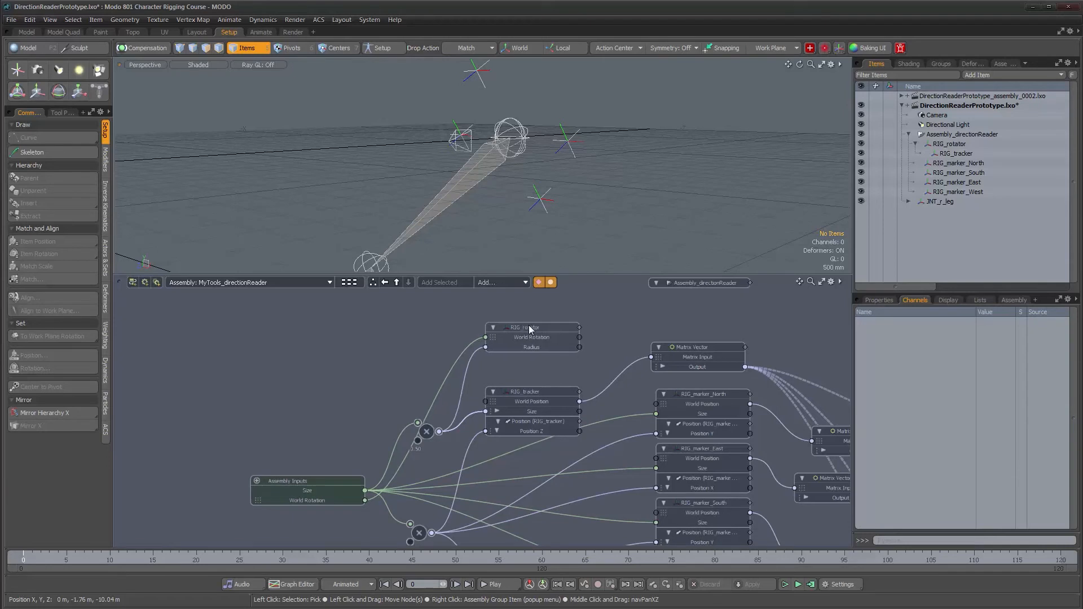
Go up to the workspace level and rename MyTools_directionReader's World Rotation input to Input Rotation Matrix
{"action": "left_click", "coordinate": [397, 282]}
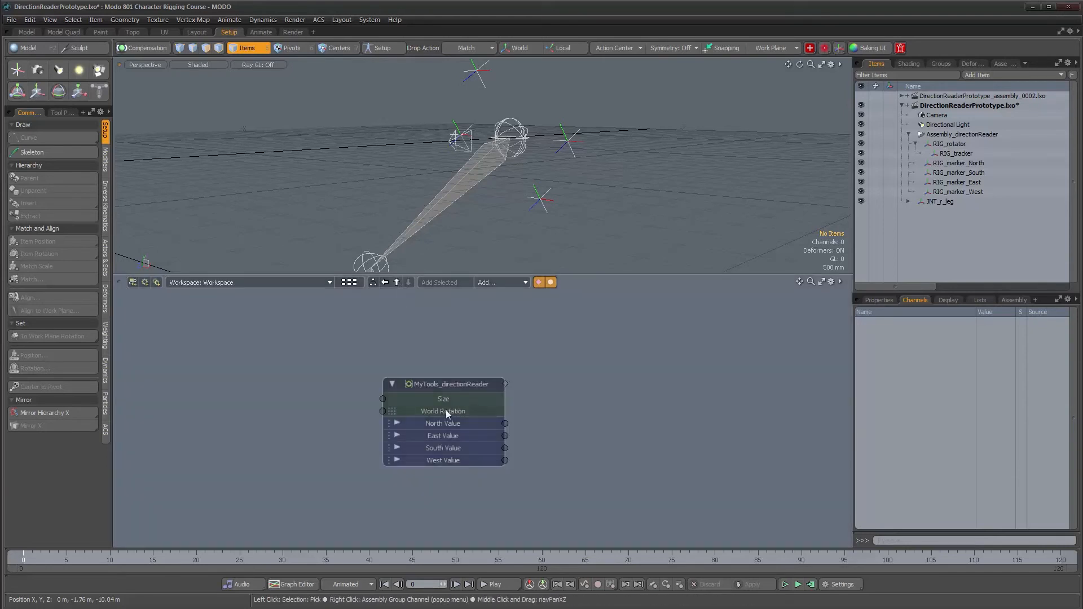
{"action": "left_click", "coordinate": [449, 411]}
{"action": "left_click", "coordinate": [431, 412]}
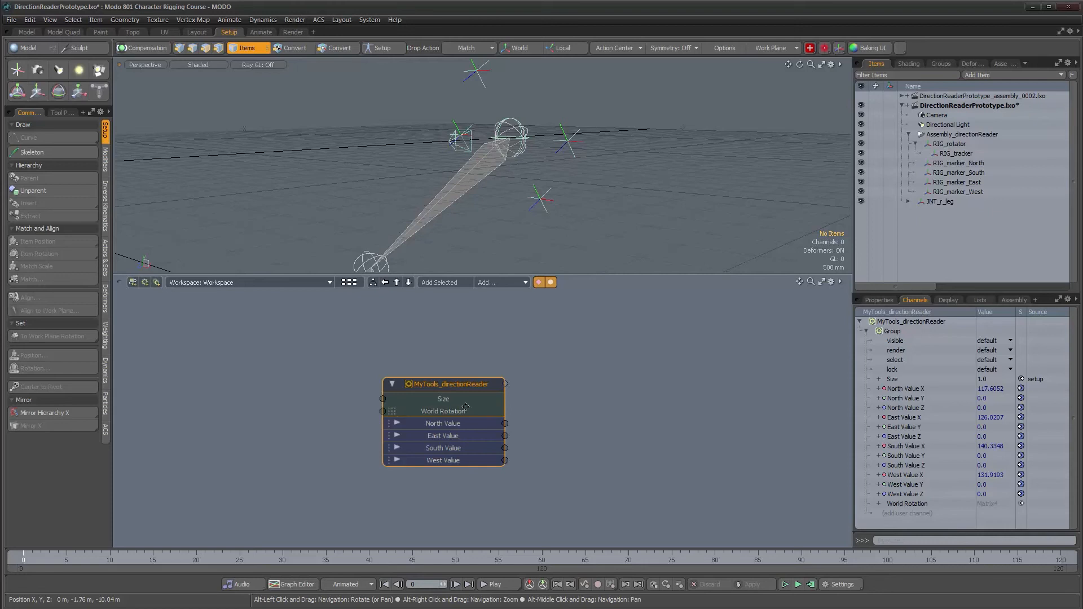
{"action": "left_click", "coordinate": [456, 415]}
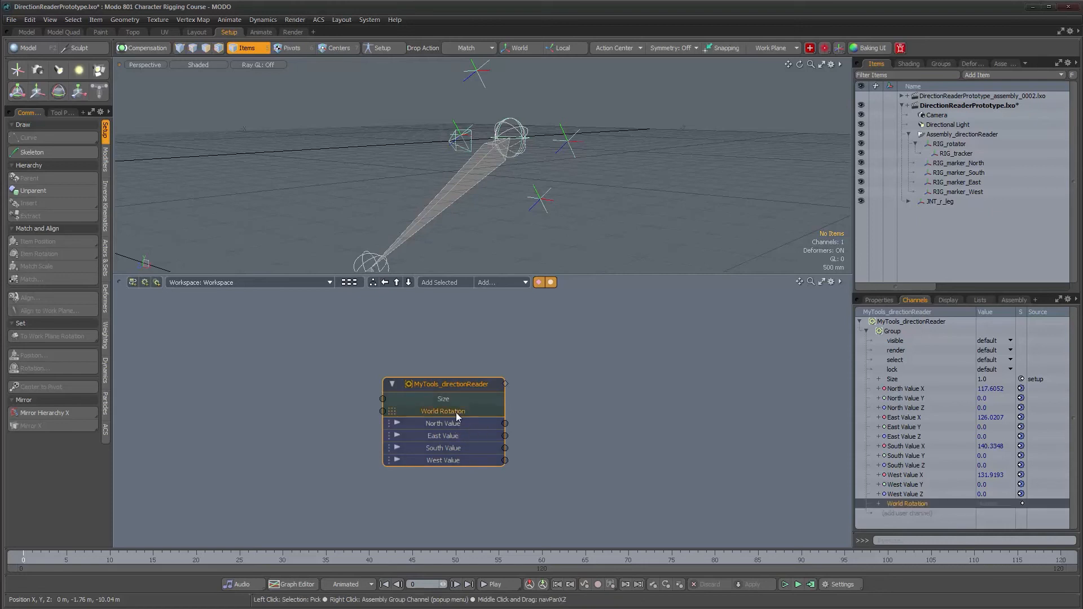
{"action": "right_click", "coordinate": [452, 412]}
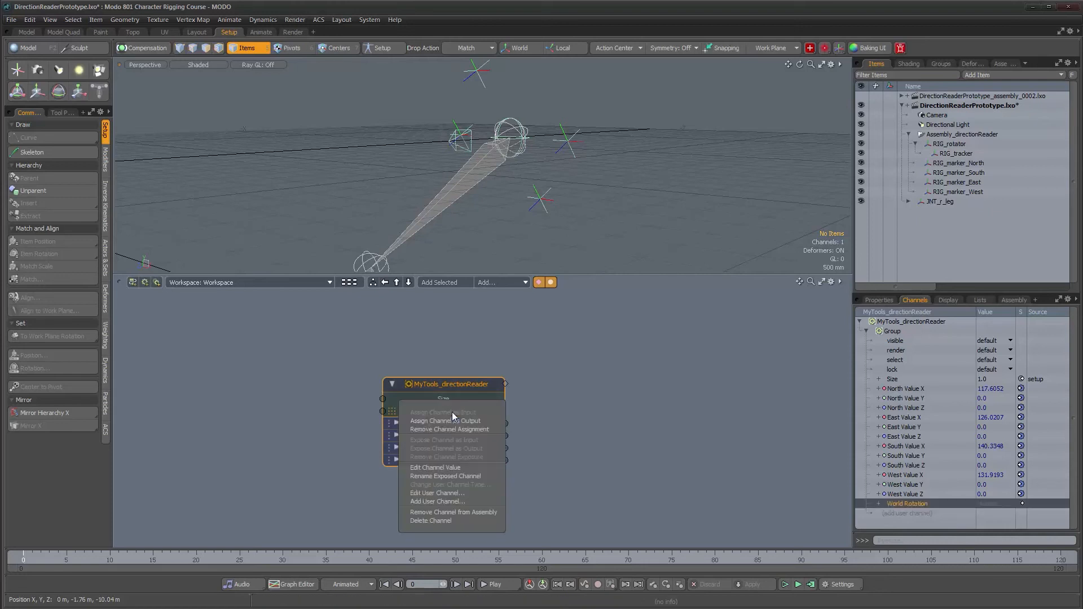
{"action": "left_click", "coordinate": [451, 477]}
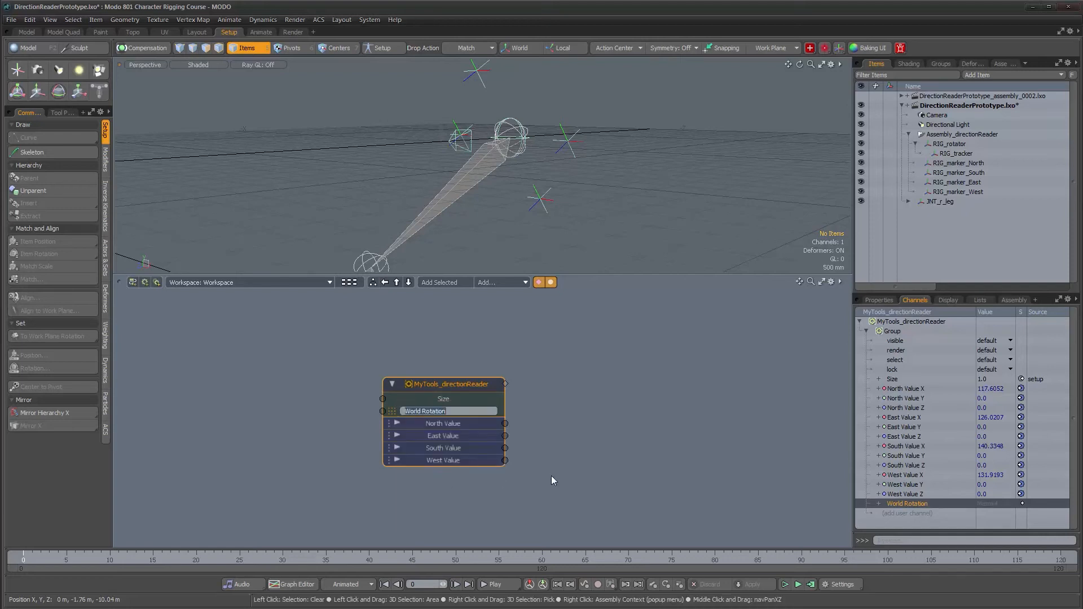
{"action": "type", "text": "Input Rotation Matrix"}
{"action": "key", "text": "Return"}
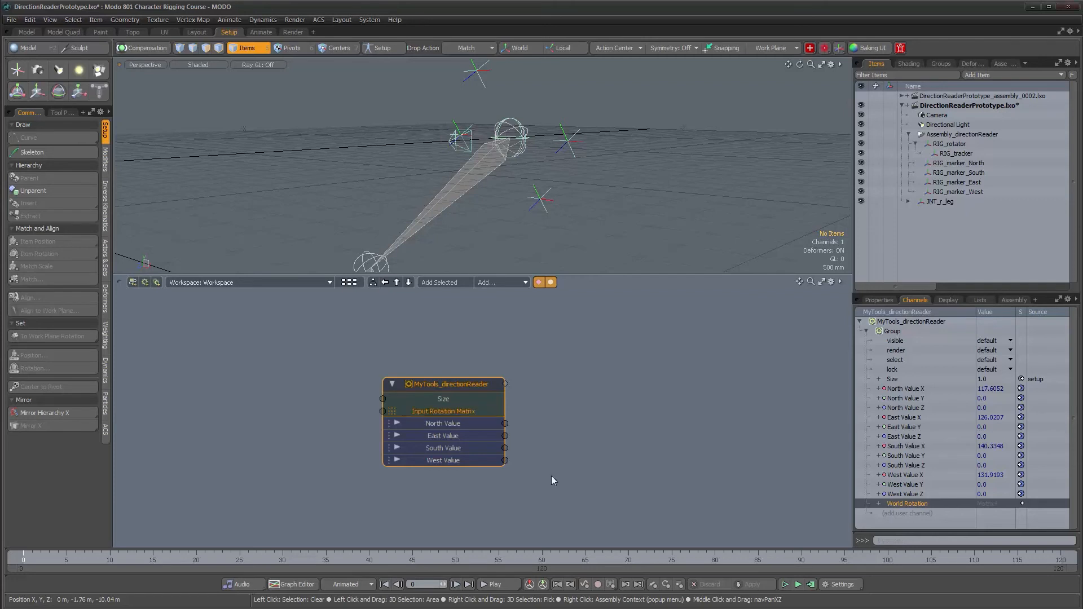
Rename the direction reader's rotation input again, as Input Rotation World Matrix
{"action": "right_click", "coordinate": [458, 412]}
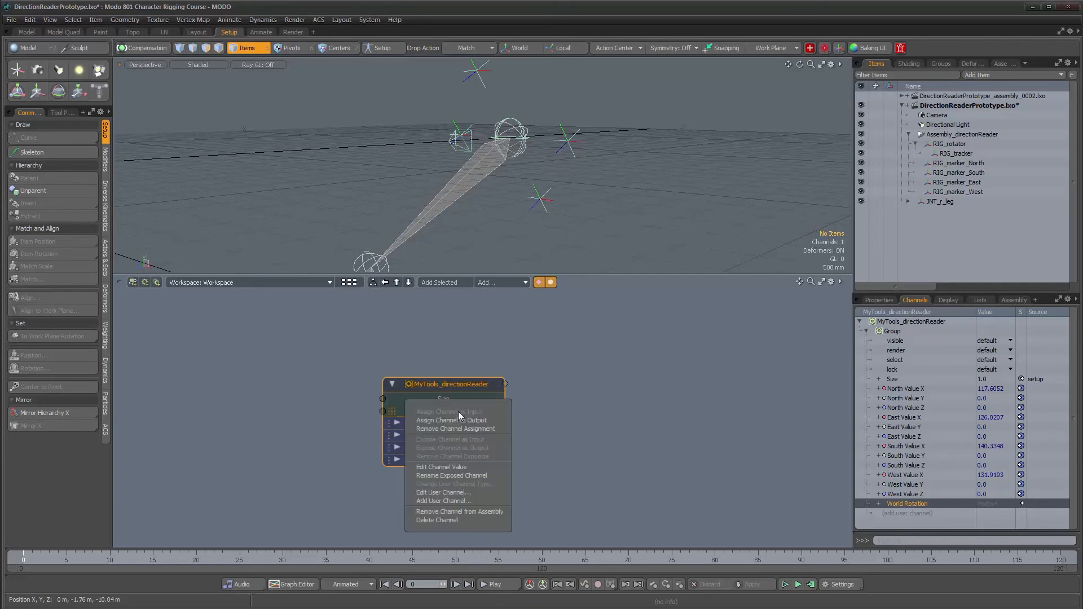
{"action": "left_click", "coordinate": [461, 476]}
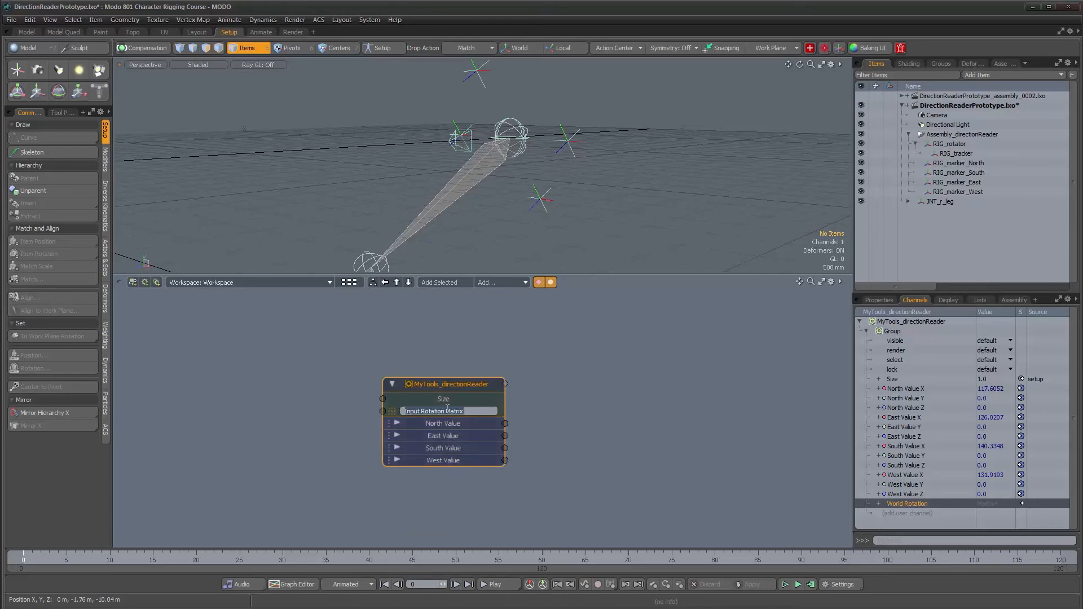
{"action": "key", "text": "Return"}
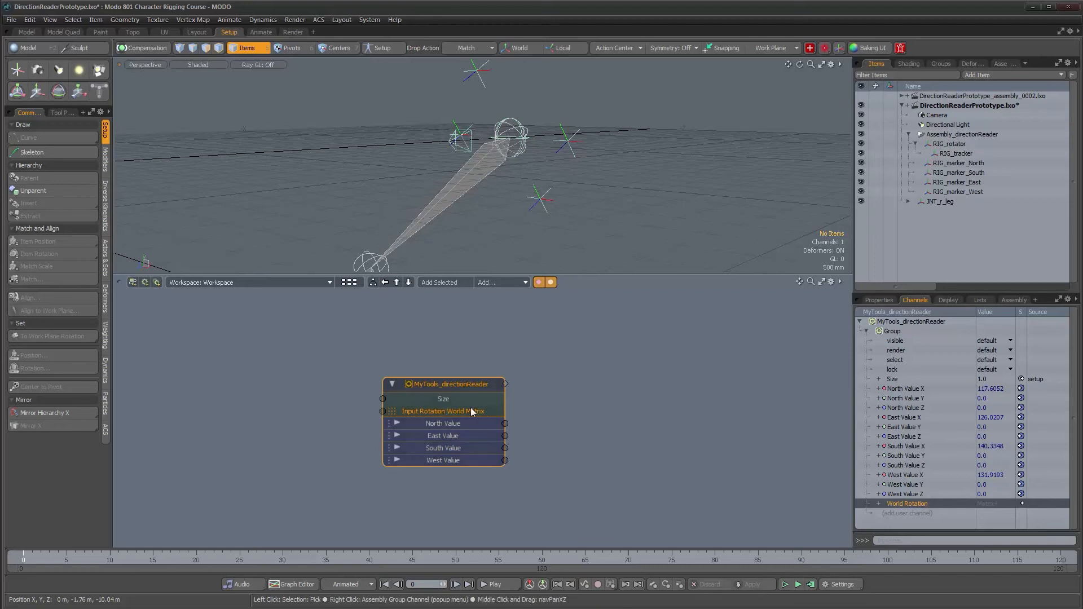
Add the JNT_r_leg joint to the workspace graph and place its node beside MyTools_directionReader, on the input side
{"action": "left_click_drag", "start_coordinate": [476, 413], "coordinate": [619, 403]}
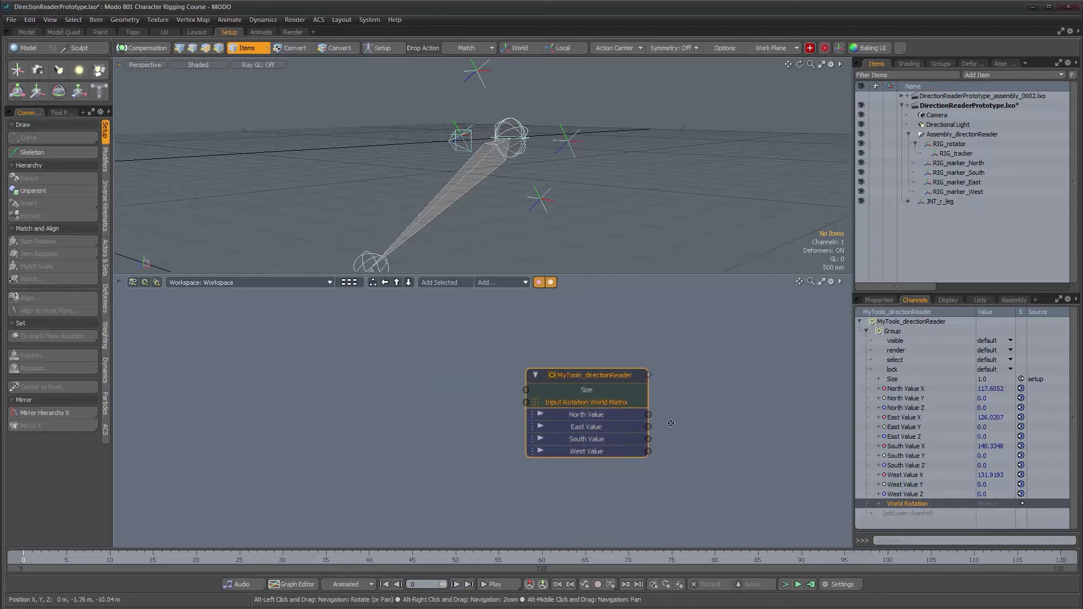
{"action": "left_click", "coordinate": [481, 172]}
{"action": "left_click", "coordinate": [437, 283]}
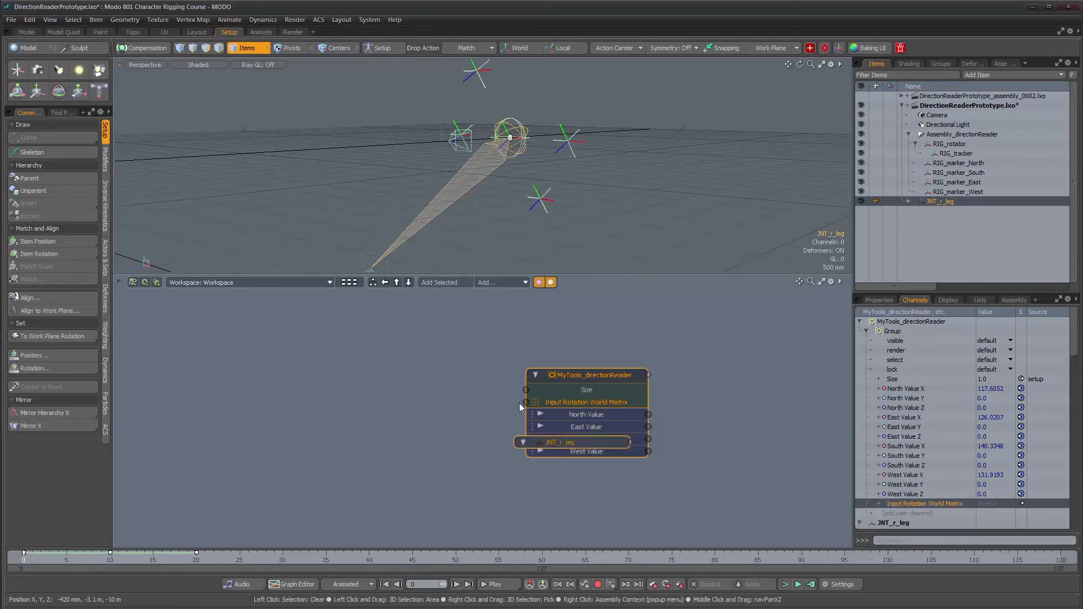
{"action": "left_click_drag", "start_coordinate": [547, 446], "coordinate": [351, 396]}
{"action": "left_click", "coordinate": [570, 469]}
{"action": "left_click", "coordinate": [538, 365]}
{"action": "left_click_drag", "start_coordinate": [554, 367], "coordinate": [585, 370]}
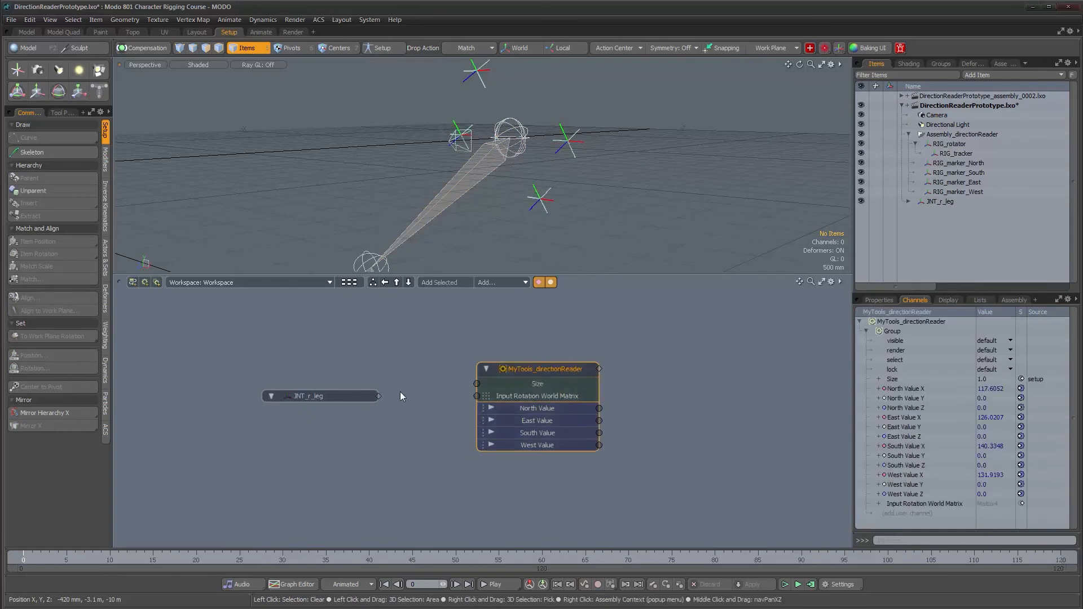
Add JNT_r_leg's World Rotation channel to its node and connect it to the direction reader's Input Rotation World Matrix
{"action": "left_click", "coordinate": [308, 398]}
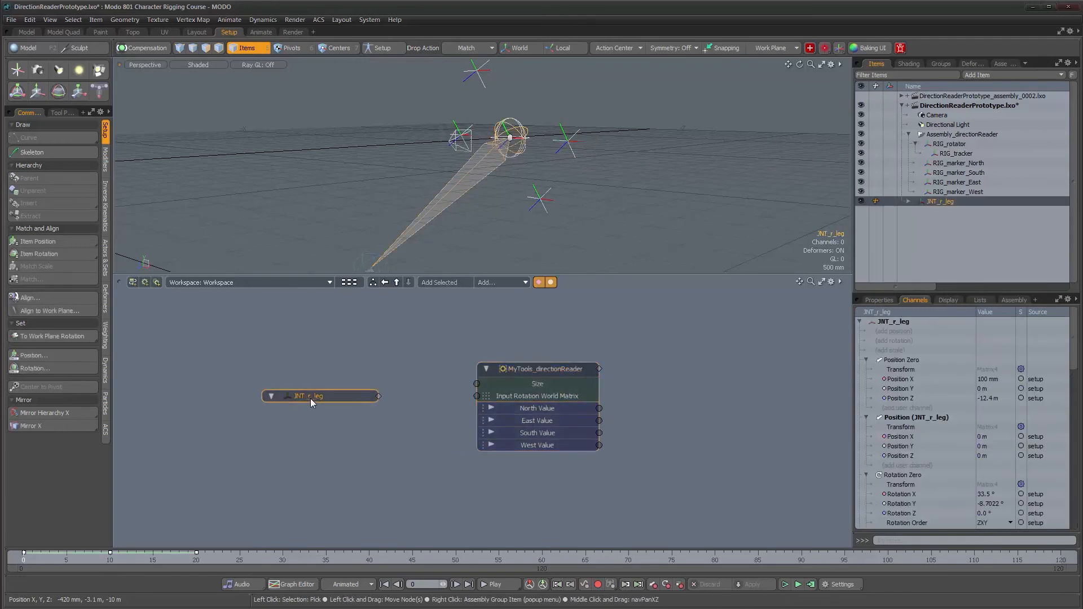
{"action": "scroll", "coordinate": [919, 474], "scroll_direction": "down", "scroll_amount": 5}
{"action": "scroll", "coordinate": [919, 475], "scroll_direction": "down", "scroll_amount": 2}
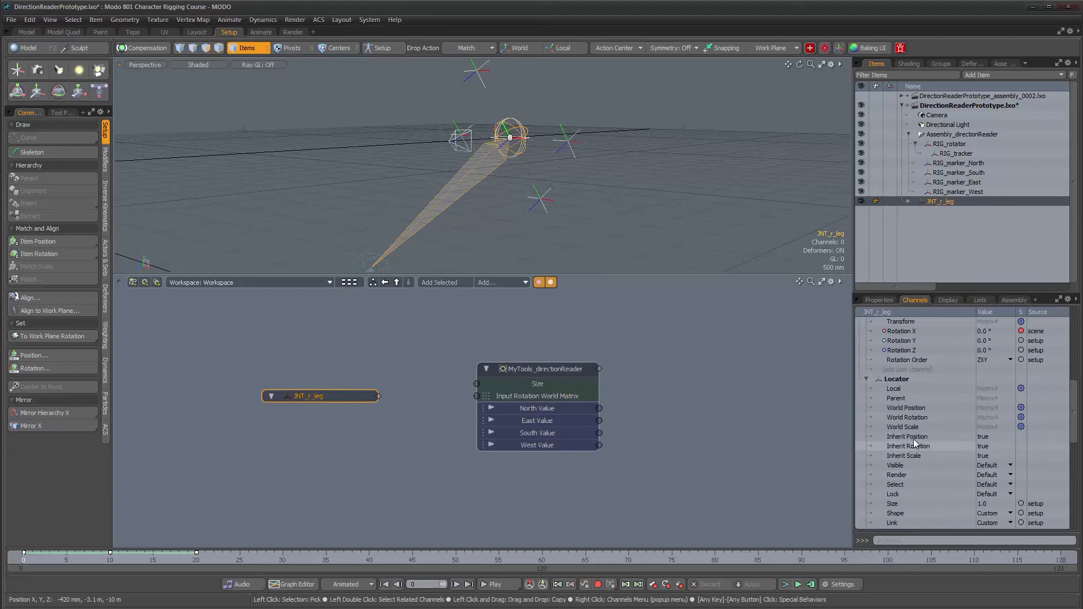
{"action": "left_click_drag", "start_coordinate": [909, 418], "coordinate": [742, 474]}
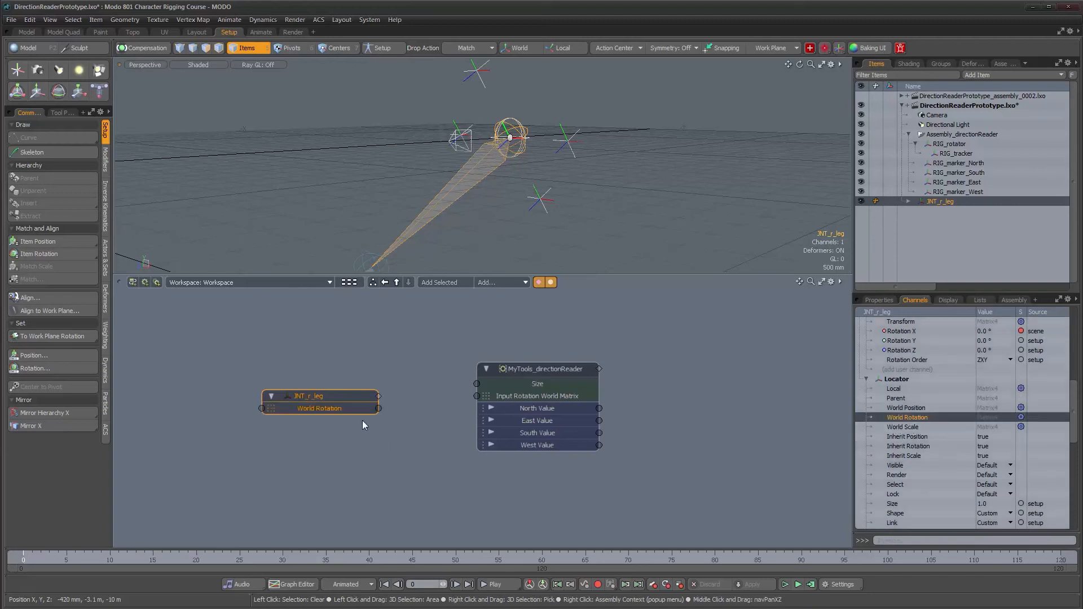
{"action": "left_click_drag", "start_coordinate": [341, 394], "coordinate": [477, 396]}
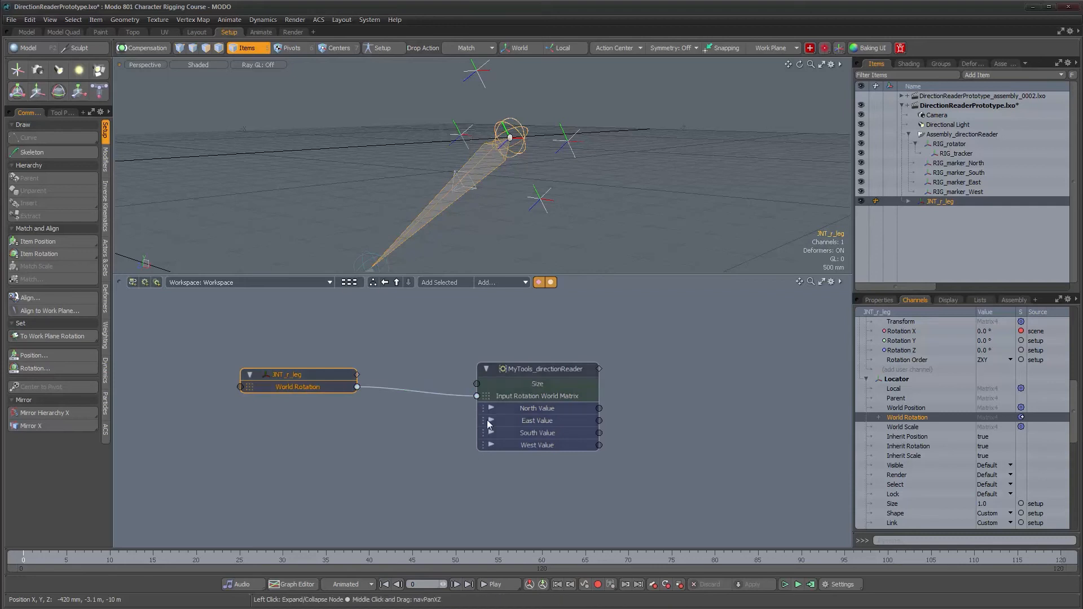
Scrub through the leg animation and back to frame 0 to check how the direction reader follows JNT_r_leg's rotation
{"action": "left_click", "coordinate": [49, 558]}
{"action": "mouse_move", "coordinate": [49, 558]}
{"action": "left_mouse_down"}
{"action": "mouse_move", "coordinate": [75, 559]}
{"action": "mouse_move", "coordinate": [41, 559]}
{"action": "left_mouse_up"}
{"action": "left_click_drag", "start_coordinate": [451, 169], "coordinate": [427, 179], "text": "alt"}
{"action": "left_click_drag", "start_coordinate": [65, 559], "coordinate": [23, 559]}
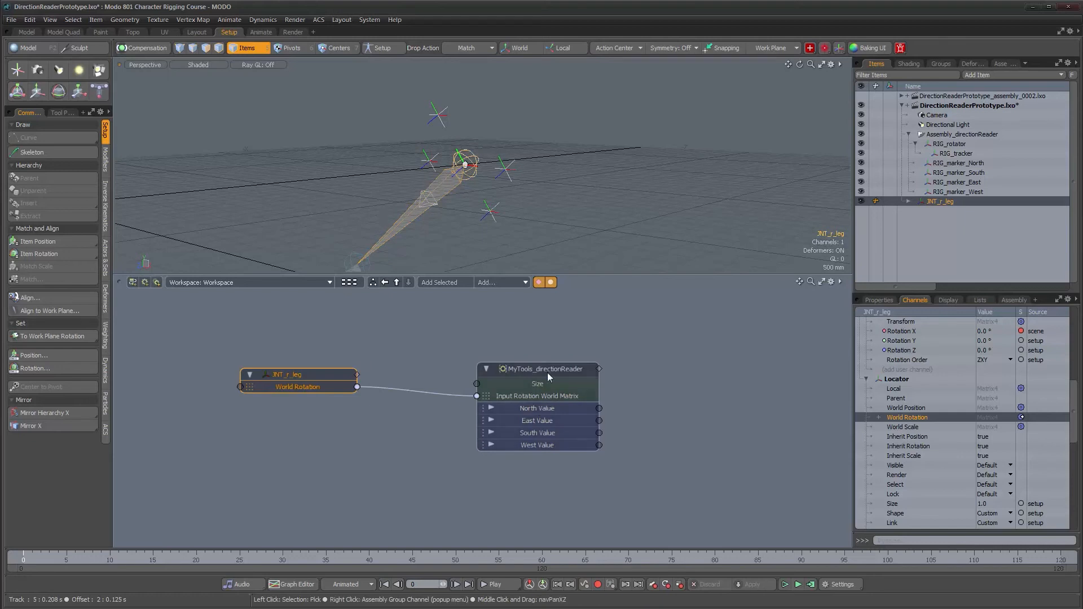
{"action": "left_click_drag", "start_coordinate": [508, 203], "coordinate": [534, 195], "text": "alt"}
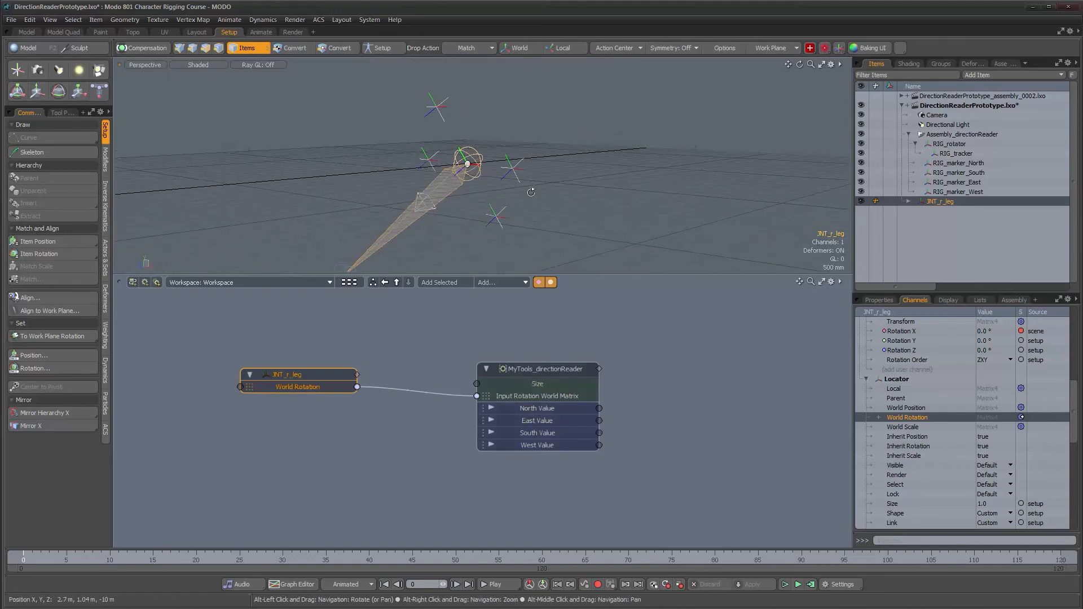
Check MyTools_directionReader's North, East, South and West output channels while scrubbing the leg animation back to frame 0
{"action": "left_click", "coordinate": [567, 372]}
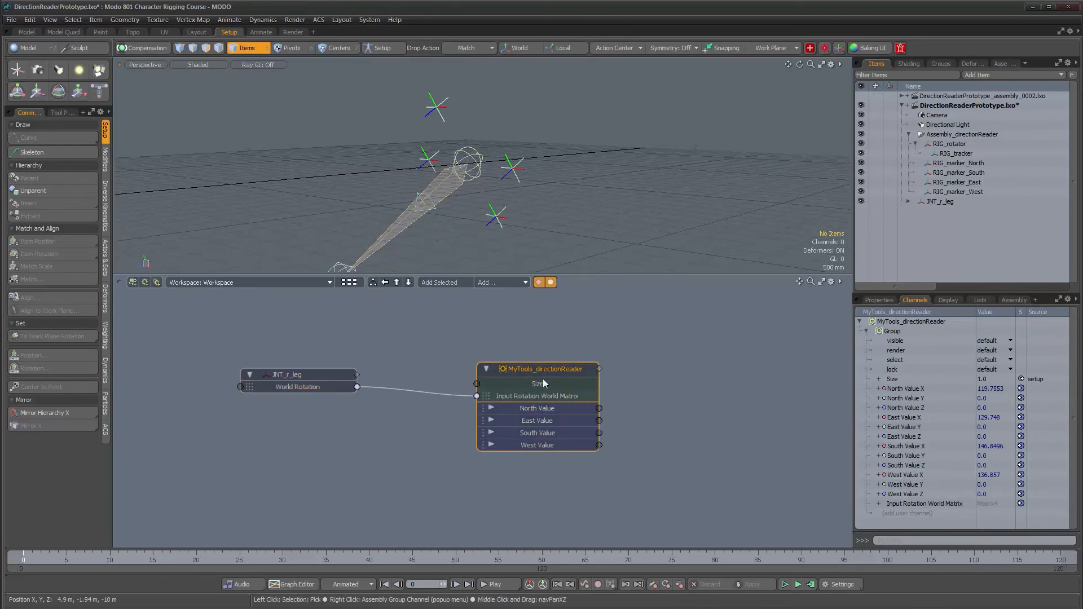
{"action": "left_click", "coordinate": [879, 300]}
{"action": "left_click", "coordinate": [1074, 359]}
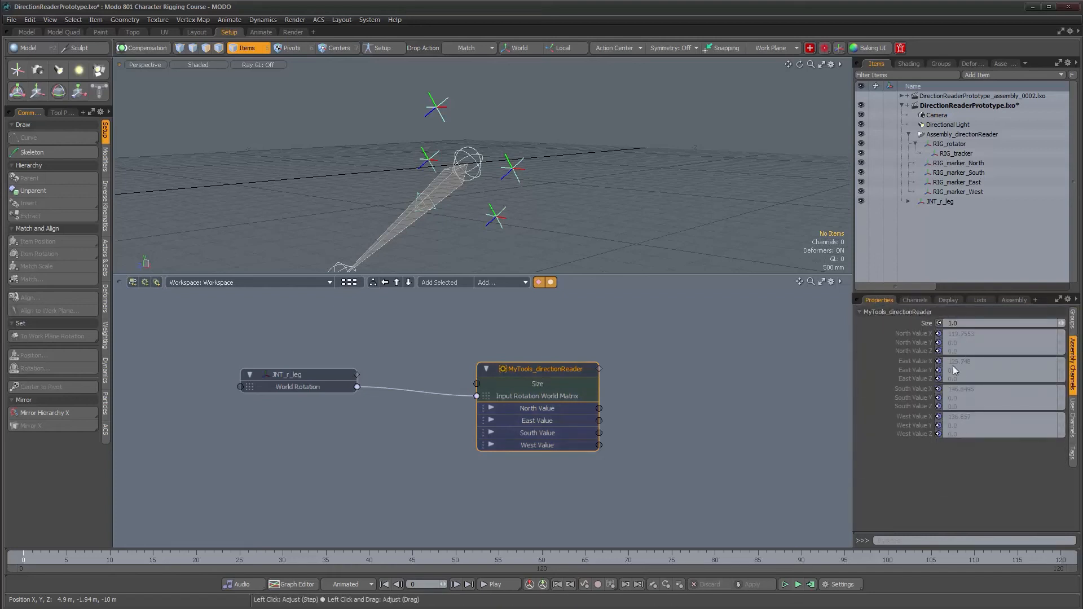
{"action": "left_click", "coordinate": [915, 300]}
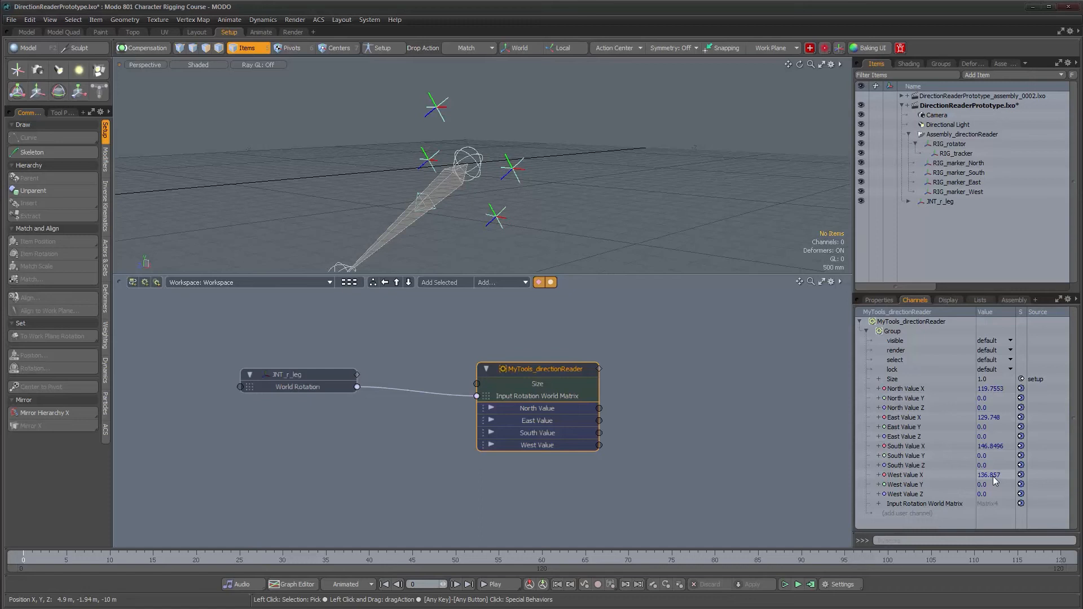
{"action": "mouse_move", "coordinate": [33, 559]}
{"action": "left_mouse_down"}
{"action": "mouse_move", "coordinate": [213, 560]}
{"action": "mouse_move", "coordinate": [23, 560]}
{"action": "left_mouse_up"}
Examine the leg joints and the four direction markers from several angles and distances
{"action": "left_click_drag", "start_coordinate": [526, 185], "coordinate": [509, 186], "text": "alt"}
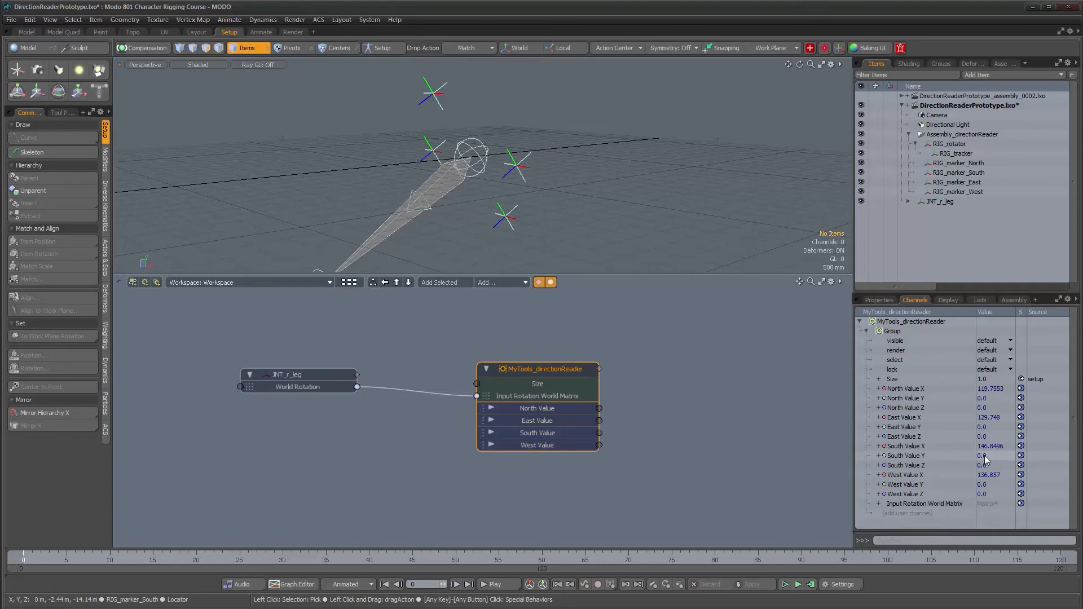
{"action": "left_click_drag", "start_coordinate": [499, 197], "coordinate": [400, 184], "text": "alt"}
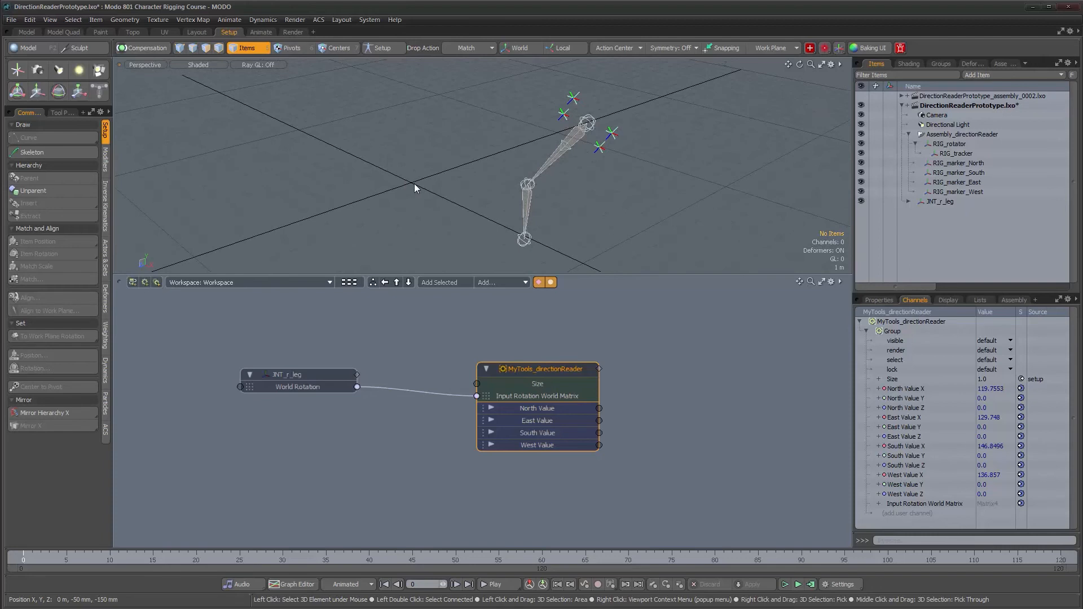
{"action": "left_click_drag", "start_coordinate": [412, 183], "coordinate": [400, 149], "text": "alt"}
{"action": "left_click_drag", "start_coordinate": [399, 201], "coordinate": [451, 202], "text": "alt"}
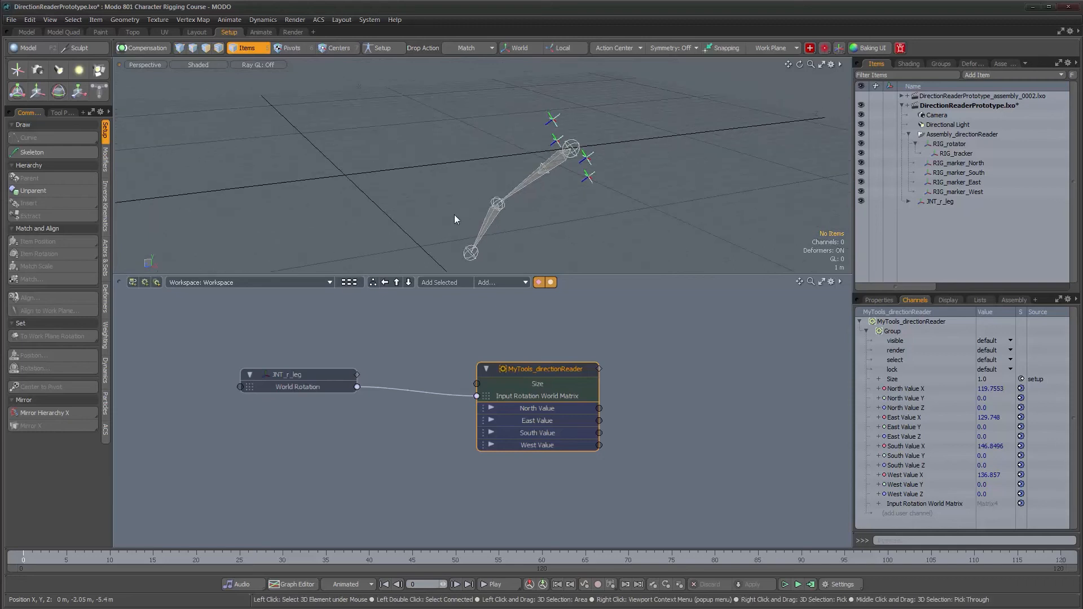
{"action": "left_click_drag", "start_coordinate": [534, 368], "coordinate": [535, 362]}
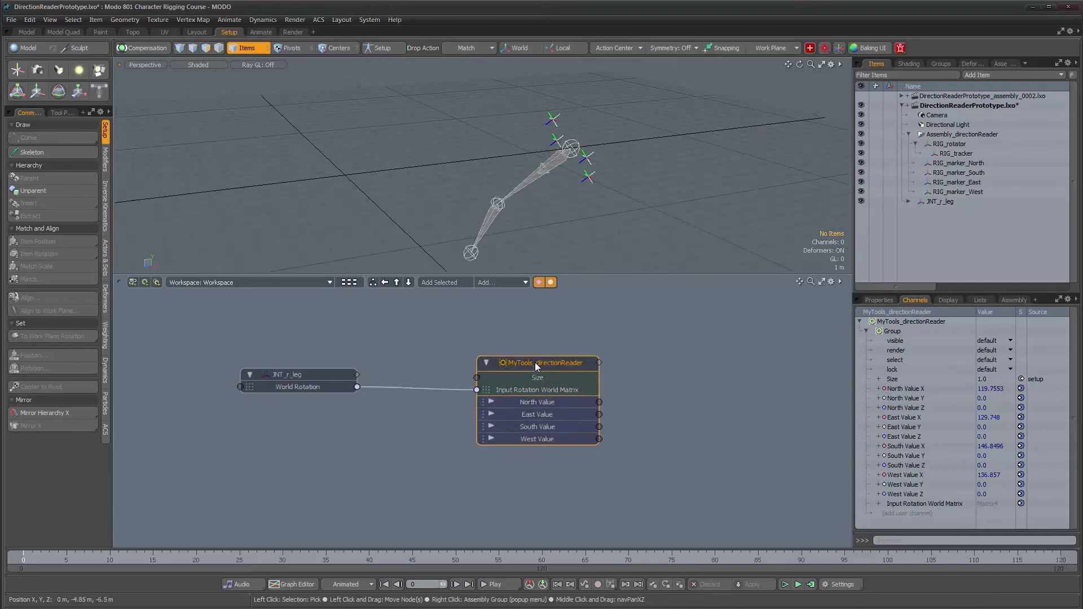
{"action": "left_click_drag", "start_coordinate": [493, 249], "coordinate": [316, 236], "text": "alt"}
{"action": "scroll", "coordinate": [396, 220], "scroll_direction": "up", "scroll_amount": 3}
{"action": "left_click_drag", "start_coordinate": [459, 153], "coordinate": [564, 155], "text": "alt"}
{"action": "scroll", "coordinate": [550, 138], "scroll_direction": "up", "scroll_amount": 2}
{"action": "left_click_drag", "start_coordinate": [535, 121], "coordinate": [509, 92], "text": "alt"}
{"action": "left_click_drag", "start_coordinate": [622, 220], "coordinate": [586, 142], "text": "alt"}
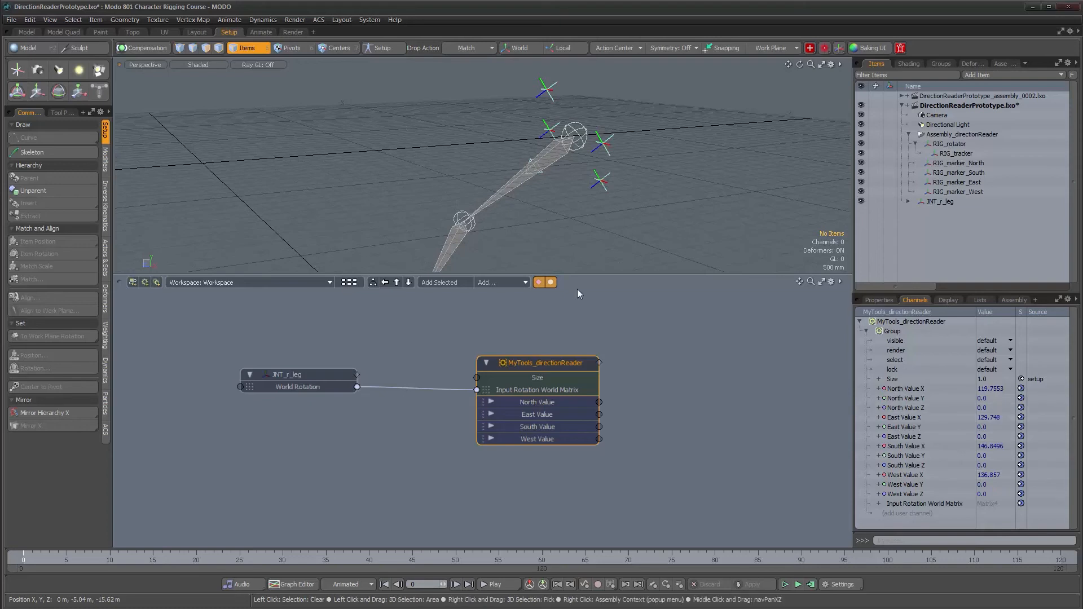
{"action": "left_click_drag", "start_coordinate": [570, 186], "coordinate": [509, 195], "text": "alt"}
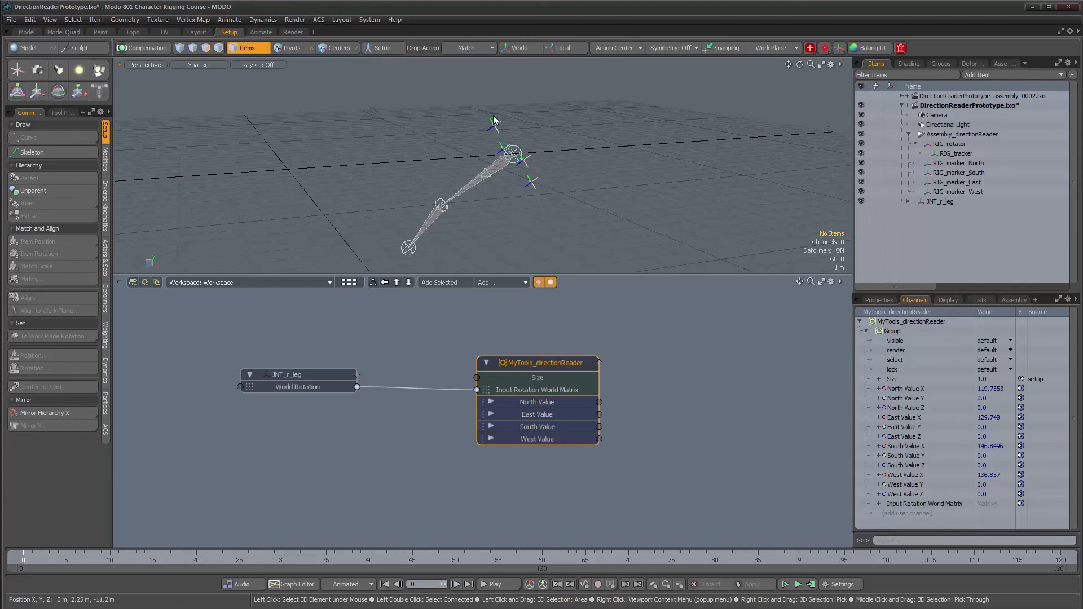
{"action": "left_click_drag", "start_coordinate": [542, 181], "coordinate": [524, 208], "text": "alt"}
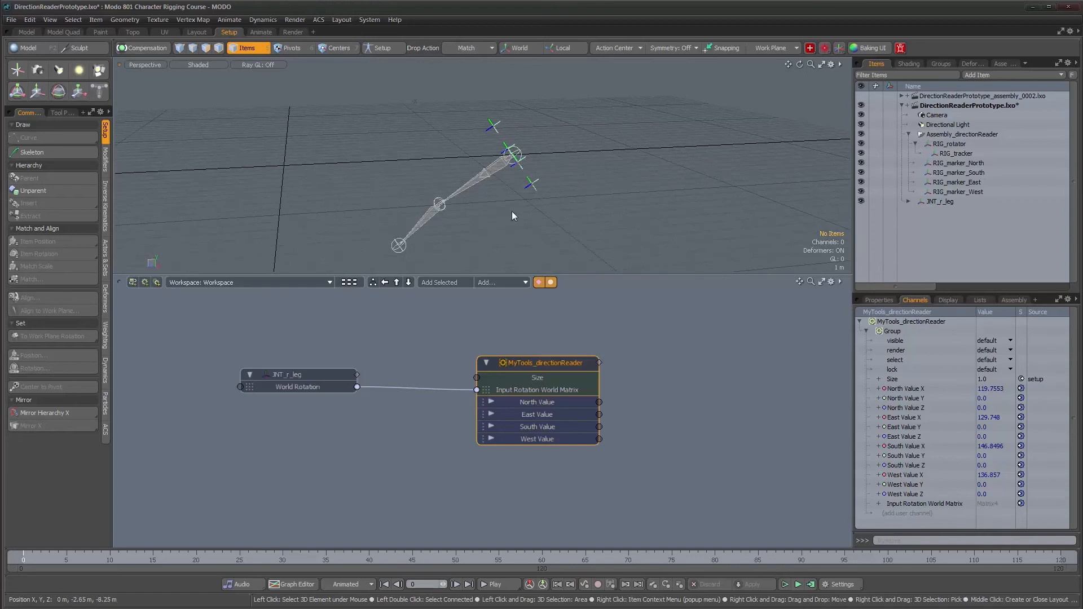
Open the MyTools_directionReader assembly's internal node network
{"action": "left_click_drag", "start_coordinate": [534, 214], "coordinate": [505, 359], "text": "alt"}
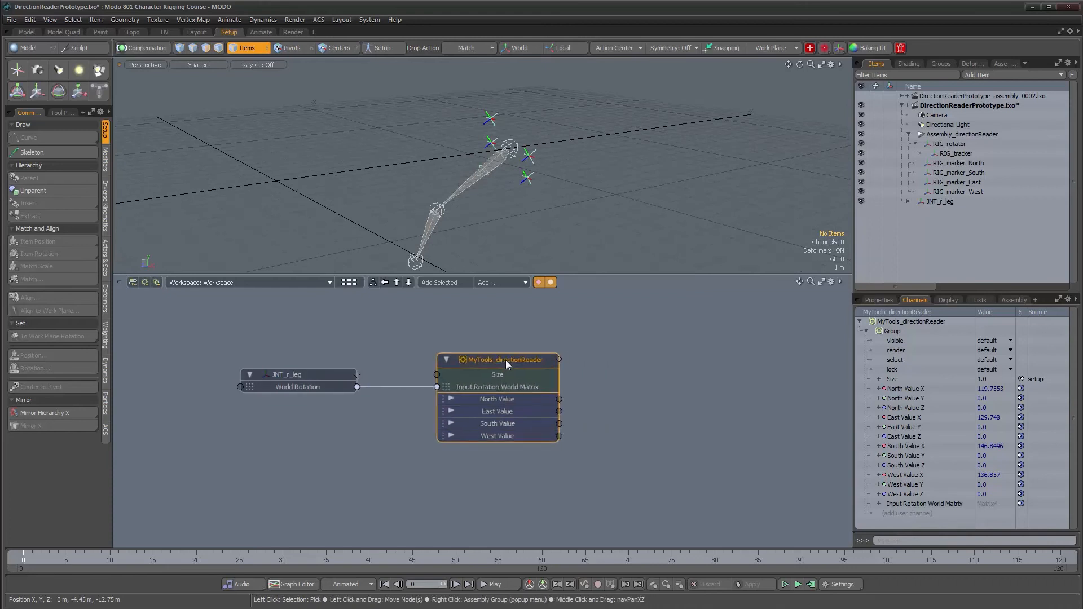
{"action": "double_click", "coordinate": [505, 360]}
{"action": "left_click_drag", "start_coordinate": [590, 412], "coordinate": [604, 329], "text": "alt"}
{"action": "mouse_move", "coordinate": [489, 400]}
{"action": "right_mouse_down", "text": "alt"}
{"action": "mouse_move", "coordinate": [516, 400]}
{"action": "mouse_move", "coordinate": [488, 401]}
{"action": "right_mouse_up", "text": "alt"}
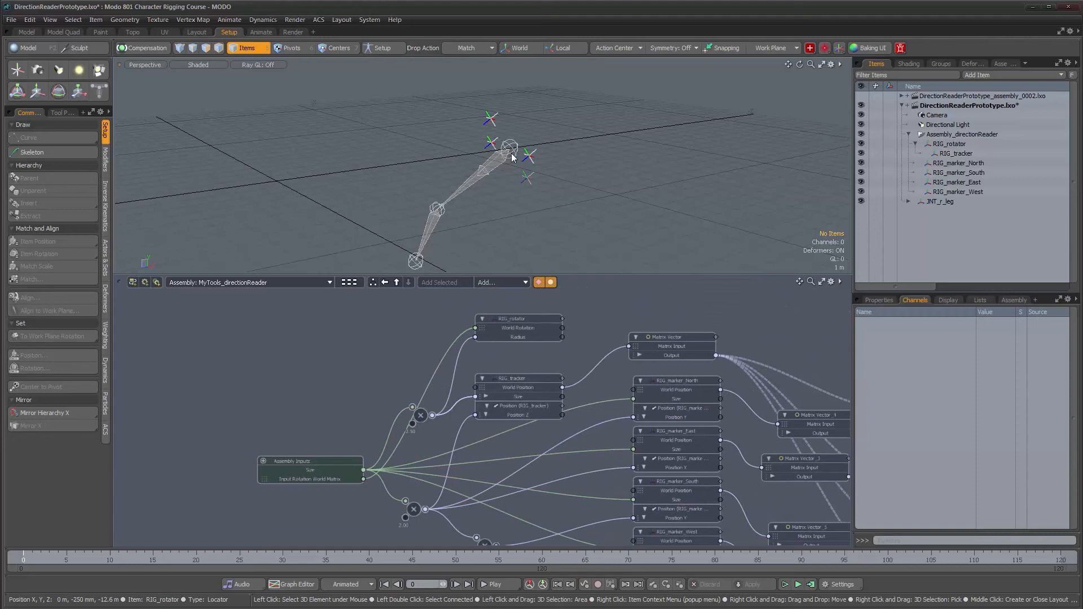
{"action": "left_click_drag", "start_coordinate": [632, 396], "coordinate": [579, 446], "text": "alt"}
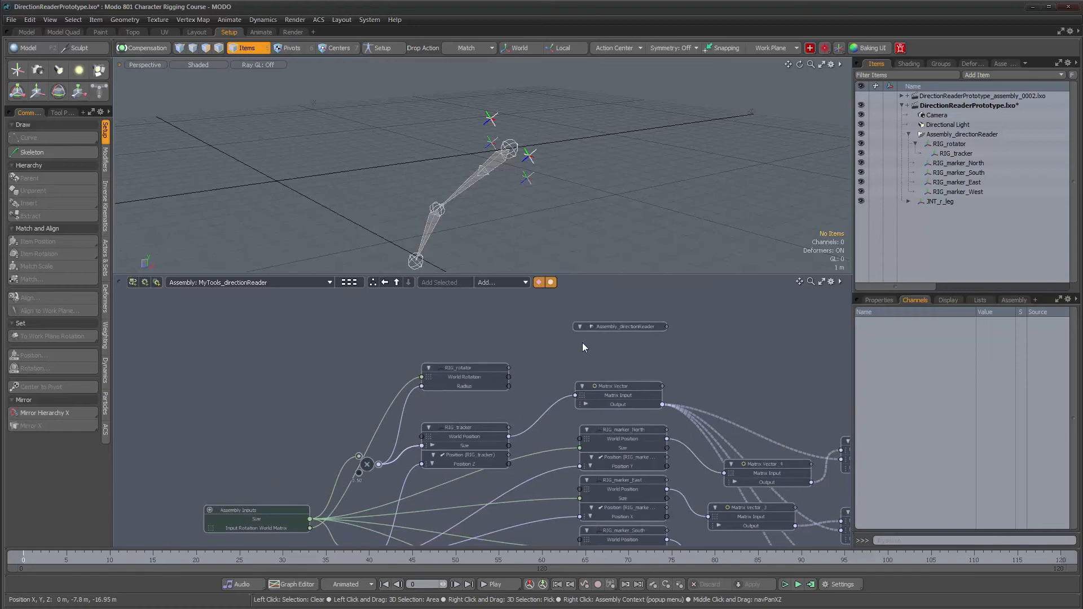
Move the Assembly_directionReader node above RIG_rotator and add its World Position channel to the node
{"action": "left_click_drag", "start_coordinate": [479, 188], "coordinate": [538, 170], "text": "alt"}
{"action": "scroll", "coordinate": [510, 159], "scroll_direction": "up", "scroll_amount": 3}
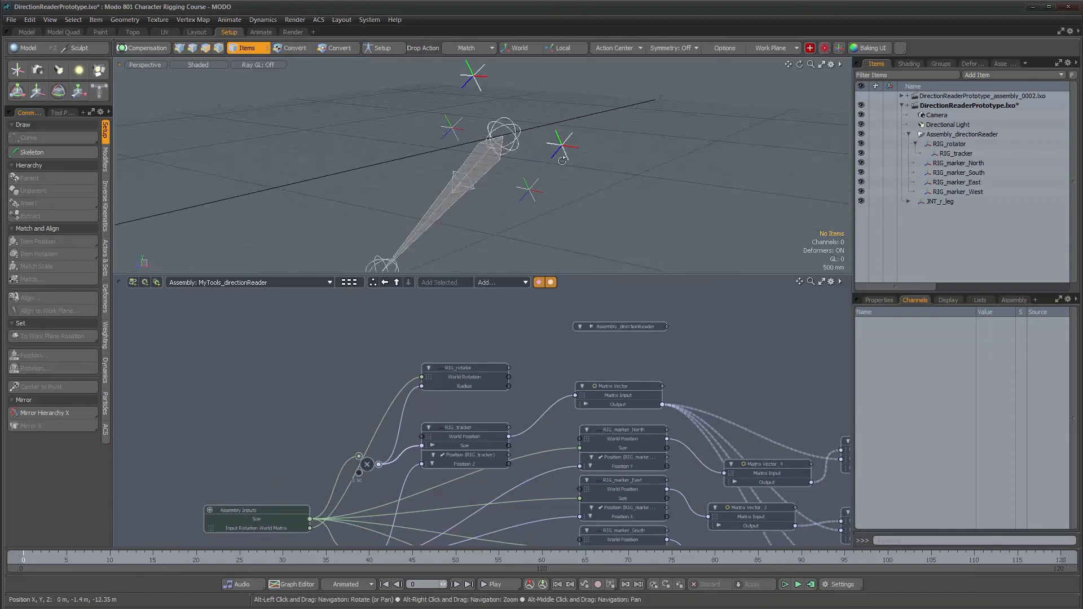
{"action": "left_click_drag", "start_coordinate": [551, 224], "coordinate": [551, 265], "text": "alt+shift"}
{"action": "left_click", "coordinate": [615, 326]}
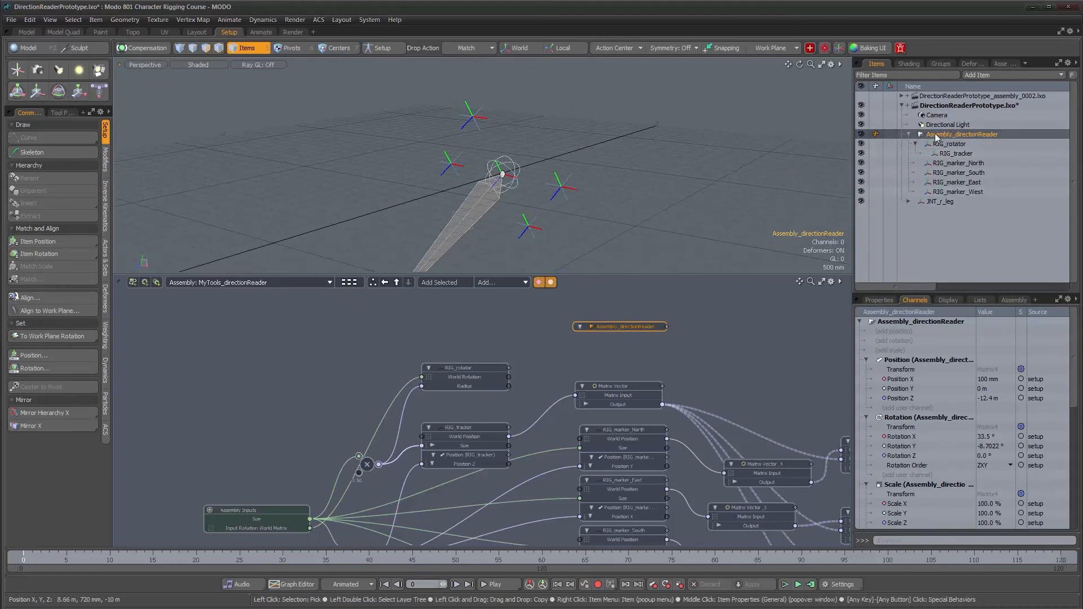
{"action": "left_click_drag", "start_coordinate": [546, 210], "coordinate": [604, 178], "text": "alt"}
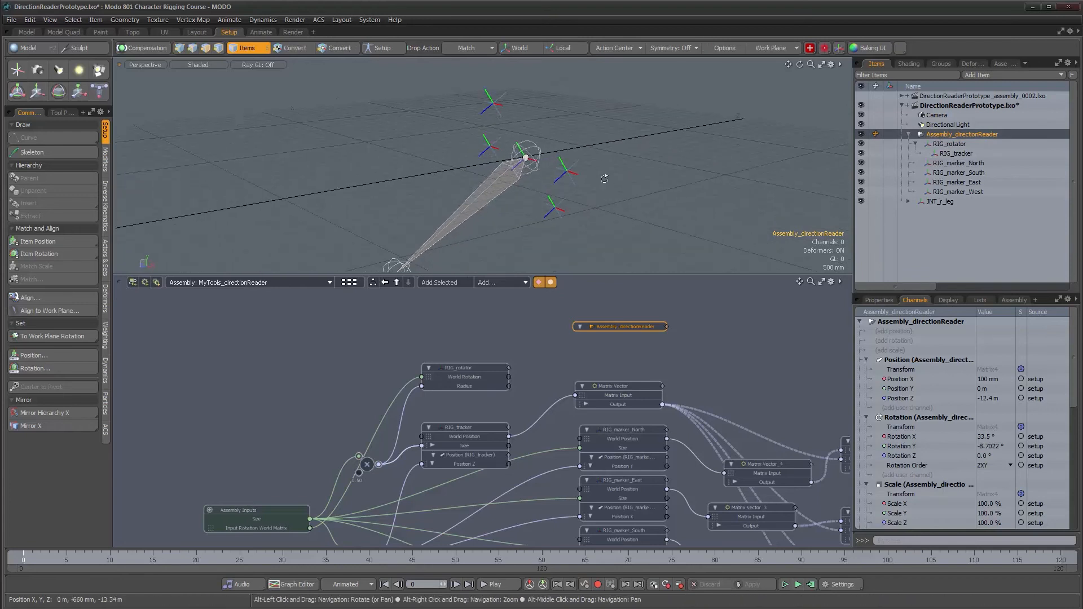
{"action": "left_click_drag", "start_coordinate": [633, 331], "coordinate": [484, 317]}
{"action": "scroll", "coordinate": [907, 423], "scroll_direction": "down", "scroll_amount": 3}
{"action": "scroll", "coordinate": [906, 423], "scroll_direction": "down", "scroll_amount": 3}
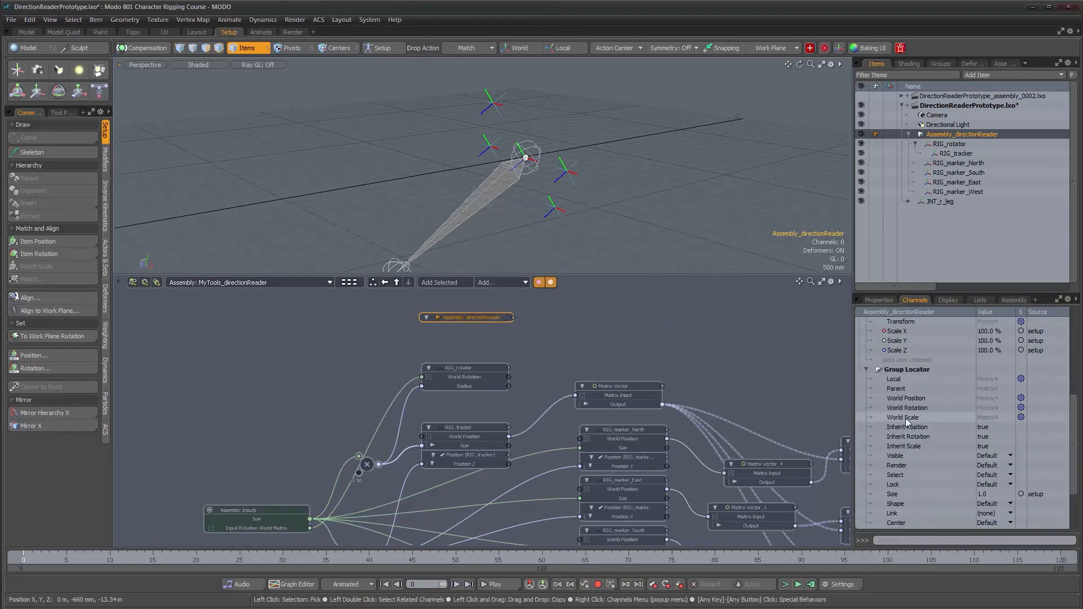
{"action": "left_click", "coordinate": [896, 399]}
{"action": "left_click_drag", "start_coordinate": [896, 399], "coordinate": [658, 354]}
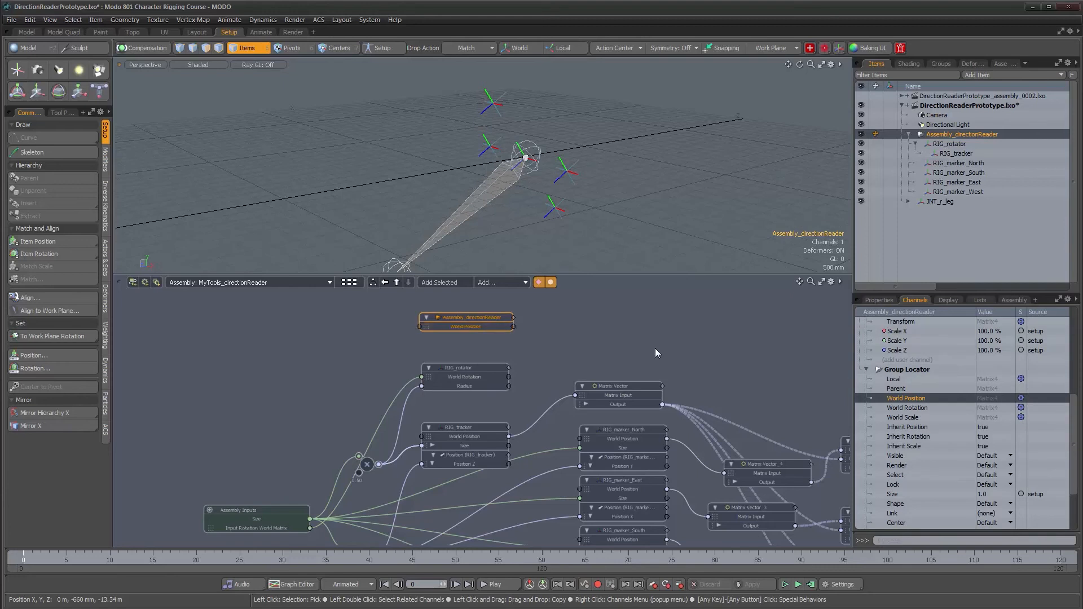
Examine the direction reader's node network and the placement of the four markers around the leg joint from several angles
{"action": "scroll", "coordinate": [525, 333], "scroll_direction": "up", "scroll_amount": 2}
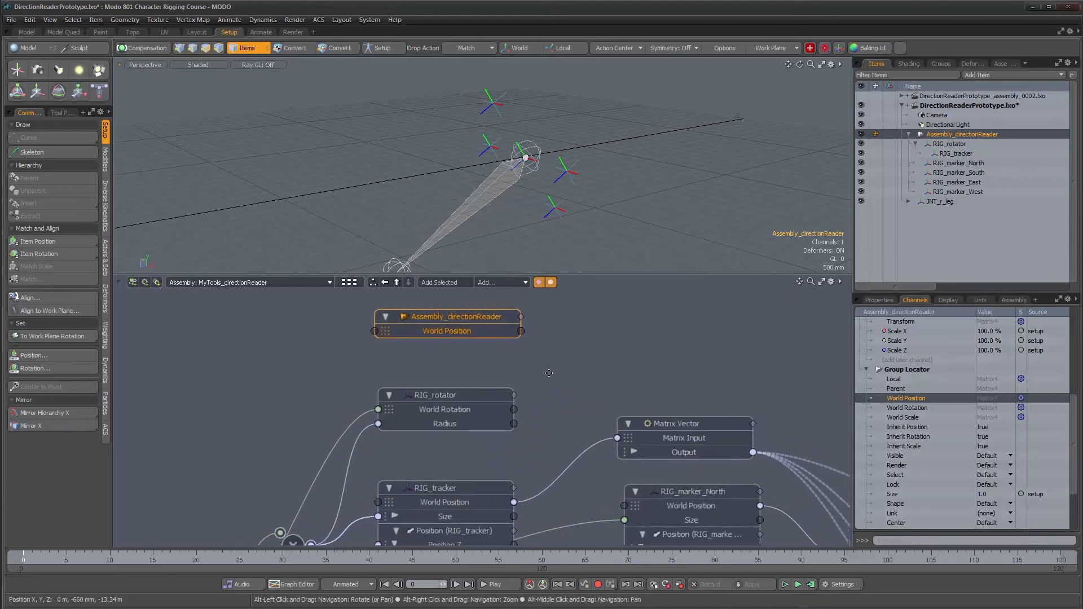
{"action": "scroll", "coordinate": [501, 395], "scroll_direction": "down", "scroll_amount": 4}
{"action": "right_click_drag", "start_coordinate": [417, 355], "coordinate": [411, 355], "text": "alt"}
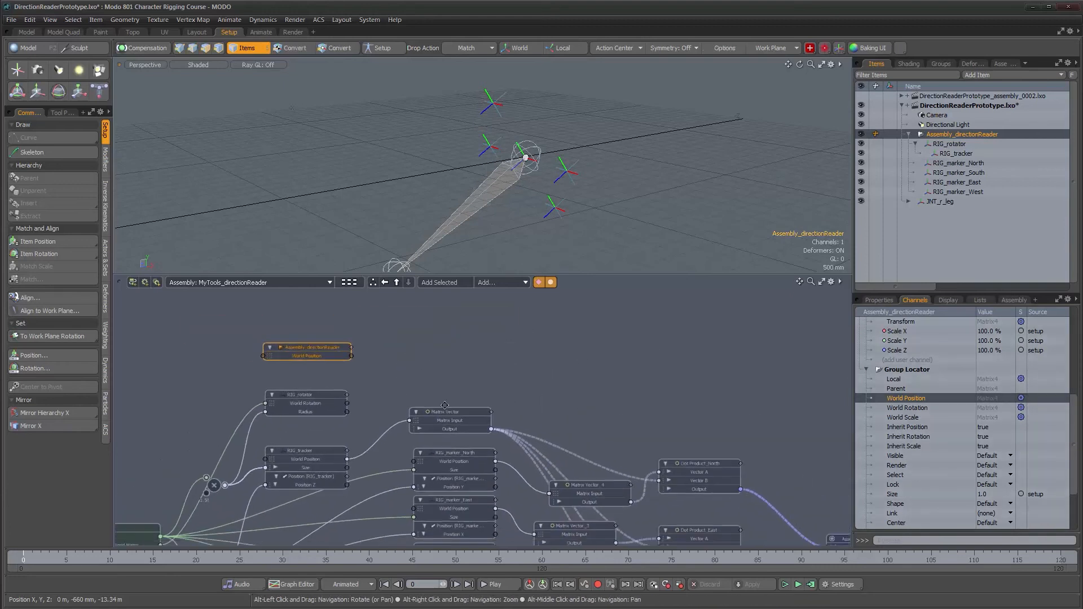
{"action": "left_click_drag", "start_coordinate": [452, 406], "coordinate": [458, 353], "text": "alt"}
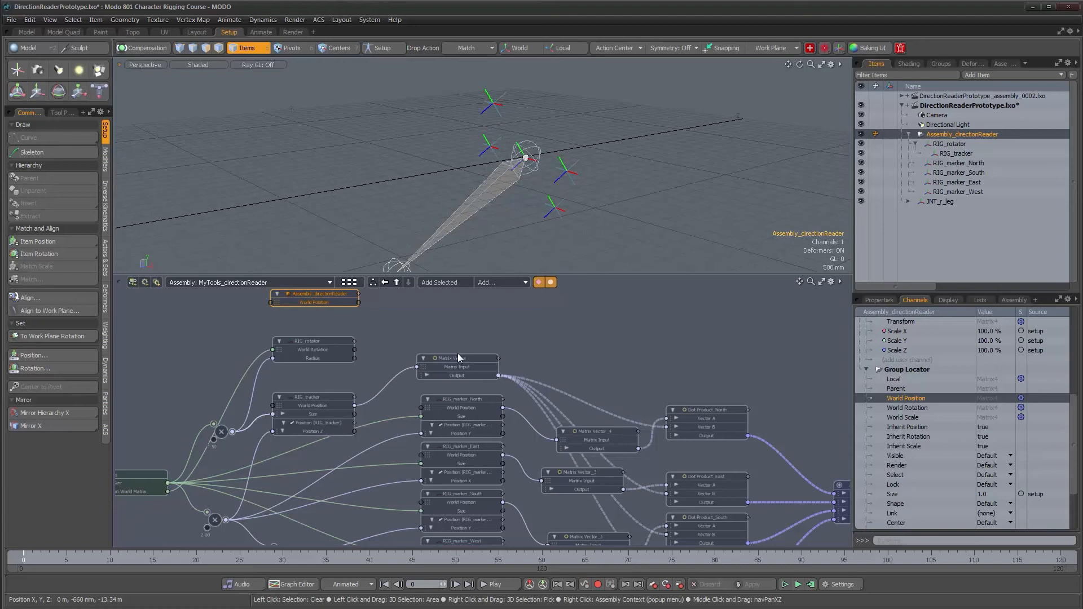
{"action": "left_click_drag", "start_coordinate": [485, 186], "coordinate": [587, 153], "text": "alt"}
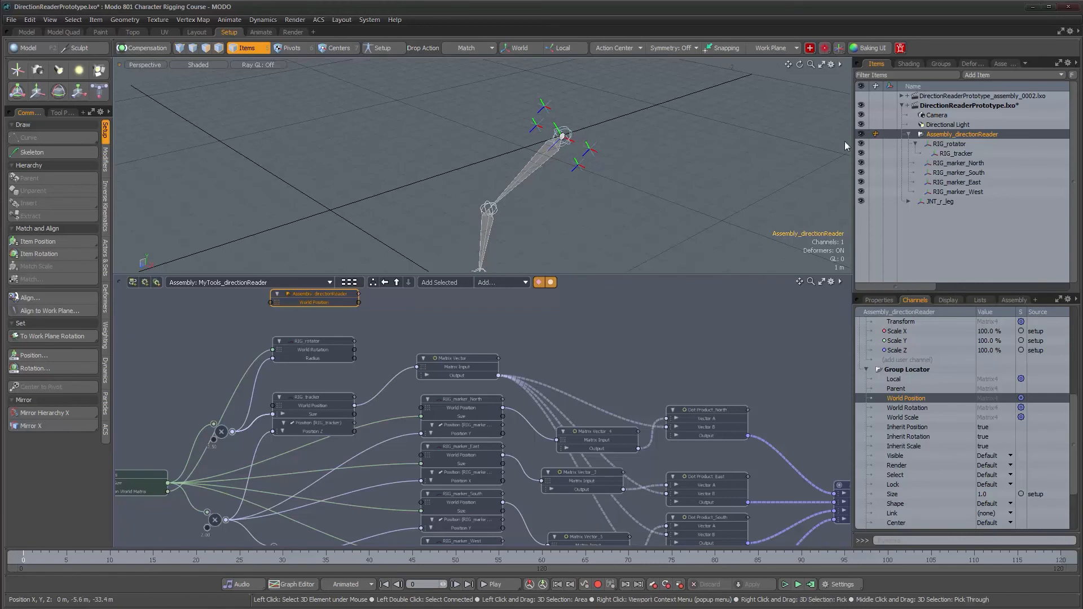
{"action": "left_click_drag", "start_coordinate": [476, 204], "coordinate": [453, 216], "text": "alt"}
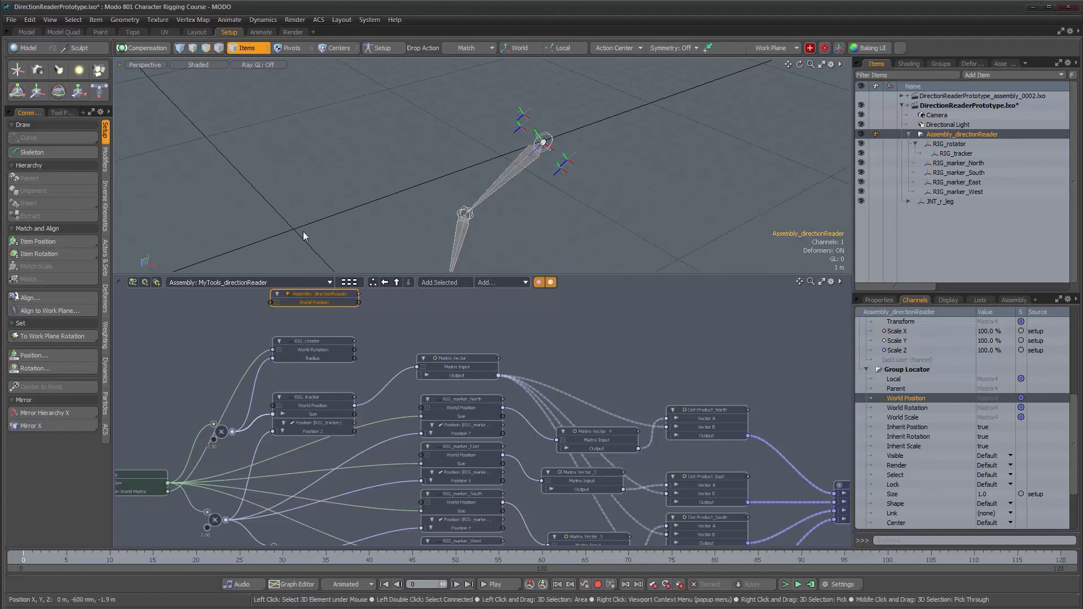
{"action": "right_click_drag", "start_coordinate": [536, 159], "coordinate": [555, 155], "text": "alt"}
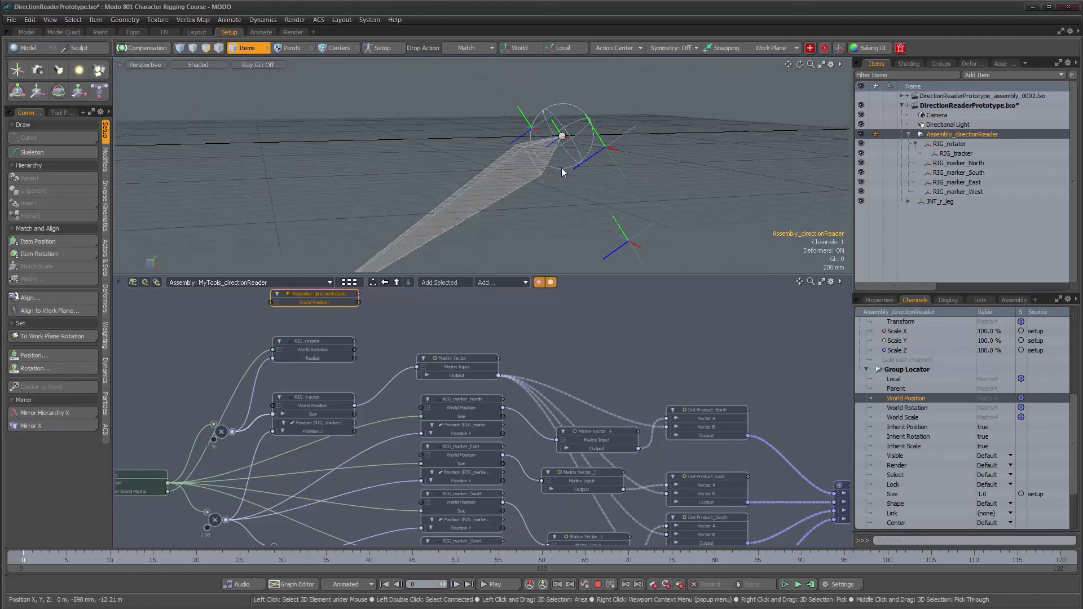
{"action": "left_click_drag", "start_coordinate": [557, 183], "coordinate": [586, 191], "text": "alt"}
{"action": "right_click_drag", "start_coordinate": [585, 192], "coordinate": [561, 192], "text": "alt"}
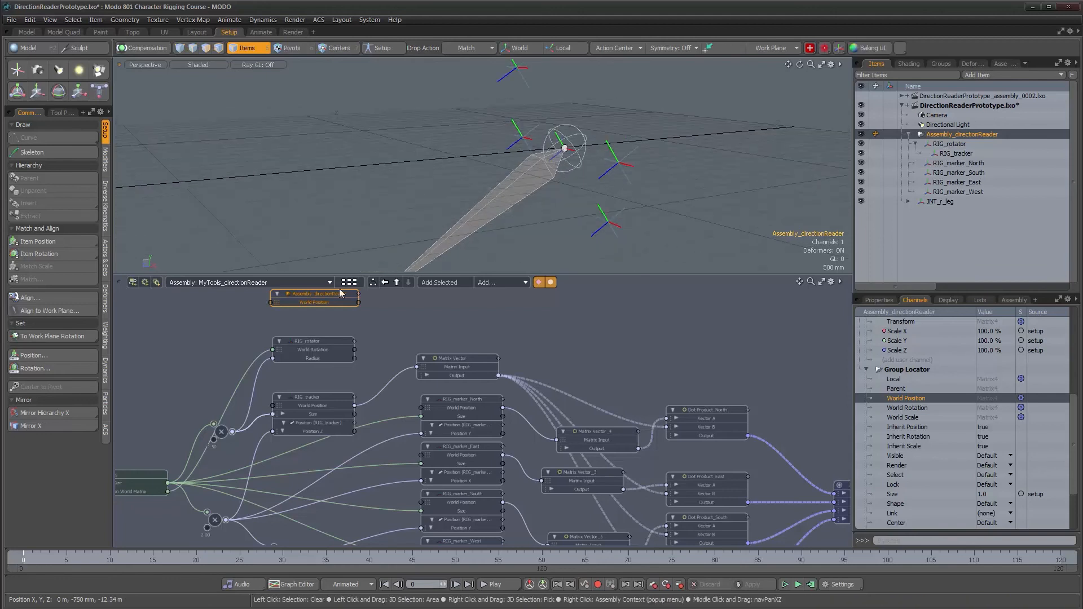
{"action": "left_click_drag", "start_coordinate": [340, 293], "coordinate": [362, 329], "text": "alt"}
{"action": "right_click", "coordinate": [328, 337]}
{"action": "left_click", "coordinate": [328, 339]}
{"action": "right_click_drag", "start_coordinate": [411, 347], "coordinate": [447, 365], "text": "alt"}
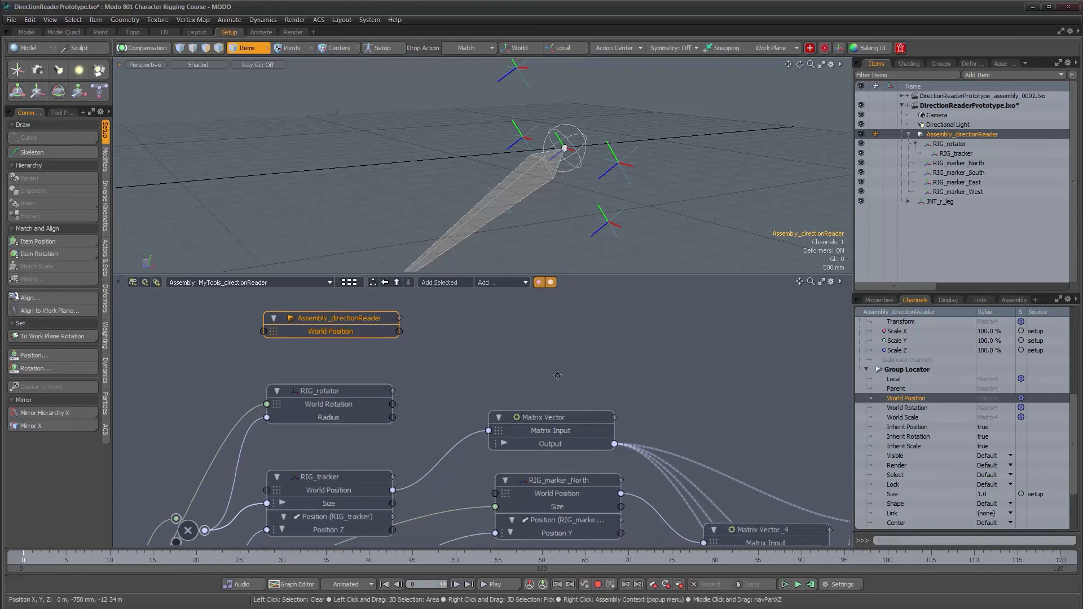
Move the four Dot Product nodes and the Assembly Outputs node away from the Matrix Vector nodes to make room between them
{"action": "right_click_drag", "start_coordinate": [557, 376], "coordinate": [631, 391], "text": "alt"}
{"action": "left_click_drag", "start_coordinate": [630, 391], "coordinate": [422, 364], "text": "alt"}
{"action": "right_click_drag", "start_coordinate": [464, 374], "coordinate": [495, 386], "text": "alt"}
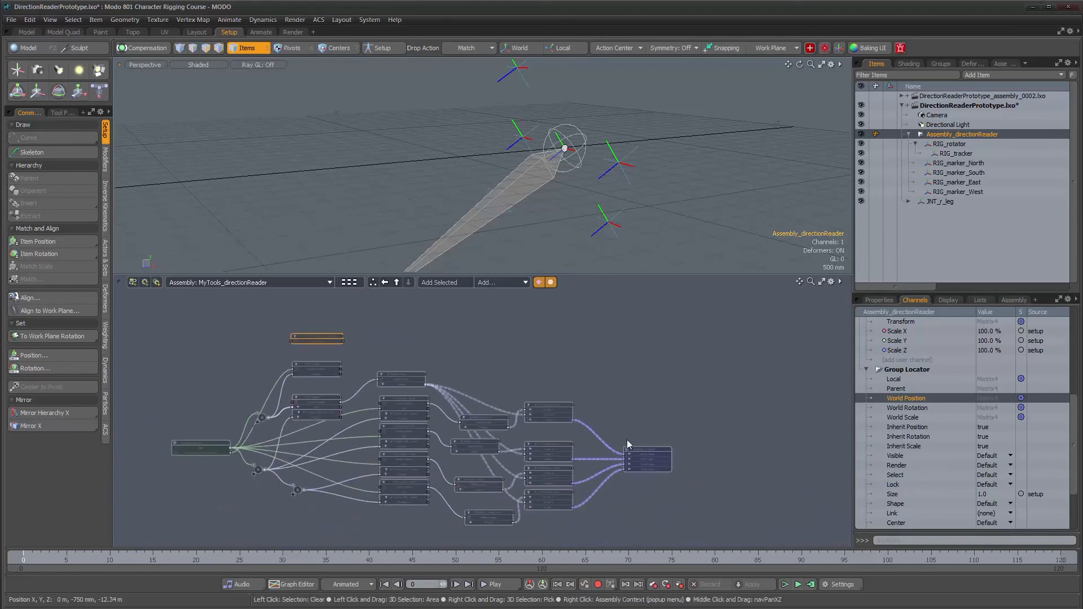
{"action": "right_click_drag", "start_coordinate": [578, 387], "coordinate": [563, 361], "text": "alt"}
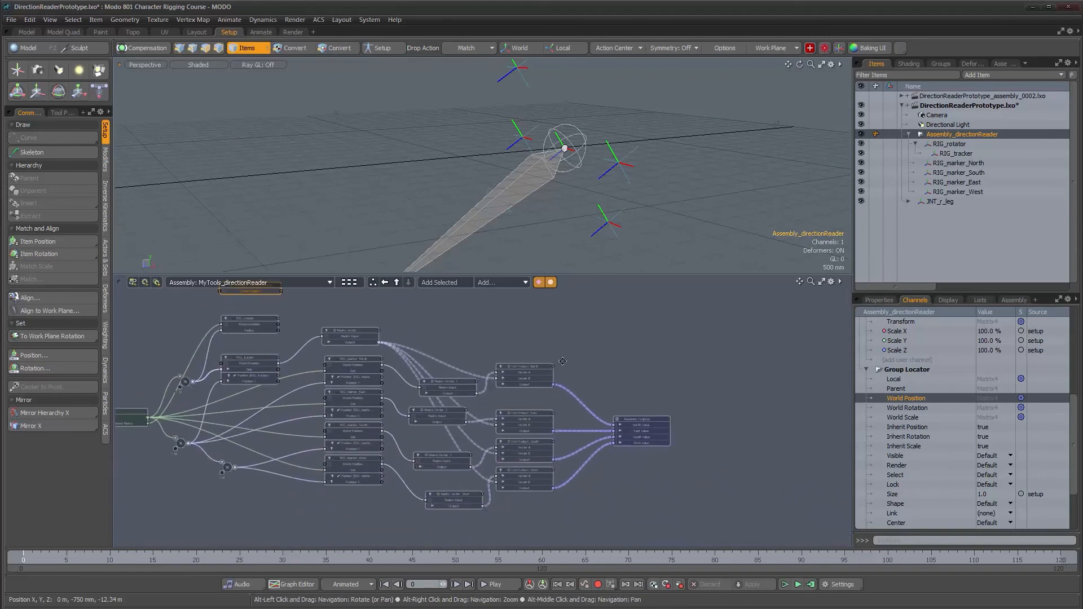
{"action": "left_click_drag", "start_coordinate": [526, 341], "coordinate": [650, 515]}
{"action": "left_click_drag", "start_coordinate": [525, 365], "coordinate": [689, 377]}
{"action": "left_click", "coordinate": [455, 347]}
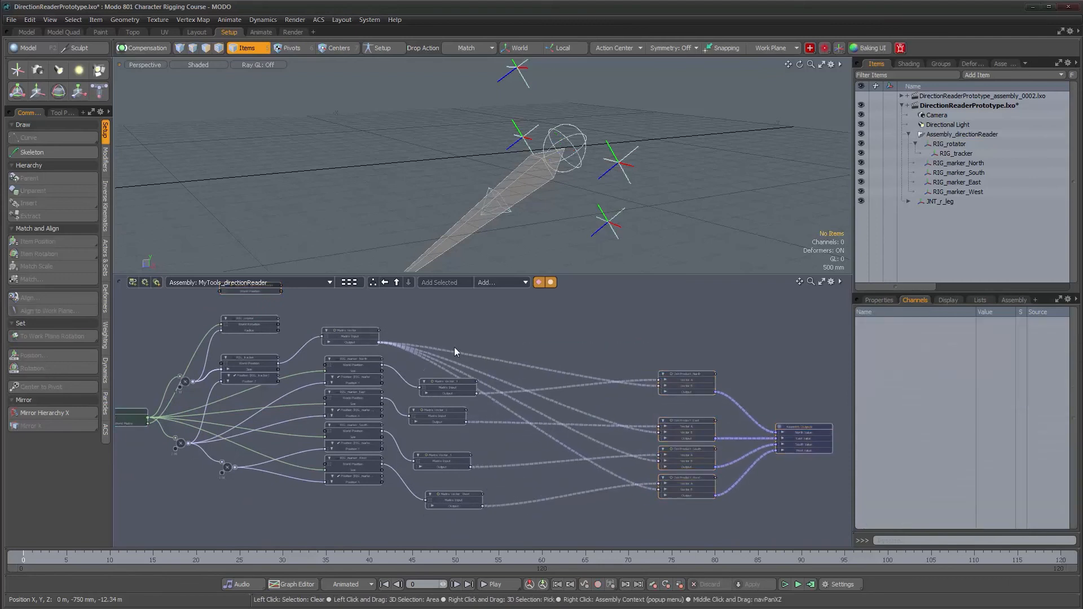
Line up the markers' Matrix Vector nodes in a column next to the RIG_marker nodes
{"action": "left_click_drag", "start_coordinate": [448, 383], "coordinate": [441, 384]}
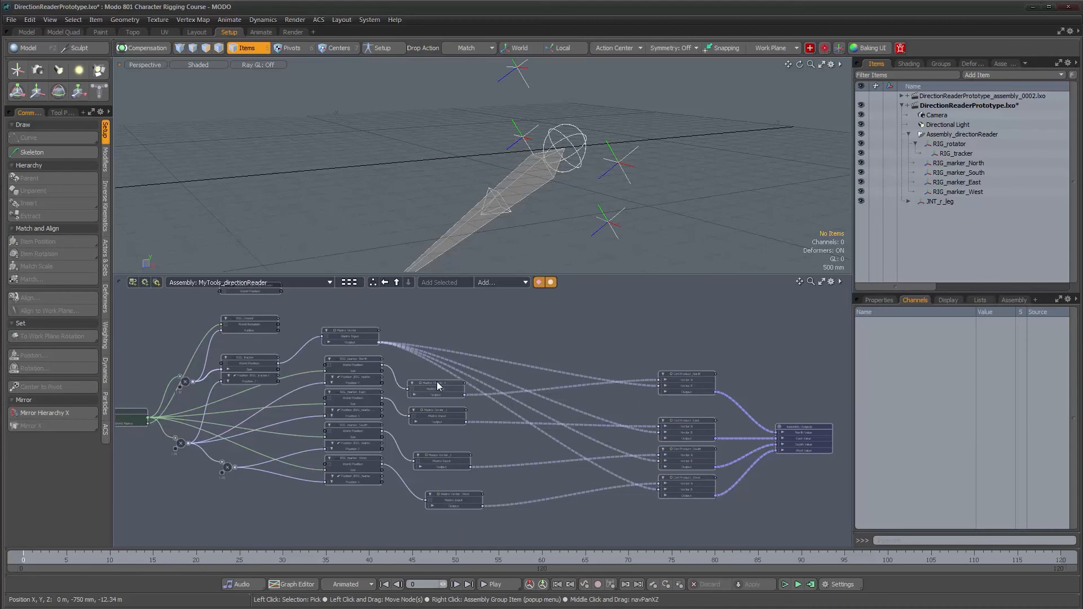
{"action": "left_click_drag", "start_coordinate": [437, 447], "coordinate": [438, 436]}
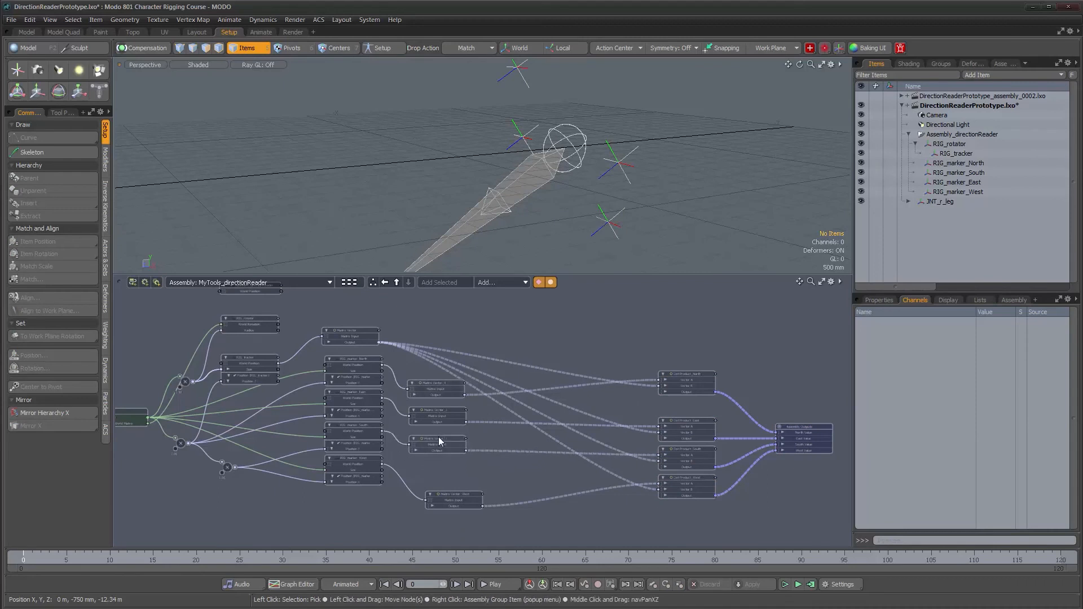
{"action": "left_click_drag", "start_coordinate": [446, 496], "coordinate": [428, 465]}
Add a Matrix Vector channel modifier and place it beside the Assembly_directionReader node
{"action": "scroll", "coordinate": [434, 397], "scroll_direction": "up", "scroll_amount": 8}
{"action": "left_click_drag", "start_coordinate": [338, 293], "coordinate": [472, 356], "text": "alt"}
{"action": "left_click", "coordinate": [355, 369]}
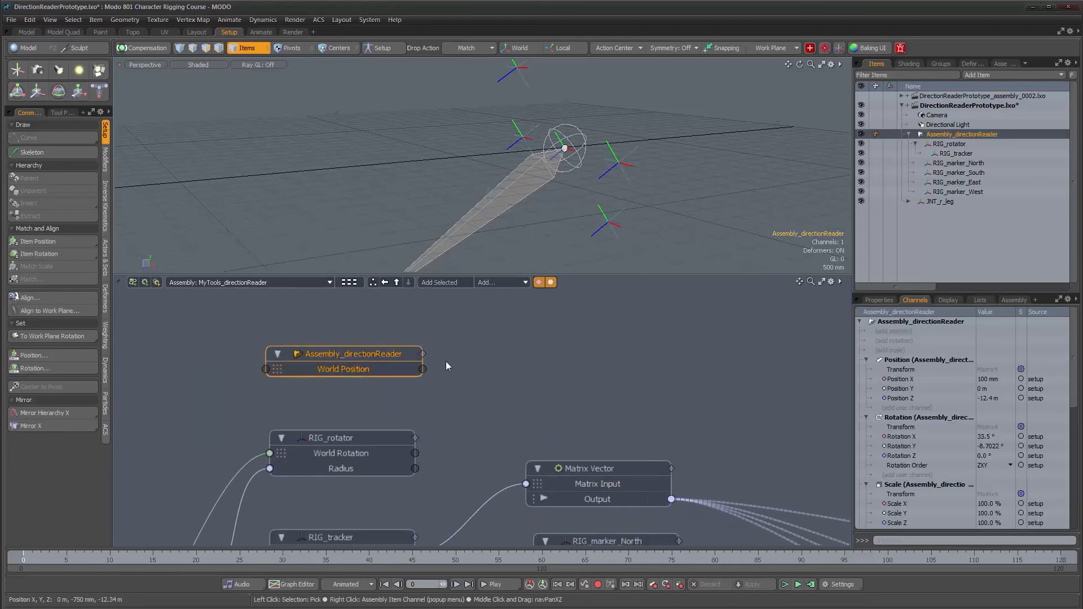
{"action": "scroll", "coordinate": [527, 356], "scroll_direction": "down", "scroll_amount": 3}
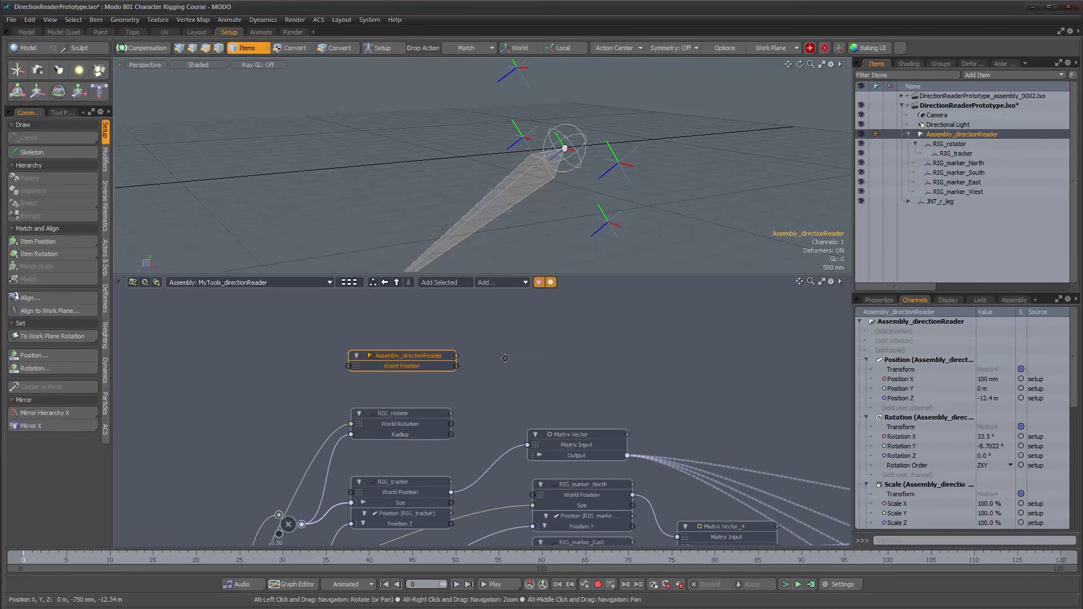
{"action": "left_click_drag", "start_coordinate": [510, 357], "coordinate": [416, 346], "text": "alt"}
{"action": "left_click", "coordinate": [493, 330]}
{"action": "left_click", "coordinate": [503, 283]}
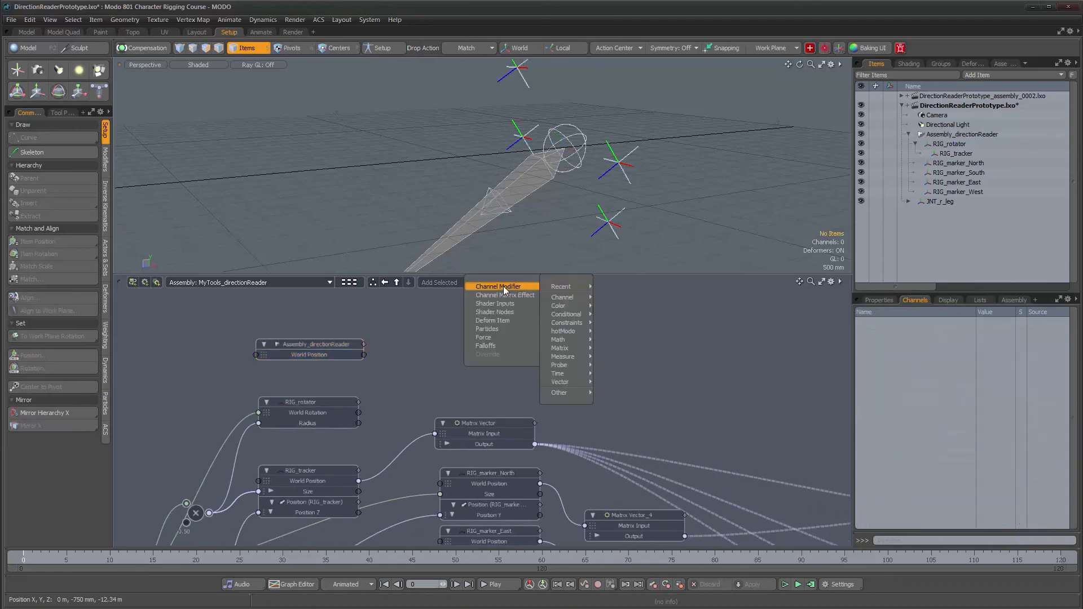
{"action": "mouse_move", "coordinate": [562, 346]}
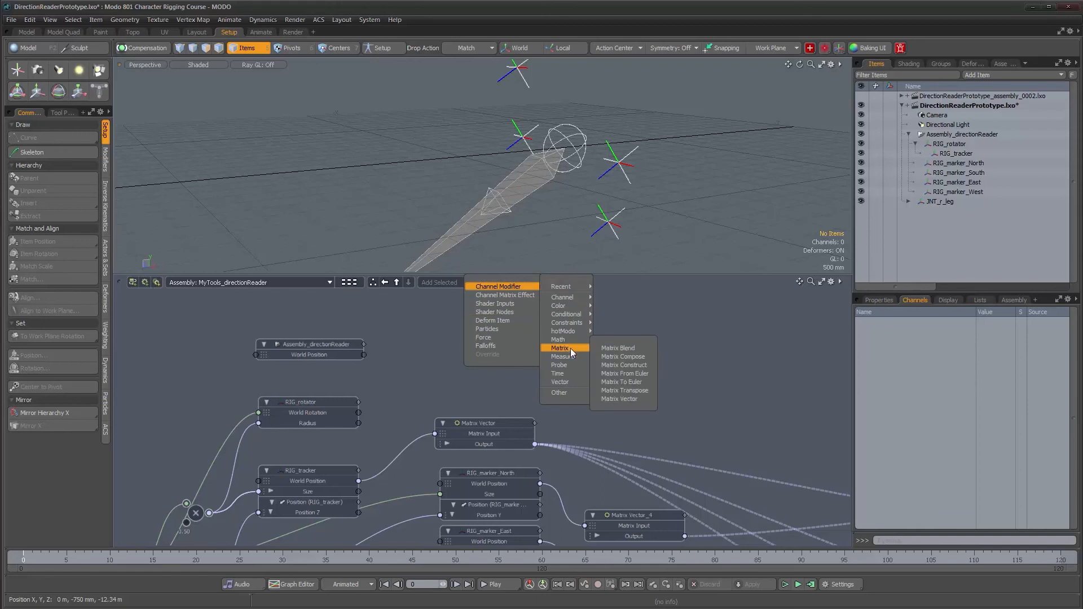
{"action": "left_click", "coordinate": [633, 398]}
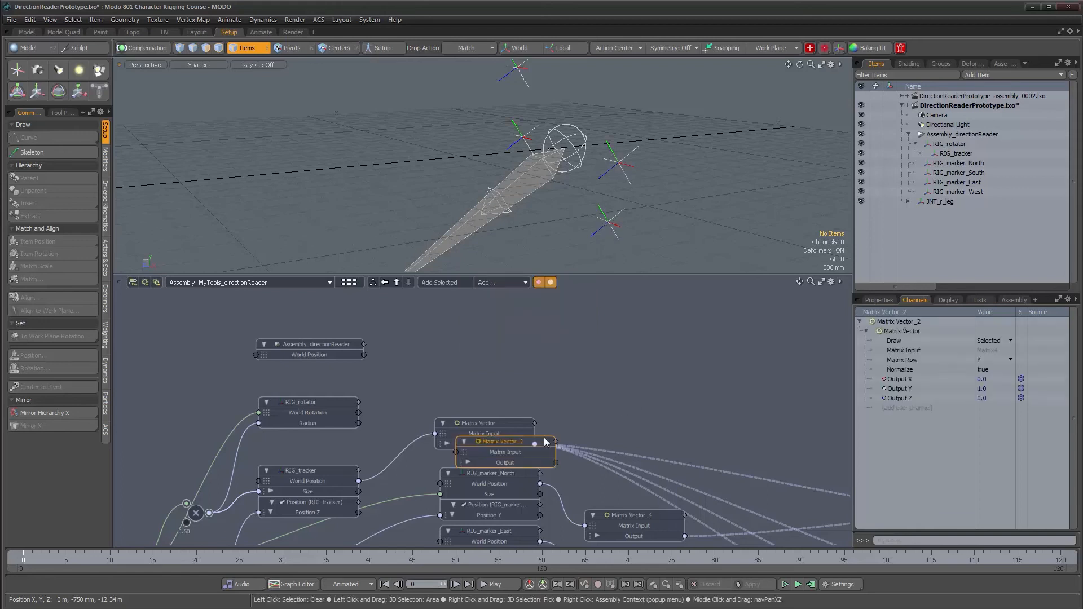
{"action": "left_click_drag", "start_coordinate": [493, 442], "coordinate": [469, 342]}
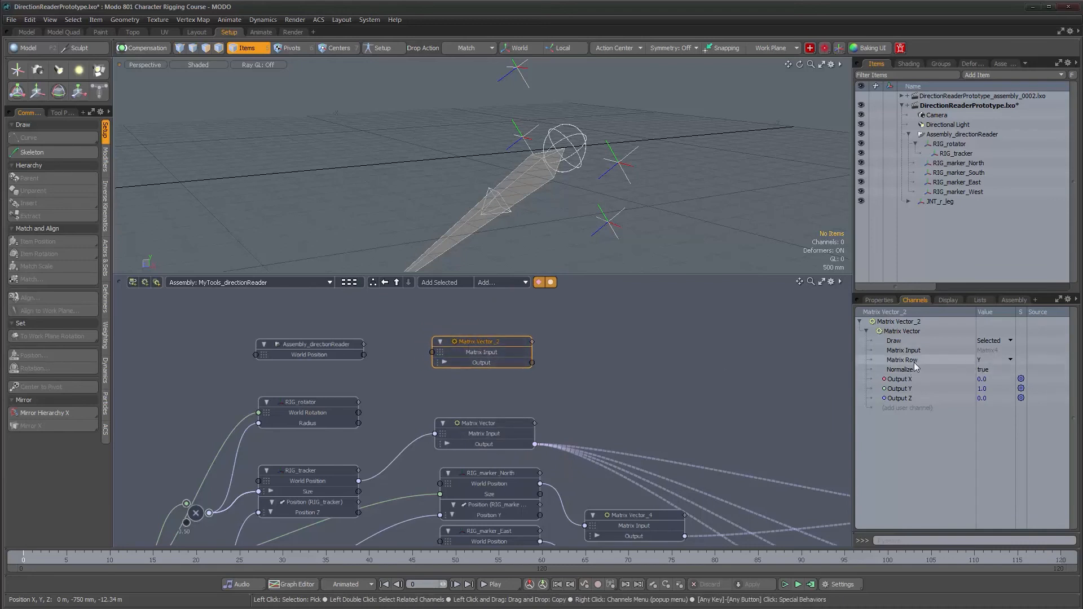
Set the new Matrix Vector's Matrix Row to Translation and connect Assembly_directionReader's World Position to its Matrix Input
{"action": "left_click", "coordinate": [999, 360]}
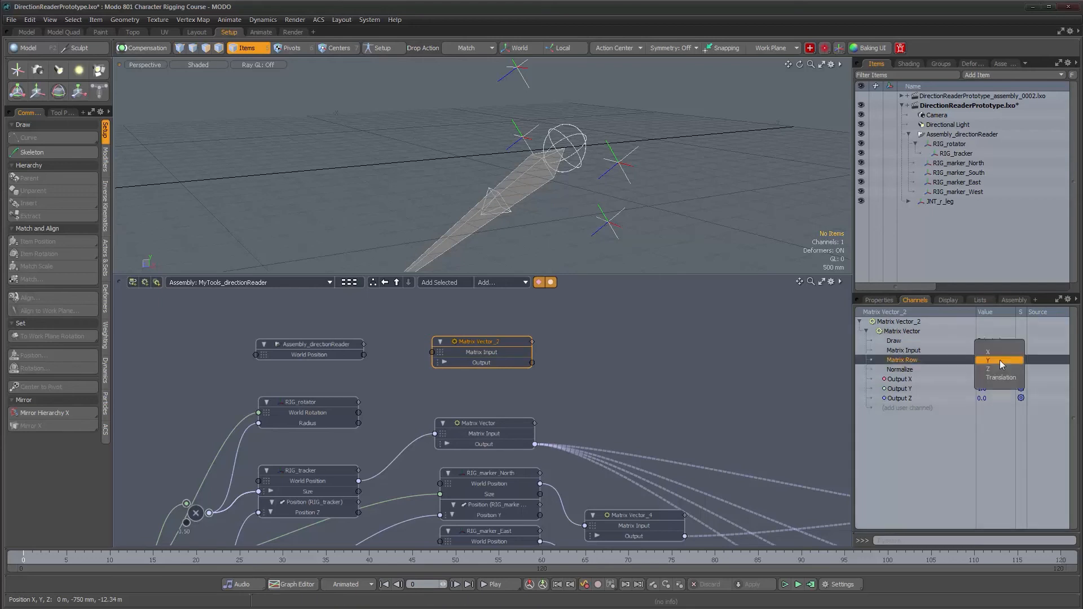
{"action": "left_click", "coordinate": [998, 379]}
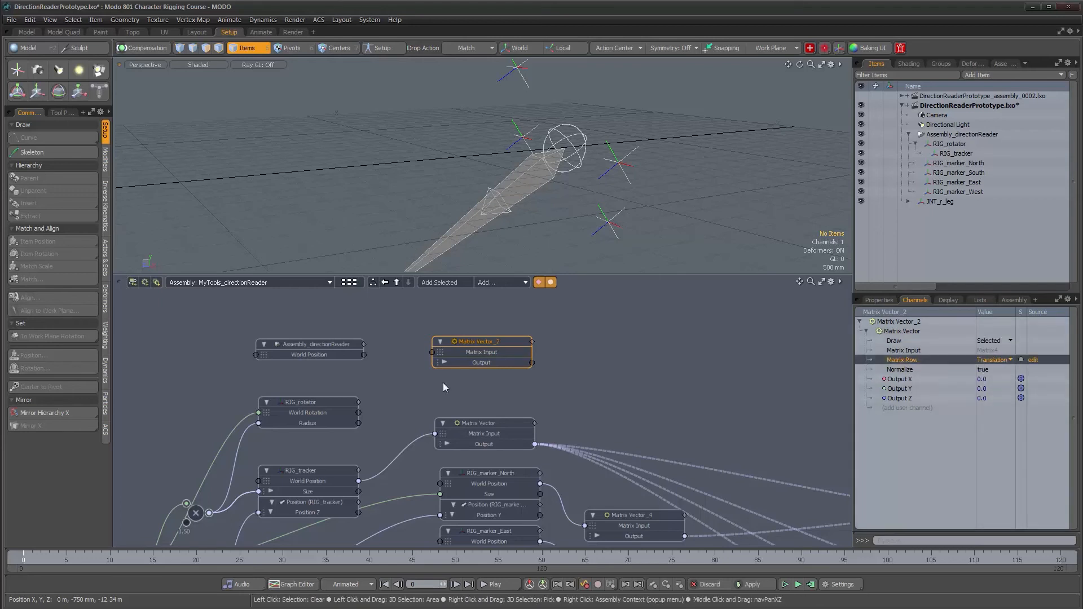
{"action": "left_click_drag", "start_coordinate": [363, 355], "coordinate": [432, 352]}
{"action": "scroll", "coordinate": [590, 387], "scroll_direction": "down", "scroll_amount": 1}
{"action": "left_click_drag", "start_coordinate": [589, 387], "coordinate": [416, 382], "text": "alt"}
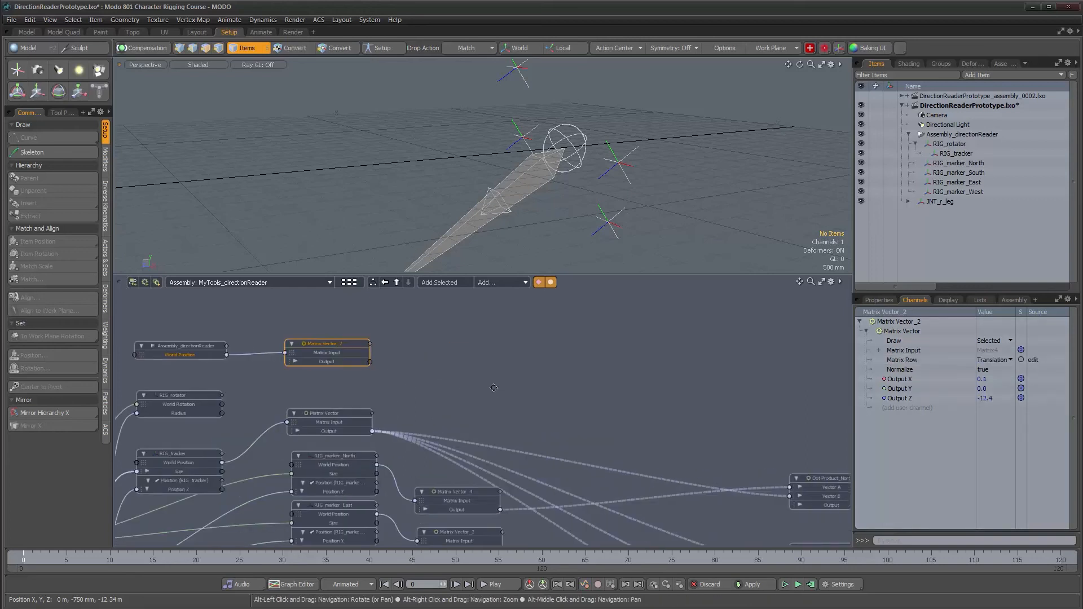
{"action": "scroll", "coordinate": [496, 388], "scroll_direction": "down", "scroll_amount": 2}
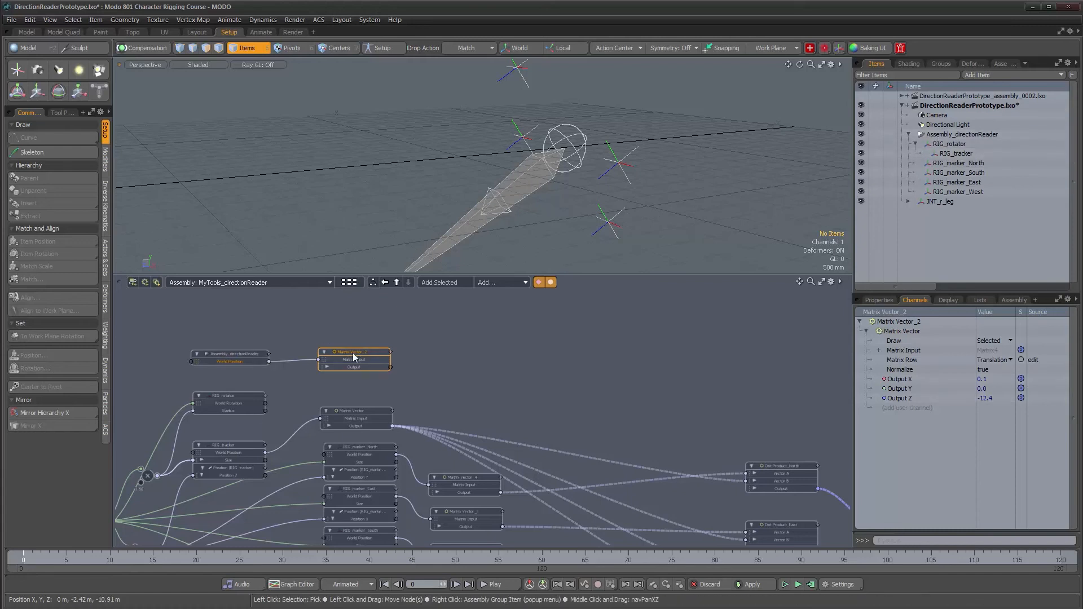
{"action": "left_click_drag", "start_coordinate": [360, 353], "coordinate": [365, 356]}
{"action": "left_click_drag", "start_coordinate": [490, 380], "coordinate": [461, 344], "text": "alt"}
{"action": "scroll", "coordinate": [461, 343], "scroll_direction": "down", "scroll_amount": 2, "text": "alt"}
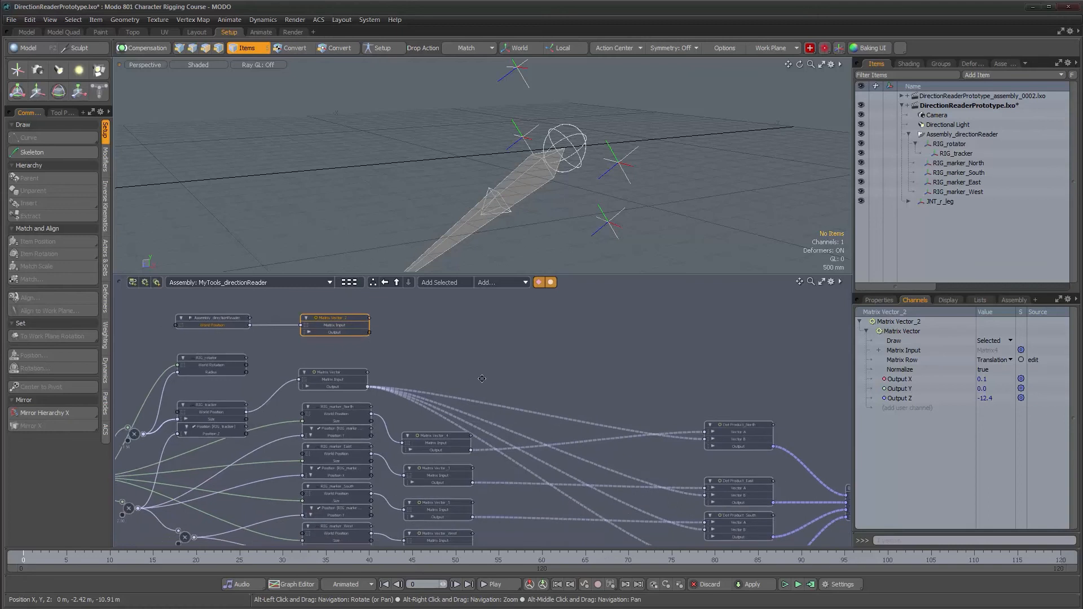
{"action": "left_click_drag", "start_coordinate": [477, 387], "coordinate": [455, 337], "text": "alt"}
{"action": "scroll", "coordinate": [455, 337], "scroll_direction": "down", "scroll_amount": 2, "text": "alt"}
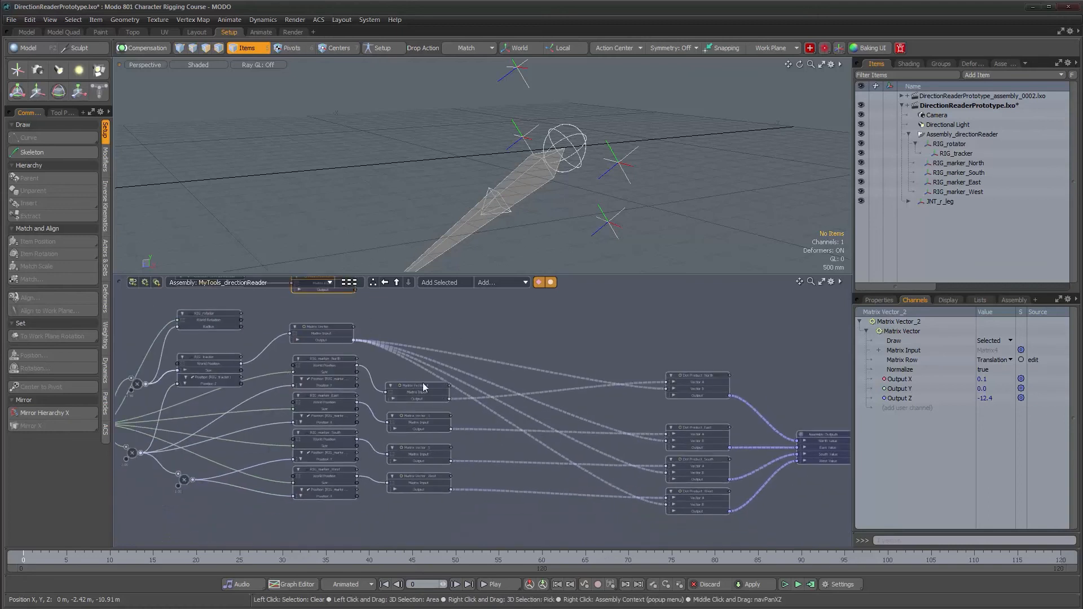
{"action": "left_click_drag", "start_coordinate": [427, 322], "coordinate": [444, 351], "text": "alt"}
{"action": "key", "text": "ctrl+d"}
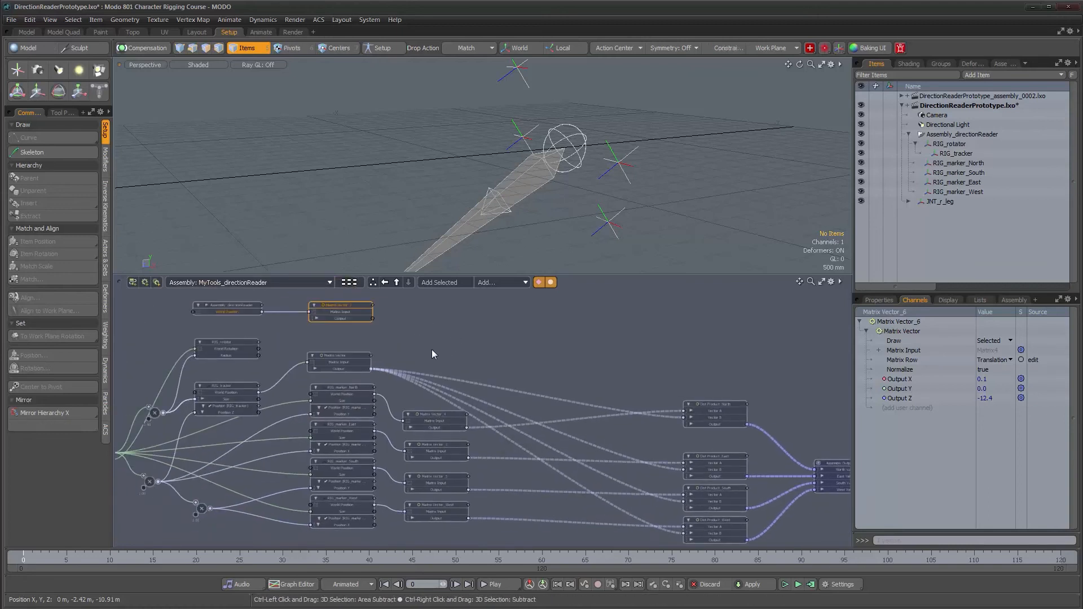
{"action": "left_click_drag", "start_coordinate": [422, 404], "coordinate": [422, 368]}
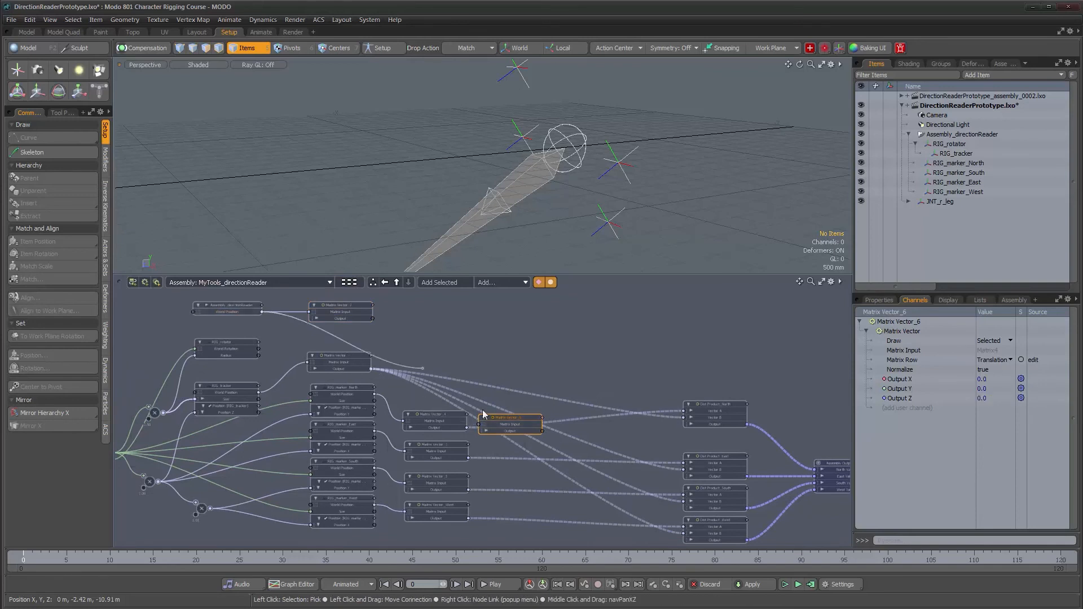
{"action": "left_click_drag", "start_coordinate": [520, 415], "coordinate": [546, 416]}
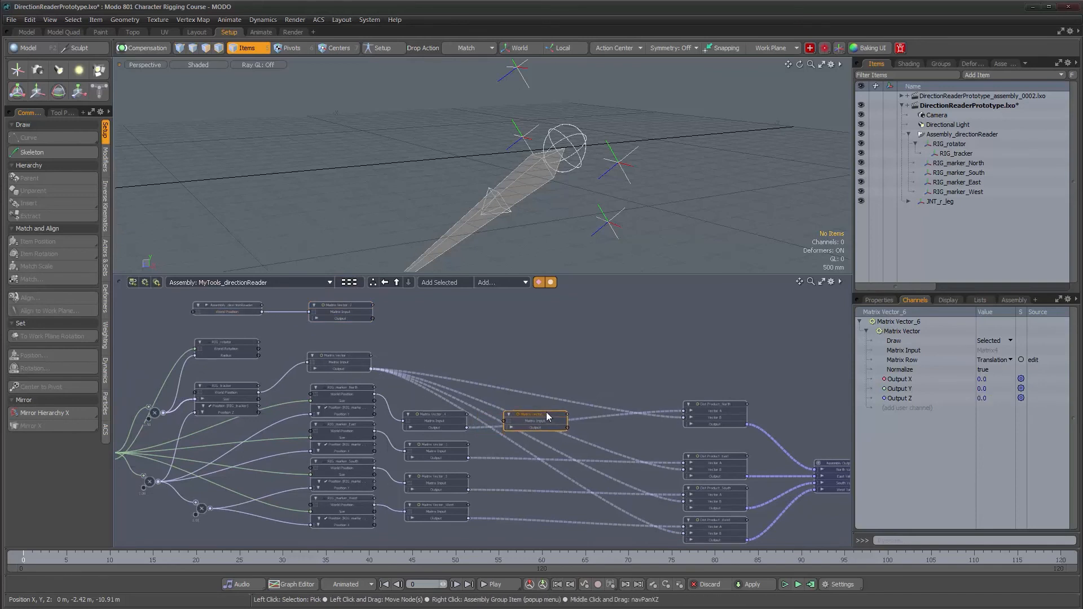
{"action": "left_click_drag", "start_coordinate": [450, 443], "coordinate": [514, 434], "text": "ctrl+alt"}
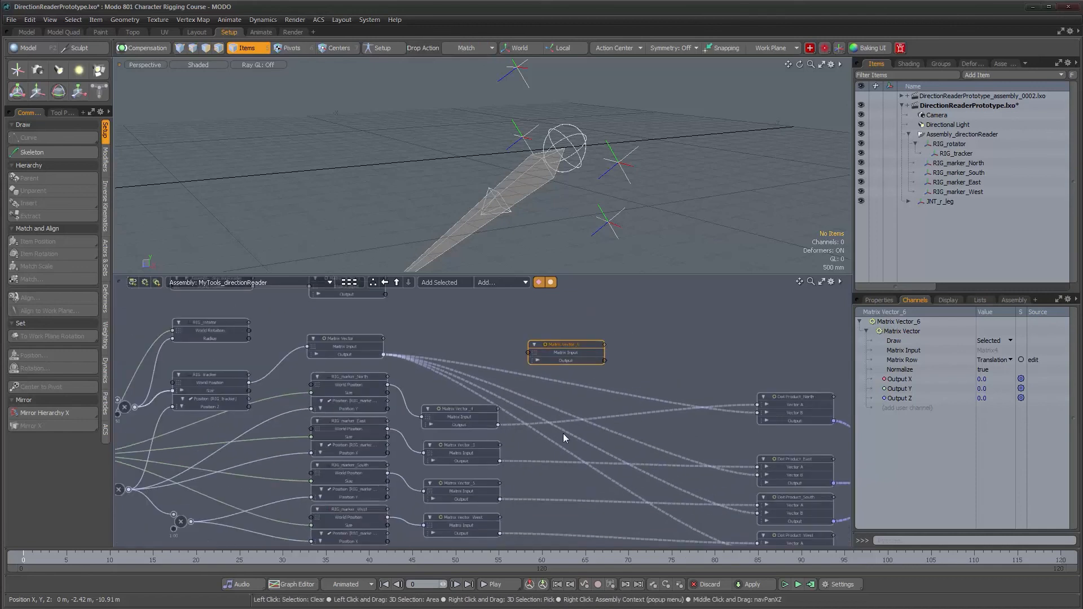
{"action": "key", "text": "Delete"}
Move the Dot Product_North node closer to Dot Product_East so the four Dot Product nodes form an evenly spaced column
{"action": "left_click_drag", "start_coordinate": [484, 367], "coordinate": [502, 424], "text": "alt"}
{"action": "scroll", "coordinate": [486, 387], "scroll_direction": "down", "scroll_amount": 1}
{"action": "left_click_drag", "start_coordinate": [486, 387], "coordinate": [473, 327], "text": "alt"}
{"action": "scroll", "coordinate": [472, 327], "scroll_direction": "down", "scroll_amount": 1}
{"action": "left_click_drag", "start_coordinate": [637, 412], "coordinate": [543, 433], "text": "alt"}
{"action": "left_click_drag", "start_coordinate": [543, 433], "coordinate": [638, 411], "text": "ctrl+alt"}
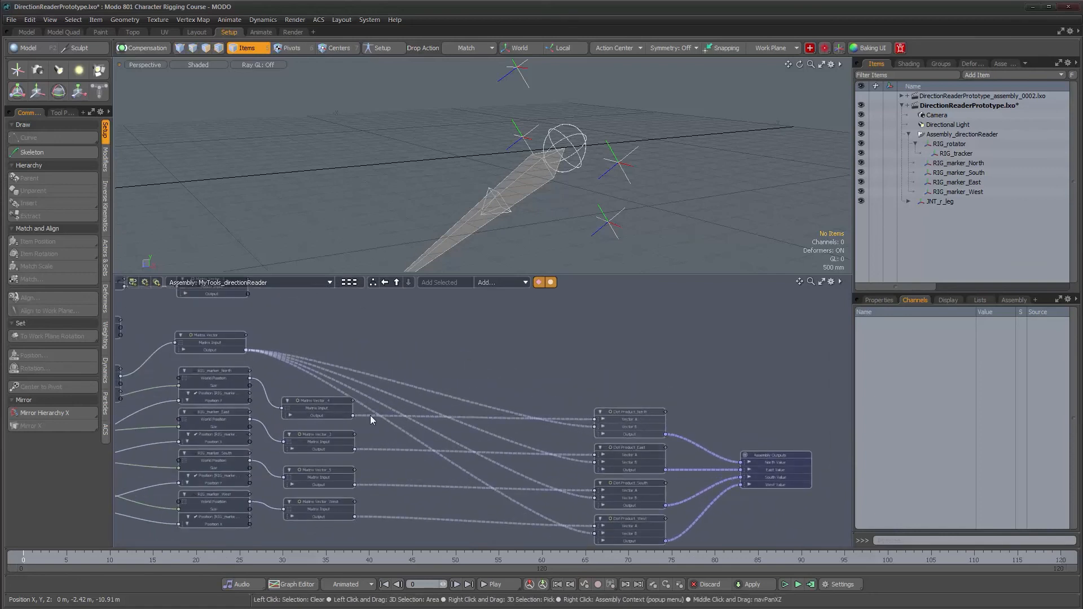
Examine the network flow from the assembly, RIG_tracker and marker nodes through their Matrix Vectors to the Dot Product nodes
{"action": "left_click_drag", "start_coordinate": [313, 412], "coordinate": [417, 417], "text": "alt"}
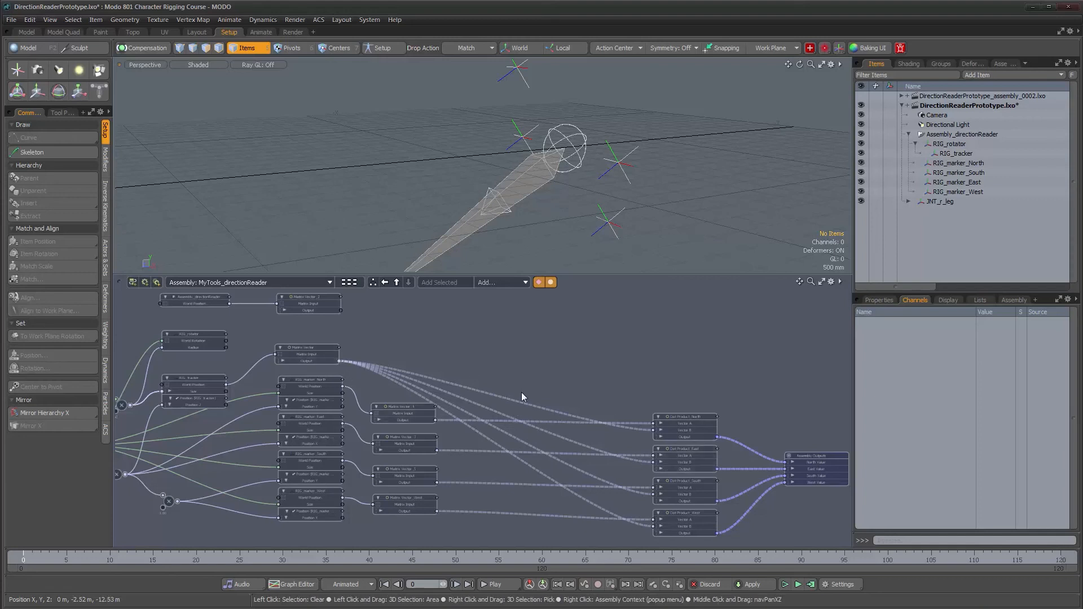
{"action": "left_click_drag", "start_coordinate": [529, 383], "coordinate": [517, 381], "text": "alt"}
{"action": "mouse_move", "coordinate": [517, 381]}
{"action": "right_mouse_down", "text": "alt"}
{"action": "mouse_move", "coordinate": [526, 382]}
{"action": "mouse_move", "coordinate": [513, 382]}
{"action": "right_mouse_up", "text": "alt"}
{"action": "left_click_drag", "start_coordinate": [513, 381], "coordinate": [617, 397], "text": "alt"}
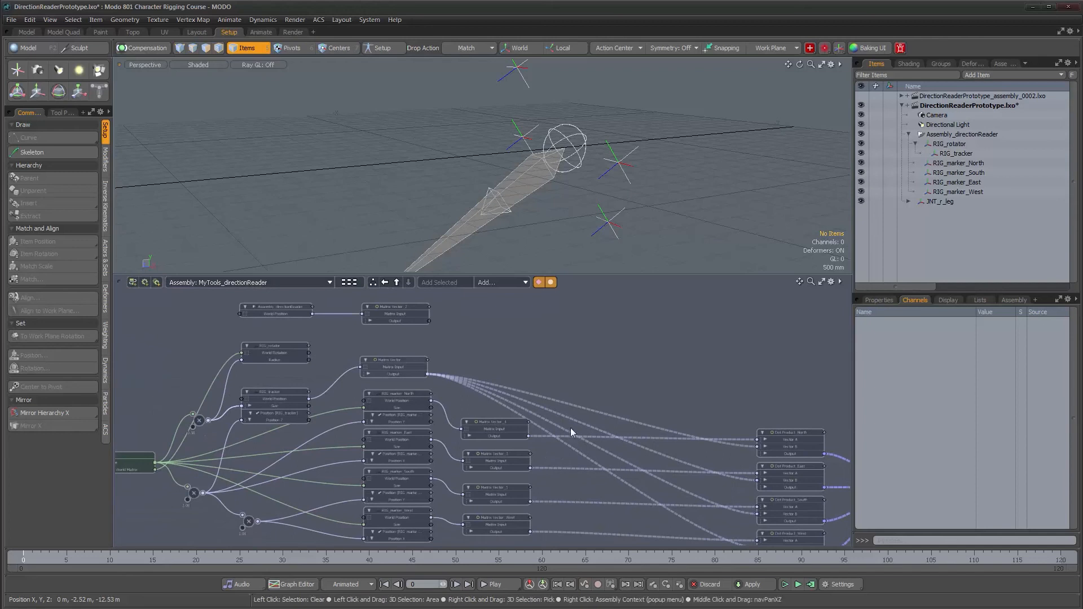
{"action": "right_click_drag", "start_coordinate": [418, 388], "coordinate": [429, 389], "text": "alt"}
{"action": "left_click_drag", "start_coordinate": [429, 389], "coordinate": [528, 404], "text": "alt"}
{"action": "right_click_drag", "start_coordinate": [391, 362], "coordinate": [403, 363], "text": "alt"}
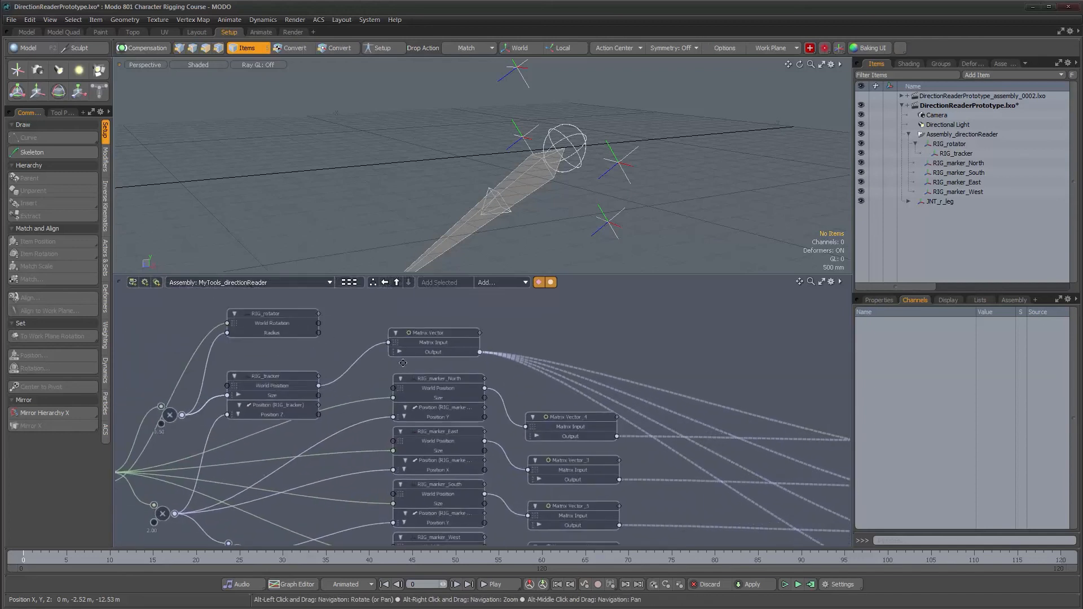
{"action": "left_click", "coordinate": [282, 377]}
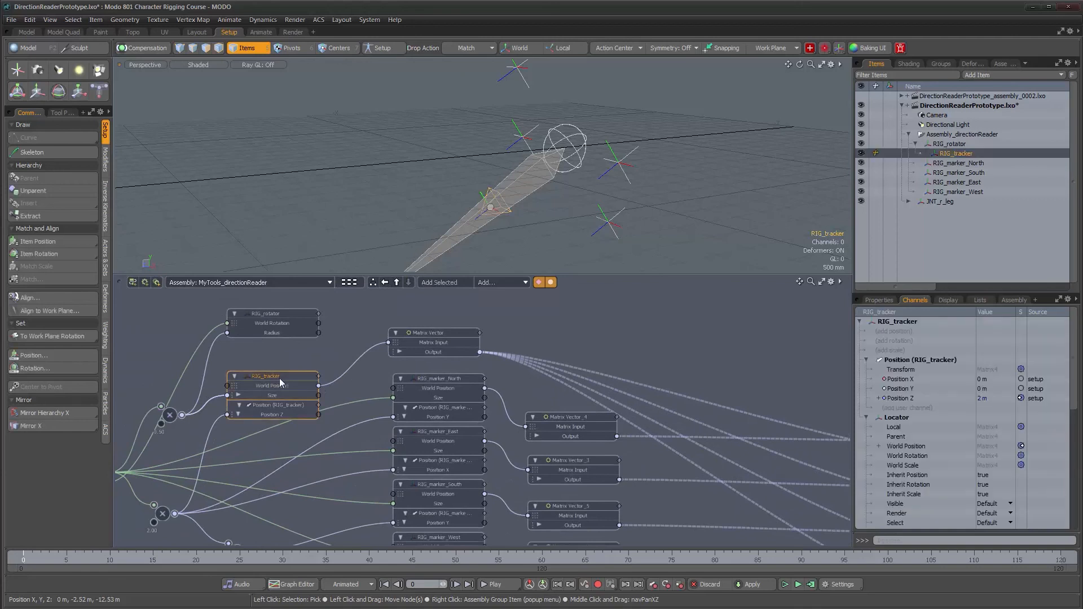
{"action": "left_click_drag", "start_coordinate": [462, 394], "coordinate": [379, 397], "text": "alt"}
{"action": "right_click_drag", "start_coordinate": [379, 395], "coordinate": [350, 394], "text": "alt"}
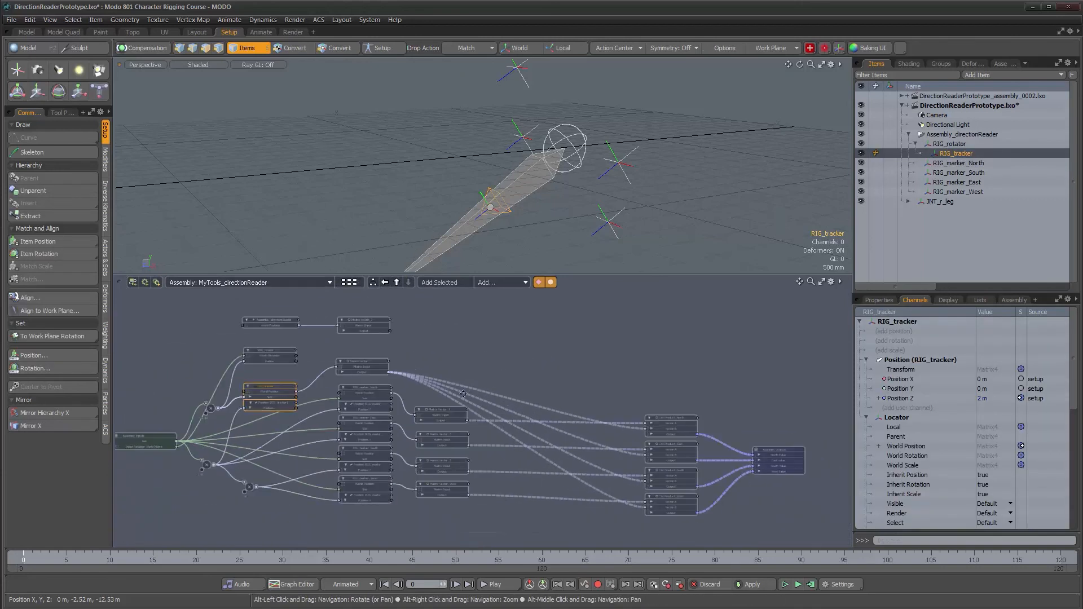
{"action": "left_click_drag", "start_coordinate": [463, 394], "coordinate": [394, 383], "text": "alt"}
{"action": "right_click_drag", "start_coordinate": [393, 382], "coordinate": [406, 378], "text": "alt"}
{"action": "left_click_drag", "start_coordinate": [400, 369], "coordinate": [449, 376], "text": "alt"}
{"action": "right_click_drag", "start_coordinate": [449, 377], "coordinate": [464, 380], "text": "alt"}
Tidy the node layout by closing the gap between RIG_rotator and RIG_tracker and placing RIG_tracker's Matrix Vector above the RIG_marker nodes
{"action": "left_click_drag", "start_coordinate": [375, 351], "coordinate": [402, 402], "text": "alt"}
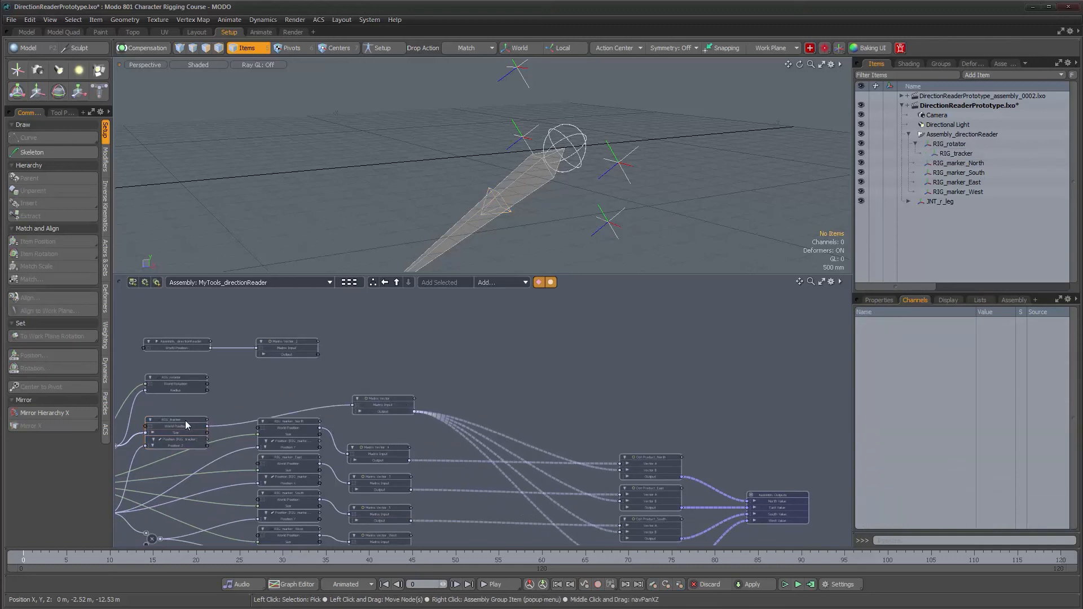
{"action": "middle_click_drag", "start_coordinate": [185, 400], "coordinate": [218, 484]}
{"action": "mouse_move", "coordinate": [328, 428]}
{"action": "left_mouse_down"}
{"action": "mouse_move", "coordinate": [292, 423]}
{"action": "mouse_move", "coordinate": [312, 424]}
{"action": "left_mouse_up"}
{"action": "left_click_drag", "start_coordinate": [361, 449], "coordinate": [551, 387], "text": "alt"}
{"action": "scroll", "coordinate": [460, 409], "scroll_direction": "up", "scroll_amount": 2}
{"action": "scroll", "coordinate": [551, 388], "scroll_direction": "up", "scroll_amount": 1}
{"action": "left_click_drag", "start_coordinate": [500, 353], "coordinate": [504, 361]}
{"action": "left_click", "coordinate": [357, 431]}
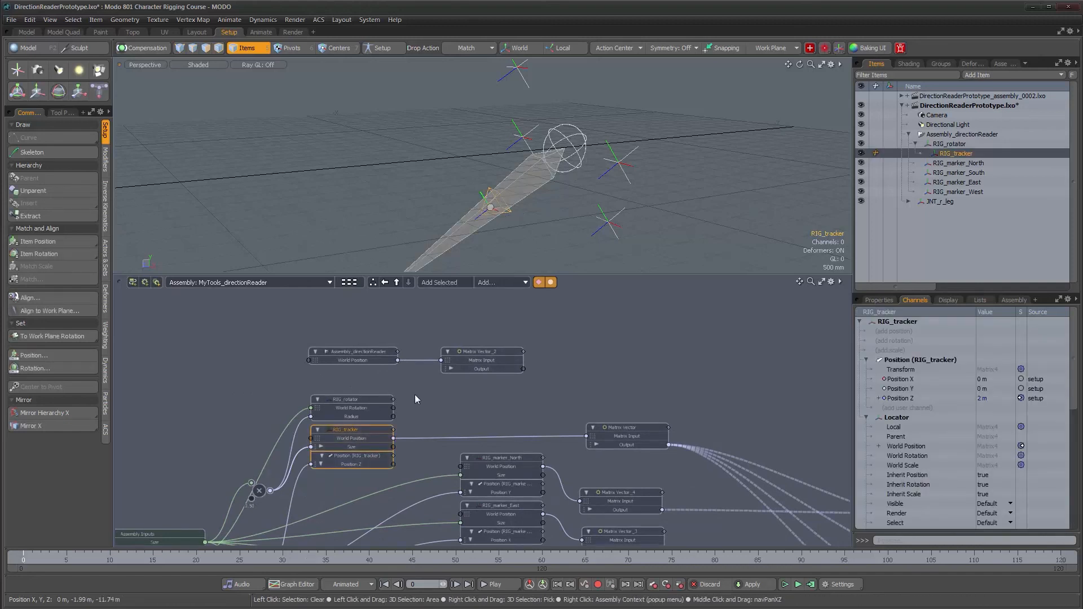
{"action": "scroll", "coordinate": [540, 379], "scroll_direction": "up", "scroll_amount": 2, "text": "alt"}
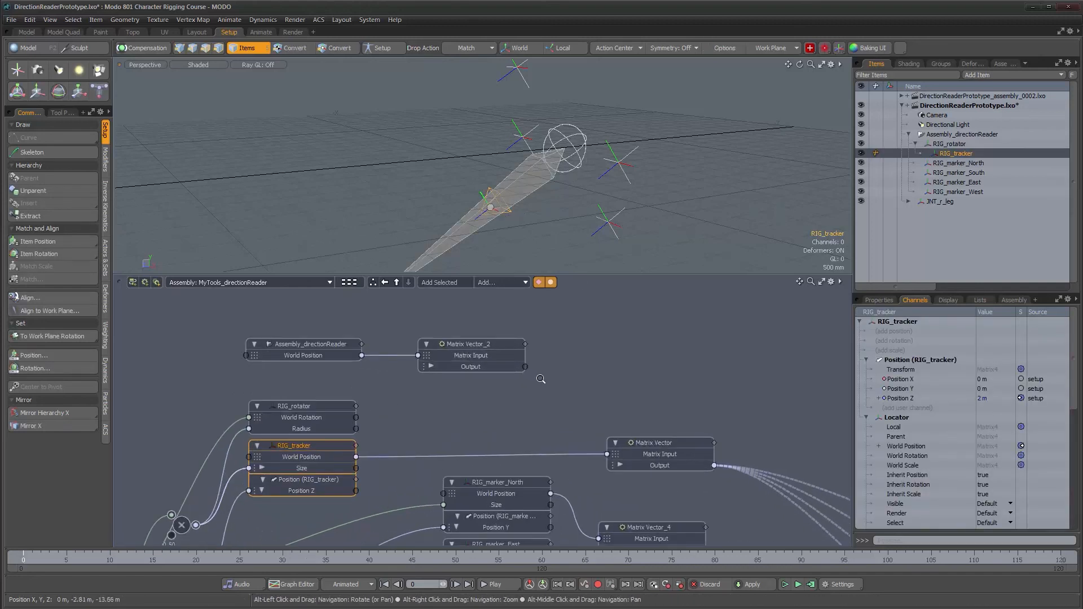
{"action": "left_click_drag", "start_coordinate": [629, 447], "coordinate": [486, 436]}
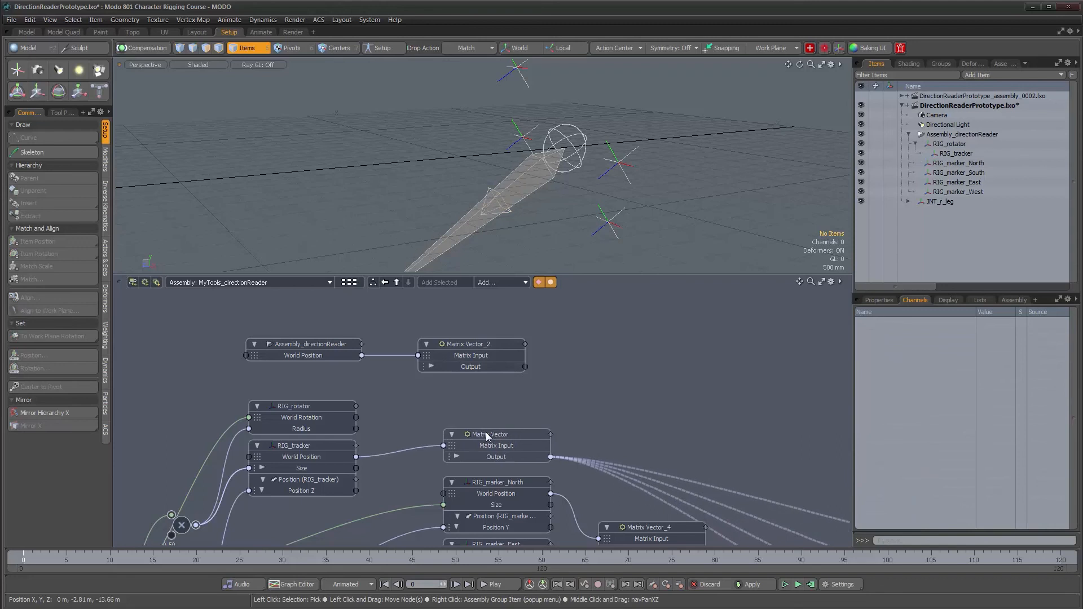
Add a Vector Maths:Subtract modifier, feeding Vector A from RIG_tracker's Matrix Vector Output and Vector B from the assembly's Matrix Vector Output
{"action": "left_click", "coordinate": [507, 282]}
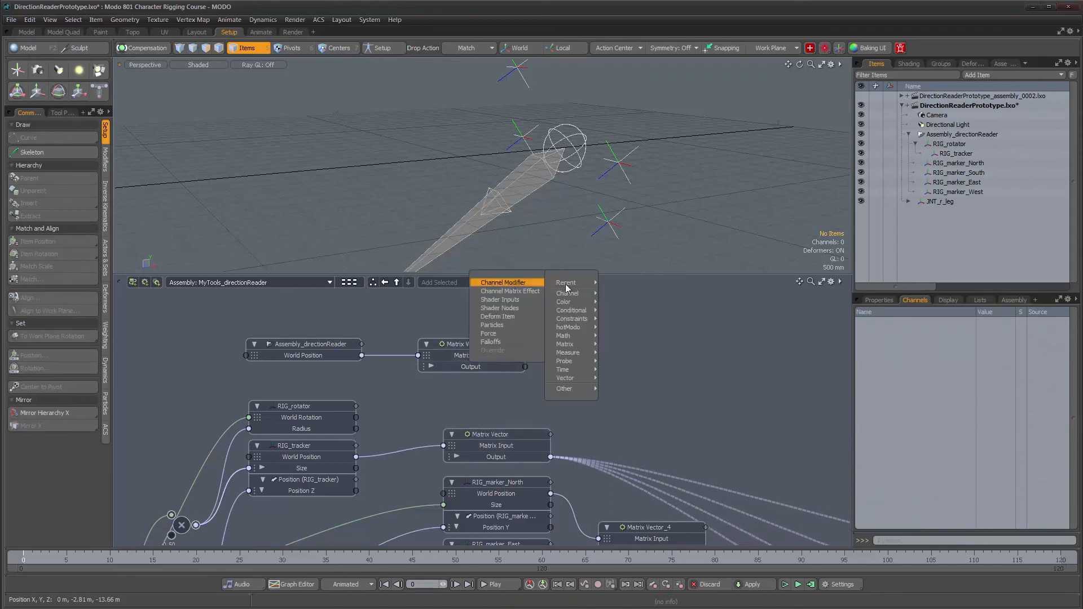
{"action": "mouse_move", "coordinate": [565, 377]}
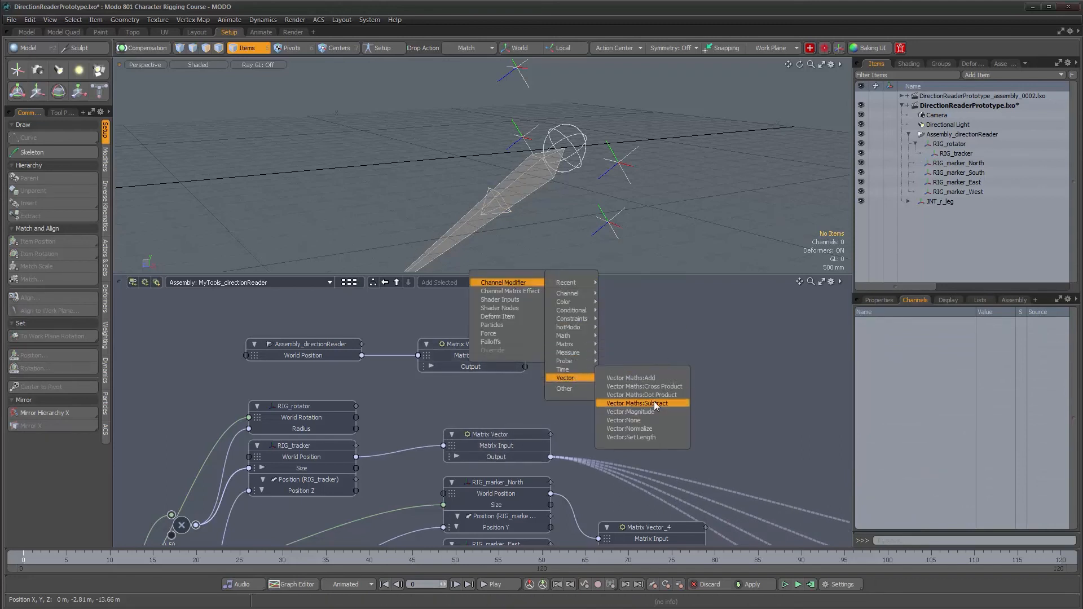
{"action": "left_click", "coordinate": [655, 405]}
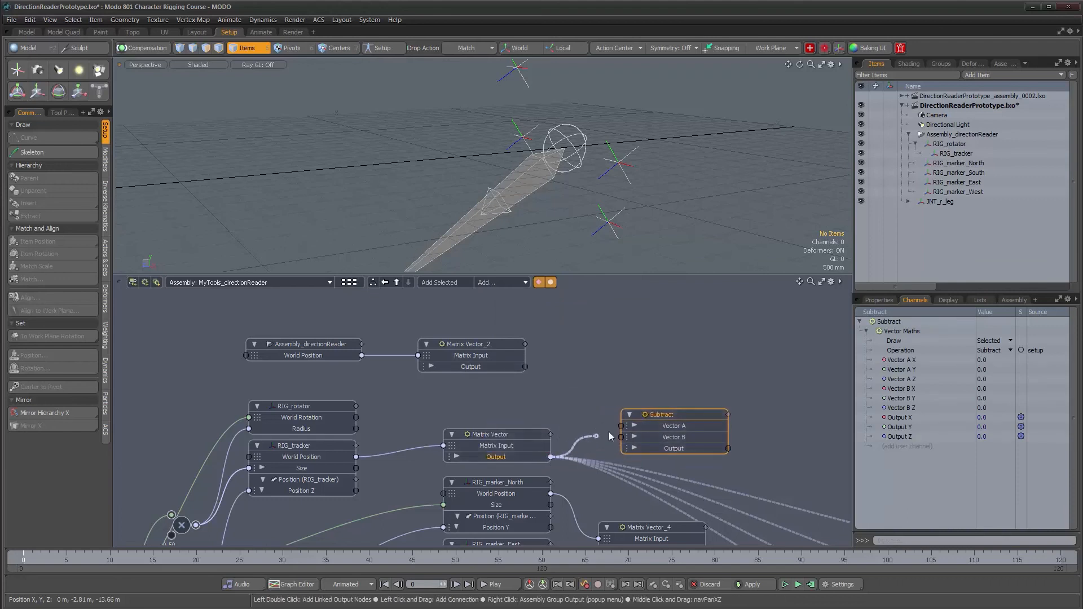
{"action": "left_click_drag", "start_coordinate": [623, 427], "coordinate": [665, 409]}
{"action": "left_click_drag", "start_coordinate": [525, 367], "coordinate": [628, 432]}
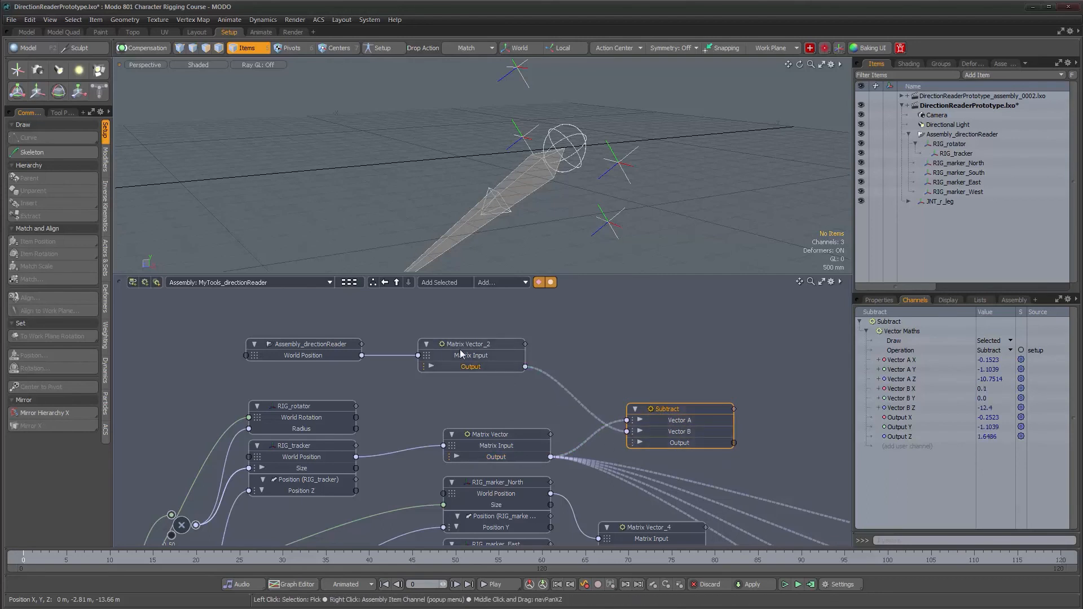
Rename the assembly's Matrix Vector node as Matrix Vector_Origin
{"action": "left_click", "coordinate": [486, 348]}
{"action": "right_click", "coordinate": [489, 344]}
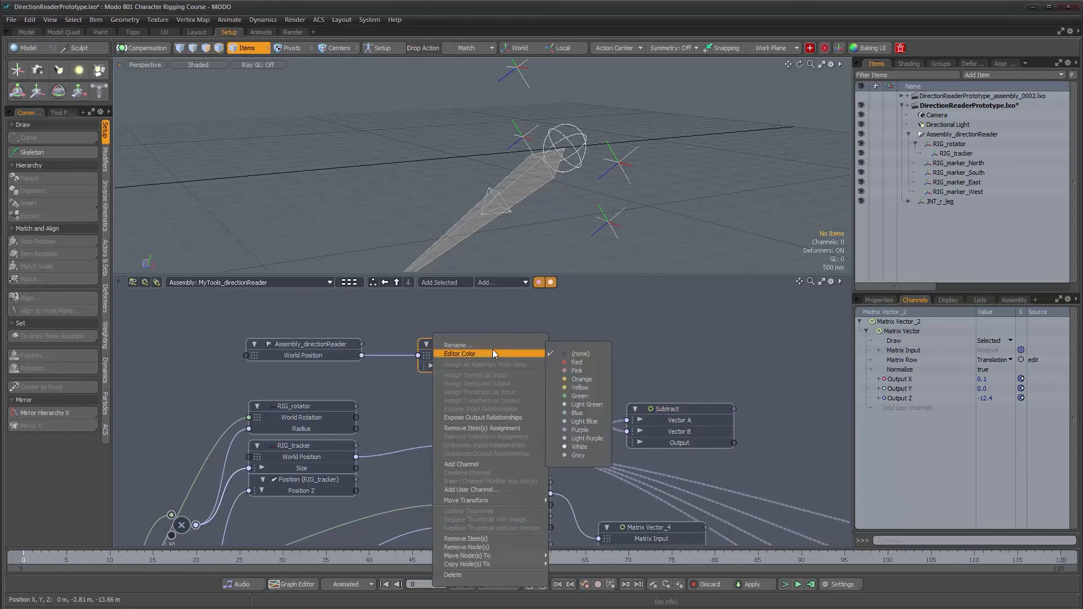
{"action": "left_click", "coordinate": [504, 347]}
{"action": "left_click", "coordinate": [506, 345]}
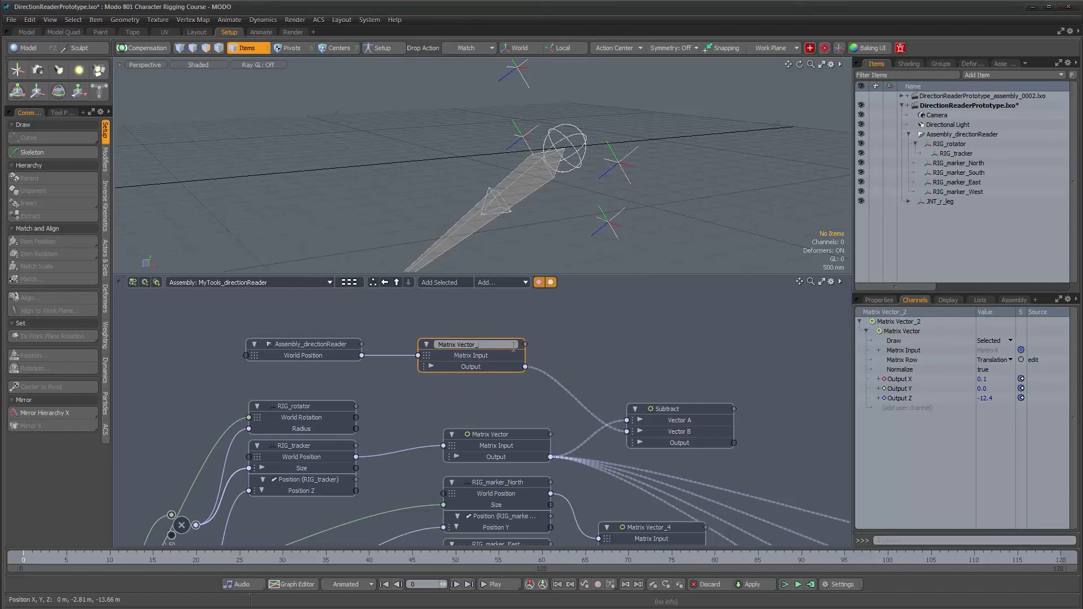
{"action": "type", "text": "Origin"}
{"action": "key", "text": "Return"}
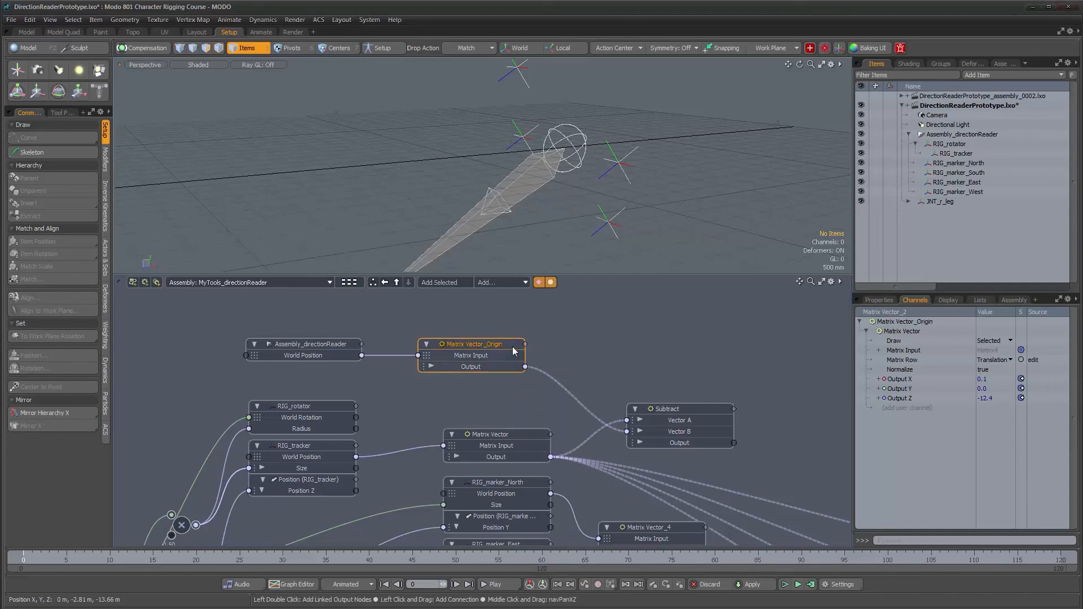
Reroute the four tracker connections to the Dot Product nodes so they come from the Subtract node's Output instead of Matrix Vector
{"action": "scroll", "coordinate": [588, 414], "scroll_direction": "down", "scroll_amount": 4}
{"action": "left_click_drag", "start_coordinate": [726, 461], "coordinate": [475, 361], "text": "alt"}
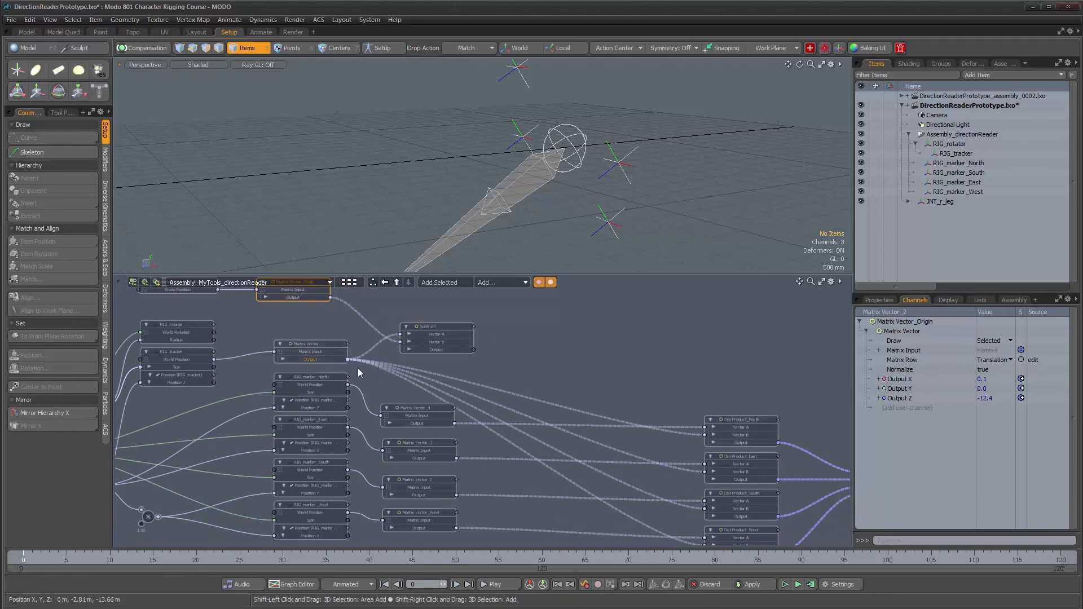
{"action": "left_click_drag", "start_coordinate": [358, 360], "coordinate": [472, 350]}
{"action": "left_click_drag", "start_coordinate": [390, 364], "coordinate": [472, 350]}
{"action": "left_click_drag", "start_coordinate": [408, 381], "coordinate": [495, 398]}
{"action": "right_click_drag", "start_coordinate": [582, 384], "coordinate": [579, 382], "text": "alt"}
{"action": "left_click_drag", "start_coordinate": [431, 405], "coordinate": [429, 369], "text": "alt"}
{"action": "right_click_drag", "start_coordinate": [430, 369], "coordinate": [473, 381], "text": "alt"}
{"action": "left_click_drag", "start_coordinate": [474, 381], "coordinate": [622, 352], "text": "alt"}
{"action": "left_click_drag", "start_coordinate": [528, 390], "coordinate": [440, 434], "text": "alt"}
{"action": "right_click_drag", "start_coordinate": [440, 435], "coordinate": [338, 429], "text": "alt"}
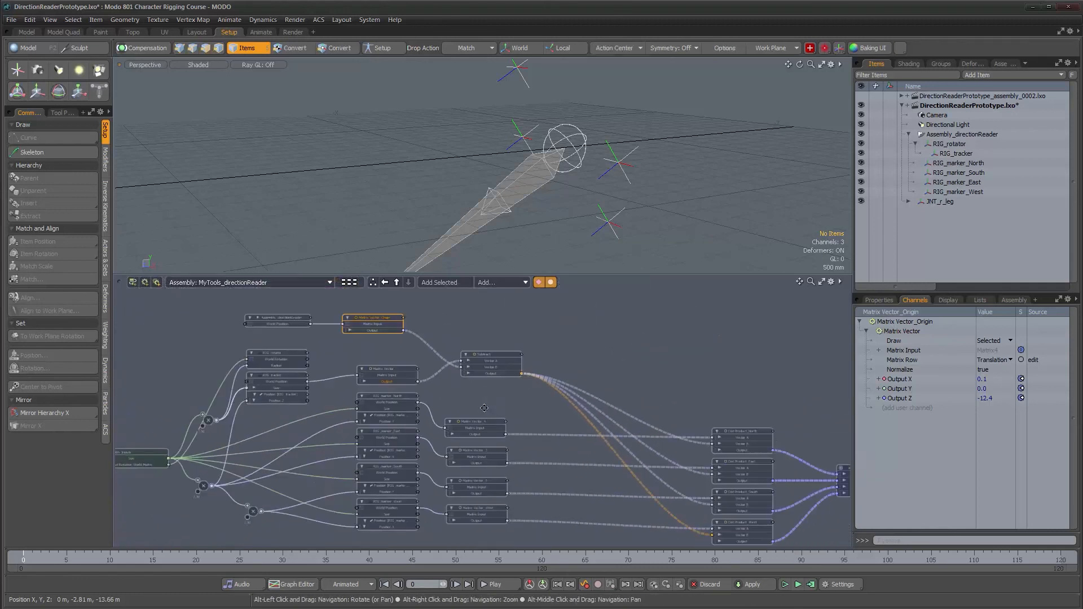
Add another Vector Maths:Subtract modifier and place it beside the North marker's Matrix Vector node
{"action": "left_click_drag", "start_coordinate": [485, 423], "coordinate": [356, 392], "text": "alt"}
{"action": "right_click_drag", "start_coordinate": [356, 392], "coordinate": [411, 402], "text": "alt"}
{"action": "left_click_drag", "start_coordinate": [411, 402], "coordinate": [449, 422], "text": "alt"}
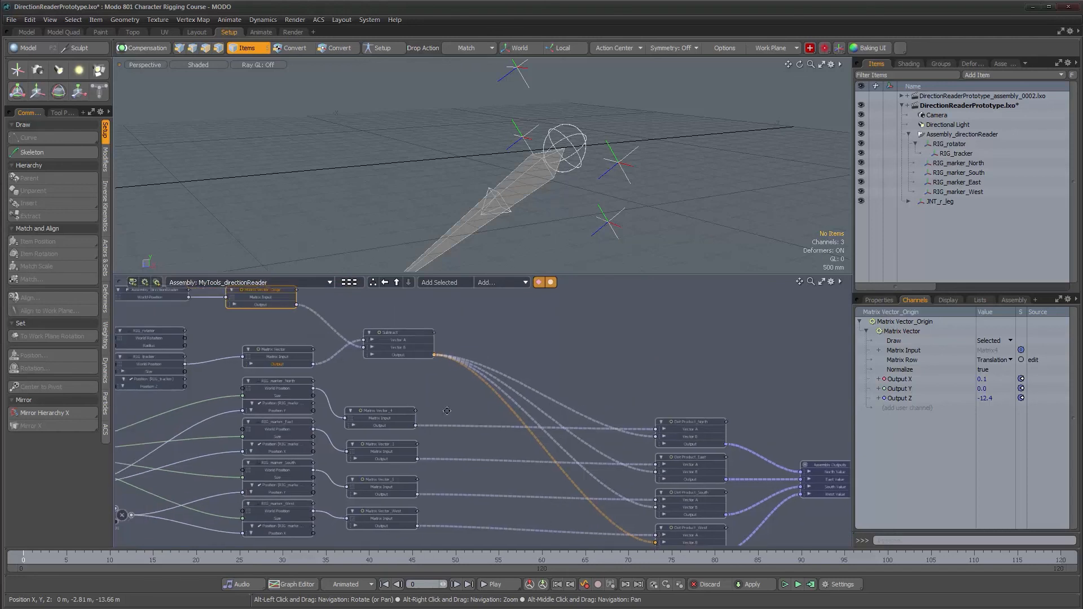
{"action": "mouse_move", "coordinate": [294, 312]}
{"action": "left_mouse_down", "text": "alt"}
{"action": "mouse_move", "coordinate": [303, 336]}
{"action": "mouse_move", "coordinate": [306, 315]}
{"action": "left_mouse_up", "text": "alt"}
{"action": "left_click_drag", "start_coordinate": [428, 410], "coordinate": [390, 356], "text": "alt"}
{"action": "left_click", "coordinate": [374, 379]}
{"action": "left_click", "coordinate": [437, 367]}
{"action": "left_click", "coordinate": [497, 282]}
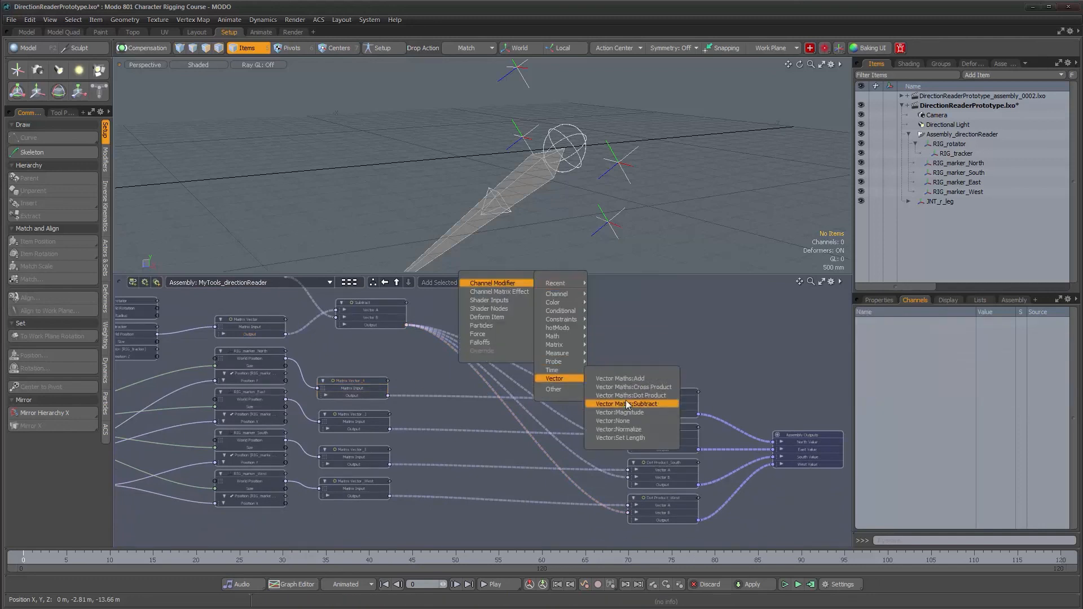
{"action": "left_click", "coordinate": [625, 402]}
{"action": "left_click_drag", "start_coordinate": [496, 409], "coordinate": [443, 376]}
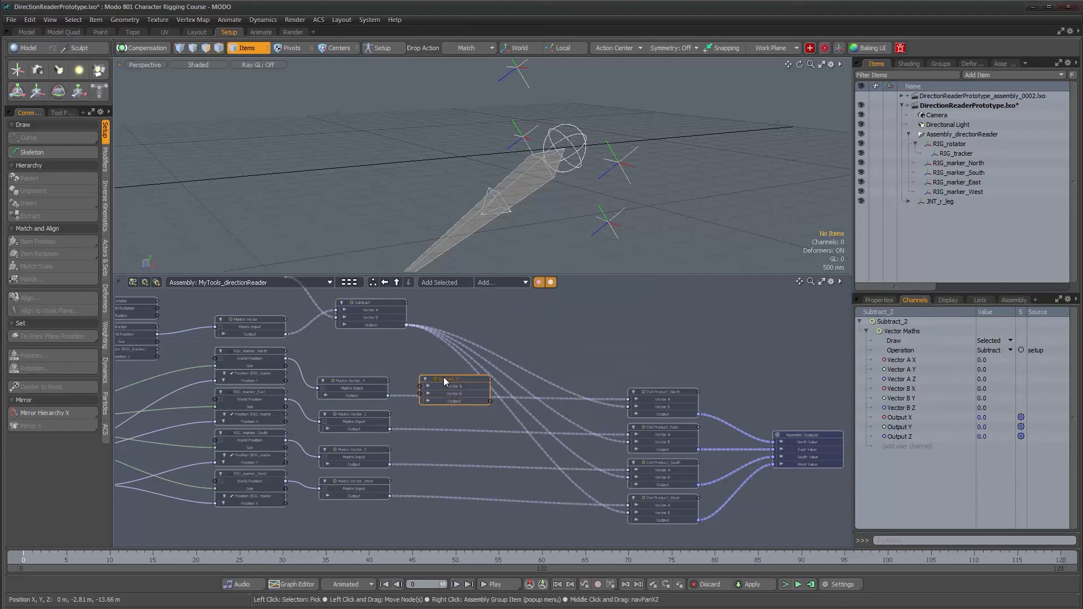
Duplicate the new Subtract node three times and place the copies beside the East, South and West markers' Matrix Vector nodes
{"action": "key", "text": "ctrl+d"}
{"action": "left_click_drag", "start_coordinate": [530, 398], "coordinate": [452, 452]}
{"action": "key", "text": "ctrl+d"}
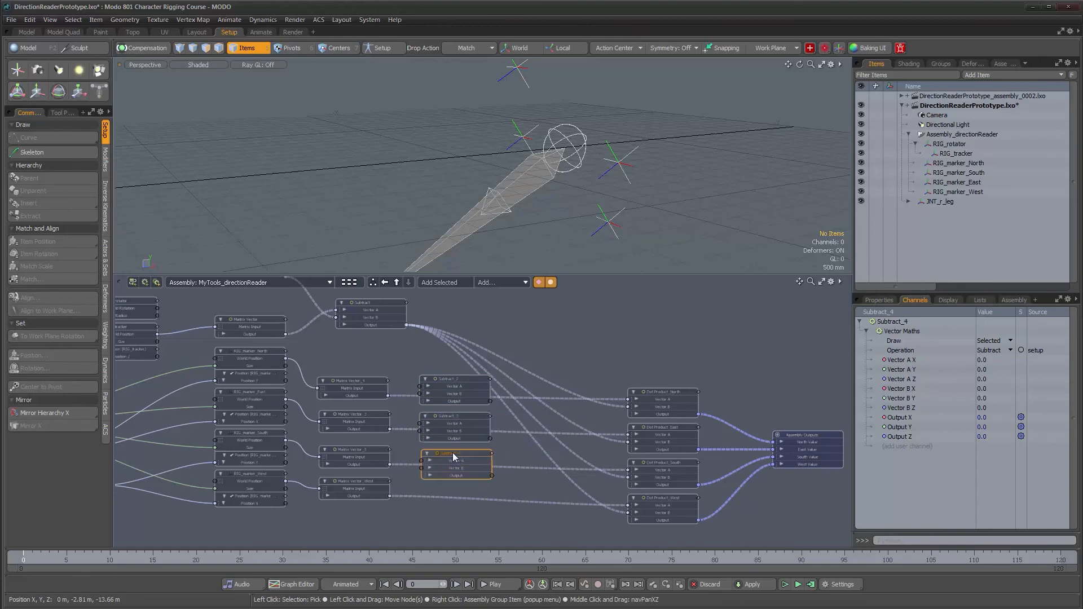
{"action": "key", "text": "ctrl+d"}
{"action": "left_click_drag", "start_coordinate": [536, 384], "coordinate": [445, 492]}
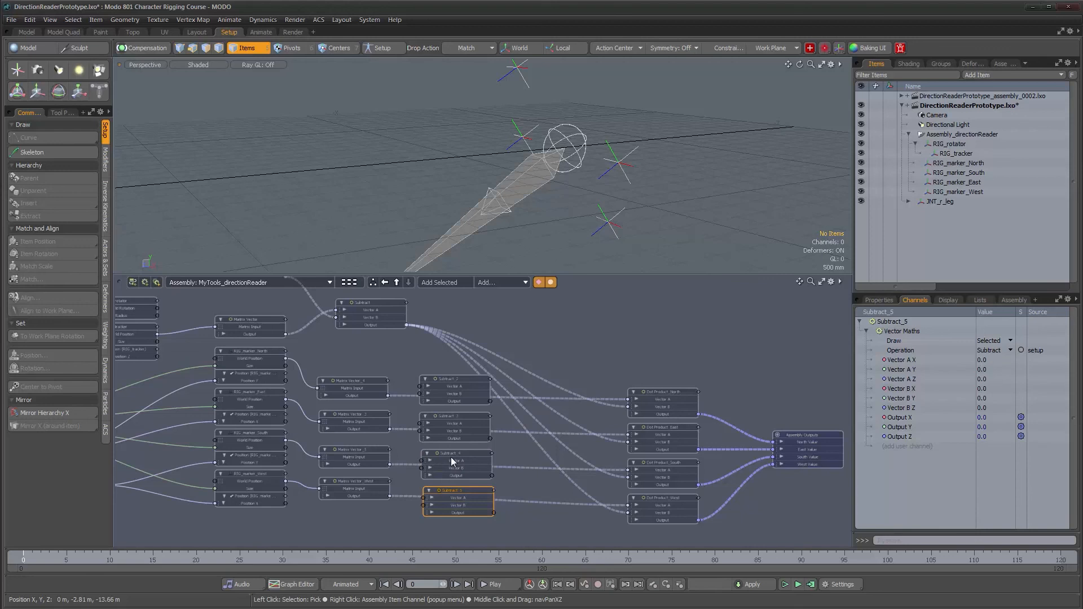
Connect each marker's Matrix Vector Output to Vector A of the Subtract node beside it
{"action": "right_click_drag", "start_coordinate": [408, 394], "coordinate": [428, 394], "text": "alt"}
{"action": "left_click_drag", "start_coordinate": [428, 394], "coordinate": [423, 364], "text": "alt"}
{"action": "left_click_drag", "start_coordinate": [419, 415], "coordinate": [422, 412]}
{"action": "left_click_drag", "start_coordinate": [381, 466], "coordinate": [423, 461]}
{"action": "left_click_drag", "start_coordinate": [380, 507], "coordinate": [438, 510]}
Connect Matrix Vector_Origin's Output to Vector B of all four marker Subtract nodes at once, and clear the selection
{"action": "left_click", "coordinate": [467, 518]}
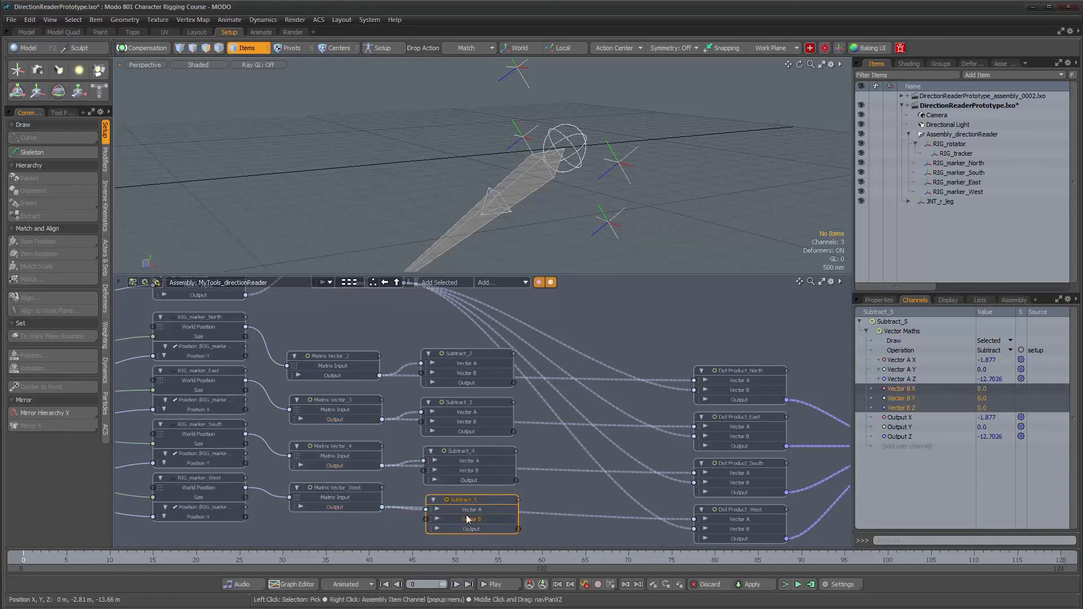
{"action": "left_click", "coordinate": [469, 470], "text": "shift"}
{"action": "left_click", "coordinate": [466, 422], "text": "shift"}
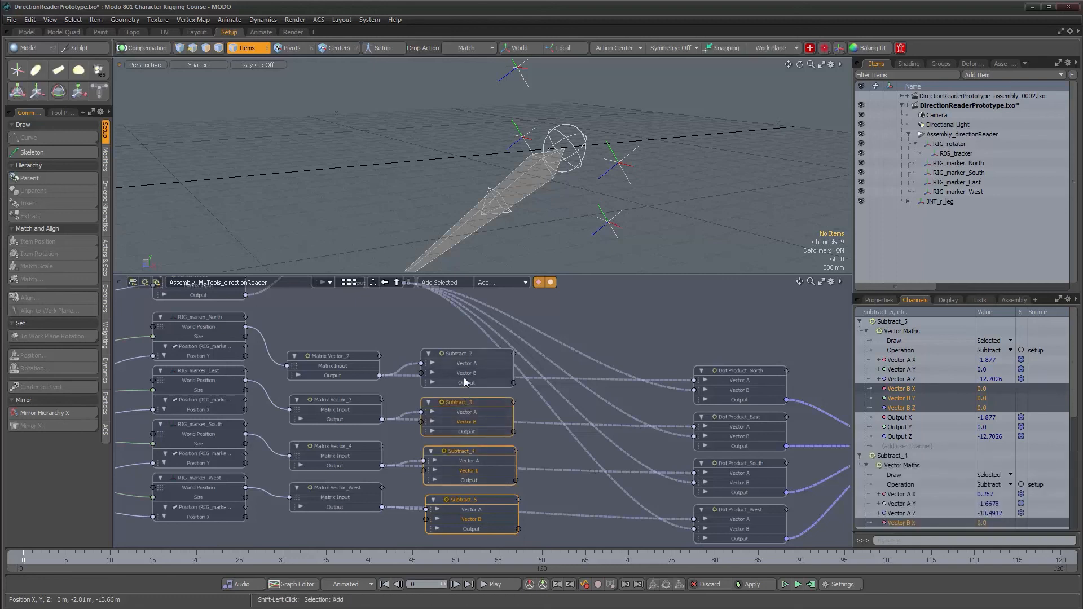
{"action": "scroll", "coordinate": [506, 437], "scroll_direction": "down", "scroll_amount": 4}
{"action": "scroll", "coordinate": [507, 437], "scroll_direction": "up", "scroll_amount": 2}
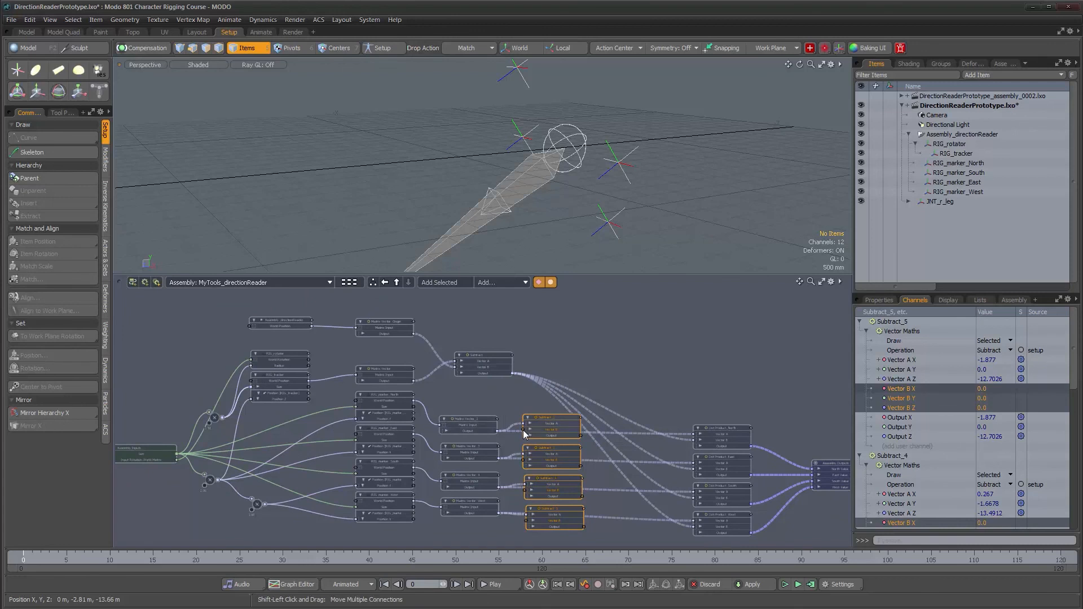
{"action": "left_click_drag", "start_coordinate": [524, 433], "coordinate": [413, 333], "text": "shift"}
{"action": "scroll", "coordinate": [429, 345], "scroll_direction": "up", "scroll_amount": 2}
{"action": "scroll", "coordinate": [440, 348], "scroll_direction": "up", "scroll_amount": 2}
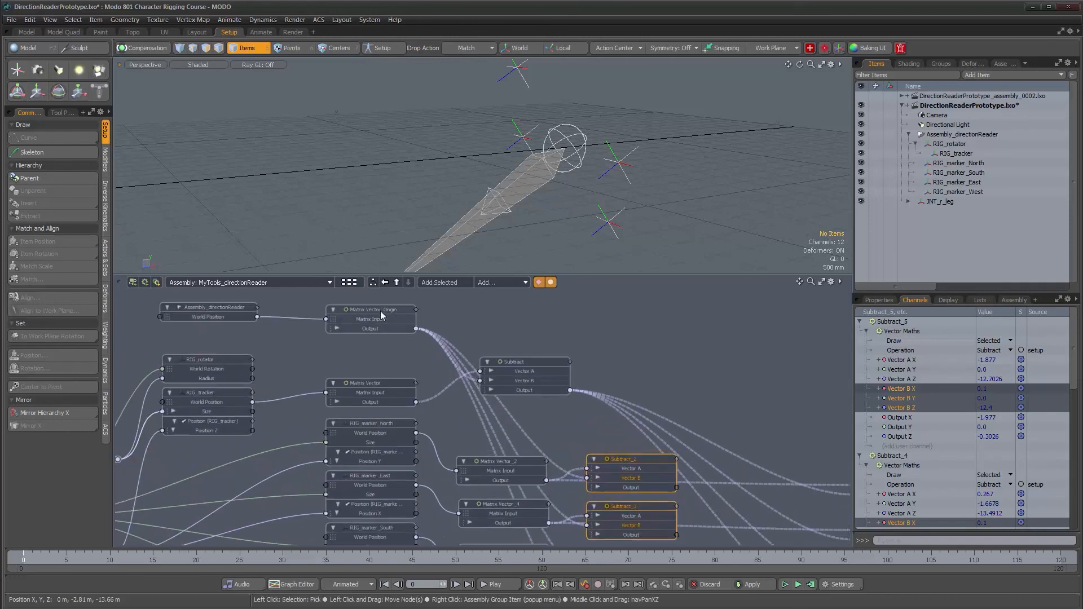
{"action": "key", "text": "Escape"}
{"action": "left_click_drag", "start_coordinate": [677, 435], "coordinate": [481, 377], "text": "alt"}
{"action": "left_click_drag", "start_coordinate": [548, 406], "coordinate": [480, 403], "text": "alt"}
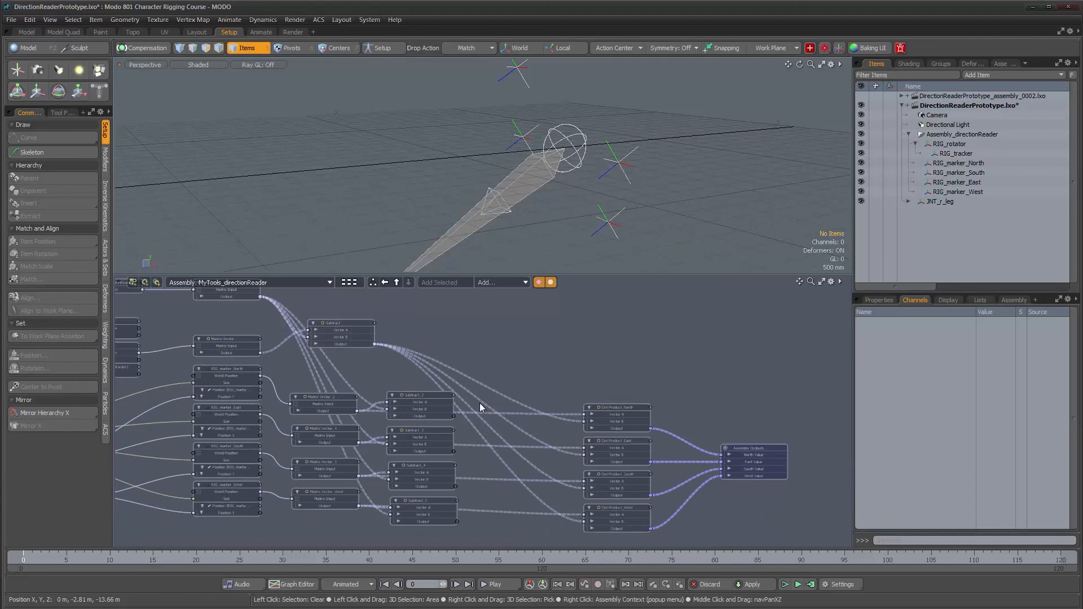
Connect each marker Subtract node's Output to Vector A of its matching Dot Product node (North, East, South, West)
{"action": "scroll", "coordinate": [490, 429], "scroll_direction": "up", "scroll_amount": 2}
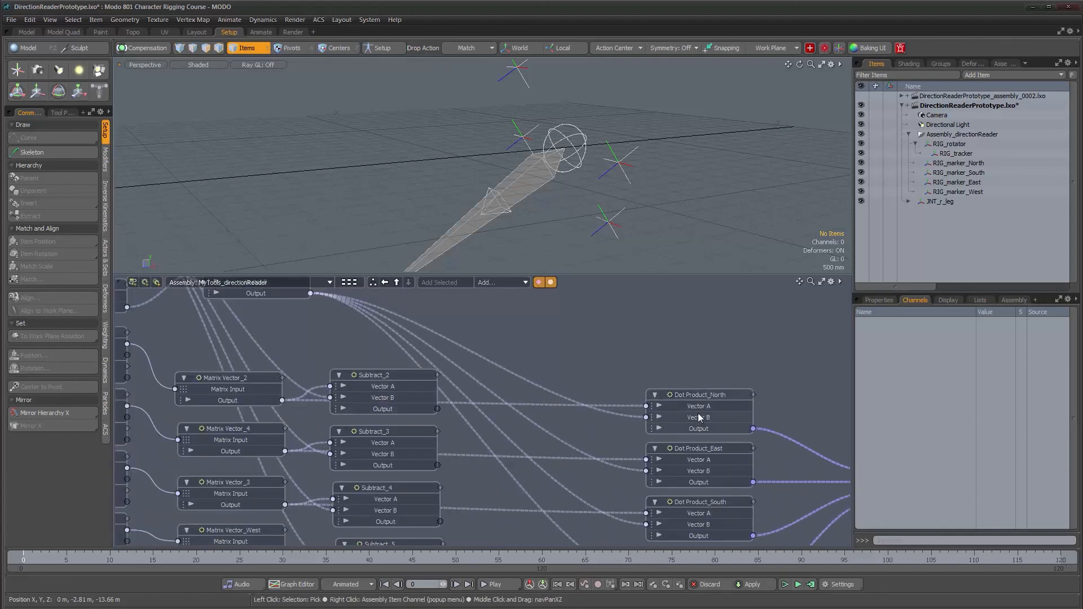
{"action": "scroll", "coordinate": [699, 417], "scroll_direction": "down", "scroll_amount": 2}
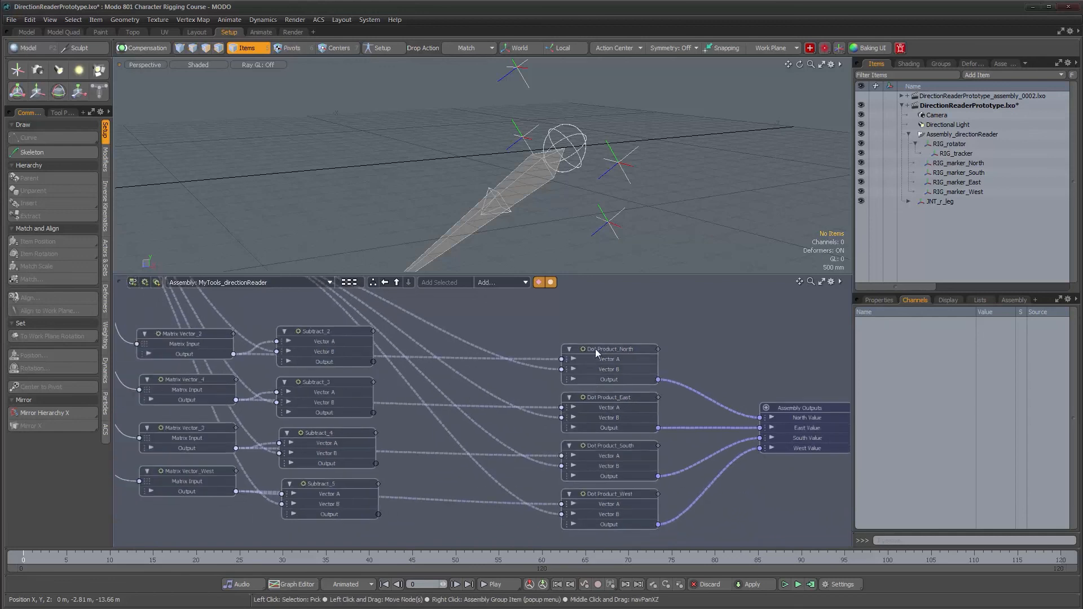
{"action": "left_click_drag", "start_coordinate": [373, 361], "coordinate": [587, 362]}
{"action": "left_click_drag", "start_coordinate": [374, 412], "coordinate": [578, 418]}
{"action": "left_click_drag", "start_coordinate": [376, 463], "coordinate": [584, 466]}
{"action": "left_click_drag", "start_coordinate": [378, 514], "coordinate": [599, 504]}
Move the four Dot Product nodes and the Assembly Outputs node together closer to the marker Subtract nodes
{"action": "left_click_drag", "start_coordinate": [479, 445], "coordinate": [546, 443], "text": "alt"}
{"action": "right_click_drag", "start_coordinate": [546, 443], "coordinate": [488, 438], "text": "alt"}
{"action": "left_click_drag", "start_coordinate": [495, 436], "coordinate": [501, 439], "text": "alt"}
{"action": "right_click_drag", "start_coordinate": [499, 437], "coordinate": [513, 437], "text": "alt"}
{"action": "left_click_drag", "start_coordinate": [781, 387], "coordinate": [610, 505]}
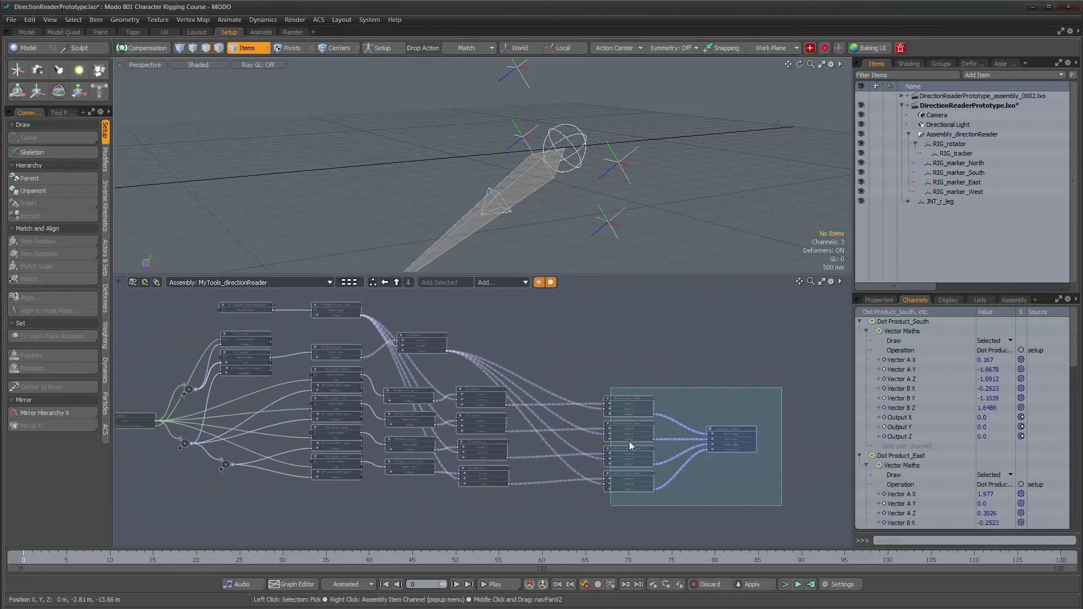
{"action": "left_click_drag", "start_coordinate": [636, 398], "coordinate": [563, 391]}
Tidy the graph by moving the tracker's Subtract node, Matrix Vector_Origin and the Assembly_directionReader node closer to the Dot Product column
{"action": "right_click_drag", "start_coordinate": [477, 397], "coordinate": [505, 398], "text": "alt"}
{"action": "left_click_drag", "start_coordinate": [475, 320], "coordinate": [498, 326]}
{"action": "left_click_drag", "start_coordinate": [428, 345], "coordinate": [508, 398], "text": "alt"}
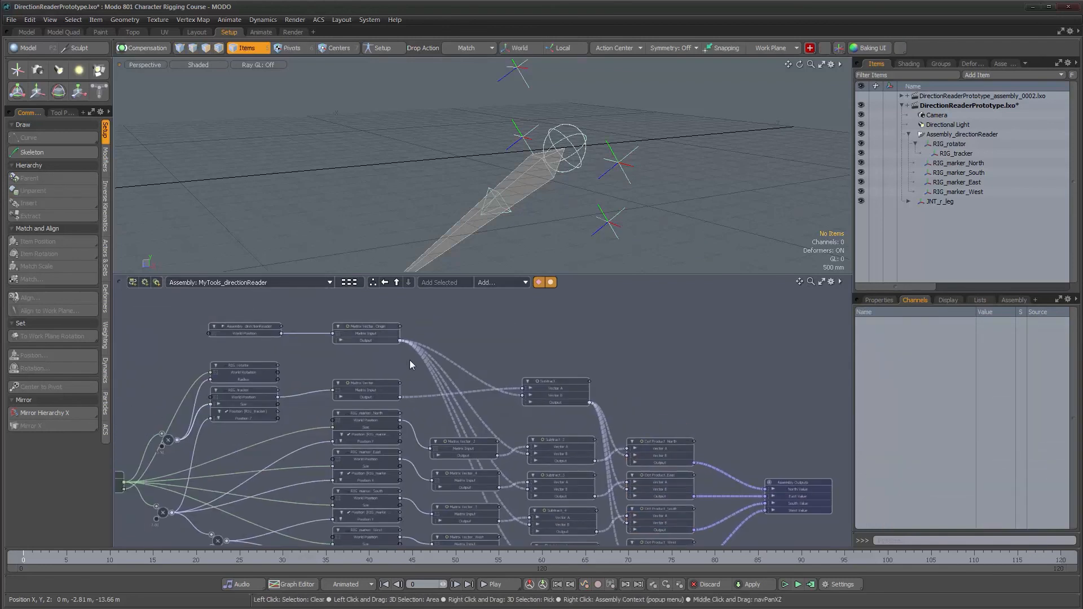
{"action": "left_click_drag", "start_coordinate": [387, 326], "coordinate": [452, 338]}
{"action": "left_click_drag", "start_coordinate": [265, 330], "coordinate": [343, 338]}
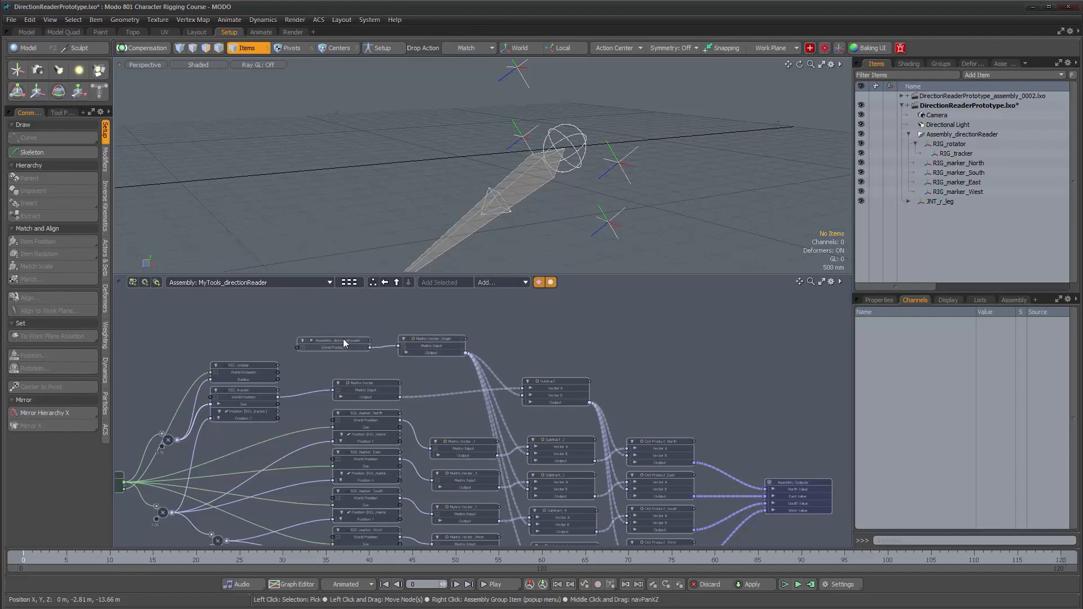
Select the Assembly Outputs node and scrub the timeline to check the North, East, South and West values as the leg rotates
{"action": "left_click_drag", "start_coordinate": [531, 410], "coordinate": [488, 387], "text": "alt"}
{"action": "scroll", "coordinate": [489, 386], "scroll_direction": "down", "scroll_amount": 2}
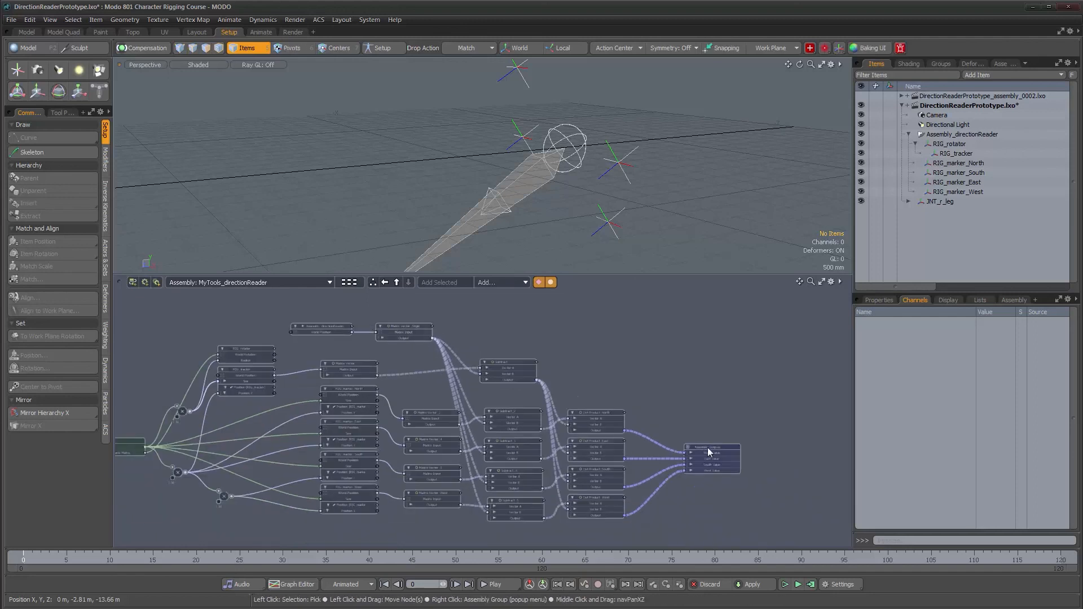
{"action": "left_click", "coordinate": [710, 449]}
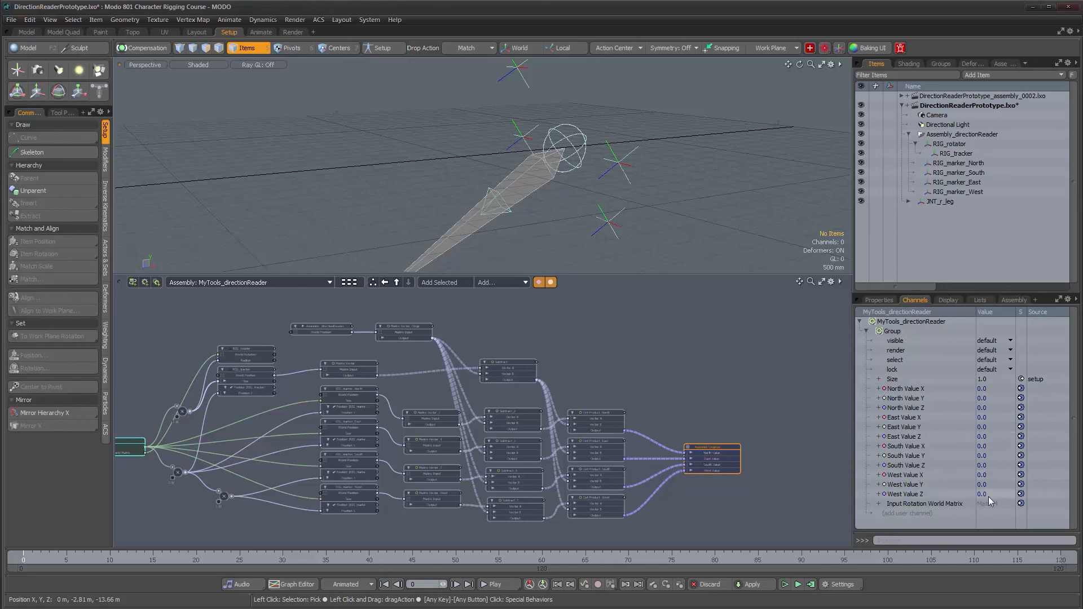
{"action": "mouse_move", "coordinate": [35, 565]}
{"action": "left_mouse_down"}
{"action": "mouse_move", "coordinate": [135, 561]}
{"action": "mouse_move", "coordinate": [101, 561]}
{"action": "left_mouse_up"}
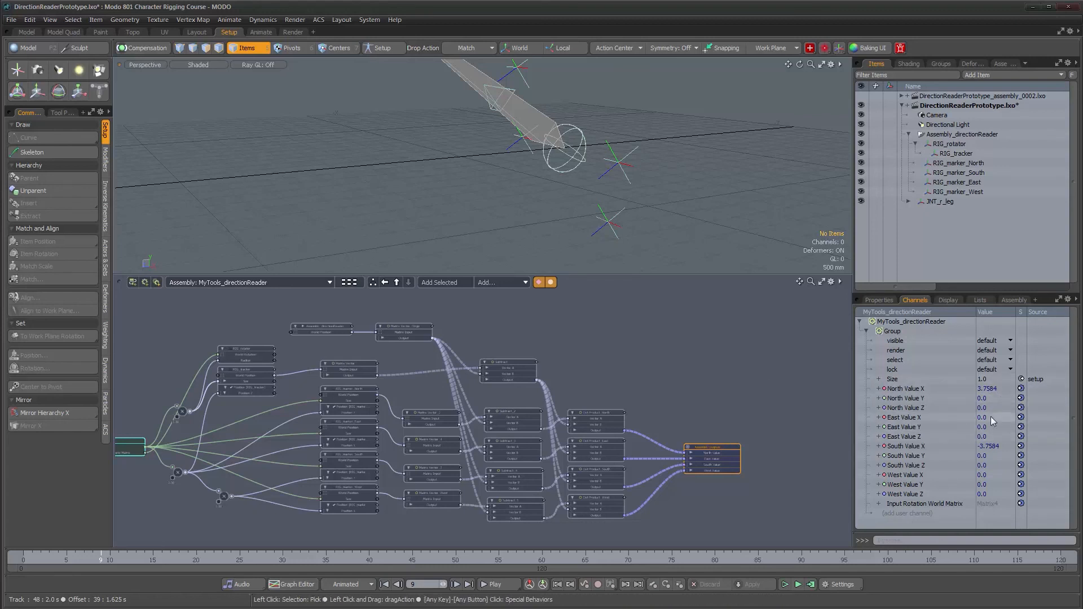
{"action": "left_click_drag", "start_coordinate": [125, 560], "coordinate": [265, 559]}
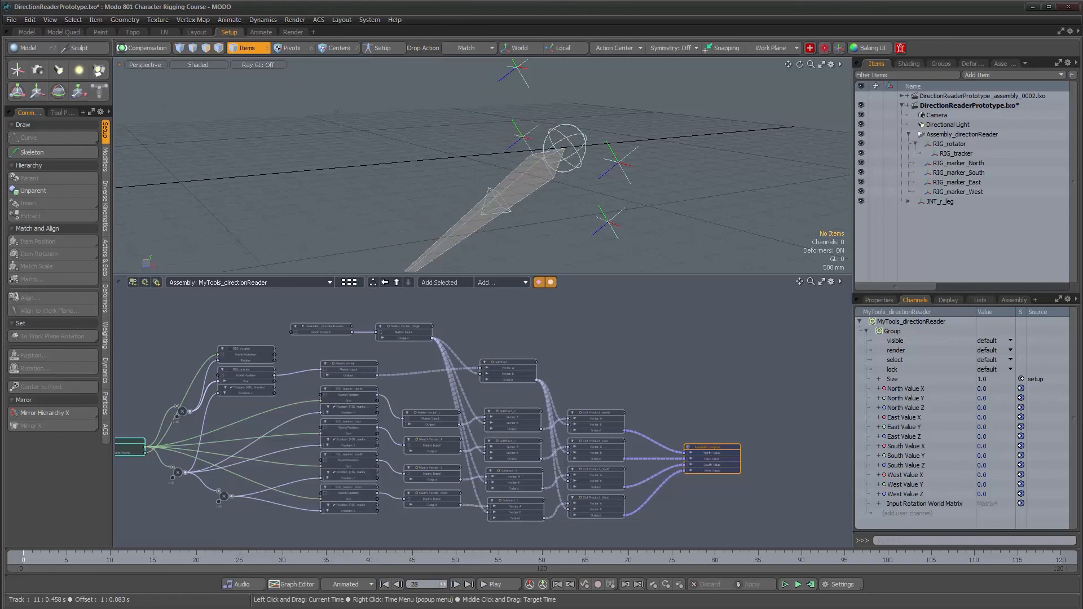
Select JNT_r_leg and try rotating it to check the reader's response, and drop the tool and clear the selection
{"action": "left_click", "coordinate": [543, 180]}
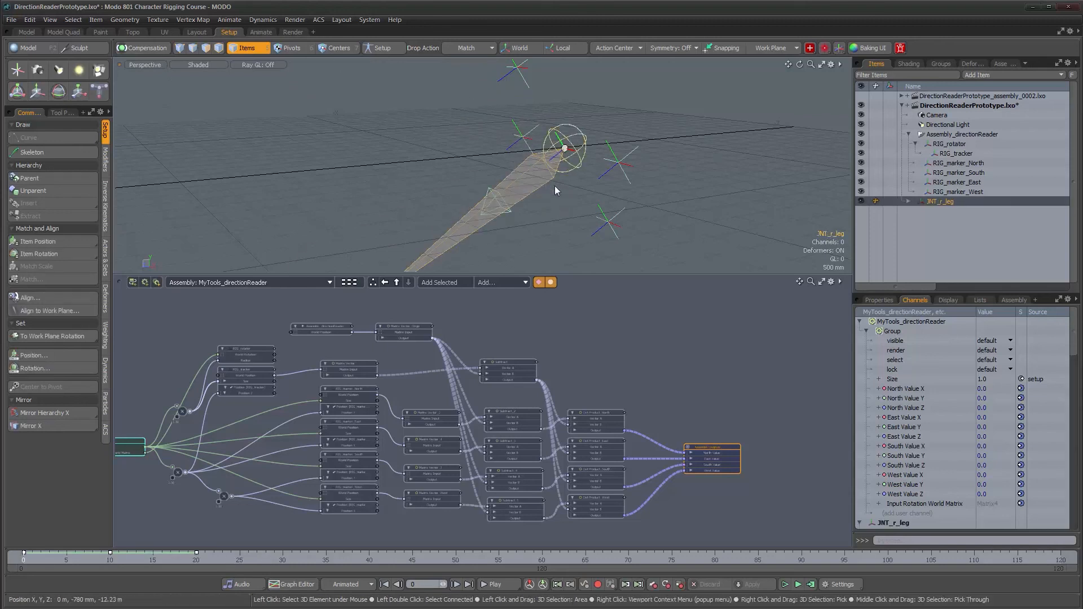
{"action": "key", "text": "e"}
{"action": "left_click_drag", "start_coordinate": [557, 191], "coordinate": [575, 219], "text": "alt"}
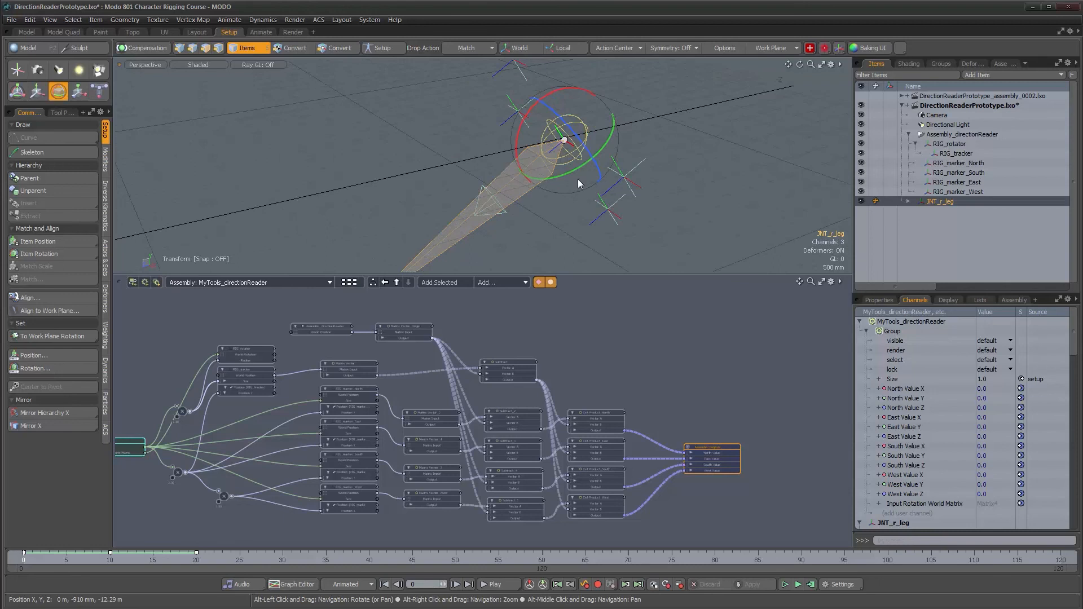
{"action": "left_click_drag", "start_coordinate": [567, 170], "coordinate": [587, 223]}
{"action": "left_click_drag", "start_coordinate": [539, 420], "coordinate": [593, 414], "text": "alt"}
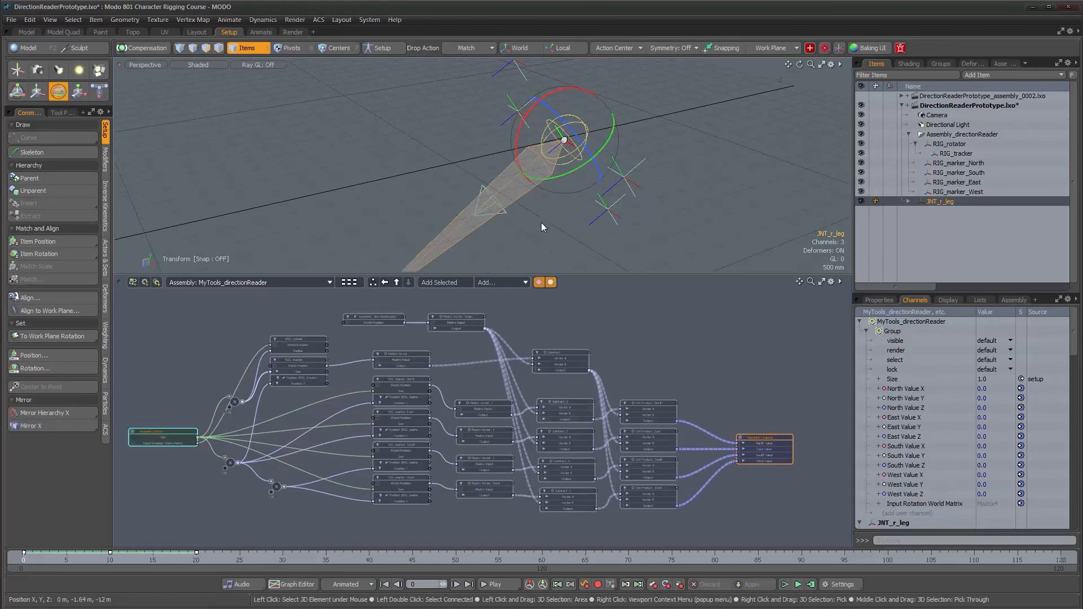
{"action": "key", "text": "q"}
{"action": "scroll", "coordinate": [534, 223], "scroll_direction": "down", "scroll_amount": 3, "text": "alt"}
{"action": "left_click_drag", "start_coordinate": [533, 222], "coordinate": [494, 173], "text": "alt"}
{"action": "scroll", "coordinate": [463, 192], "scroll_direction": "down", "scroll_amount": 2, "text": "alt"}
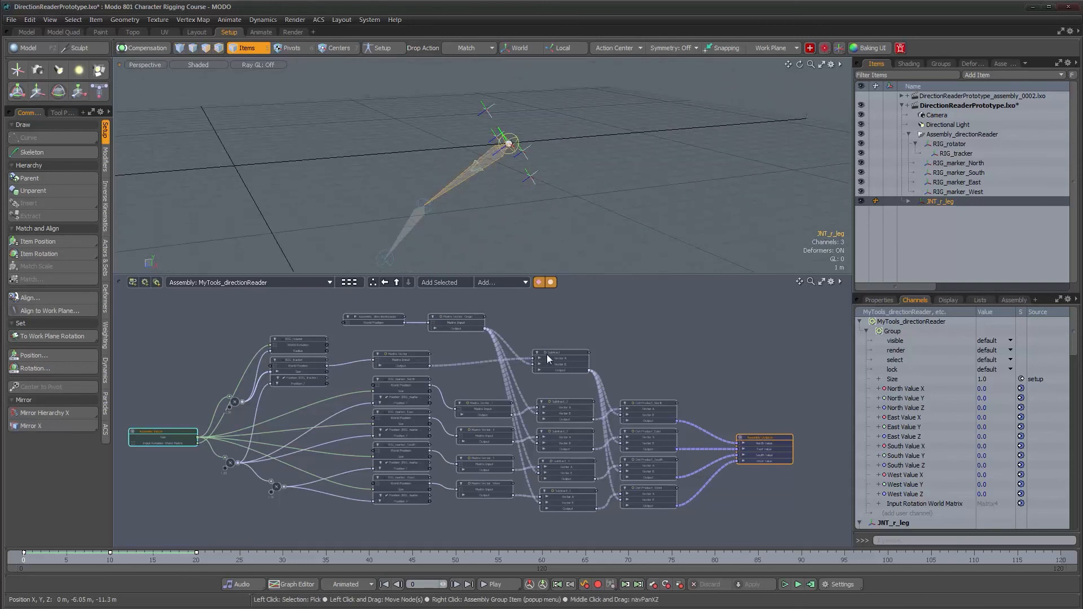
{"action": "left_click", "coordinate": [678, 339]}
Return to the workspace level of the schematic and shift the MyTools_directionReader node slightly away from JNT_r_leg
{"action": "left_click_drag", "start_coordinate": [520, 397], "coordinate": [529, 398], "text": "alt"}
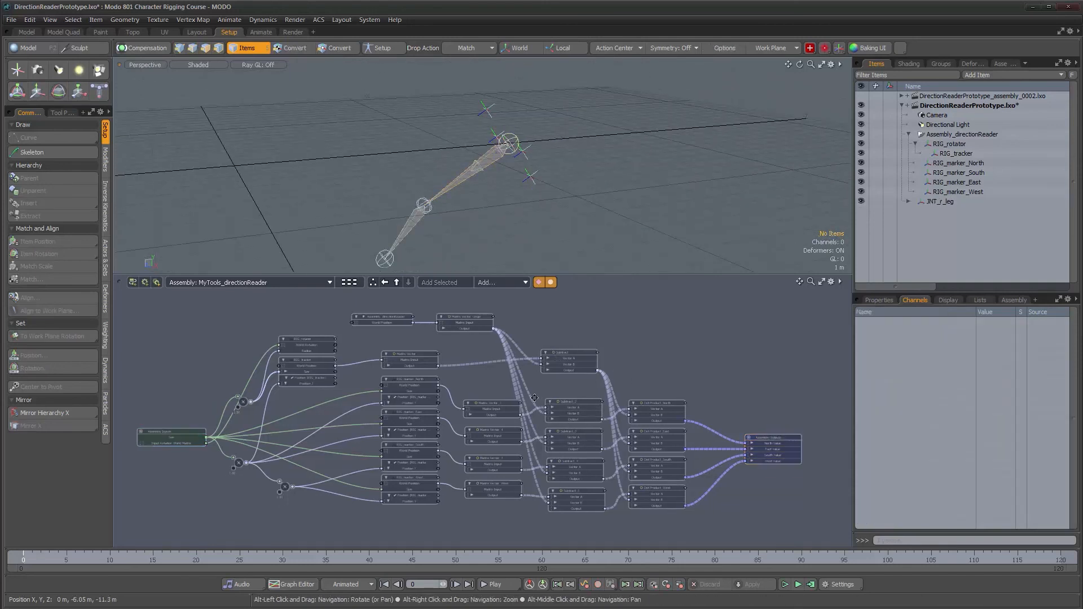
{"action": "scroll", "coordinate": [528, 402], "scroll_direction": "down", "scroll_amount": 1, "text": "alt"}
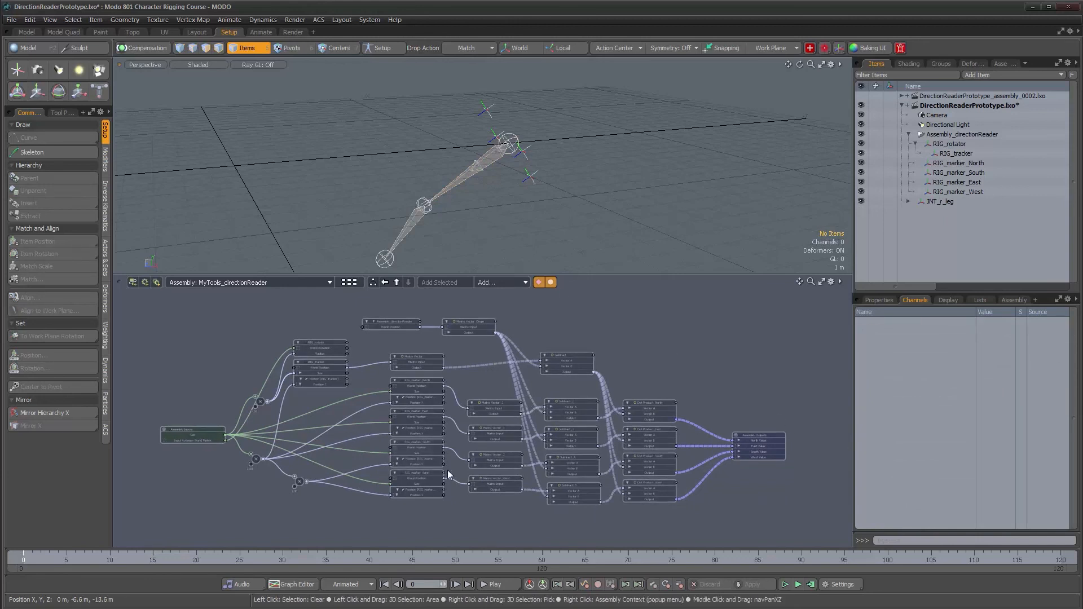
{"action": "left_click", "coordinate": [397, 283]}
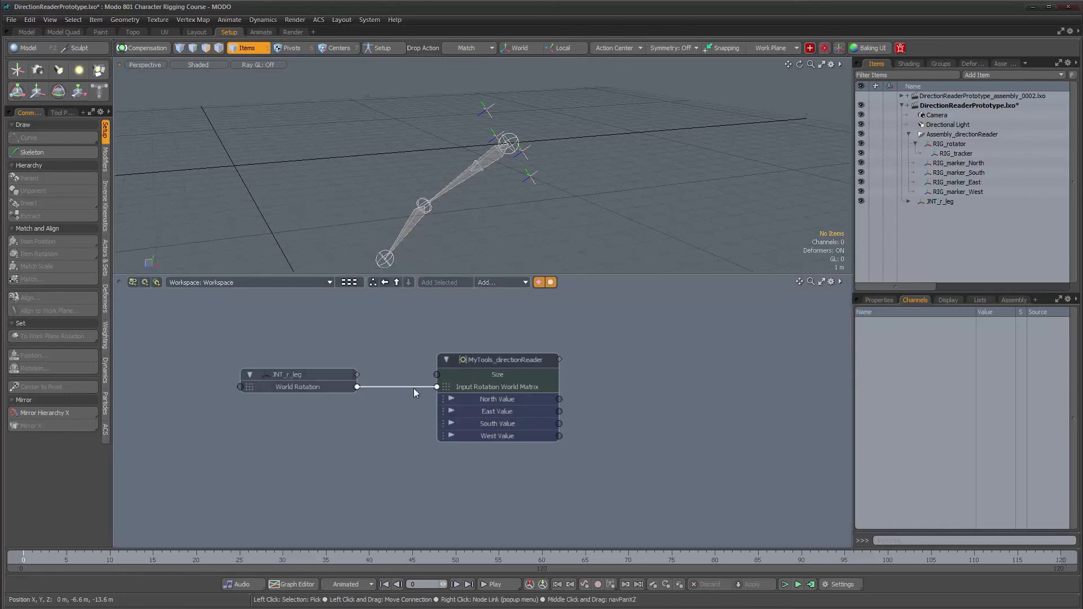
{"action": "left_click", "coordinate": [507, 359]}
{"action": "left_click_drag", "start_coordinate": [507, 359], "coordinate": [519, 361]}
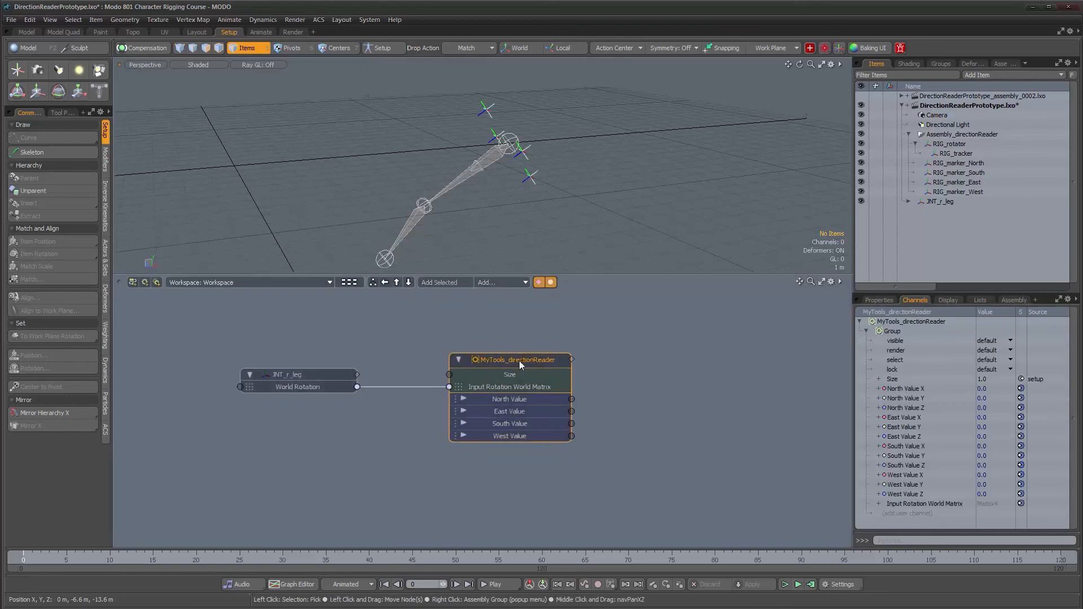
{"action": "right_click", "coordinate": [516, 361]}
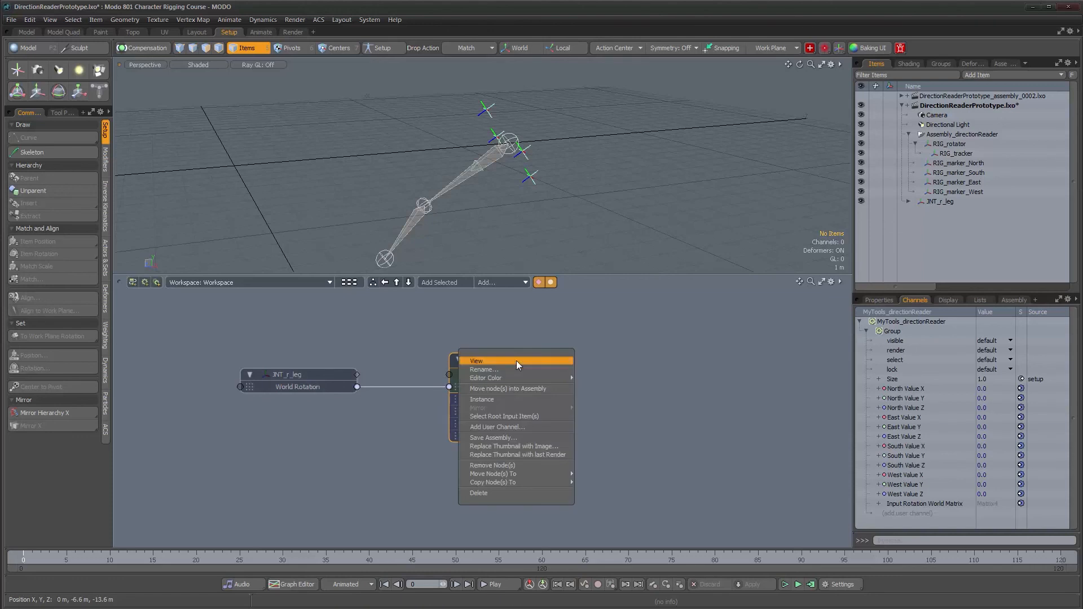
{"action": "left_click", "coordinate": [529, 437]}
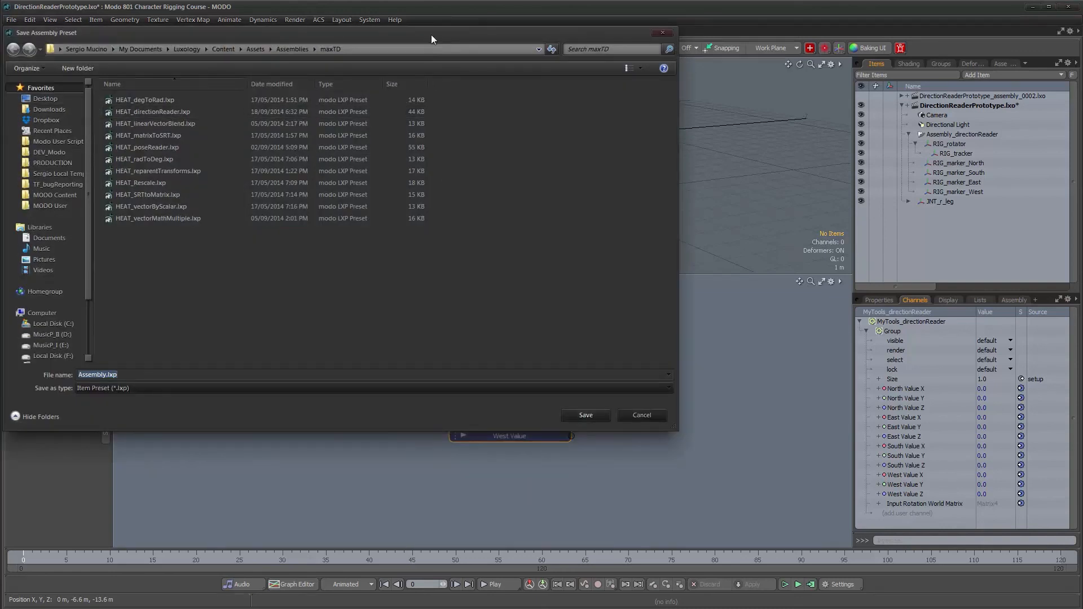
{"action": "left_click_drag", "start_coordinate": [431, 35], "coordinate": [581, 92]}
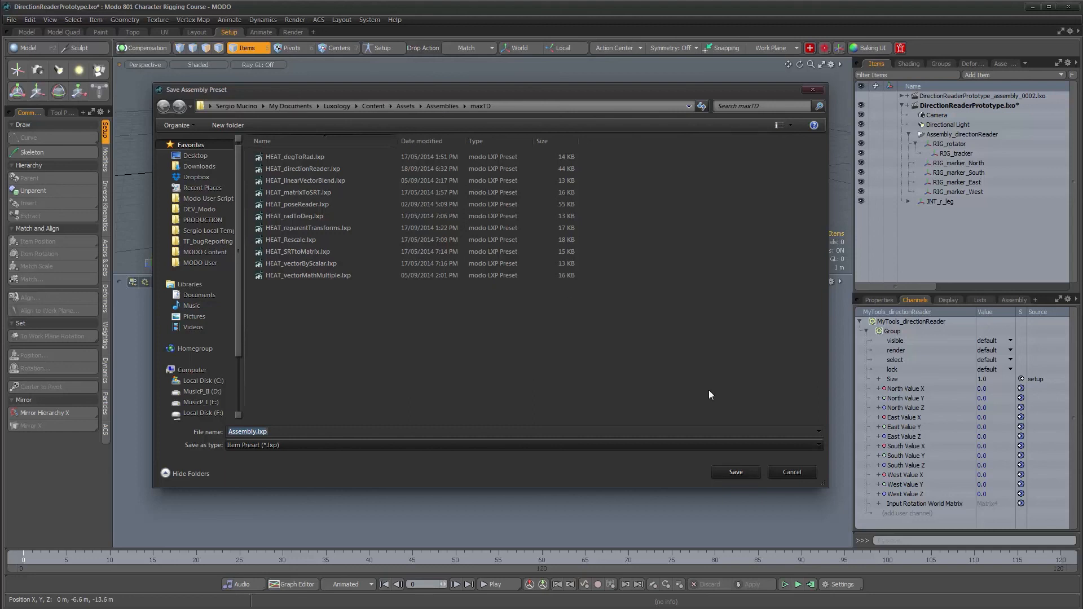
{"action": "left_click", "coordinate": [792, 472]}
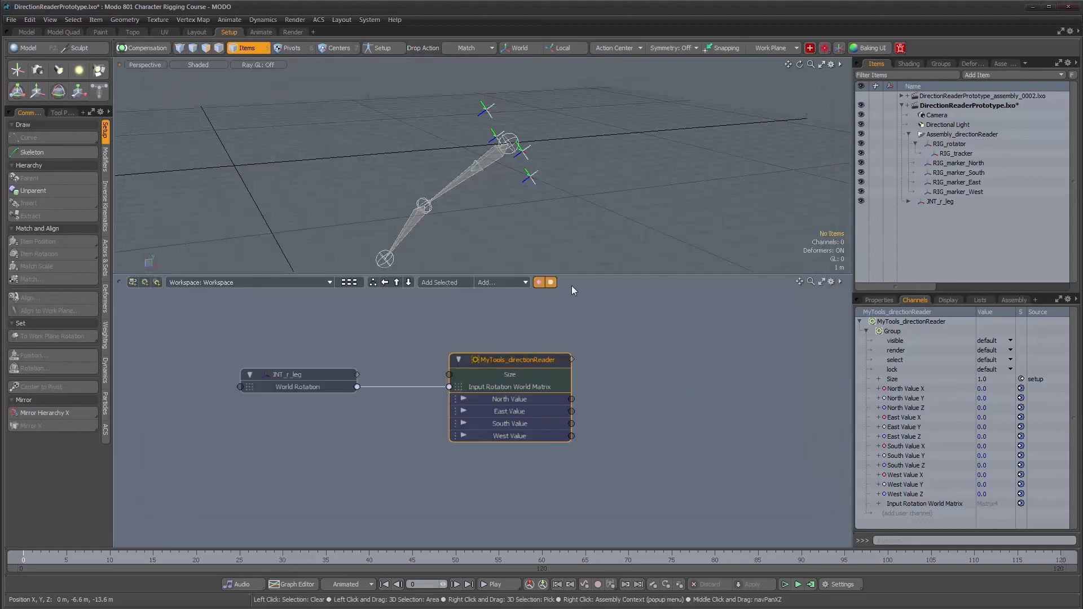
Display the maxTD assembly presets and enlarge the browser area to fit all of them
{"action": "left_click", "coordinate": [1001, 63]}
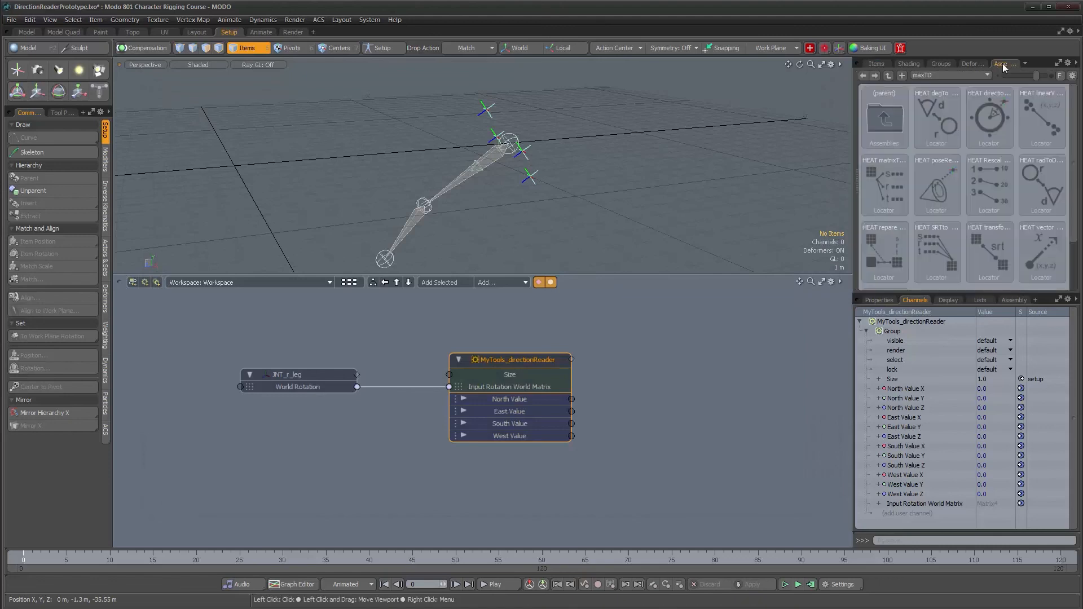
{"action": "left_click_drag", "start_coordinate": [972, 291], "coordinate": [971, 367]}
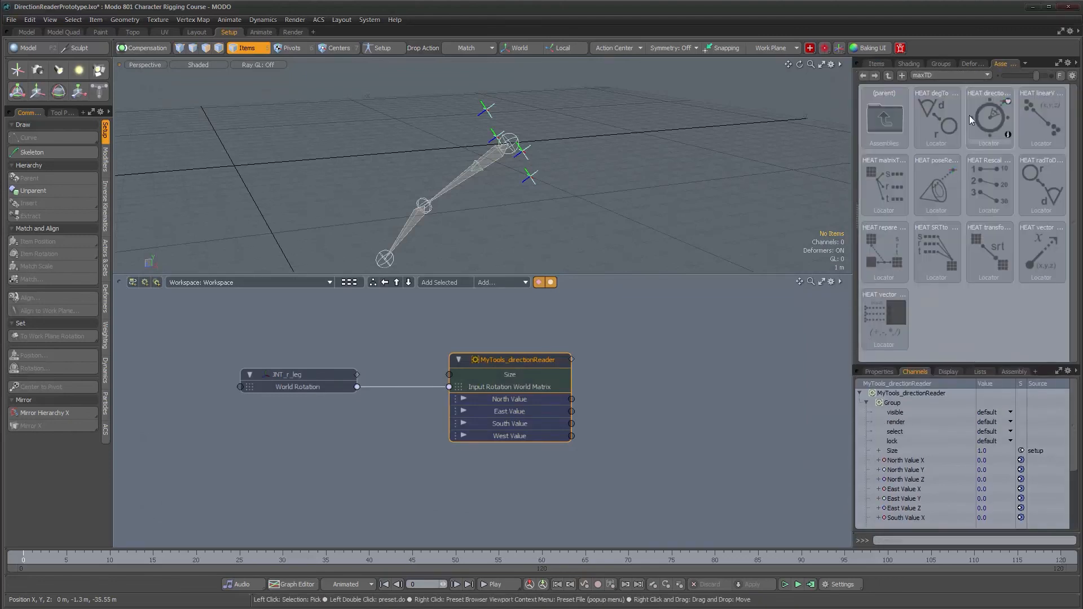
{"action": "left_click", "coordinate": [966, 76]}
{"action": "left_click", "coordinate": [956, 74]}
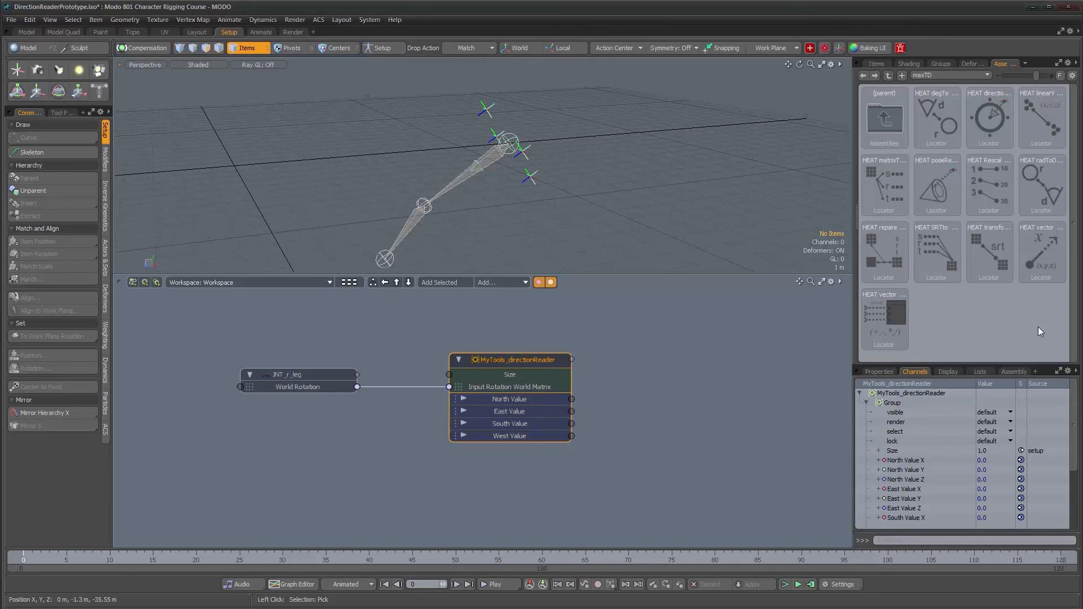
Add the HEAT_poseReader assembly preset to the workspace, in the empty space beyond MyTools_directionReader
{"action": "middle_click_drag", "start_coordinate": [637, 376], "coordinate": [446, 395]}
{"action": "scroll", "coordinate": [530, 392], "scroll_direction": "down", "scroll_amount": 2}
{"action": "scroll", "coordinate": [422, 369], "scroll_direction": "up", "scroll_amount": 2}
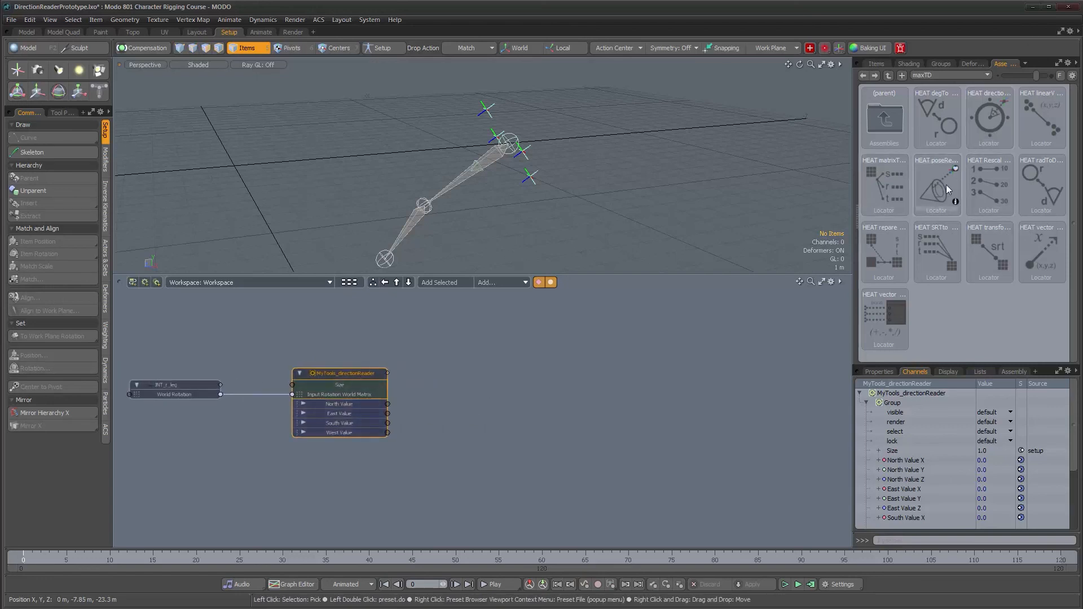
{"action": "left_click_drag", "start_coordinate": [765, 309], "coordinate": [694, 339], "text": "alt"}
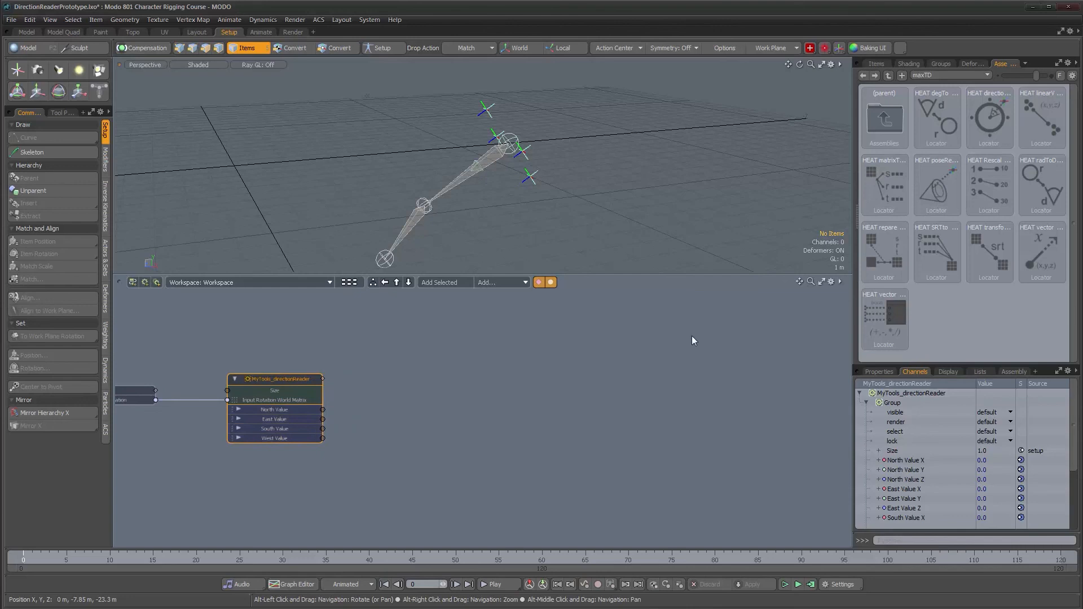
{"action": "left_click_drag", "start_coordinate": [611, 175], "coordinate": [632, 195], "text": "alt"}
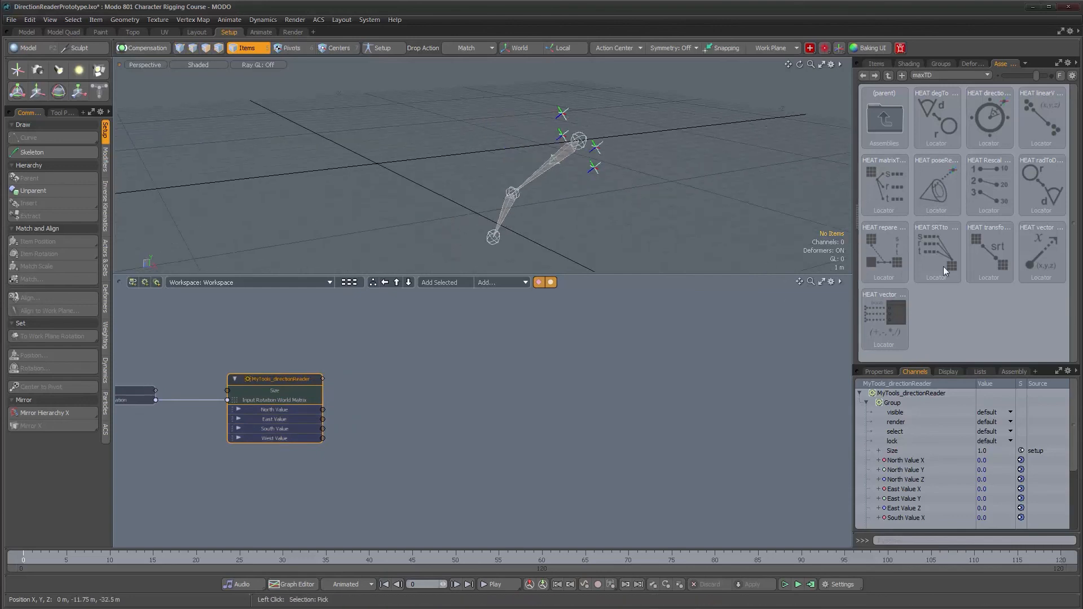
{"action": "left_click", "coordinate": [935, 207]}
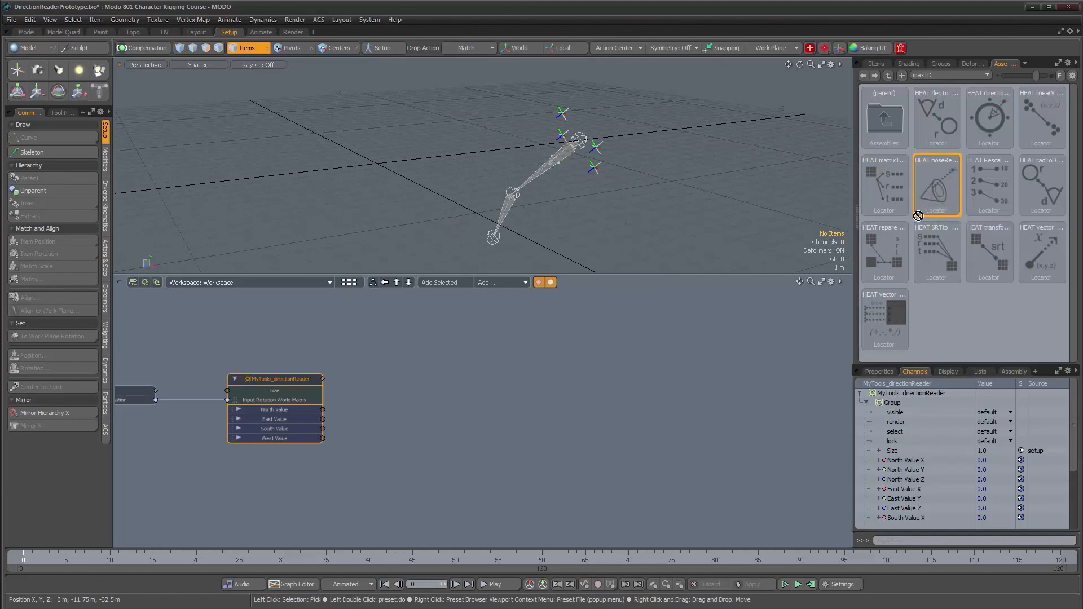
{"action": "left_click_drag", "start_coordinate": [522, 392], "coordinate": [522, 392]}
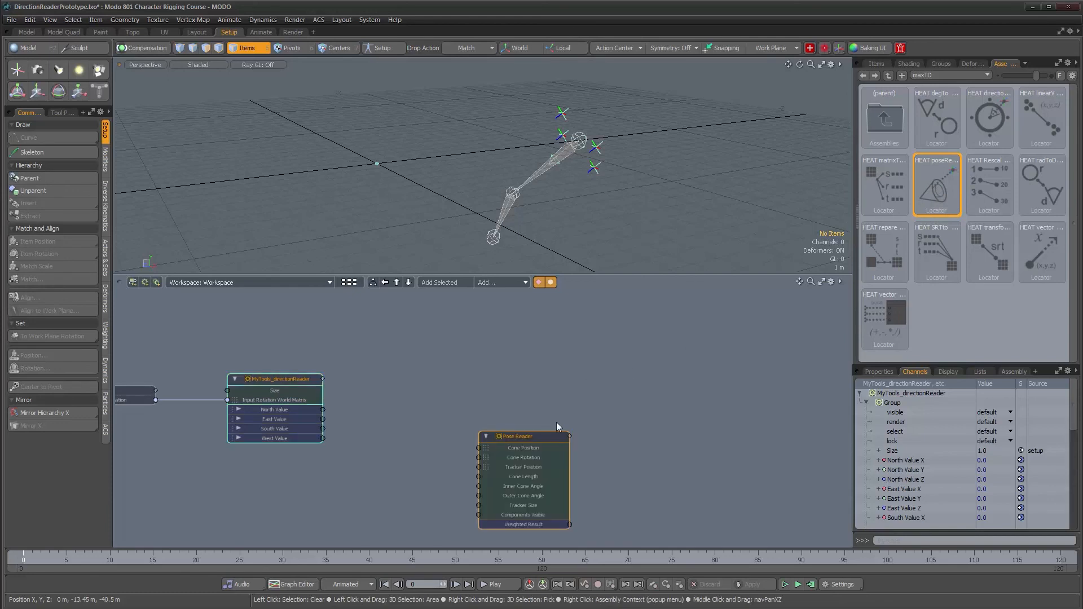
Examine the pose reader's cone in the viewport and the Pose Reader assembly's internal node network, and return to the workspace level
{"action": "left_click_drag", "start_coordinate": [589, 469], "coordinate": [557, 400], "text": "alt"}
{"action": "left_click_drag", "start_coordinate": [506, 390], "coordinate": [526, 402], "text": "ctrl+alt"}
{"action": "left_click_drag", "start_coordinate": [341, 180], "coordinate": [365, 195], "text": "alt"}
{"action": "right_click_drag", "start_coordinate": [366, 194], "coordinate": [516, 203], "text": "alt"}
{"action": "left_click_drag", "start_coordinate": [588, 189], "coordinate": [563, 201], "text": "alt"}
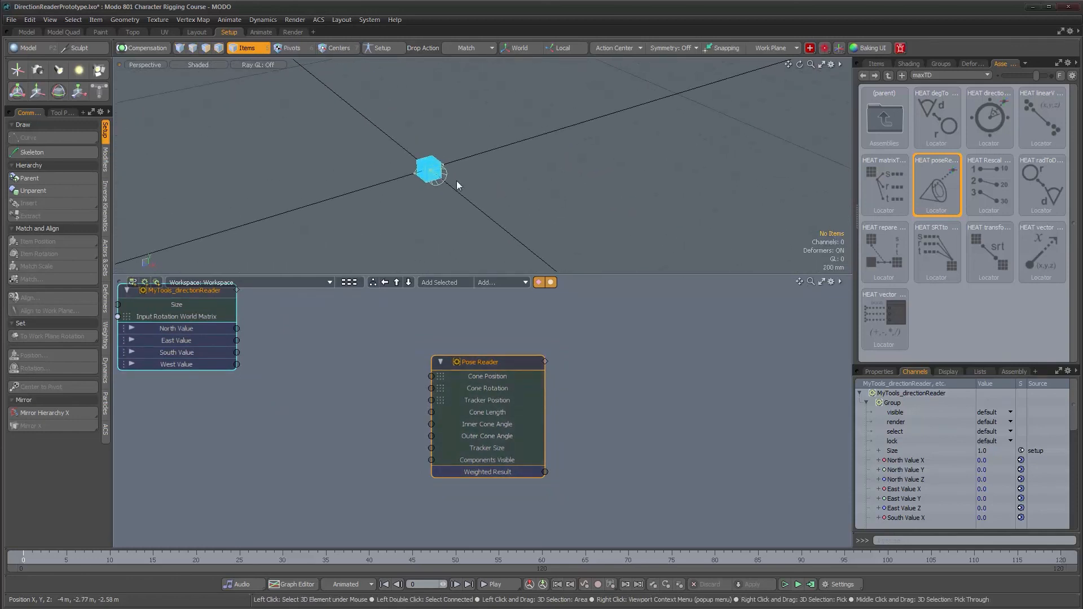
{"action": "left_click", "coordinate": [435, 180]}
{"action": "key", "text": "shift+a"}
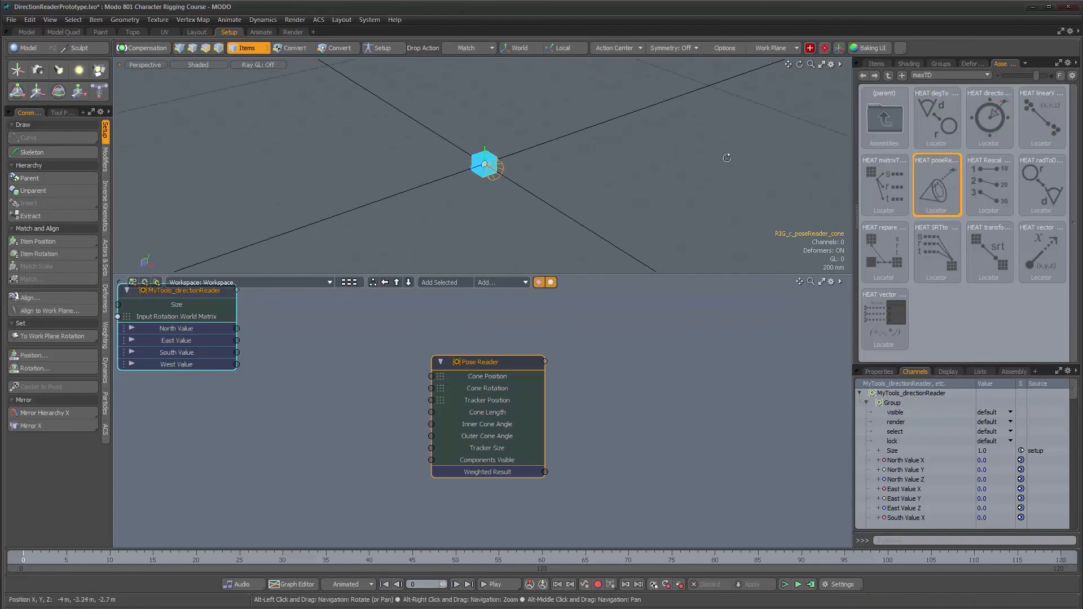
{"action": "double_click", "coordinate": [486, 362]}
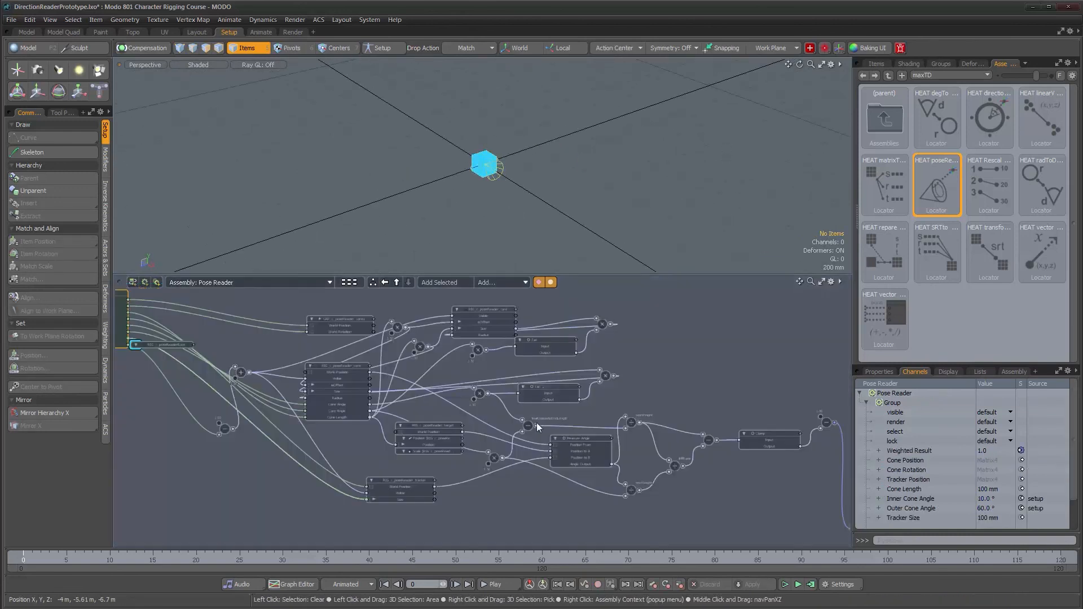
{"action": "left_click_drag", "start_coordinate": [507, 404], "coordinate": [569, 420], "text": "alt"}
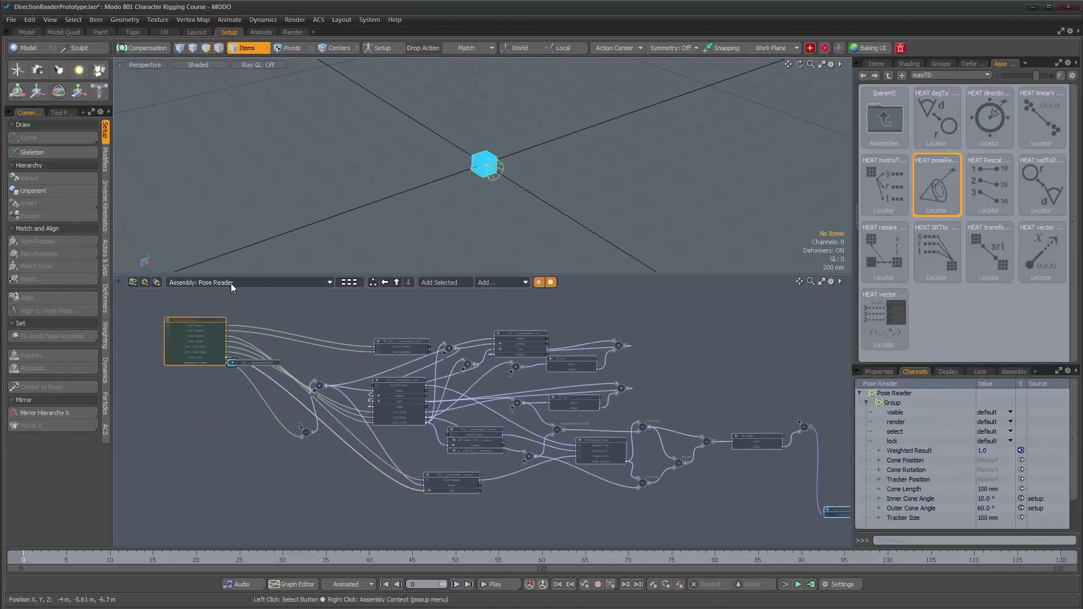
{"action": "left_click", "coordinate": [396, 282]}
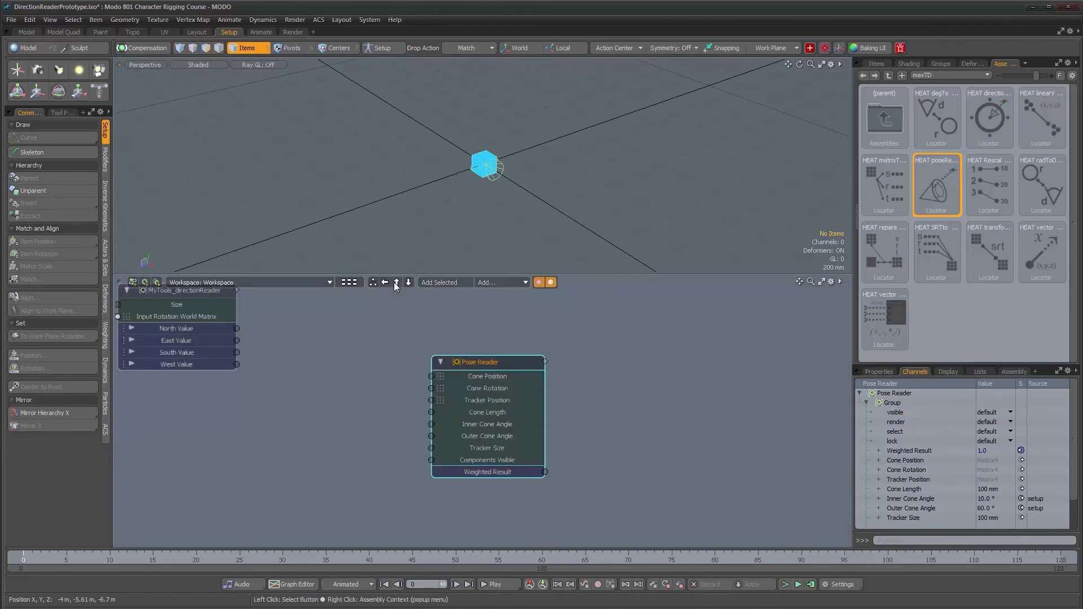
Select RIG_c_poseReaderRoot in the item list and expand its whole hierarchy to review the pose reader's items
{"action": "left_click", "coordinate": [877, 63]}
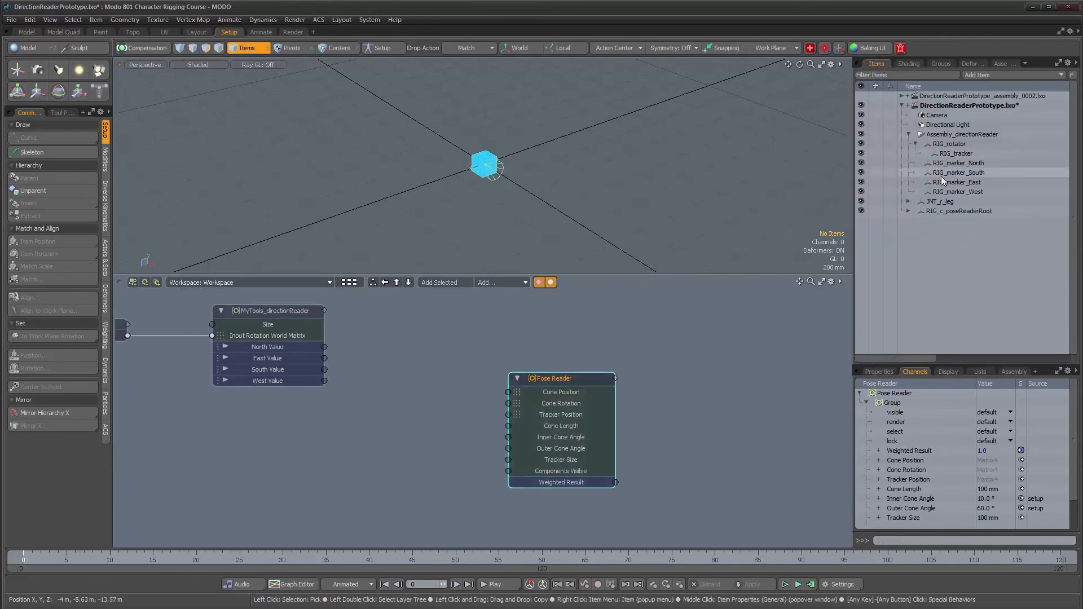
{"action": "left_click", "coordinate": [938, 211]}
{"action": "left_click", "coordinate": [908, 212], "text": "shift"}
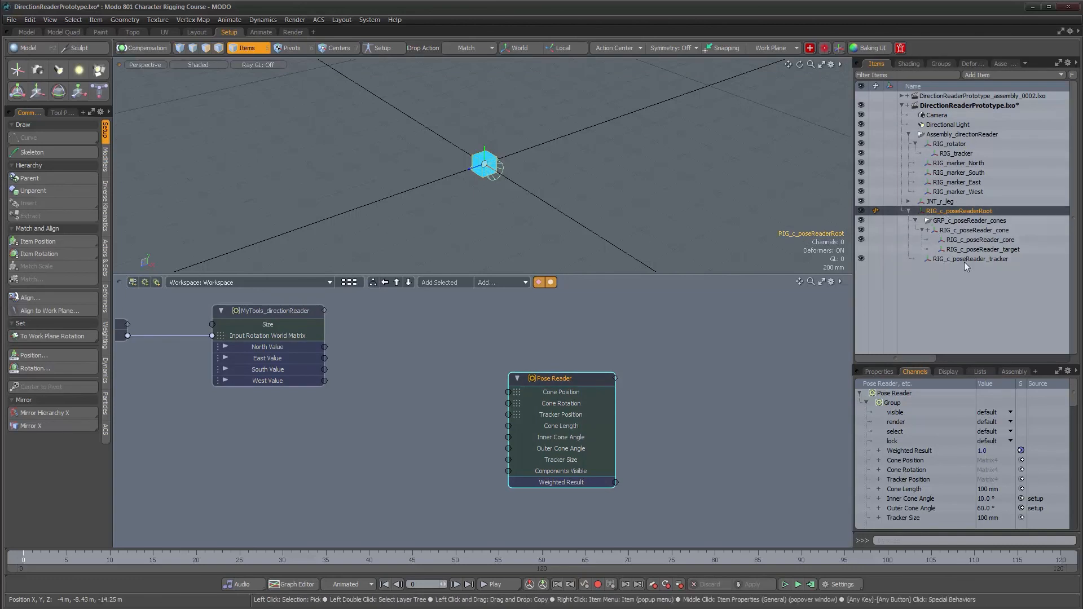
{"action": "left_click_drag", "start_coordinate": [538, 394], "coordinate": [609, 410], "text": "alt"}
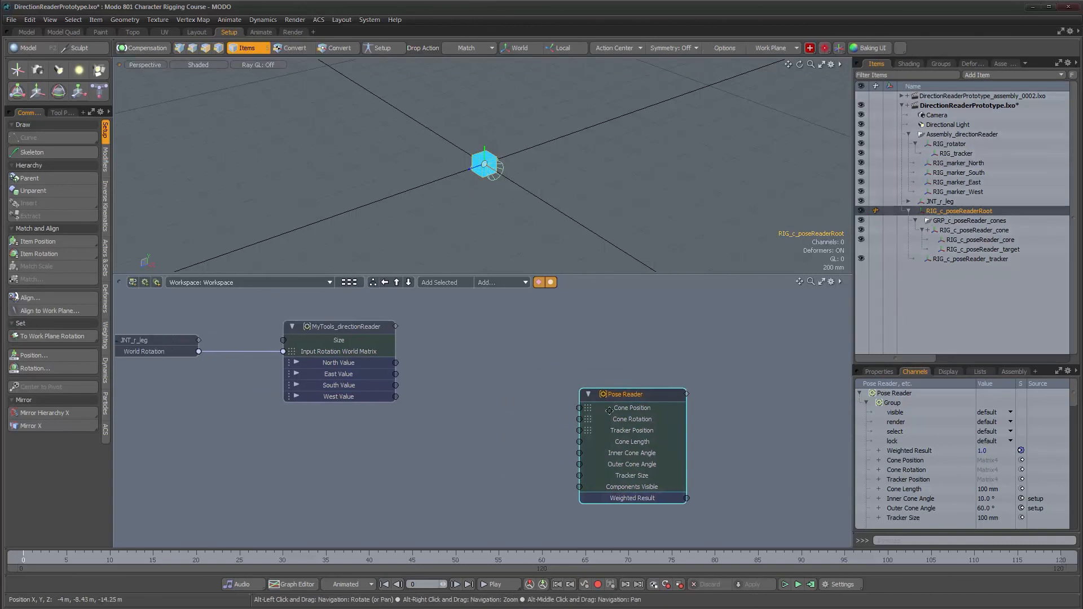
{"action": "right_click_drag", "start_coordinate": [609, 410], "coordinate": [530, 385], "text": "alt"}
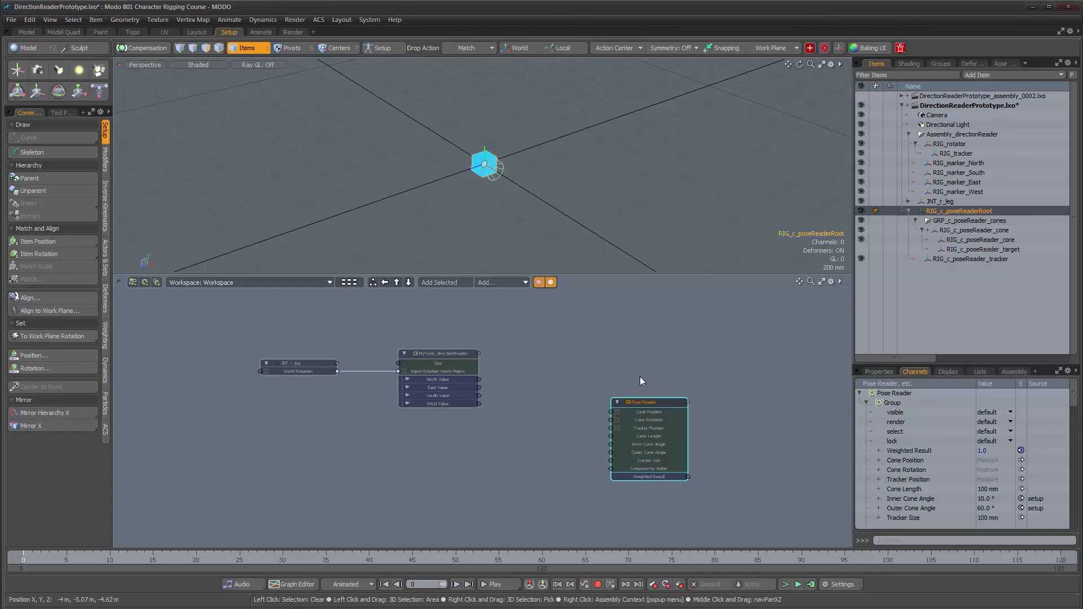
Display the maxTD assembly presets again, with the leg skeleton and pose reader both in view
{"action": "right_click_drag", "start_coordinate": [631, 126], "coordinate": [579, 175], "text": "alt"}
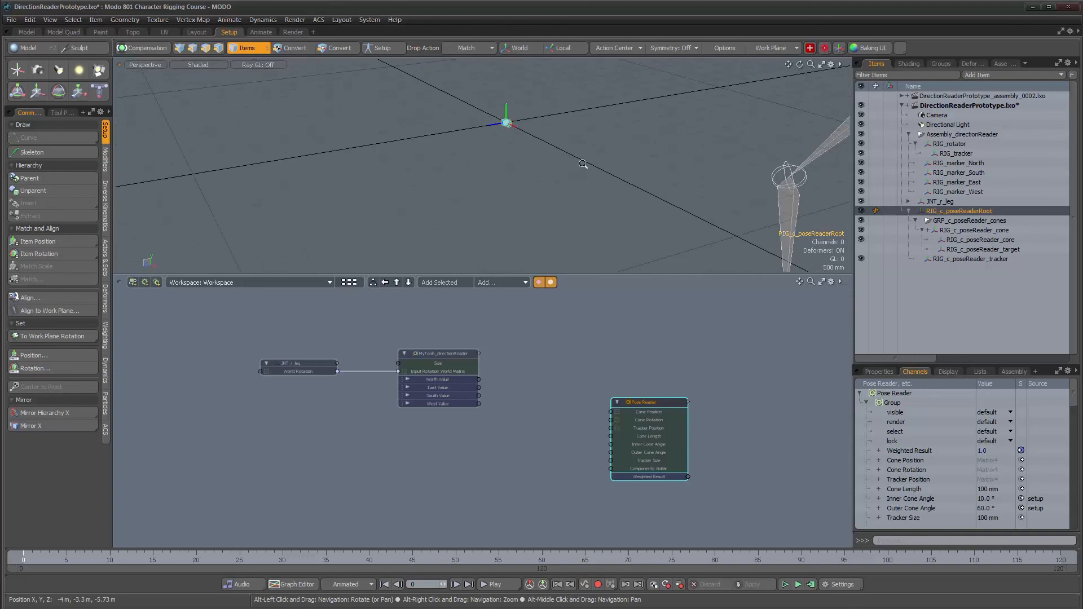
{"action": "left_click_drag", "start_coordinate": [585, 164], "coordinate": [532, 171], "text": "alt"}
{"action": "left_click", "coordinate": [1007, 63]}
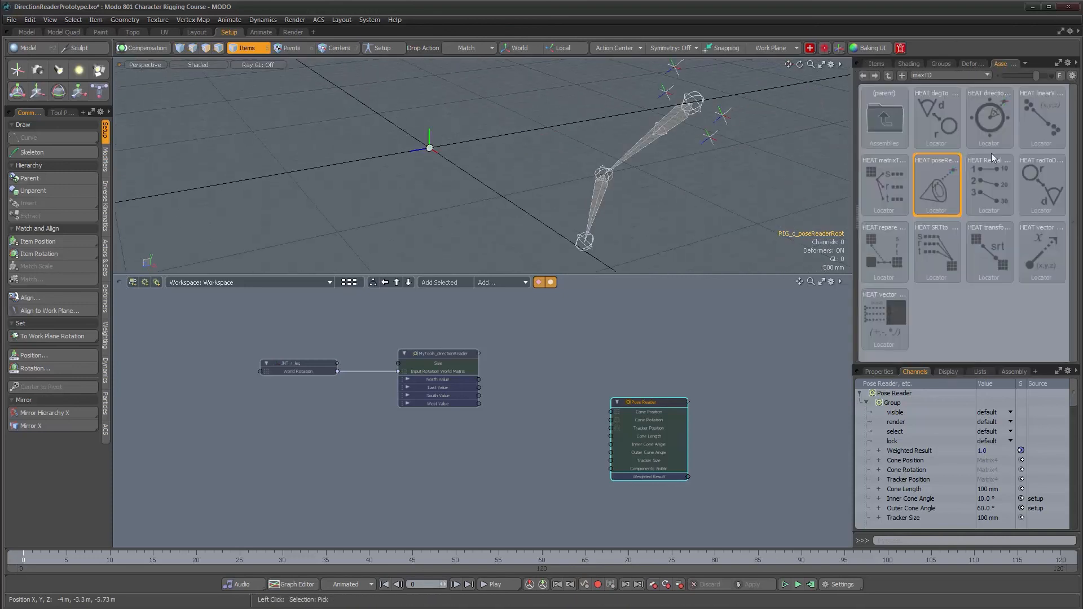